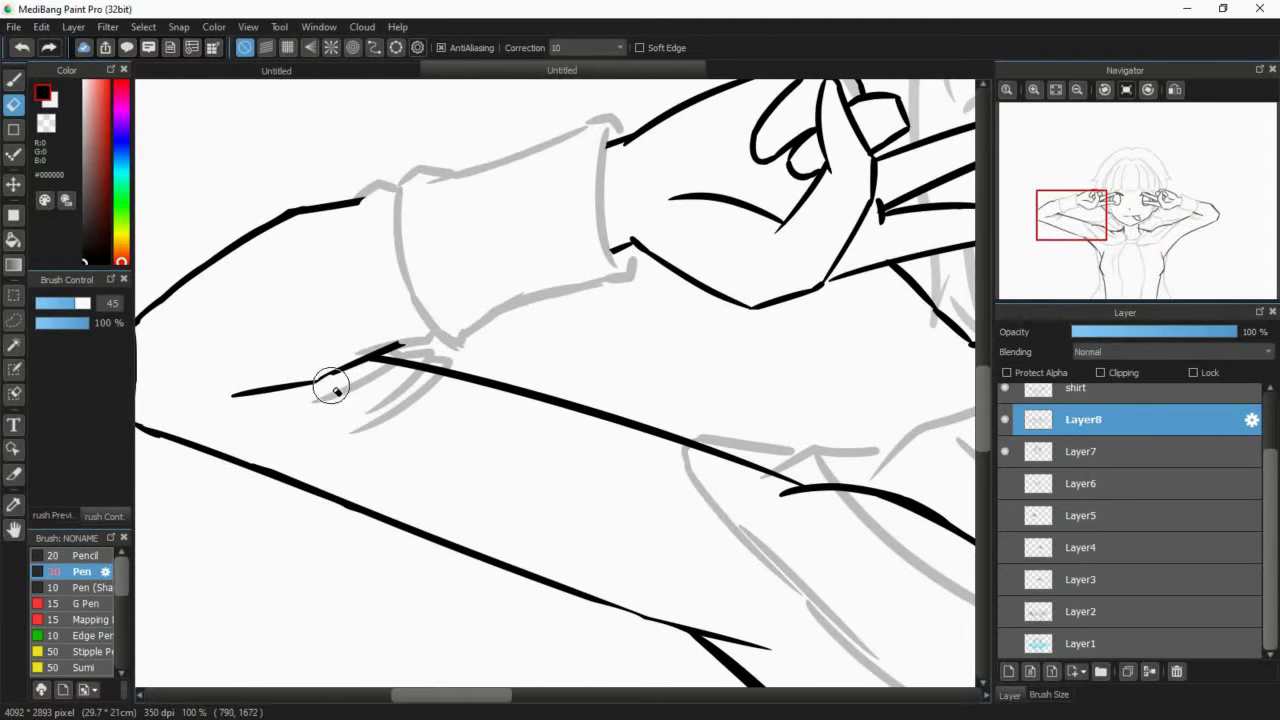
# - Extend both neck lines up to the jaw and erase the shoulder strokes overlapping the neck on Layer8
pyautogui.click(1051, 230)
pyautogui.moveTo(1051, 230)
pyautogui.mouseDown()
pyautogui.moveTo(1100, 215)
pyautogui.moveTo(1118, 225)
pyautogui.mouseUp()
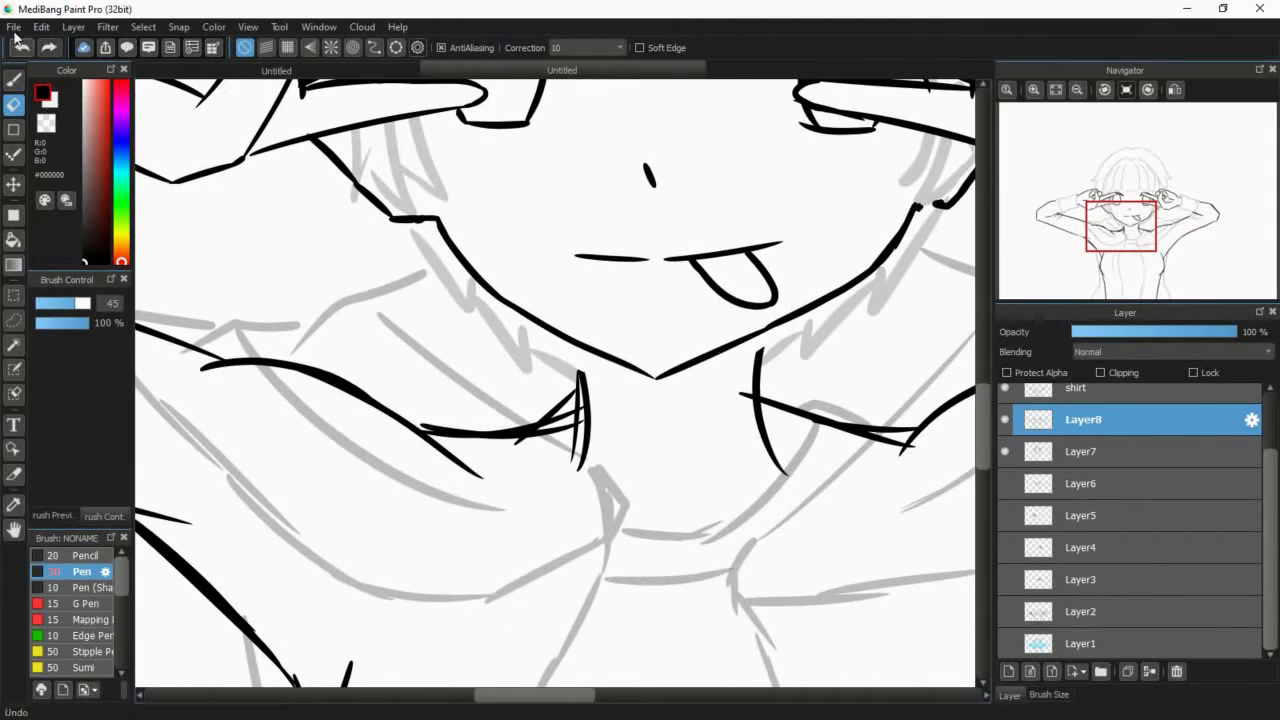
pyautogui.press('b')
pyautogui.press('e')
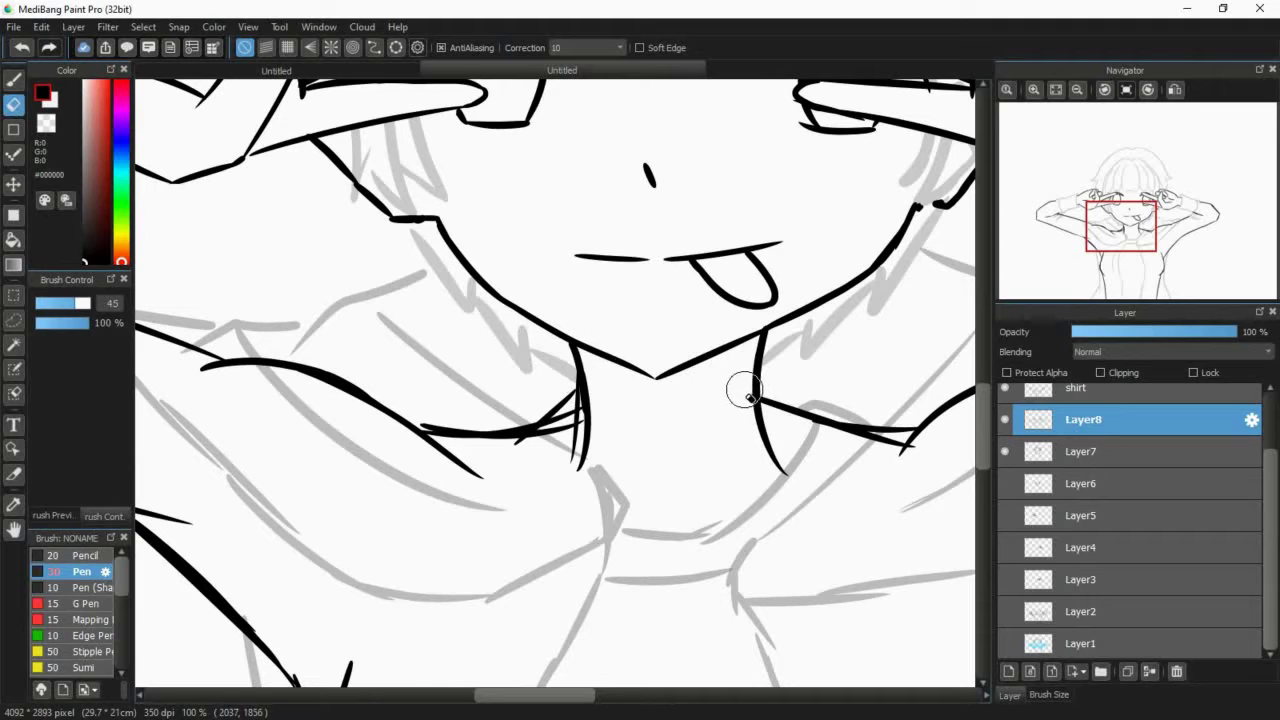
pyautogui.moveTo(563, 410)
pyautogui.mouseDown()
pyautogui.moveTo(562, 372)
pyautogui.moveTo(578, 440)
pyautogui.moveTo(566, 440)
pyautogui.mouseUp()
pyautogui.press('b')
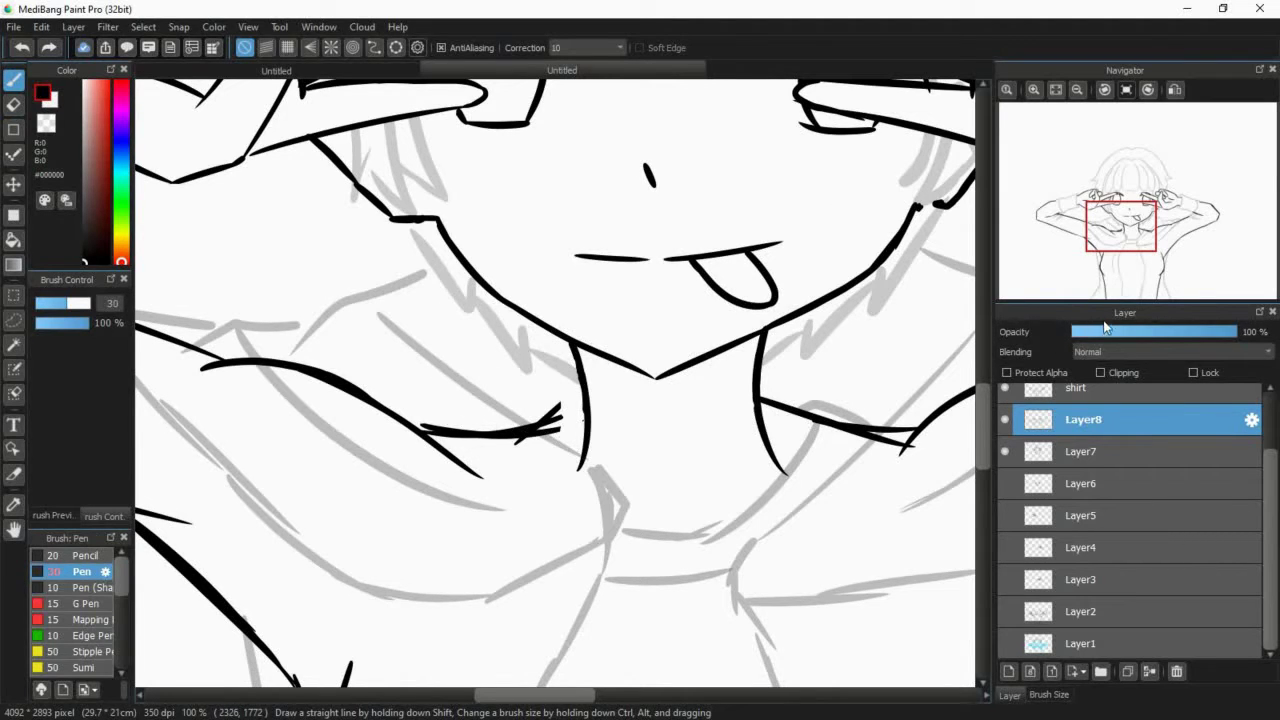
# - Set Layer7's opacity to 100% and erase the surplus shoulder strokes on both sides of the neck on Layer8
pyautogui.click(1118, 457)
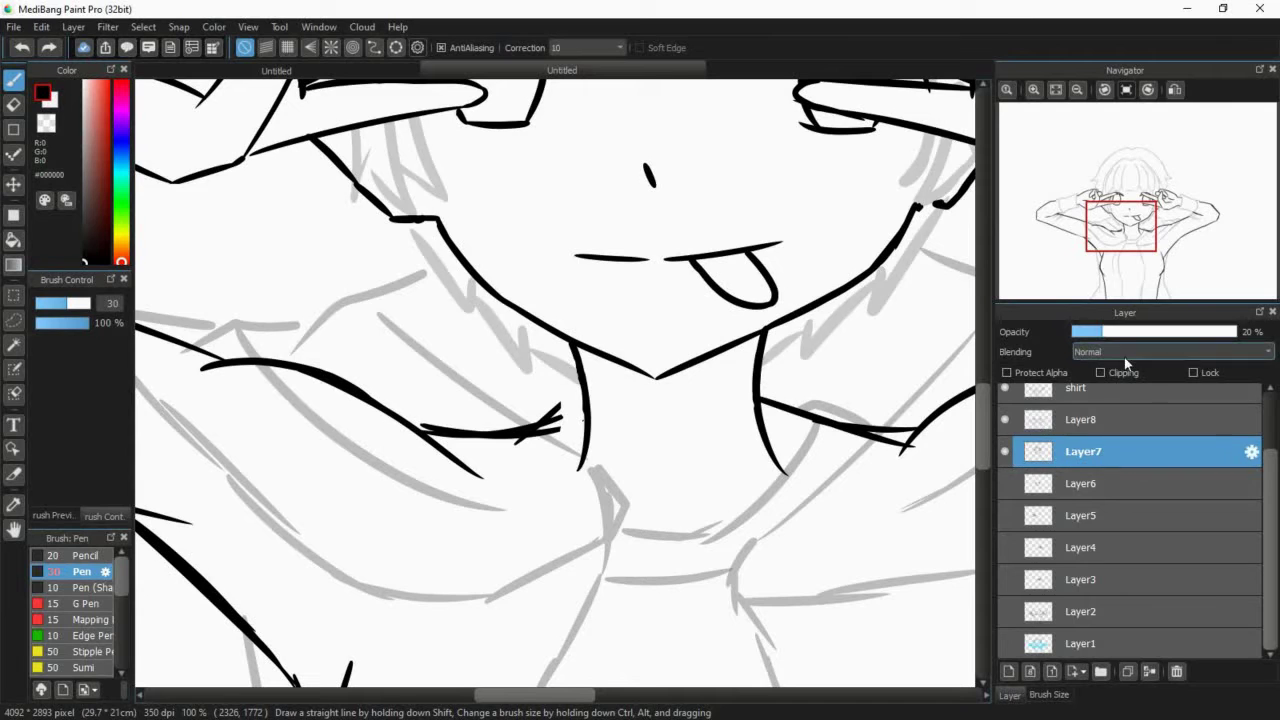
pyautogui.moveTo(1116, 220)
pyautogui.mouseDown()
pyautogui.moveTo(1112, 205)
pyautogui.moveTo(1122, 253)
pyautogui.mouseUp()
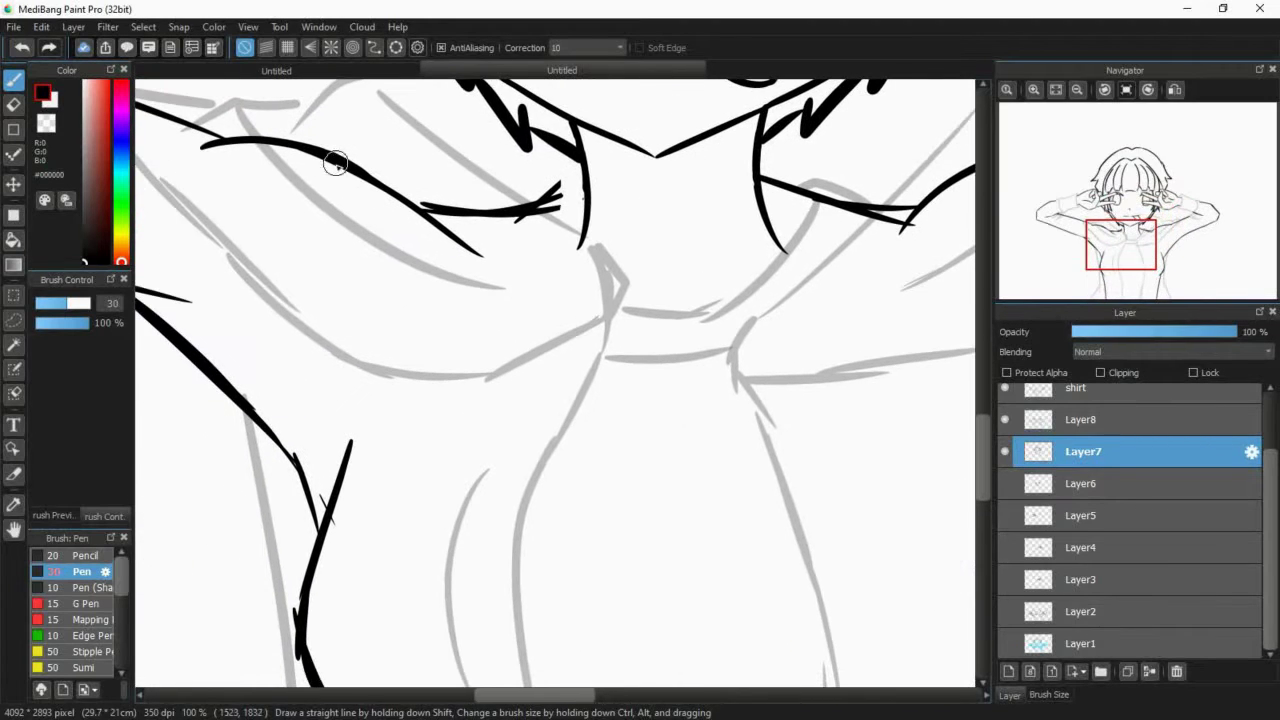
pyautogui.press('e')
pyautogui.click(1085, 423)
pyautogui.moveTo(559, 200)
pyautogui.mouseDown()
pyautogui.moveTo(515, 204)
pyautogui.moveTo(540, 197)
pyautogui.moveTo(483, 212)
pyautogui.moveTo(523, 220)
pyautogui.moveTo(497, 228)
pyautogui.moveTo(435, 214)
pyautogui.moveTo(469, 249)
pyautogui.moveTo(396, 198)
pyautogui.mouseUp()
pyautogui.hotkey('ctrl', 'z')
pyautogui.press('b')
pyautogui.press('e')
pyautogui.click(1140, 252)
pyautogui.moveTo(606, 172)
pyautogui.mouseDown()
pyautogui.moveTo(600, 161)
pyautogui.moveTo(657, 176)
pyautogui.mouseUp()
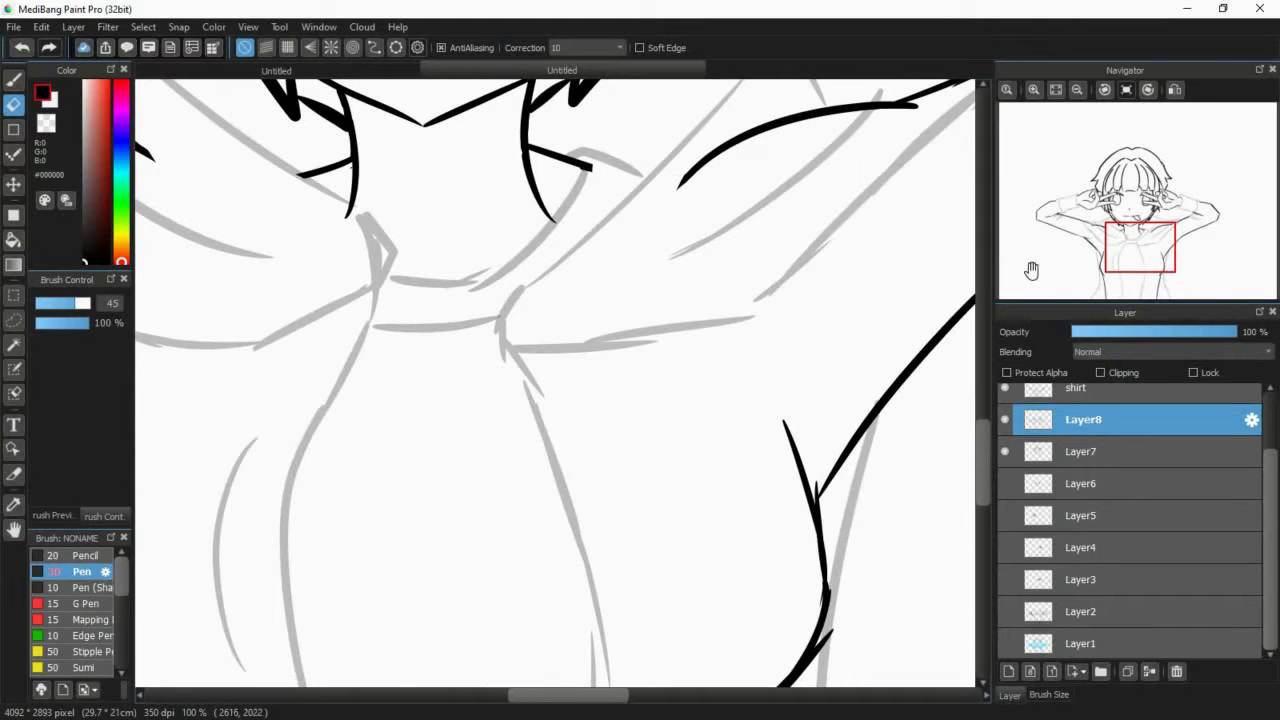
# - Tidy the overlapping armpit and torso side lines of the body on Layer8
pyautogui.moveTo(1034, 271); pyautogui.dragTo(1049, 289)
pyautogui.moveTo(631, 498)
pyautogui.mouseDown()
pyautogui.moveTo(667, 374)
pyautogui.moveTo(646, 378)
pyautogui.moveTo(648, 396)
pyautogui.mouseUp()
pyautogui.moveTo(1150, 264); pyautogui.dragTo(1102, 265)
pyautogui.moveTo(495, 192); pyautogui.dragTo(531, 271)
pyautogui.hotkey('ctrl', 'z')
pyautogui.hotkey('ctrl', 'z')
pyautogui.moveTo(503, 372); pyautogui.dragTo(503, 420)
pyautogui.click(13, 80)
pyautogui.hotkey('ctrl', 'z')
pyautogui.moveTo(514, 350); pyautogui.dragTo(510, 382)
pyautogui.click(18, 105)
pyautogui.moveTo(563, 470); pyautogui.dragTo(580, 496)
# - Set the shirt layer's opacity to 100% and fade Layer8 to 27%
pyautogui.moveTo(1112, 268); pyautogui.dragTo(1130, 234)
pyautogui.scroll(2, 1122, 461)
pyautogui.click(1122, 461)
pyautogui.hotkey('ctrl', '-')
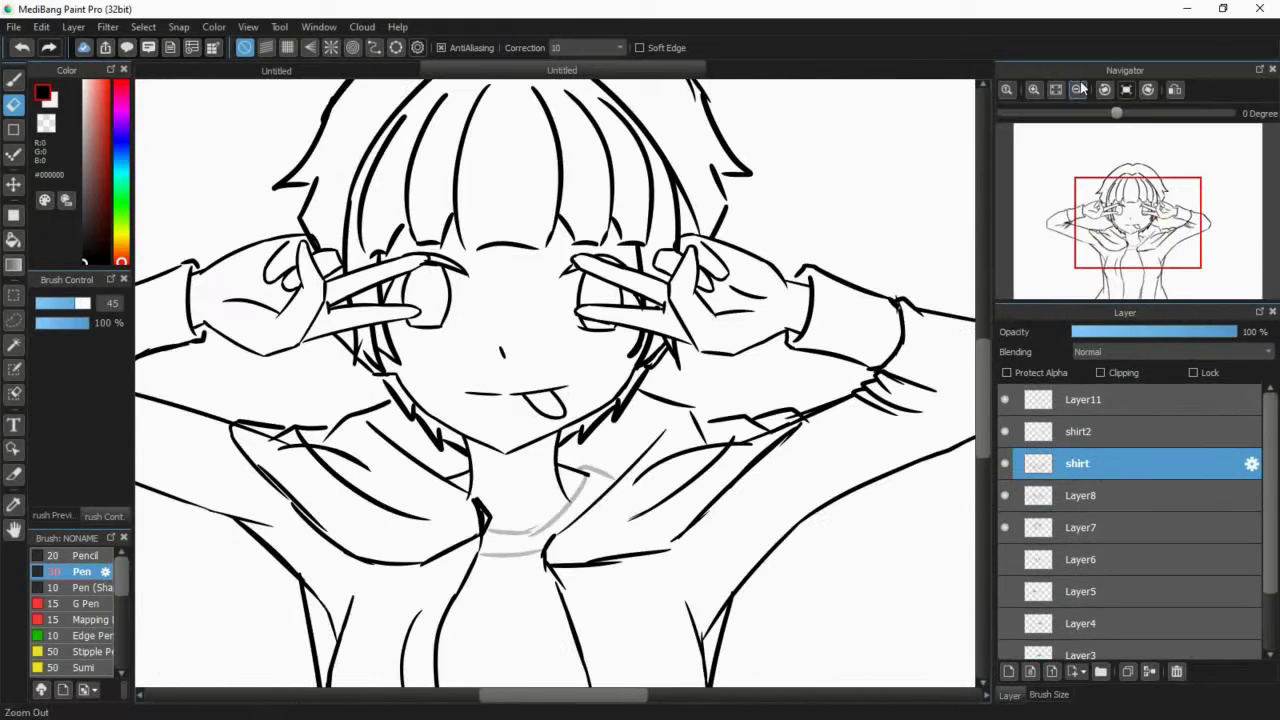
pyautogui.click(1068, 526)
pyautogui.click(1080, 497)
pyautogui.moveTo(1217, 334); pyautogui.dragTo(1114, 333)
pyautogui.moveTo(1120, 238)
pyautogui.mouseDown()
pyautogui.moveTo(1103, 243)
pyautogui.moveTo(1127, 244)
pyautogui.moveTo(1129, 229)
pyautogui.mouseUp()
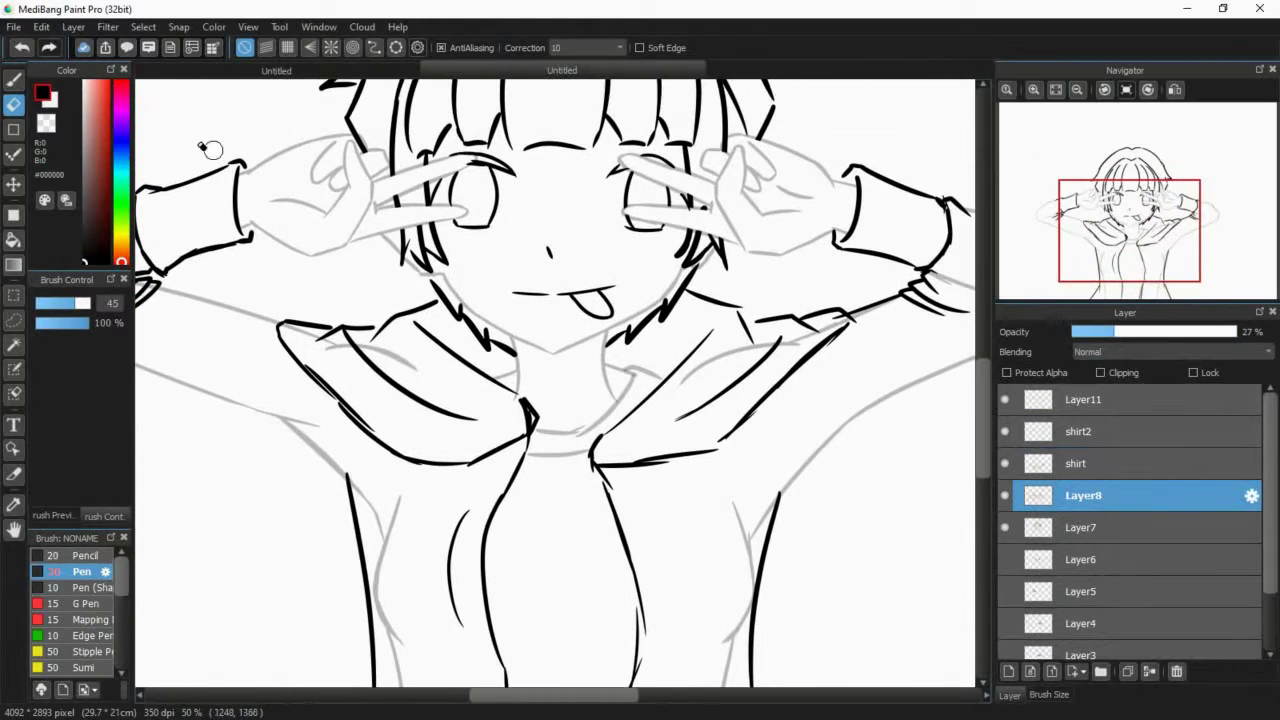
# - Erase the doubled strokes along the left hood flap's outer edge on the shirt layer and redraw it as one line
pyautogui.press('b')
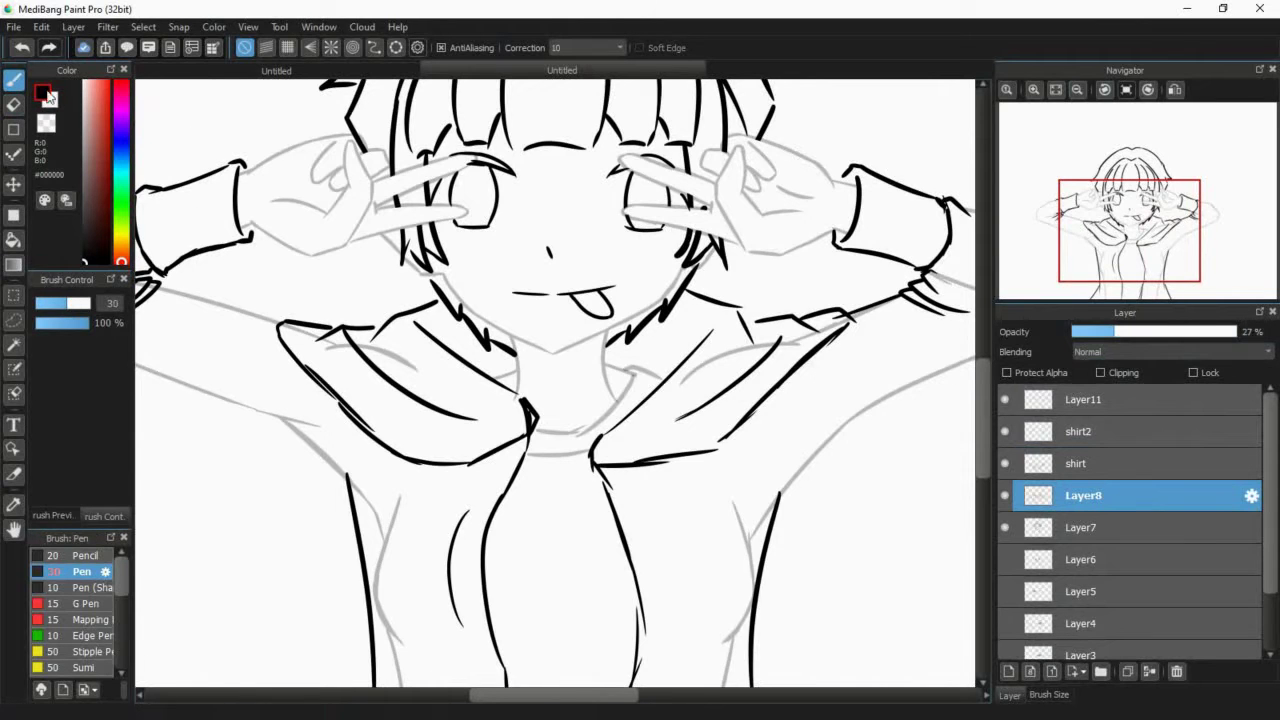
pyautogui.moveTo(1134, 236); pyautogui.dragTo(1087, 233)
pyautogui.scroll(2, 1087, 233)
pyautogui.press('e')
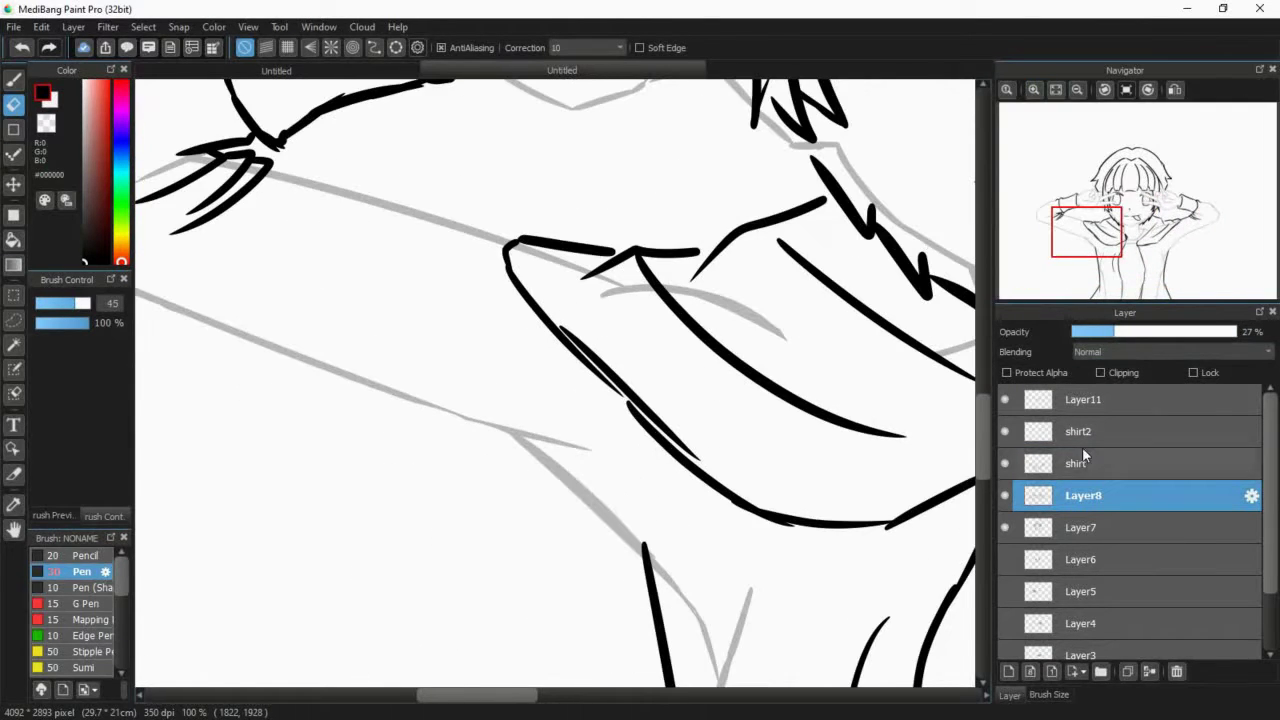
pyautogui.click(1083, 455)
pyautogui.moveTo(556, 320); pyautogui.dragTo(705, 470)
pyautogui.press('b')
pyautogui.moveTo(588, 343); pyautogui.dragTo(608, 399)
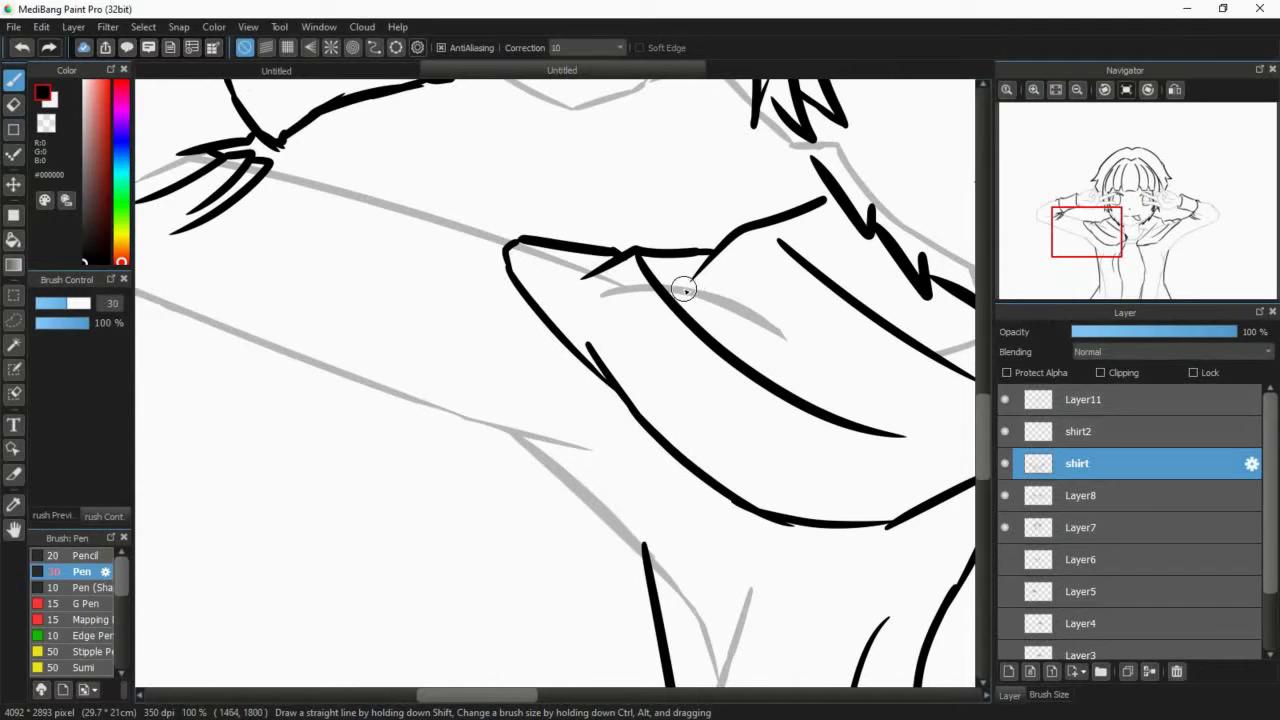
# - Set the pen size to 20 and refine the short fold line at the left hood flap's upper edge
pyautogui.moveTo(695, 278); pyautogui.dragTo(704, 268)
pyautogui.hotkey('ctrl', 'z')
pyautogui.press('[')
pyautogui.press('[')
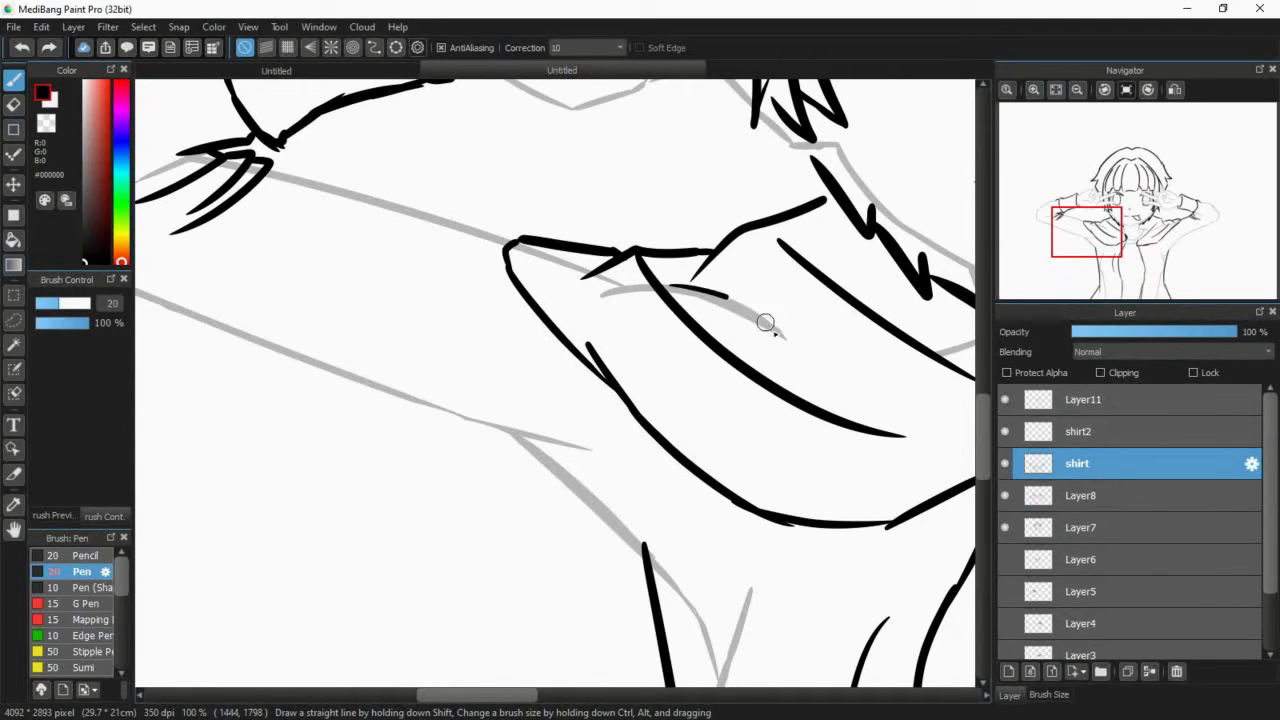
pyautogui.moveTo(765, 322); pyautogui.dragTo(784, 336)
pyautogui.hotkey('ctrl', 'z')
pyautogui.moveTo(680, 289); pyautogui.dragTo(714, 258)
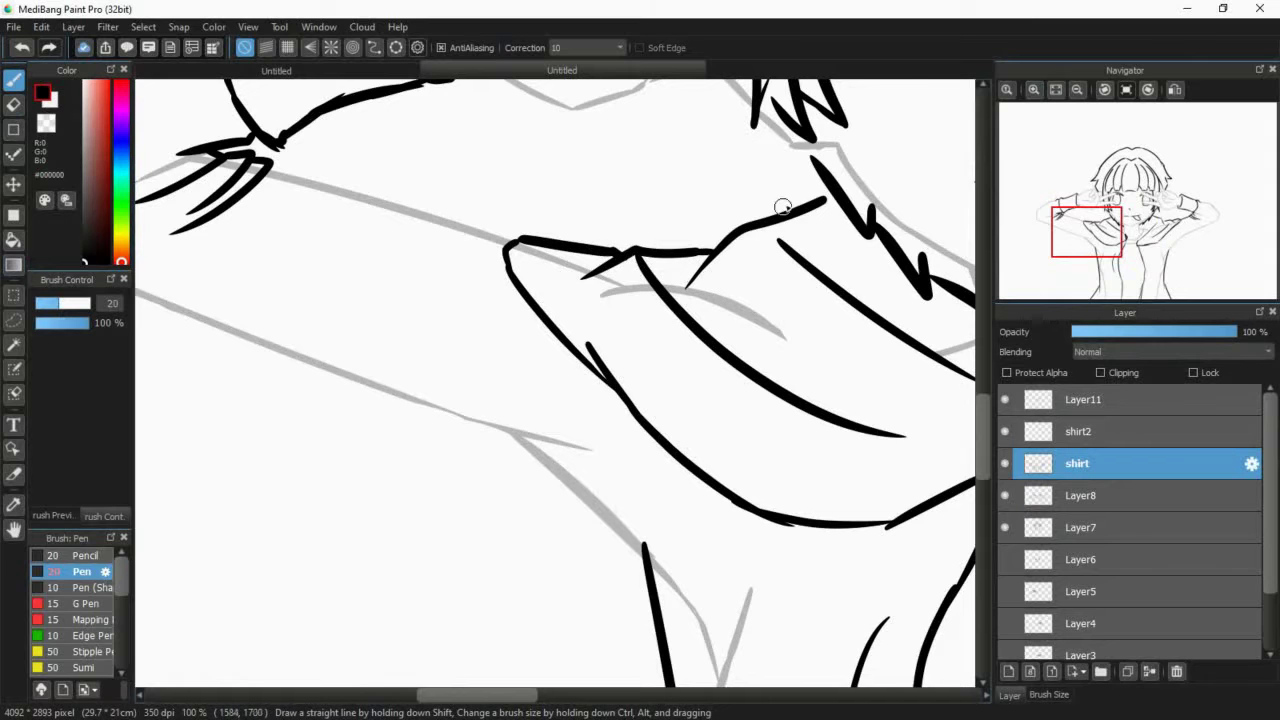
# - Erase the overshoot at the right hood flap's upper corner and join its top edge lines
pyautogui.moveTo(1088, 246); pyautogui.dragTo(1158, 237)
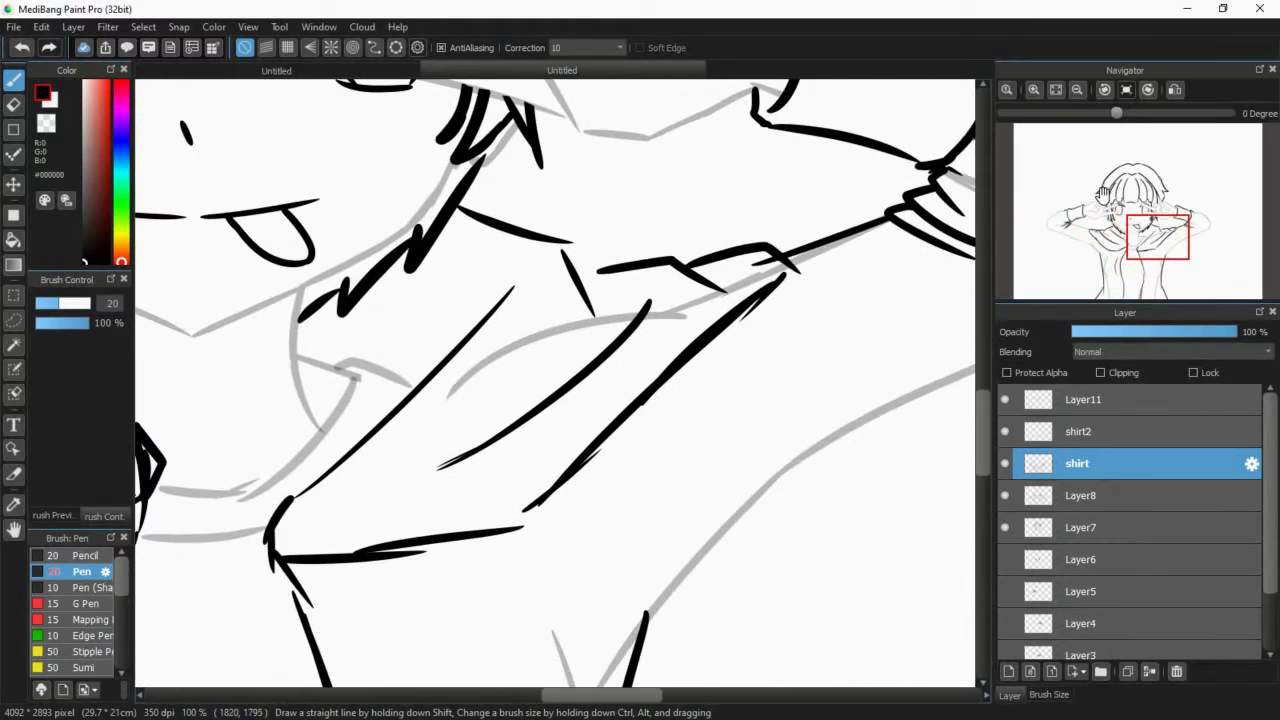
pyautogui.click(14, 105)
pyautogui.moveTo(558, 228); pyautogui.dragTo(572, 239)
pyautogui.hotkey('ctrl', 'z')
pyautogui.moveTo(568, 230); pyautogui.dragTo(577, 258)
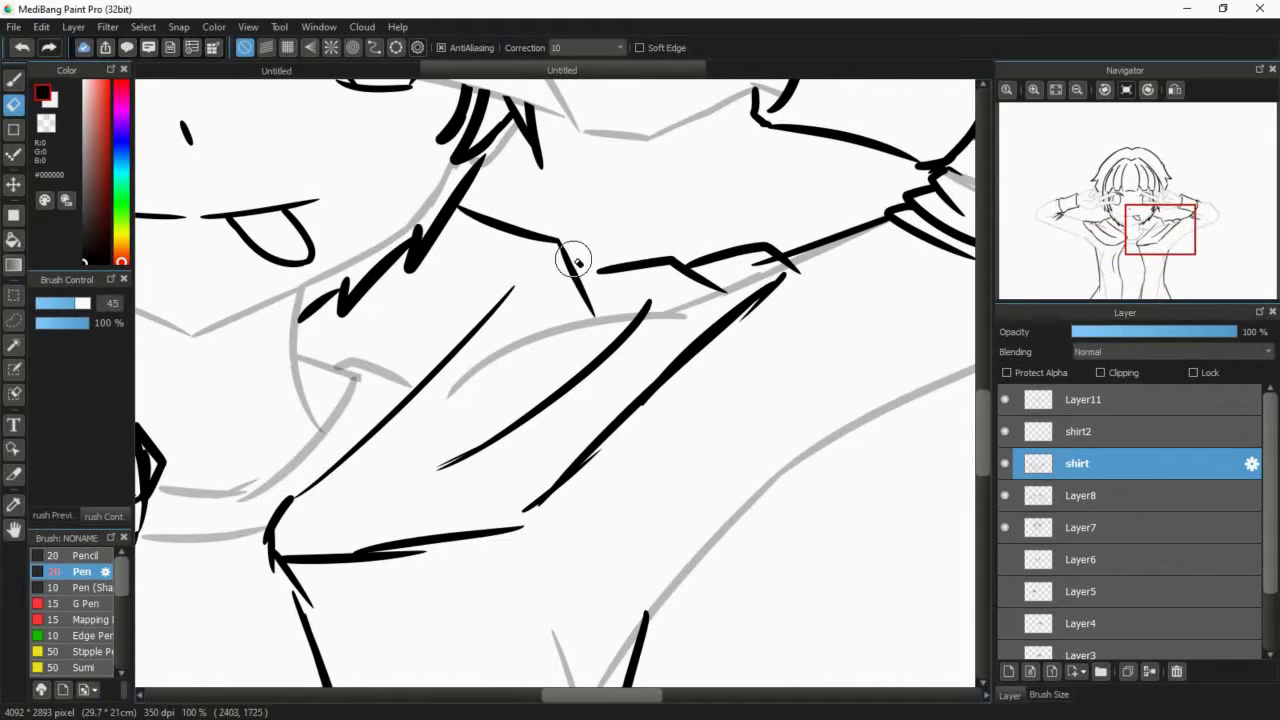
pyautogui.click(14, 80)
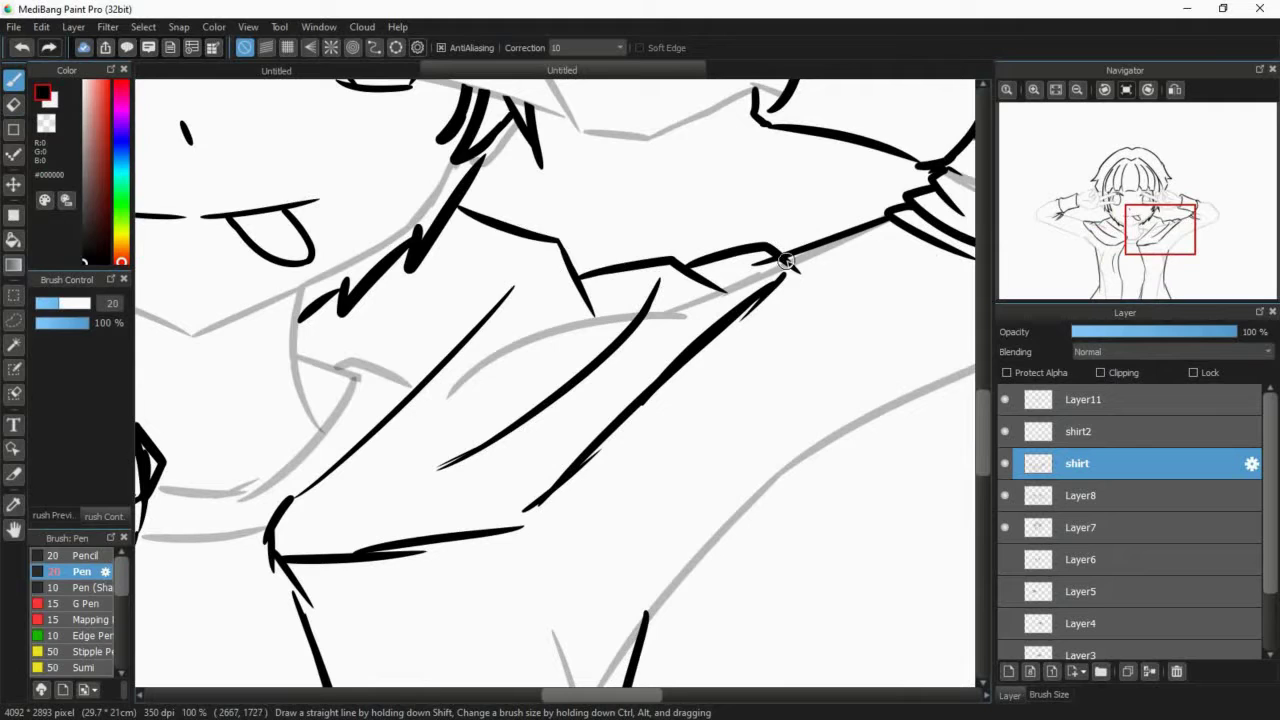
# - Close the right hood flap's outer corner and bottom edge, and erase the overshooting strokes at its lower corner
pyautogui.press('e')
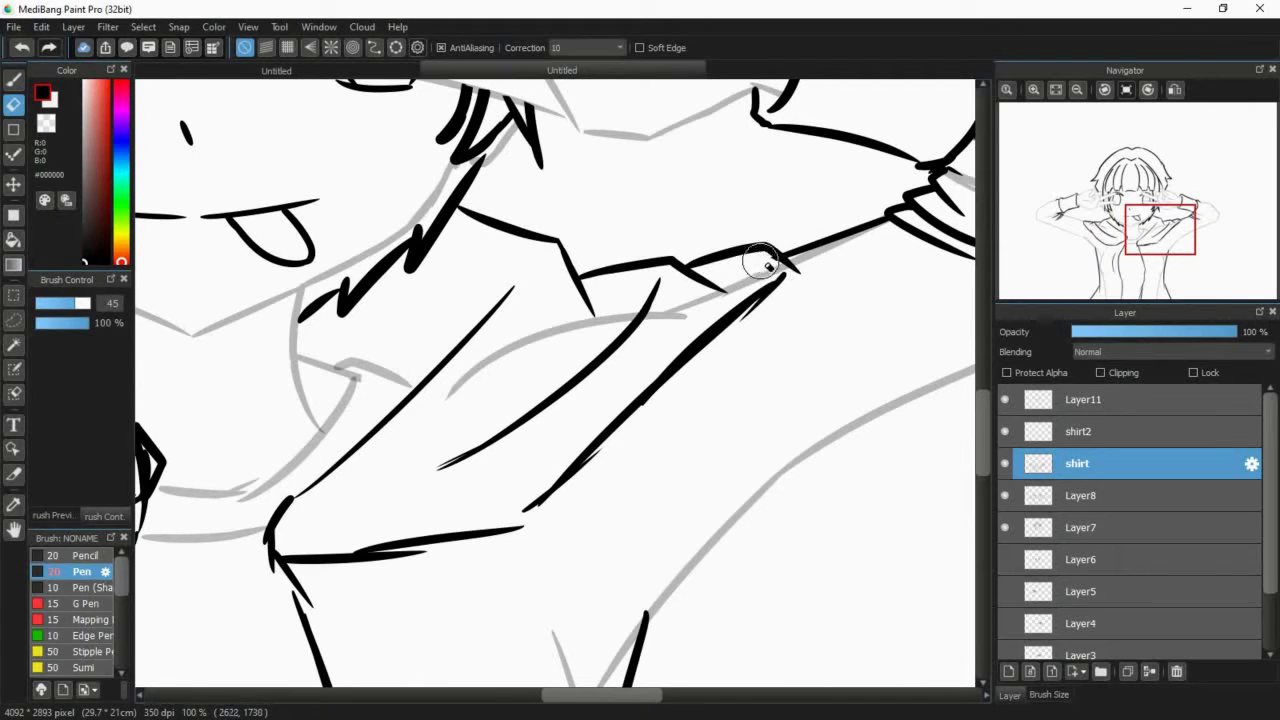
pyautogui.press('b')
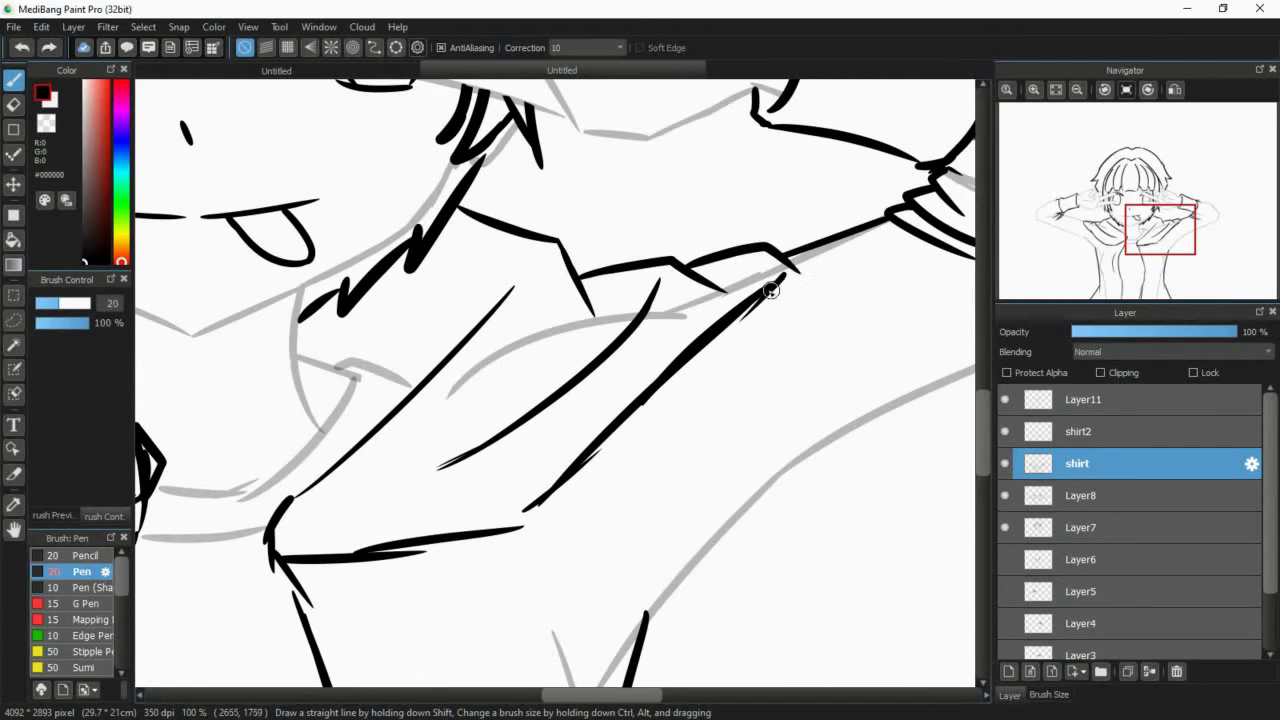
pyautogui.press('e')
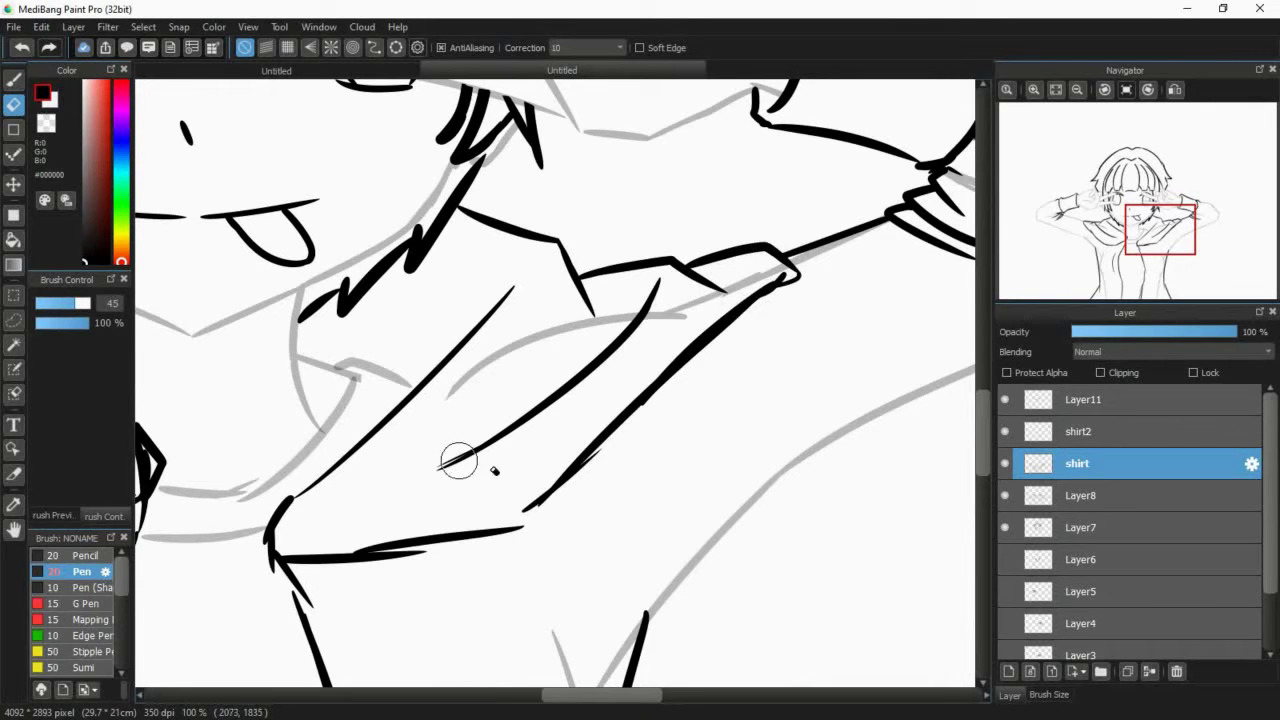
pyautogui.press('b')
pyautogui.moveTo(510, 530)
pyautogui.mouseDown()
pyautogui.moveTo(754, 419)
pyautogui.moveTo(749, 386)
pyautogui.mouseUp()
pyautogui.press('e')
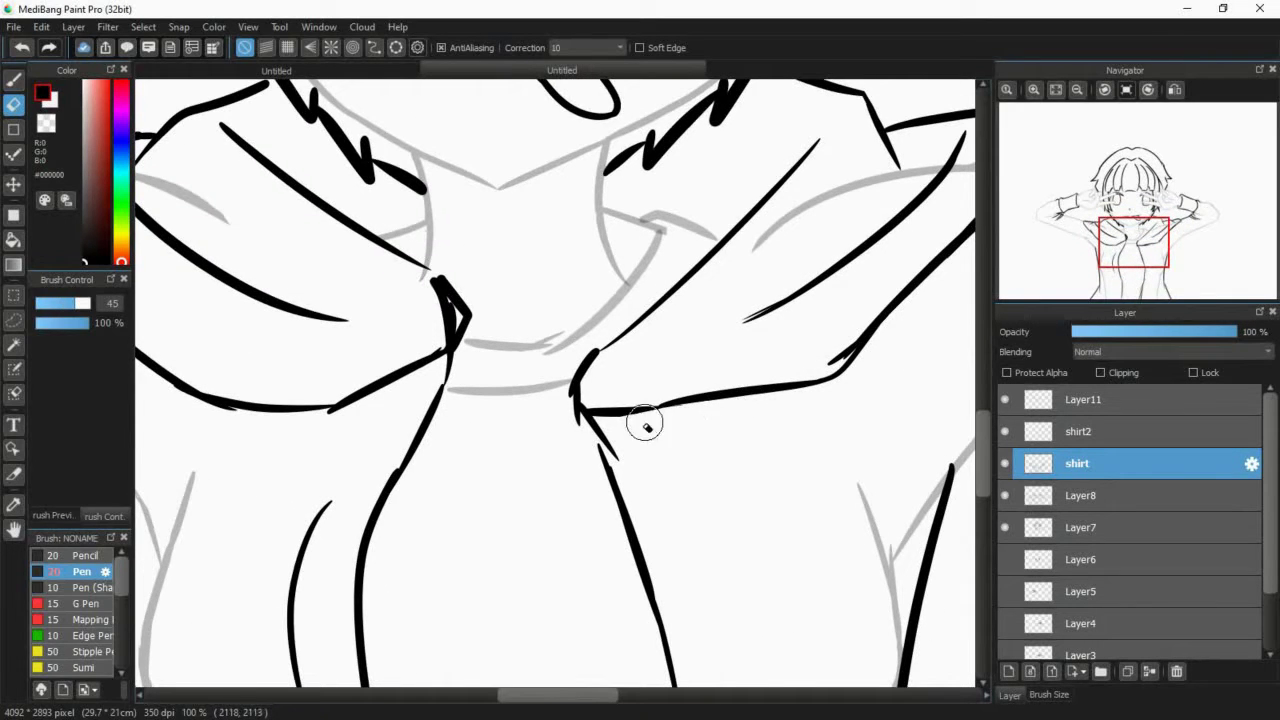
pyautogui.moveTo(595, 440); pyautogui.dragTo(614, 449)
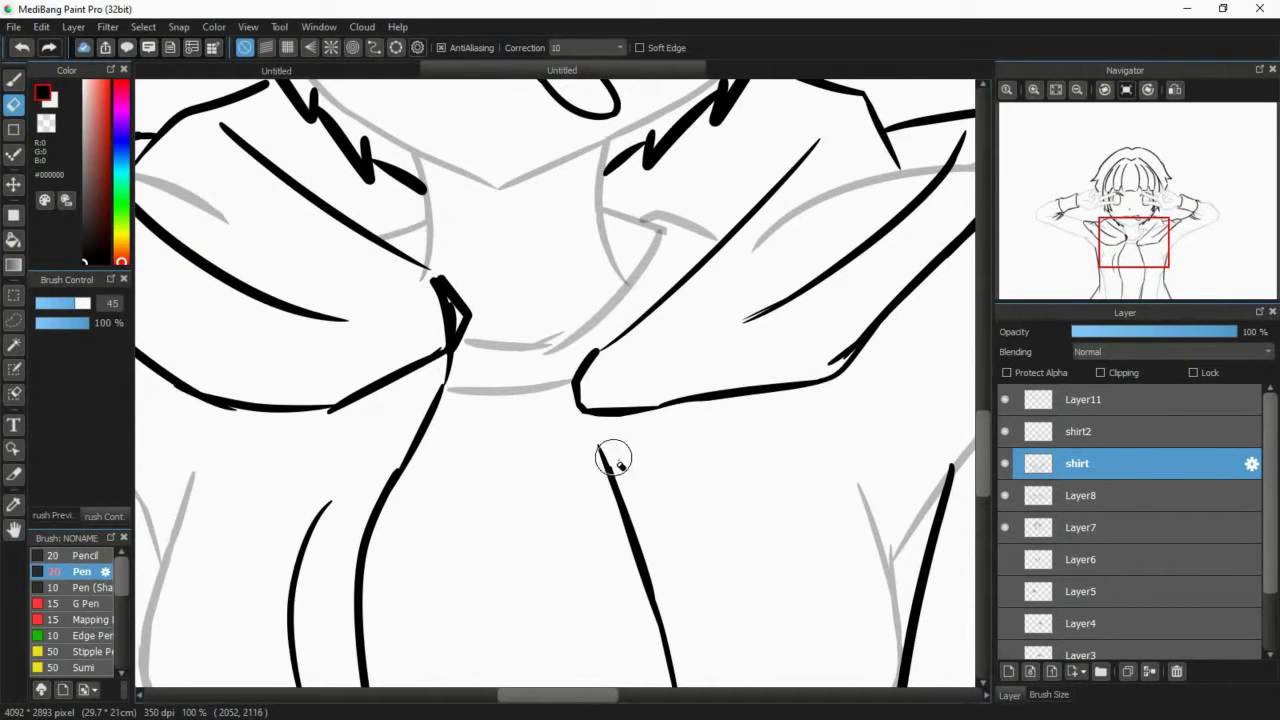
pyautogui.press('b')
# - Clean up the left hood flap's point and tidy where both jacket opening lines meet the hood
pyautogui.moveTo(1180, 245)
pyautogui.mouseDown()
pyautogui.moveTo(1143, 274)
pyautogui.moveTo(1071, 203)
pyautogui.moveTo(1169, 269)
pyautogui.moveTo(1100, 226)
pyautogui.moveTo(1110, 237)
pyautogui.mouseUp()
pyautogui.press('e')
pyautogui.moveTo(700, 330)
pyautogui.mouseDown()
pyautogui.moveTo(711, 363)
pyautogui.moveTo(704, 333)
pyautogui.moveTo(722, 396)
pyautogui.moveTo(705, 352)
pyautogui.moveTo(689, 418)
pyautogui.moveTo(711, 343)
pyautogui.mouseUp()
pyautogui.click(14, 80)
pyautogui.click(14, 105)
pyautogui.hotkey('ctrl', 'z')
pyautogui.moveTo(486, 476); pyautogui.dragTo(530, 492)
pyautogui.moveTo(432, 457); pyautogui.dragTo(453, 475)
pyautogui.moveTo(609, 490); pyautogui.dragTo(628, 482)
# - Smooth the right jacket opening line near the hem and erase the stray stroke branching off it
pyautogui.scroll(-10, 928, 316)
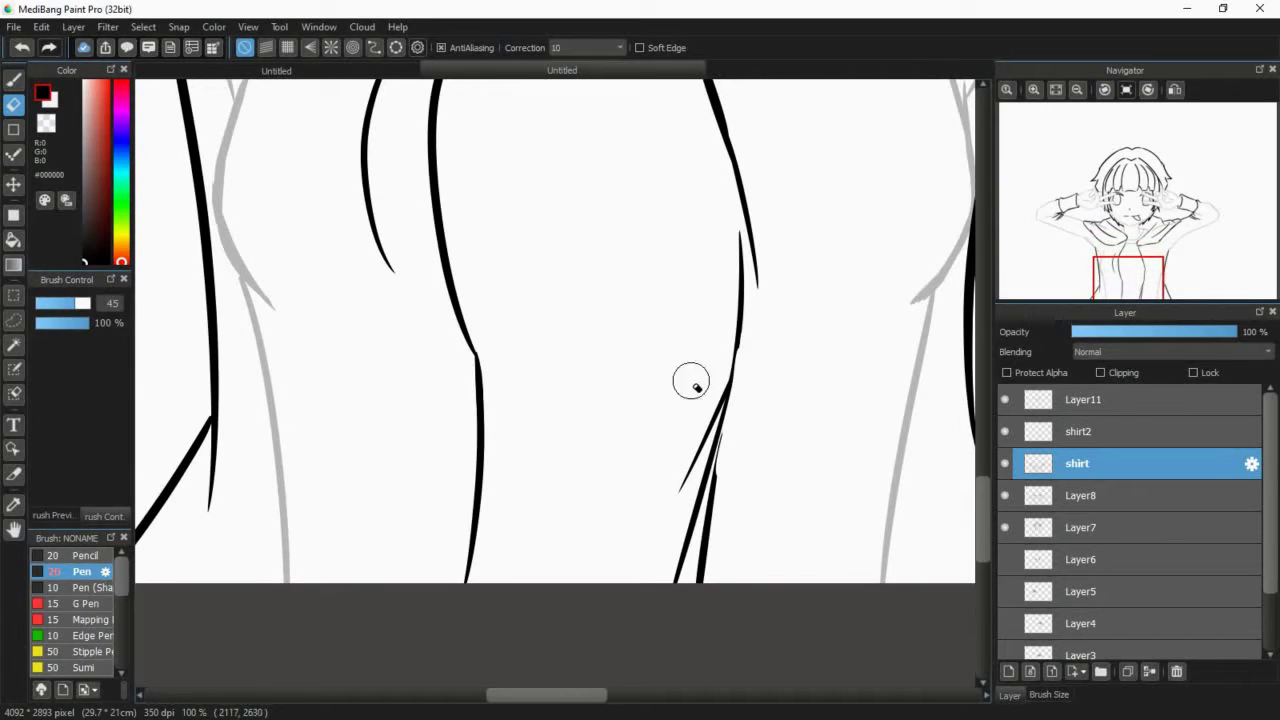
pyautogui.press('b')
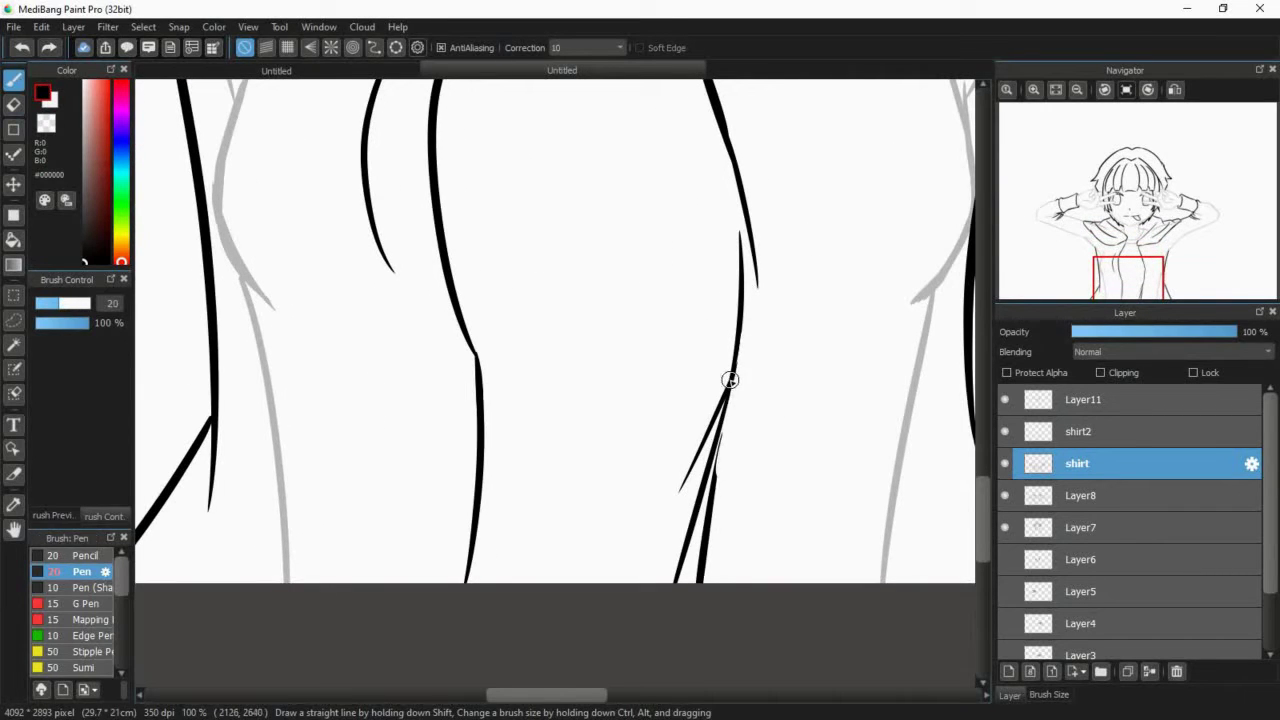
pyautogui.press('e')
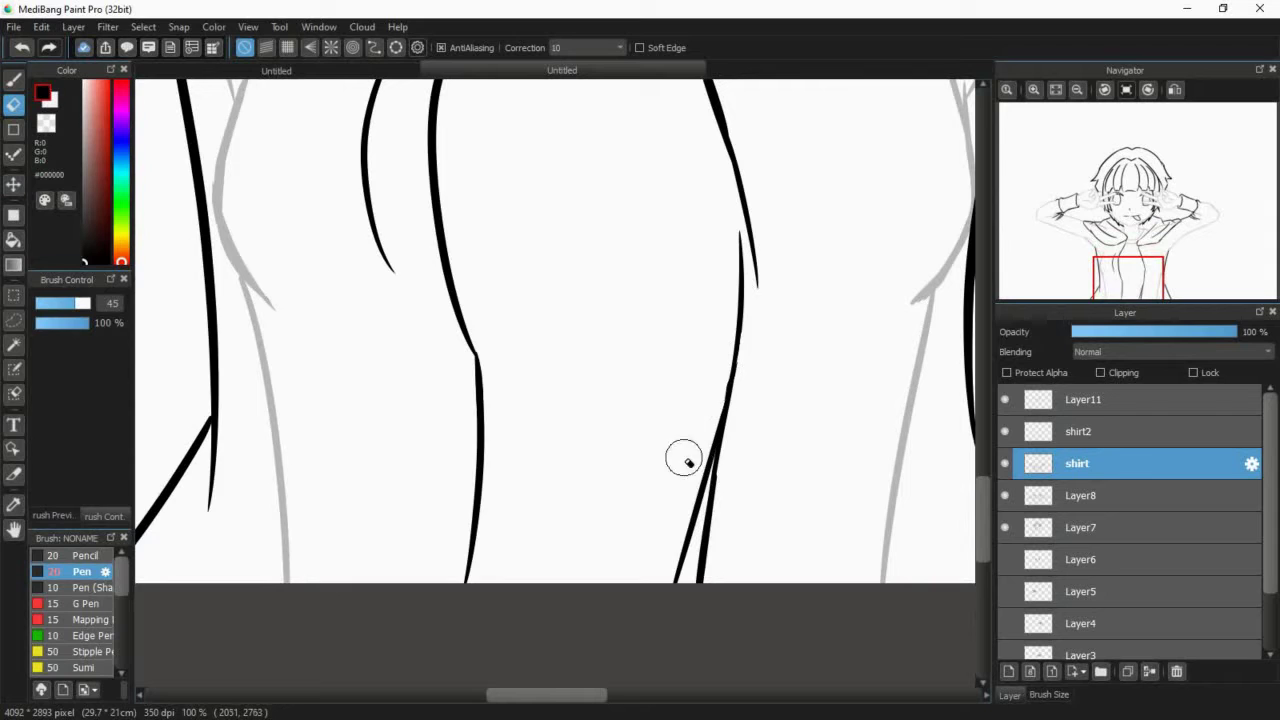
pyautogui.moveTo(686, 462)
pyautogui.mouseDown()
pyautogui.moveTo(697, 501)
pyautogui.moveTo(707, 432)
pyautogui.mouseUp()
# - Join the upper and lower parts of the right jacket opening line at mid-torso and erase the leftover stroke end
pyautogui.click(1137, 244)
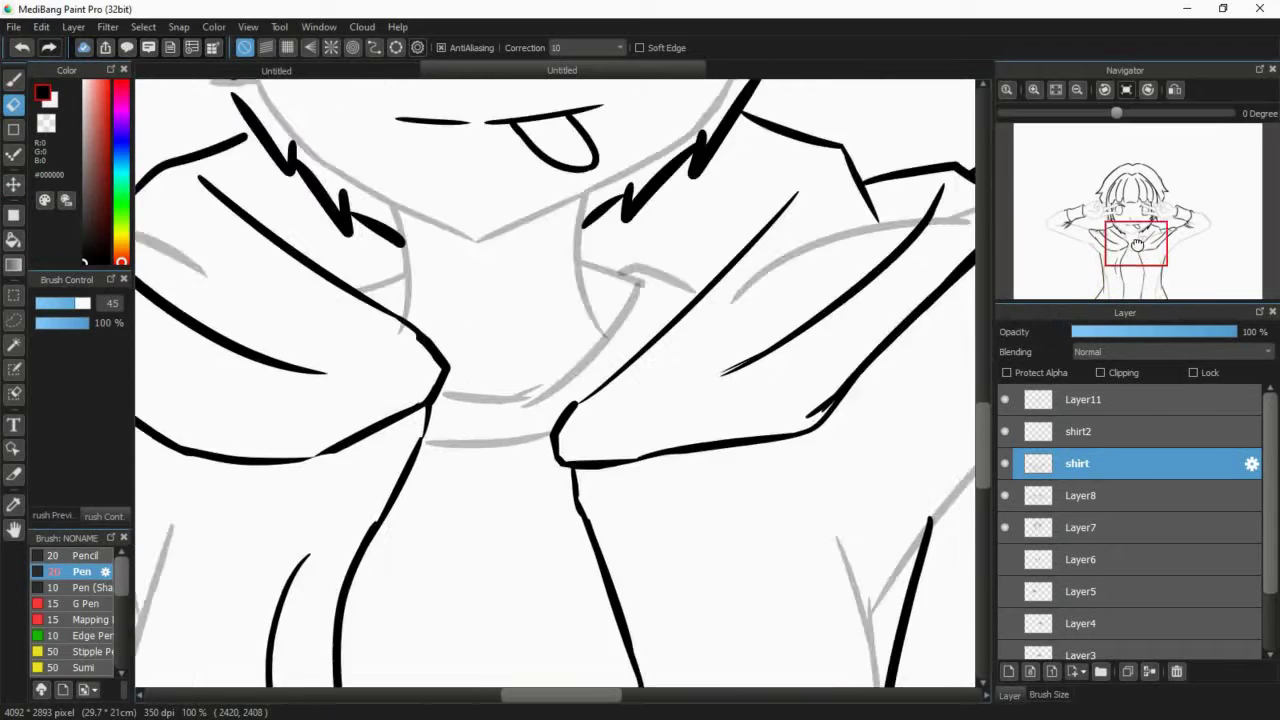
pyautogui.moveTo(1137, 244); pyautogui.dragTo(1140, 269)
pyautogui.click(13, 80)
pyautogui.moveTo(612, 404); pyautogui.dragTo(604, 516)
pyautogui.click(13, 105)
pyautogui.moveTo(593, 448)
pyautogui.mouseDown()
pyautogui.moveTo(600, 408)
pyautogui.moveTo(590, 517)
pyautogui.mouseUp()
pyautogui.hotkey('ctrl', 'z')
pyautogui.moveTo(596, 418); pyautogui.dragTo(594, 508)
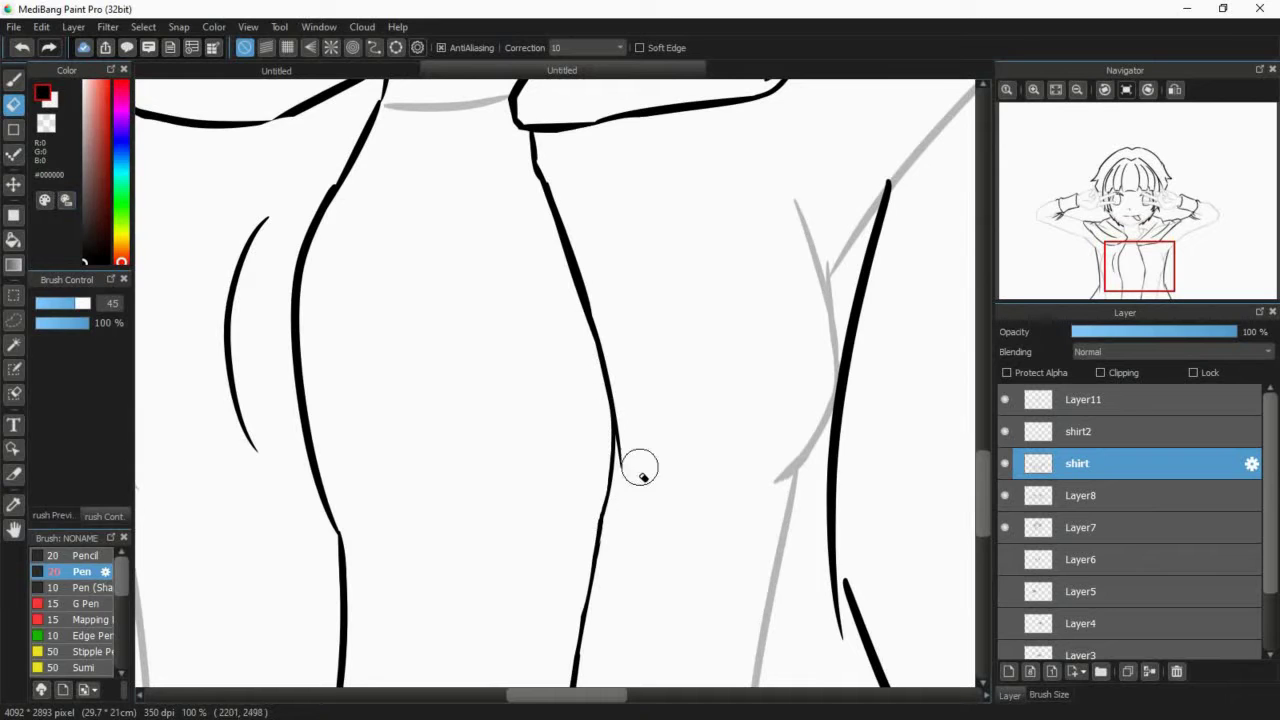
pyautogui.moveTo(640, 467)
pyautogui.mouseDown()
pyautogui.moveTo(615, 402)
pyautogui.moveTo(623, 442)
pyautogui.mouseUp()
pyautogui.hotkey('ctrl', 'z')
pyautogui.hotkey('ctrl', 'z')
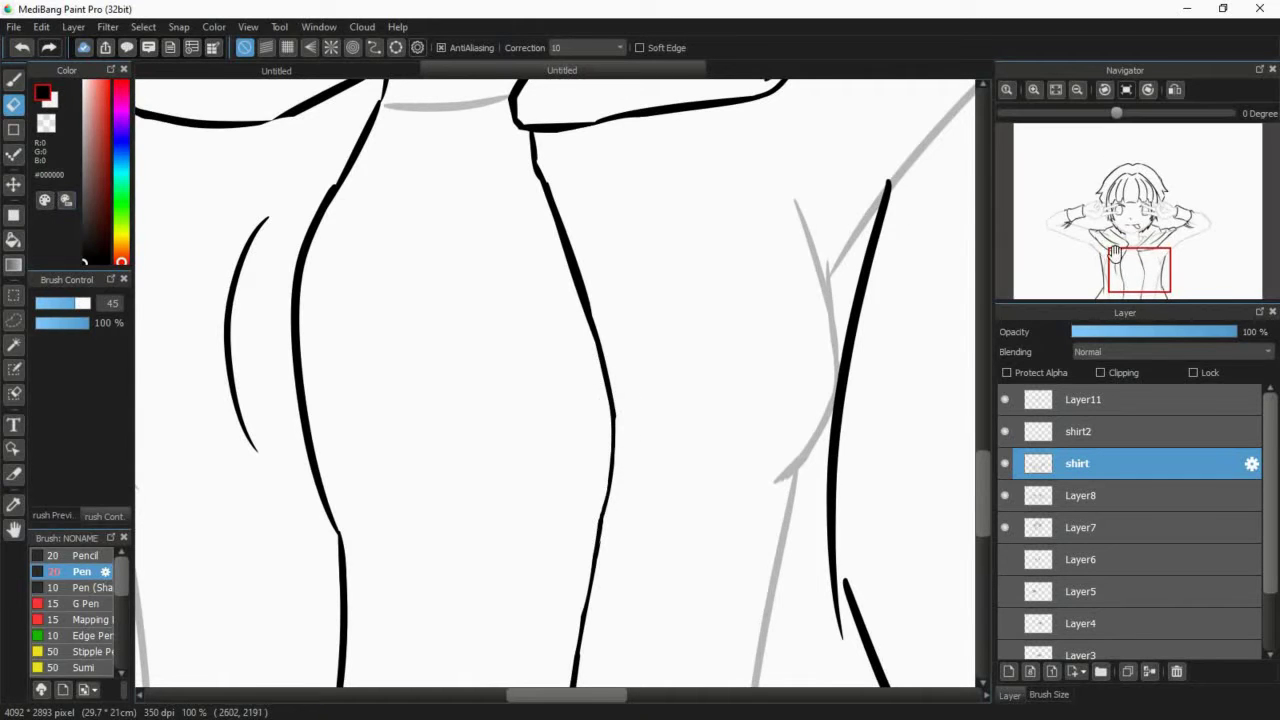
# - Tidy the inner shirt's neckline on shirt2 and trim the neck line end overlapping the hood on Layer8
pyautogui.moveTo(1130, 239)
pyautogui.mouseDown()
pyautogui.moveTo(1143, 218)
pyautogui.moveTo(1133, 243)
pyautogui.mouseUp()
pyautogui.click(1090, 432)
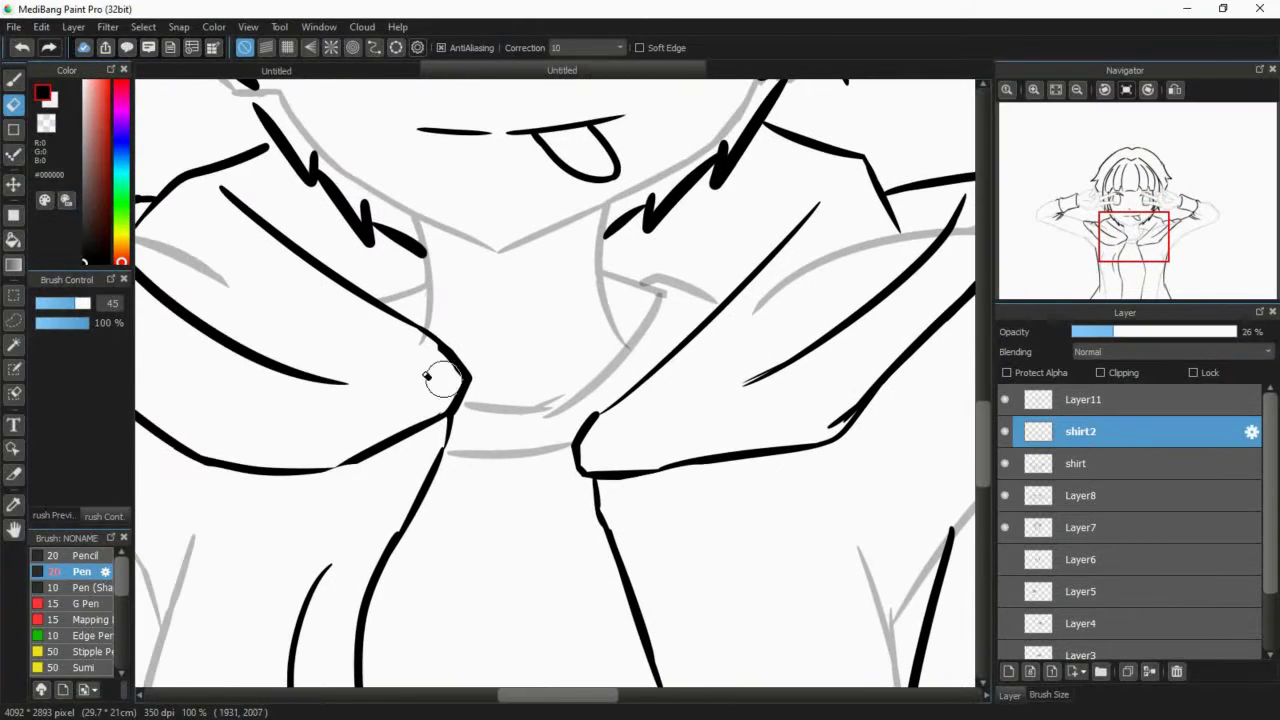
pyautogui.press('b')
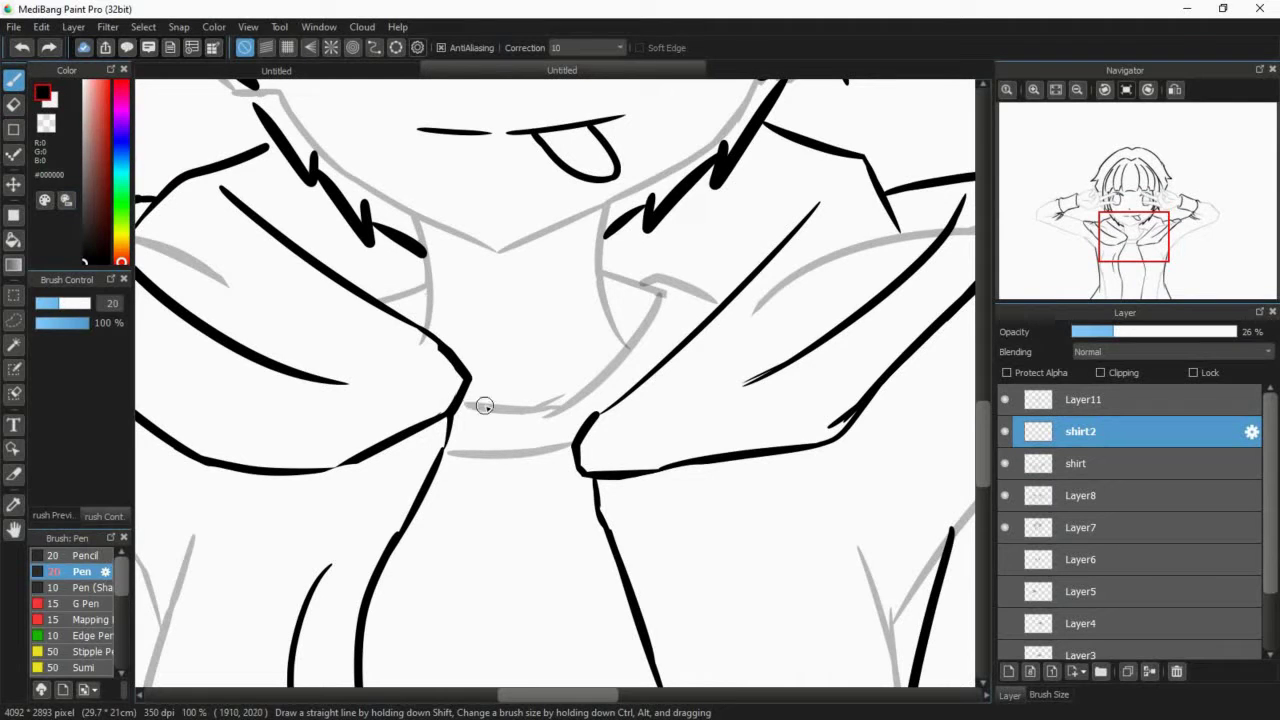
pyautogui.press('e')
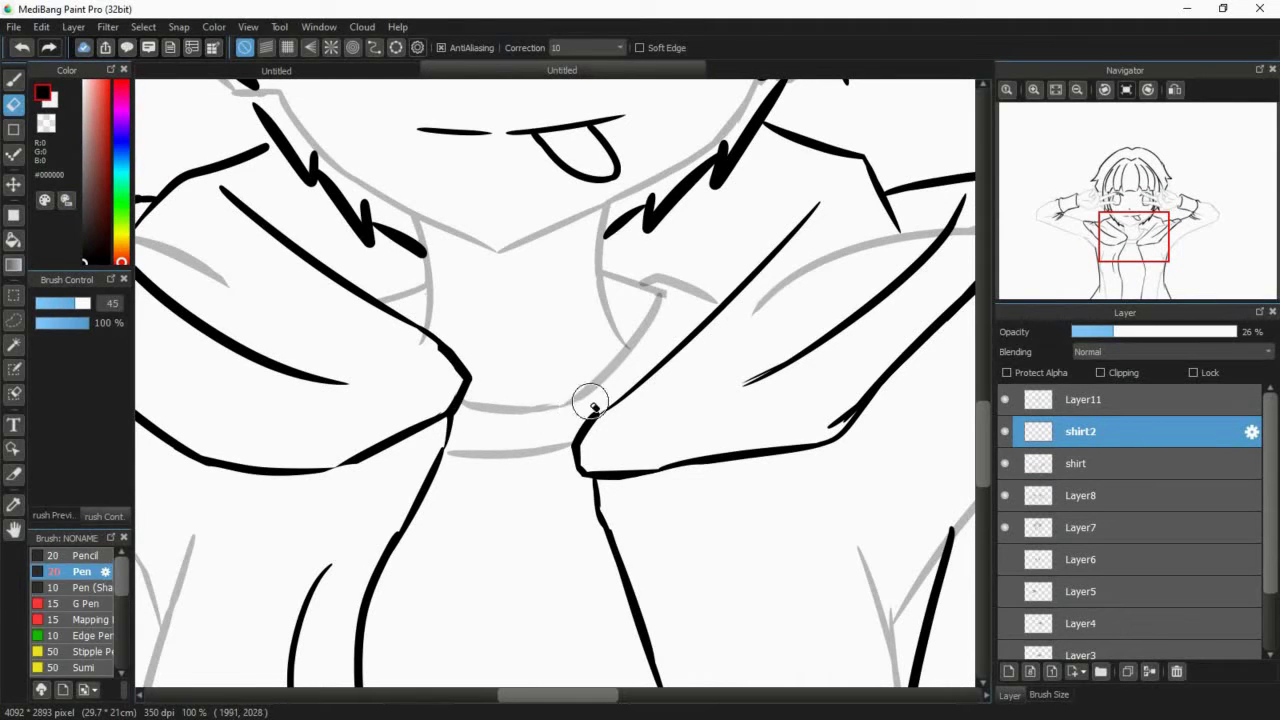
pyautogui.click(1088, 496)
pyautogui.moveTo(398, 342); pyautogui.dragTo(422, 352)
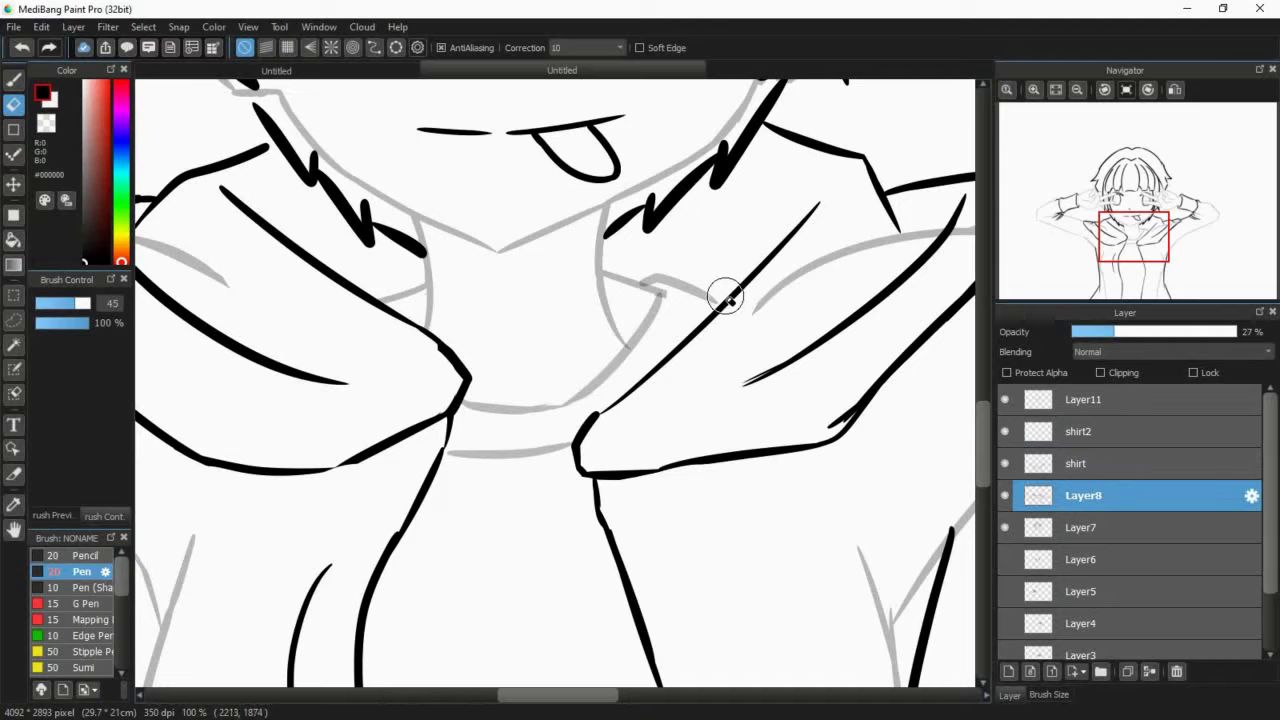
pyautogui.press('p')
pyautogui.click(1104, 430)
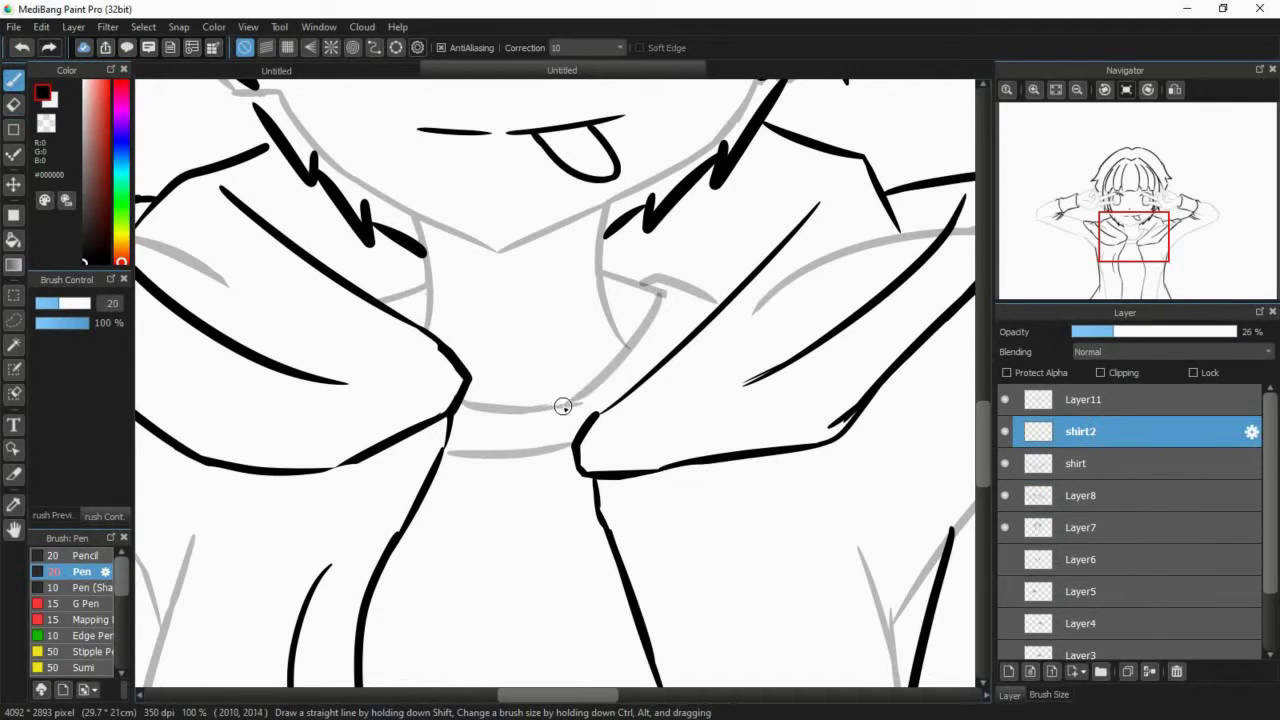
pyautogui.moveTo(537, 408); pyautogui.dragTo(580, 390)
# - Set the opacity of Layer8 and shirt2 to 100%
pyautogui.moveTo(1134, 238)
pyautogui.mouseDown()
pyautogui.moveTo(1130, 255)
pyautogui.moveTo(1109, 233)
pyautogui.moveTo(1118, 267)
pyautogui.moveTo(1133, 221)
pyautogui.mouseUp()
pyautogui.click(1115, 495)
pyautogui.click(1234, 332)
pyautogui.click(1101, 525)
pyautogui.click(1100, 401)
pyautogui.click(1100, 431)
pyautogui.click(1235, 332)
# - Check which layer holds the shoulder line beside the neck, and erase its segment up to the shirt collar on Layer8
pyautogui.click(1005, 530)
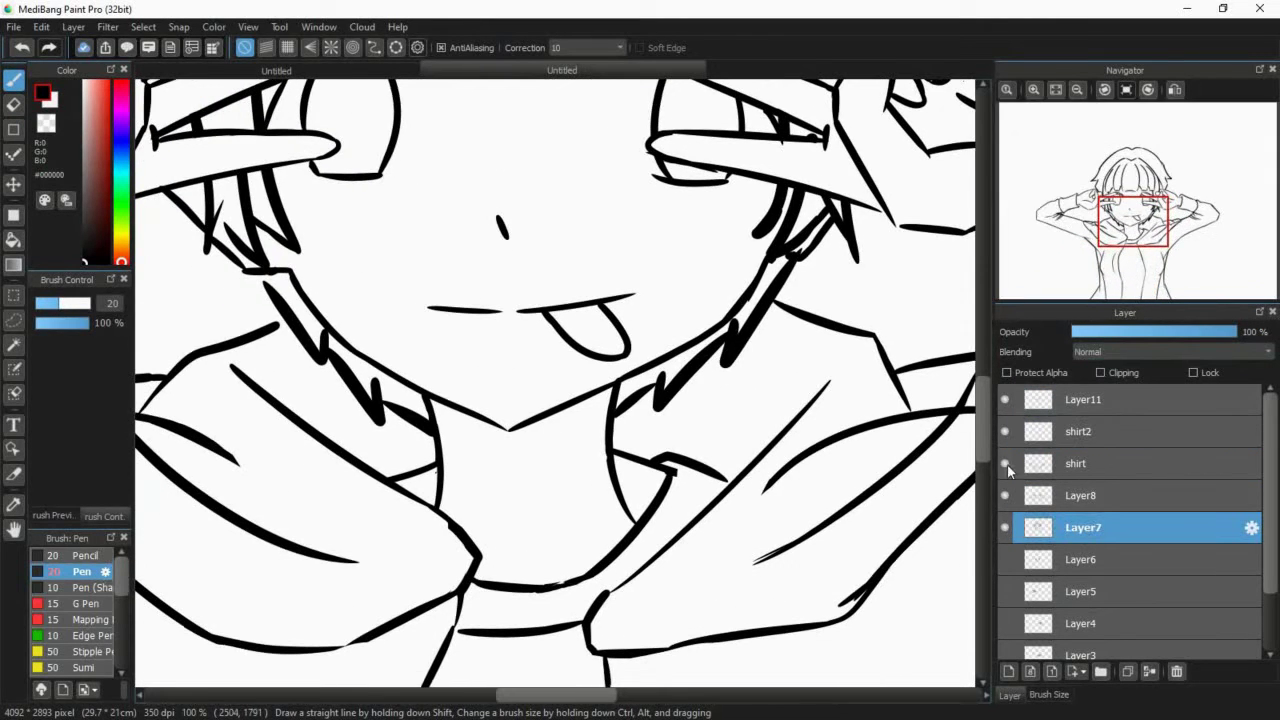
pyautogui.moveTo(1270, 455)
pyautogui.mouseDown()
pyautogui.moveTo(1276, 521)
pyautogui.moveTo(1271, 455)
pyautogui.mouseUp()
pyautogui.click(1006, 528)
pyautogui.click(1006, 528)
pyautogui.click(1006, 496)
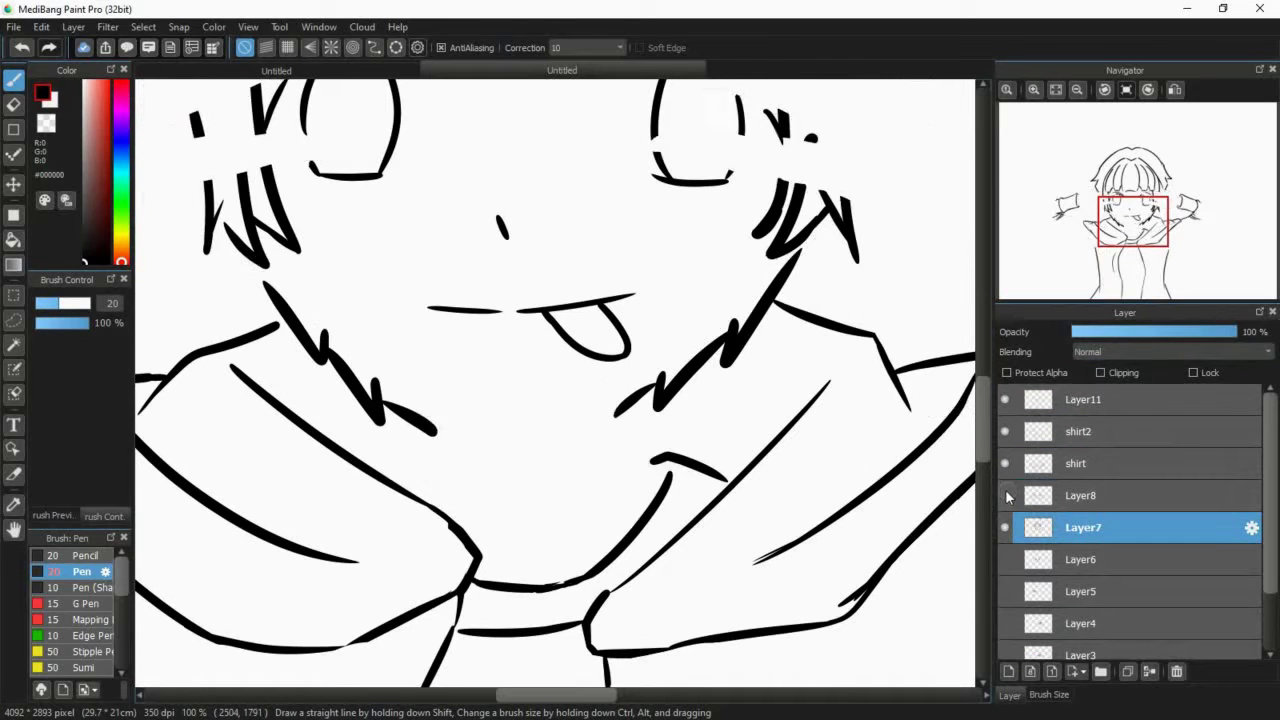
pyautogui.click(1006, 496)
pyautogui.click(1030, 496)
pyautogui.press('e')
pyautogui.moveTo(645, 466); pyautogui.dragTo(623, 454)
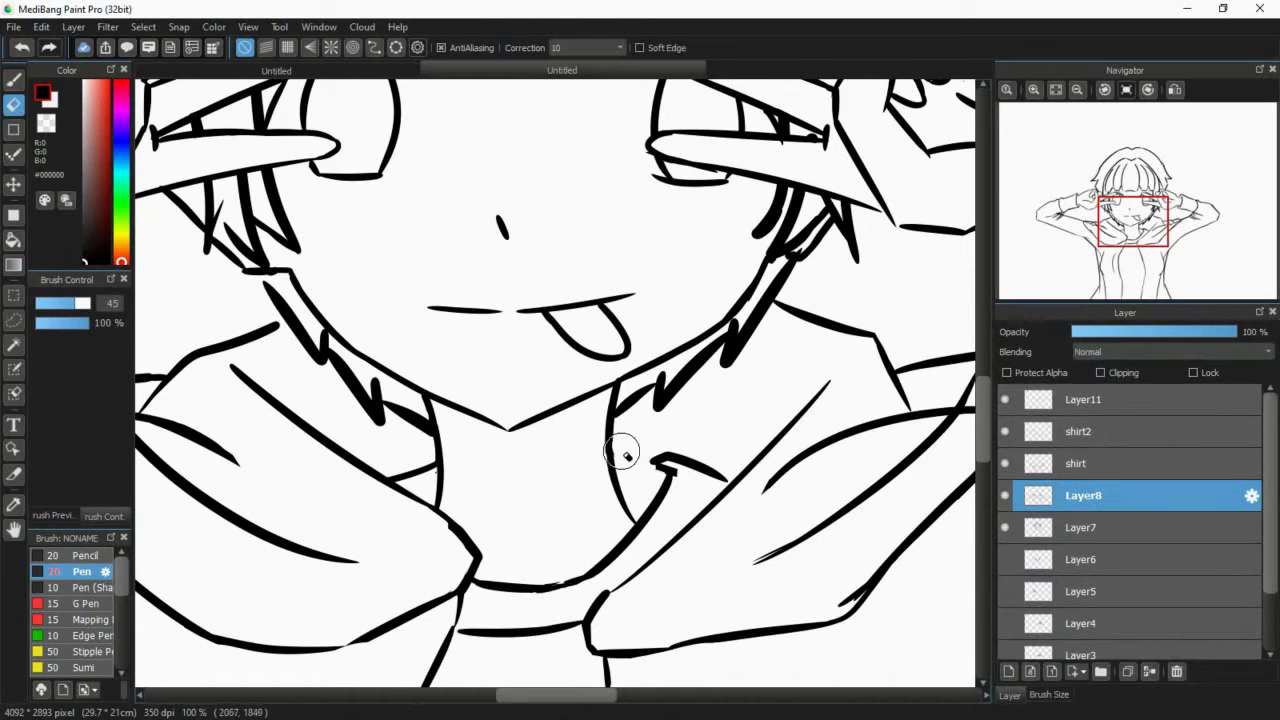
# - Draw a short shoulder line from the right neck line to the collar fold on Layer8 and trim its overlapping end
pyautogui.press('b')
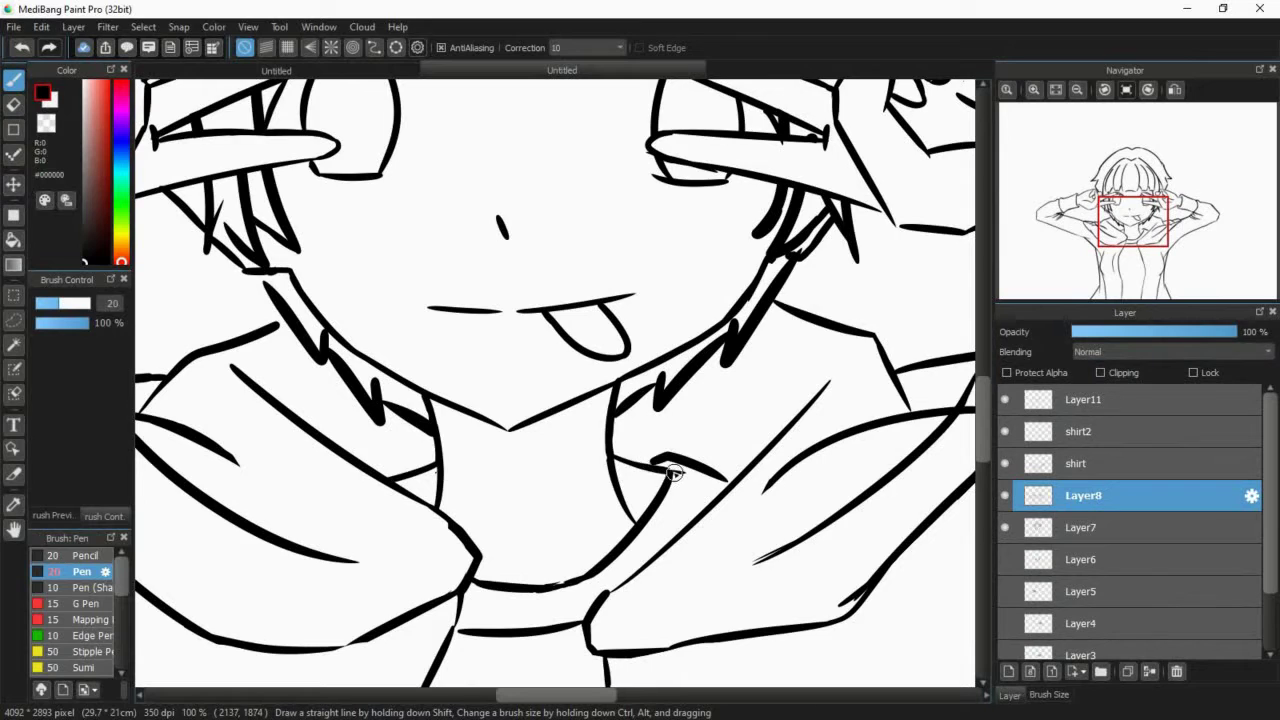
pyautogui.press('e')
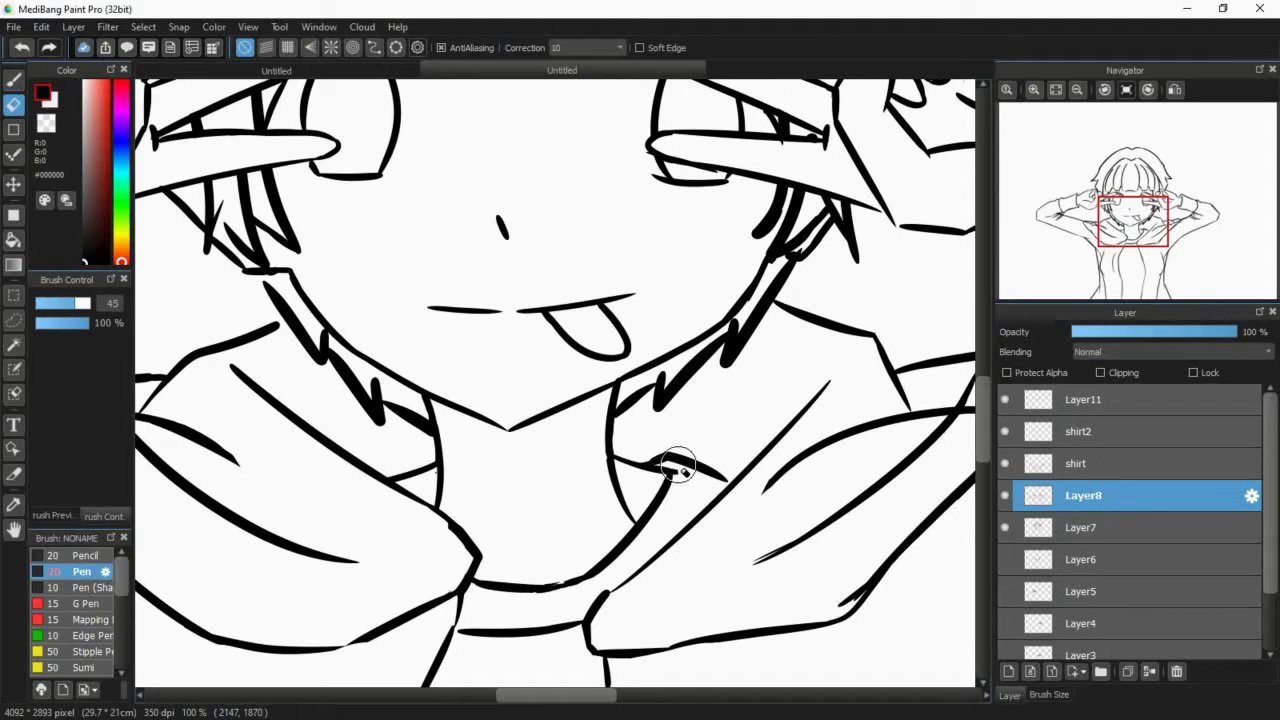
pyautogui.hotkey('ctrl', 'z')
pyautogui.moveTo(687, 478); pyautogui.dragTo(674, 465)
pyautogui.press('b')
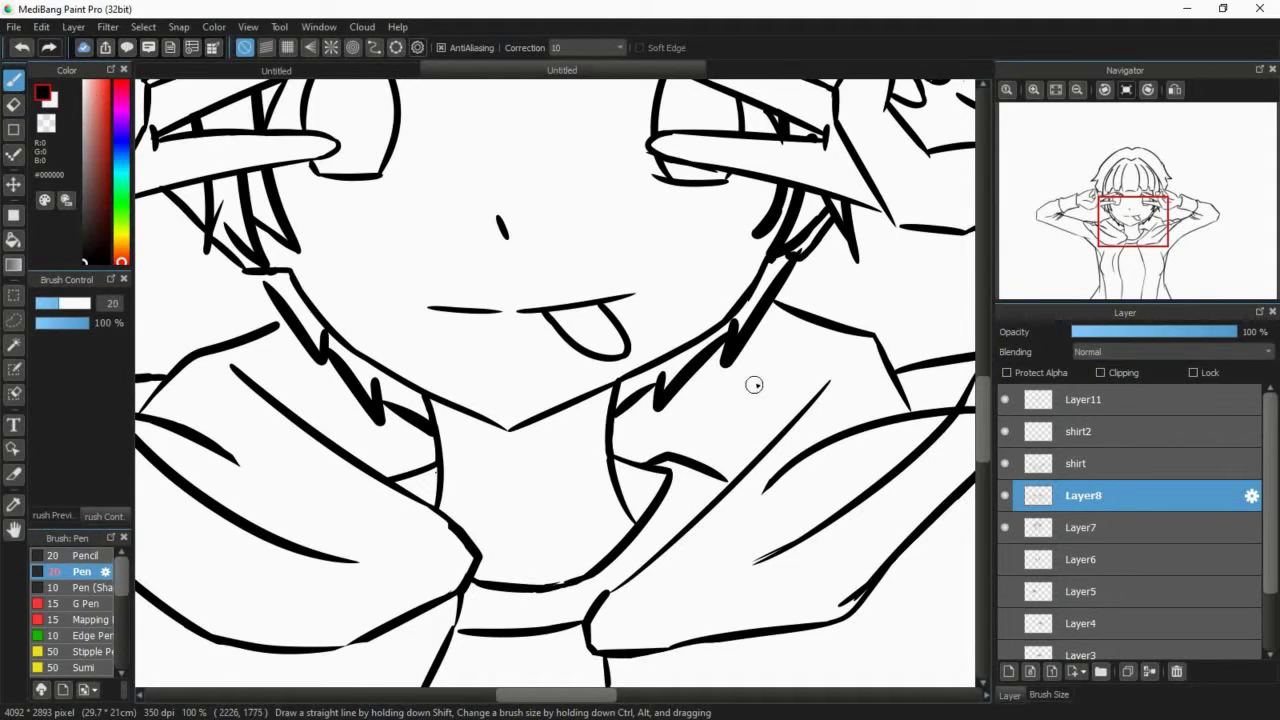
# - Trim the outer end of the right hood's fold line where it runs past the crossing fold on Layer8
pyautogui.moveTo(1146, 236); pyautogui.dragTo(1124, 237)
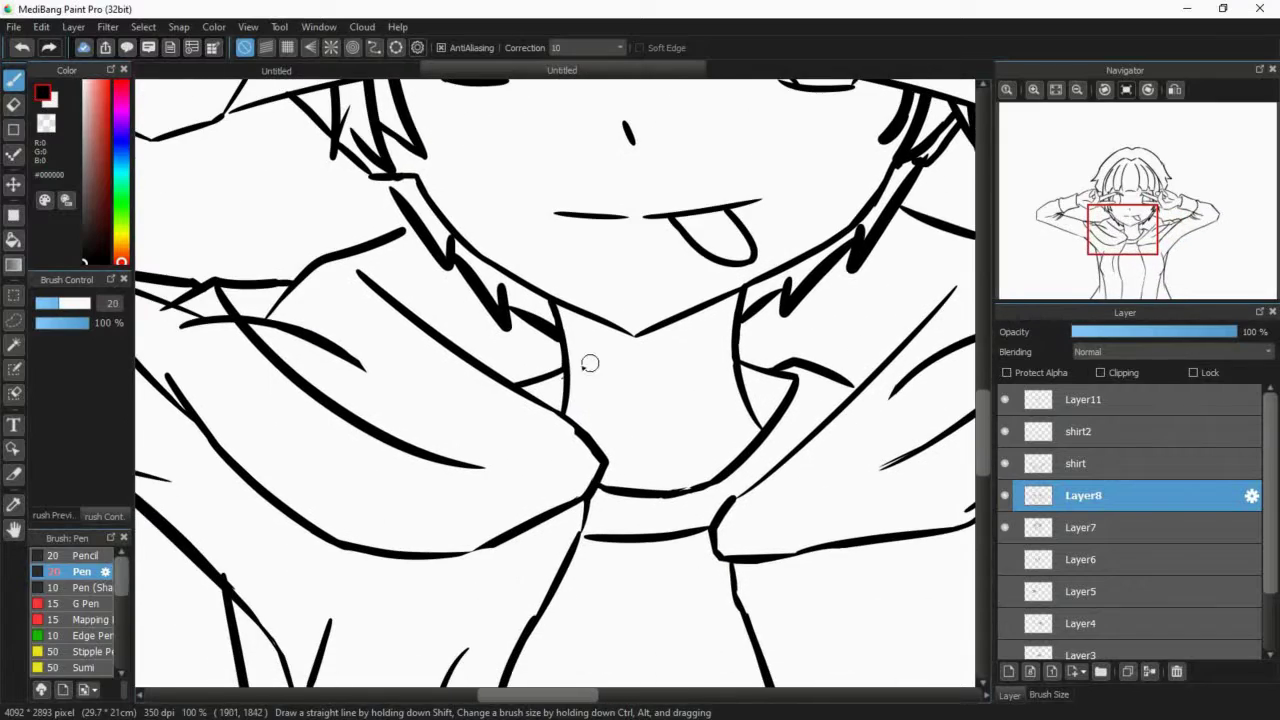
pyautogui.click(1056, 90)
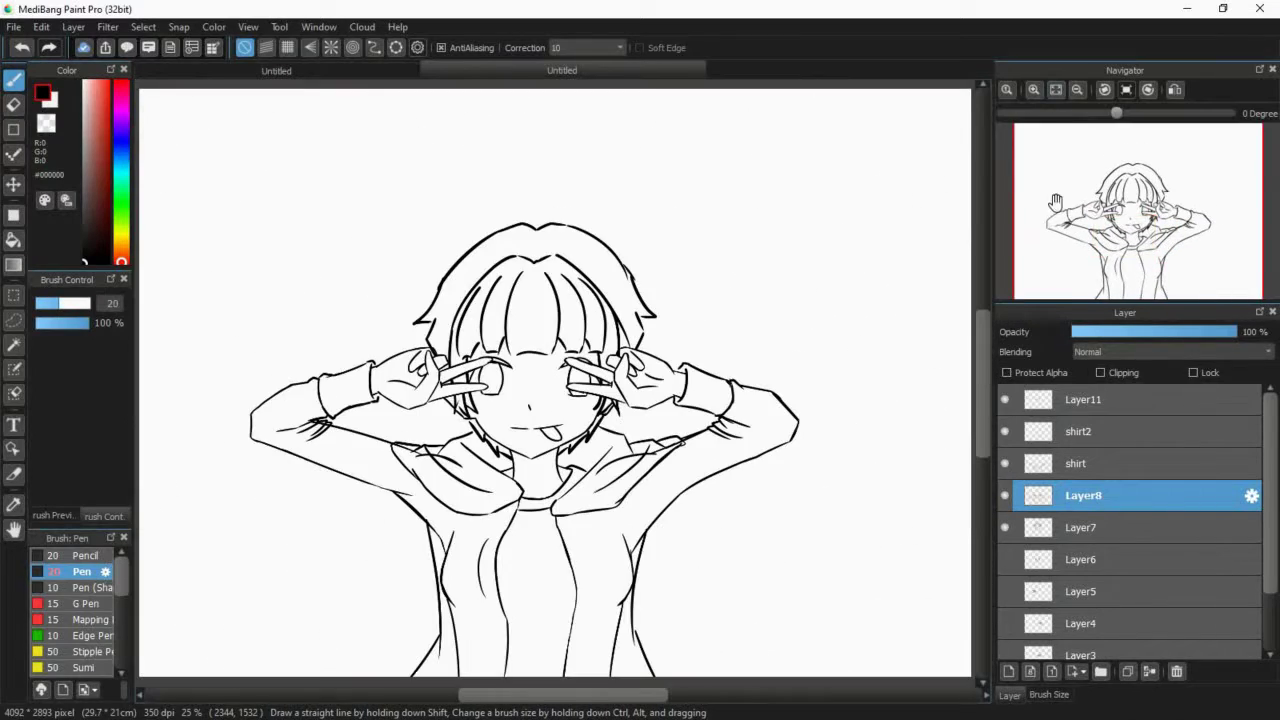
pyautogui.click(1035, 93)
pyautogui.click(1035, 93)
pyautogui.click(1035, 93)
pyautogui.click(1035, 93)
pyautogui.moveTo(1143, 238); pyautogui.dragTo(1175, 229)
pyautogui.press('e')
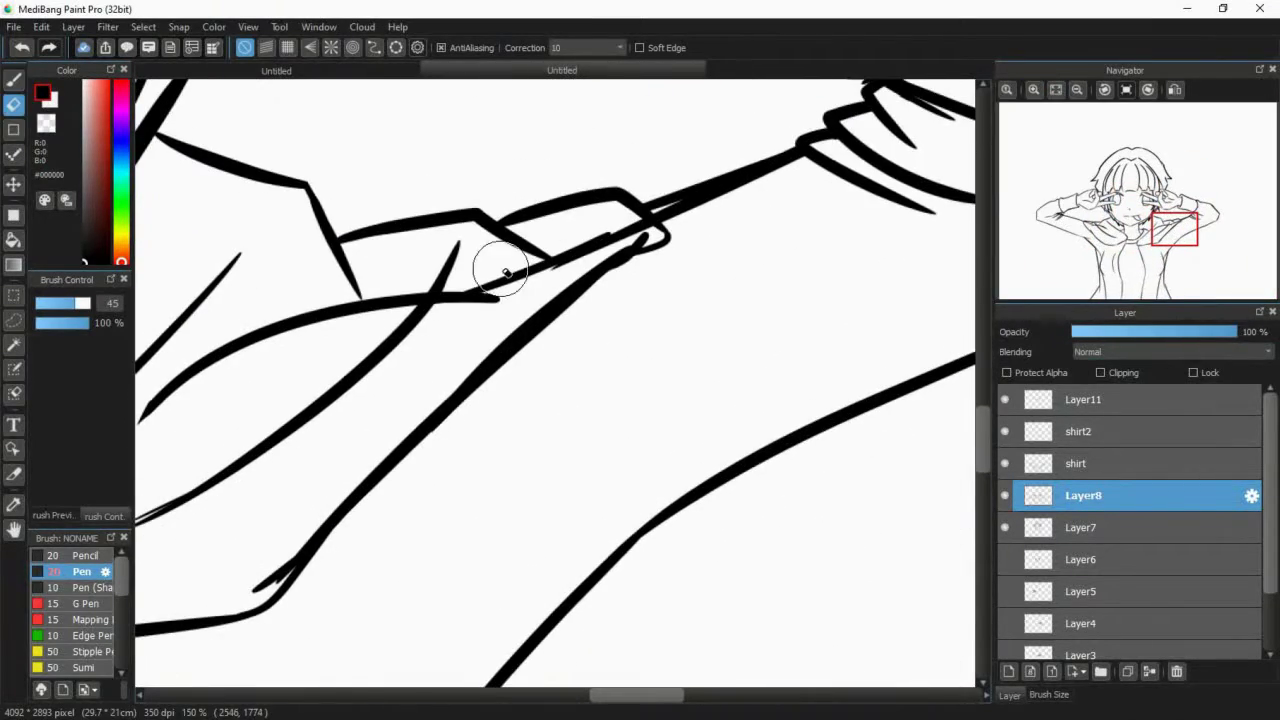
pyautogui.moveTo(487, 295); pyautogui.dragTo(450, 295)
# - Erase the shoulder line running through the right side of the hood and shorten the fold line's inner end on Layer8
pyautogui.moveTo(1169, 237); pyautogui.dragTo(1153, 237)
pyautogui.moveTo(512, 384)
pyautogui.mouseDown()
pyautogui.moveTo(536, 331)
pyautogui.moveTo(626, 266)
pyautogui.moveTo(530, 360)
pyautogui.mouseUp()
pyautogui.hotkey('ctrl', 'z')
pyautogui.moveTo(1133, 197); pyautogui.dragTo(1173, 222)
pyautogui.moveTo(605, 387); pyautogui.dragTo(534, 416)
pyautogui.moveTo(637, 364); pyautogui.dragTo(775, 320)
pyautogui.moveTo(1160, 222); pyautogui.dragTo(1091, 223)
pyautogui.moveTo(546, 383)
pyautogui.mouseDown()
pyautogui.moveTo(632, 401)
pyautogui.moveTo(429, 340)
pyautogui.mouseUp()
pyautogui.moveTo(1110, 225); pyautogui.dragTo(1170, 228)
# - On shirt, erase the stray stroke end at the right hood tip and redraw the short crease at the hood's lower edge
pyautogui.click(1099, 467)
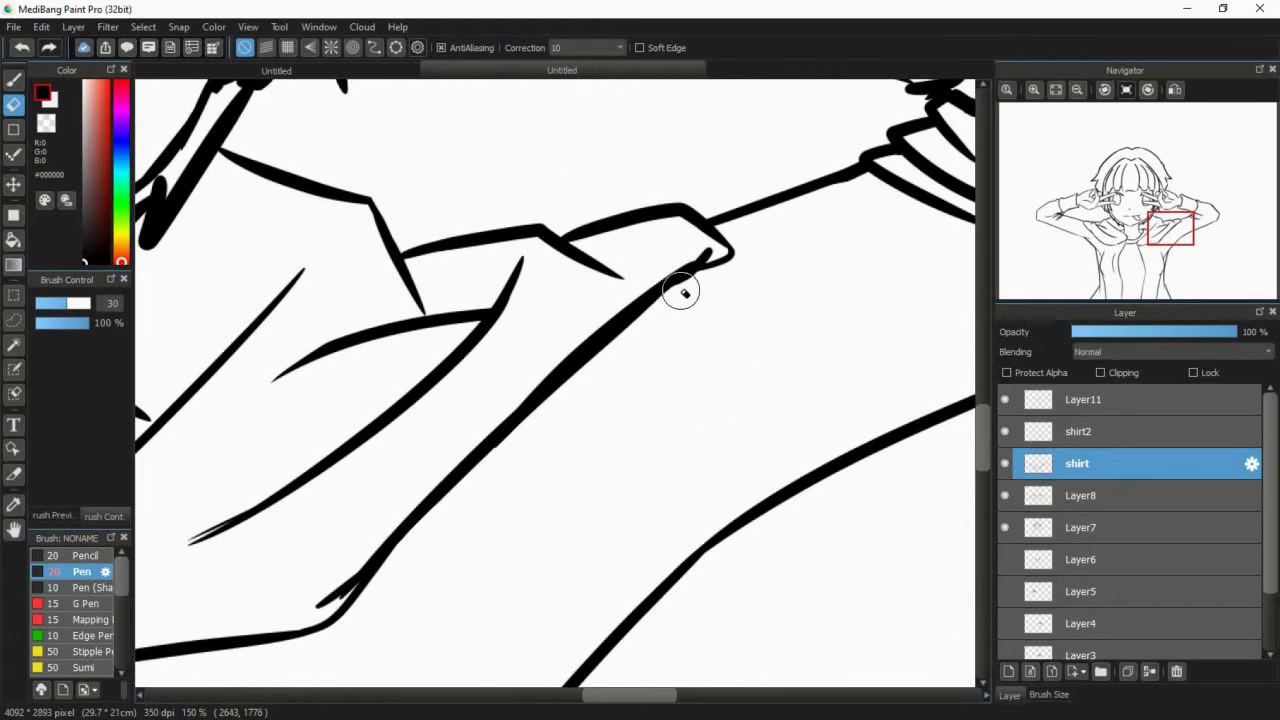
pyautogui.moveTo(706, 252); pyautogui.dragTo(692, 260)
pyautogui.moveTo(1102, 245); pyautogui.dragTo(1147, 244)
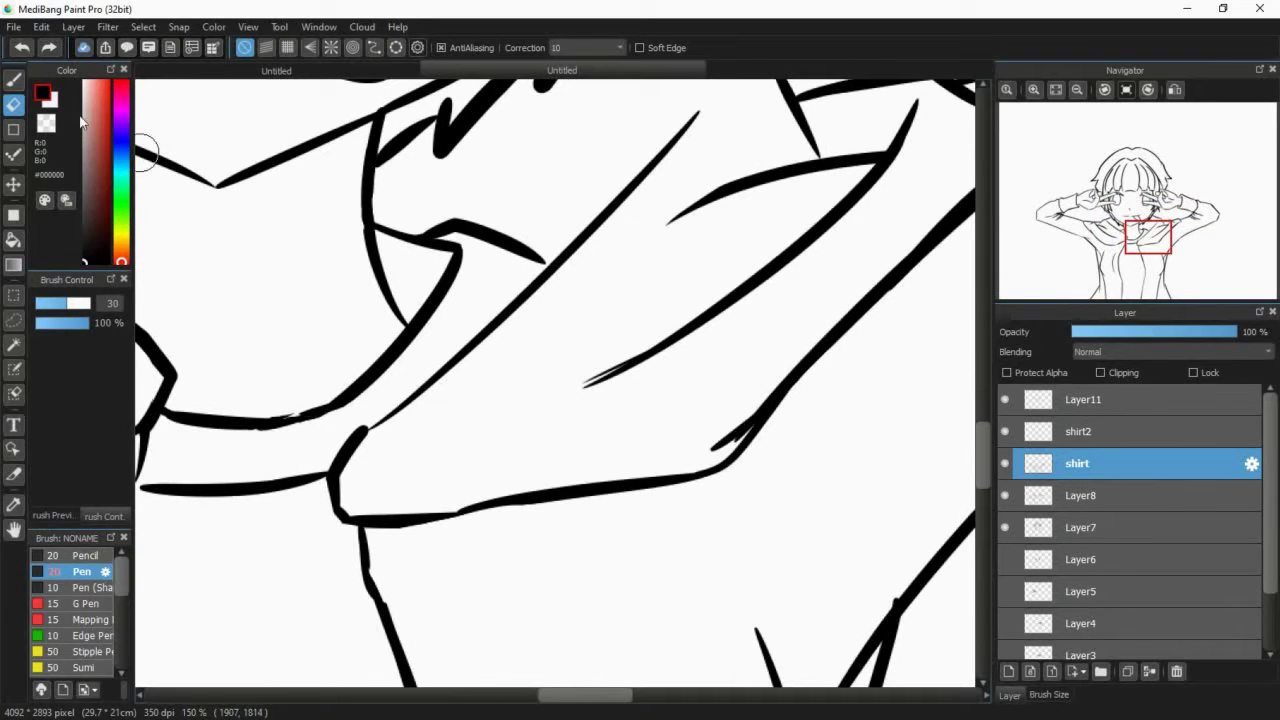
pyautogui.click(14, 80)
pyautogui.moveTo(705, 450)
pyautogui.mouseDown()
pyautogui.moveTo(711, 435)
pyautogui.moveTo(738, 440)
pyautogui.mouseUp()
pyautogui.hotkey('ctrl', 'z')
pyautogui.moveTo(700, 453); pyautogui.dragTo(755, 418)
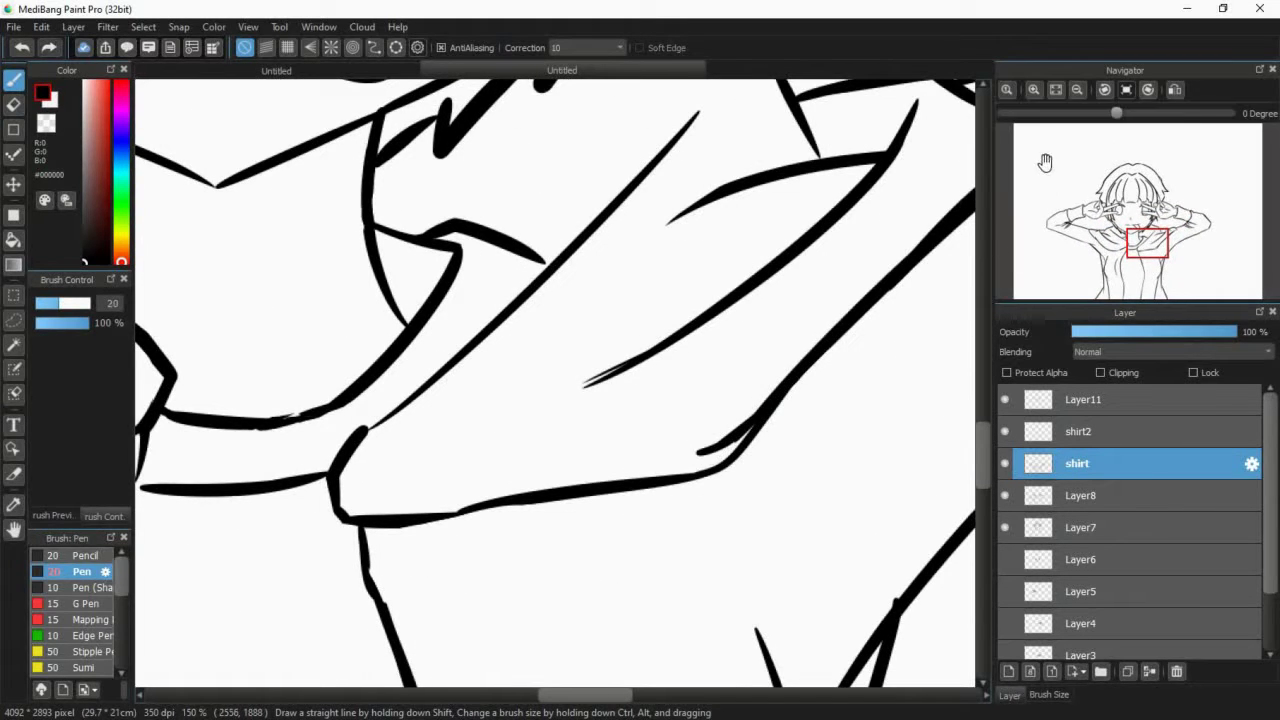
# - Smooth the inner shirt's neckline on shirt2 and redraw the short shoulder line beside the right collar fold on Layer8
pyautogui.click(1119, 435)
pyautogui.press('e')
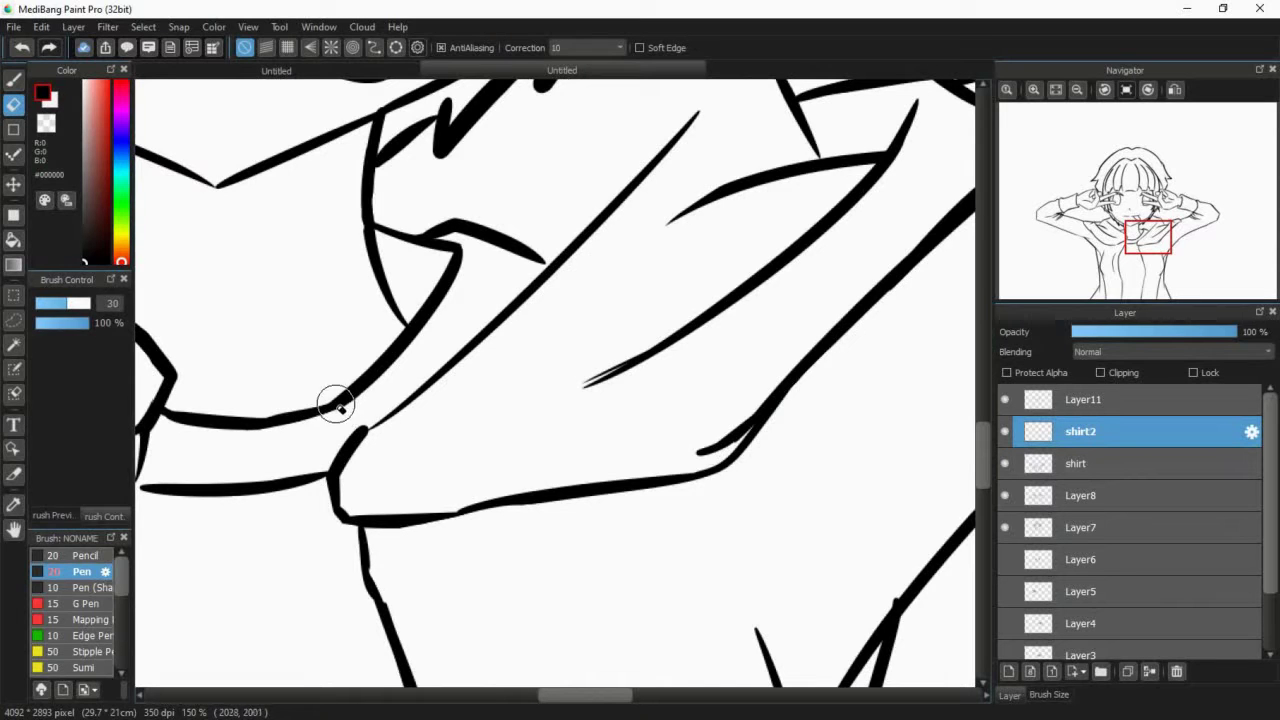
pyautogui.moveTo(1148, 237); pyautogui.dragTo(1149, 234)
pyautogui.click(1100, 496)
pyautogui.press('b')
pyautogui.moveTo(359, 273)
pyautogui.mouseDown()
pyautogui.moveTo(433, 316)
pyautogui.moveTo(380, 274)
pyautogui.moveTo(440, 283)
pyautogui.mouseUp()
pyautogui.press('e')
pyautogui.press('b')
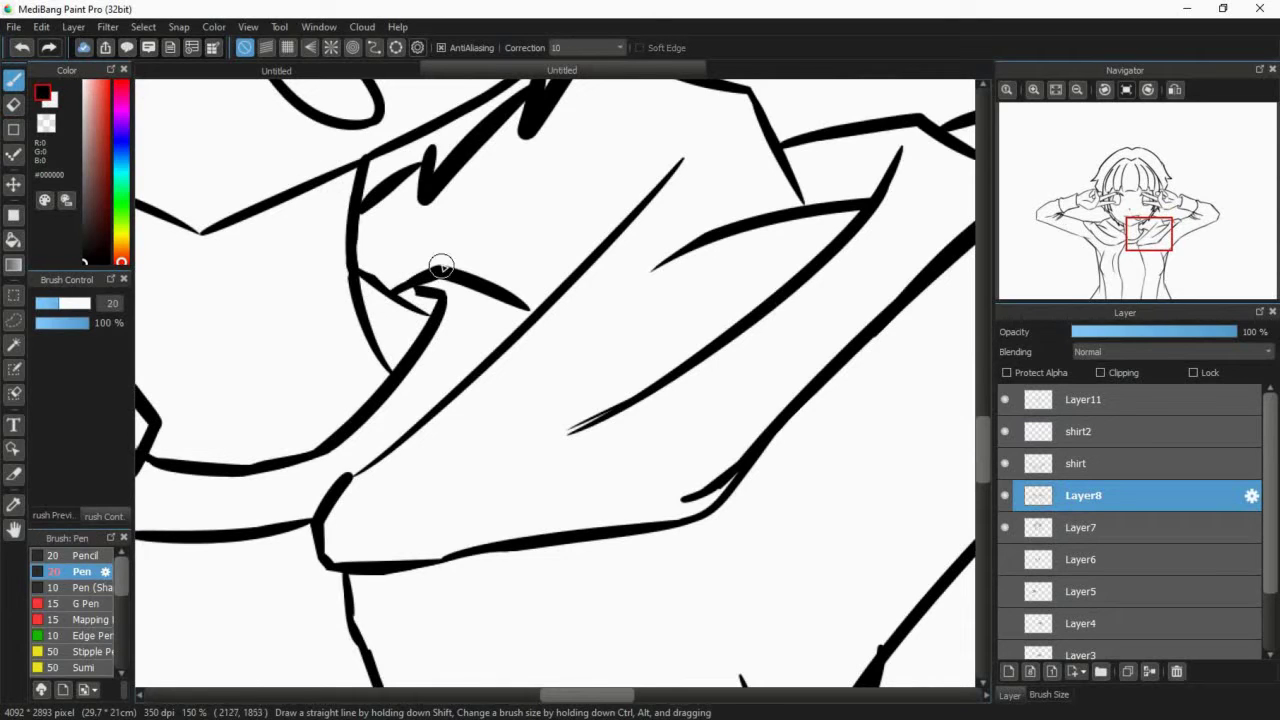
pyautogui.press('e')
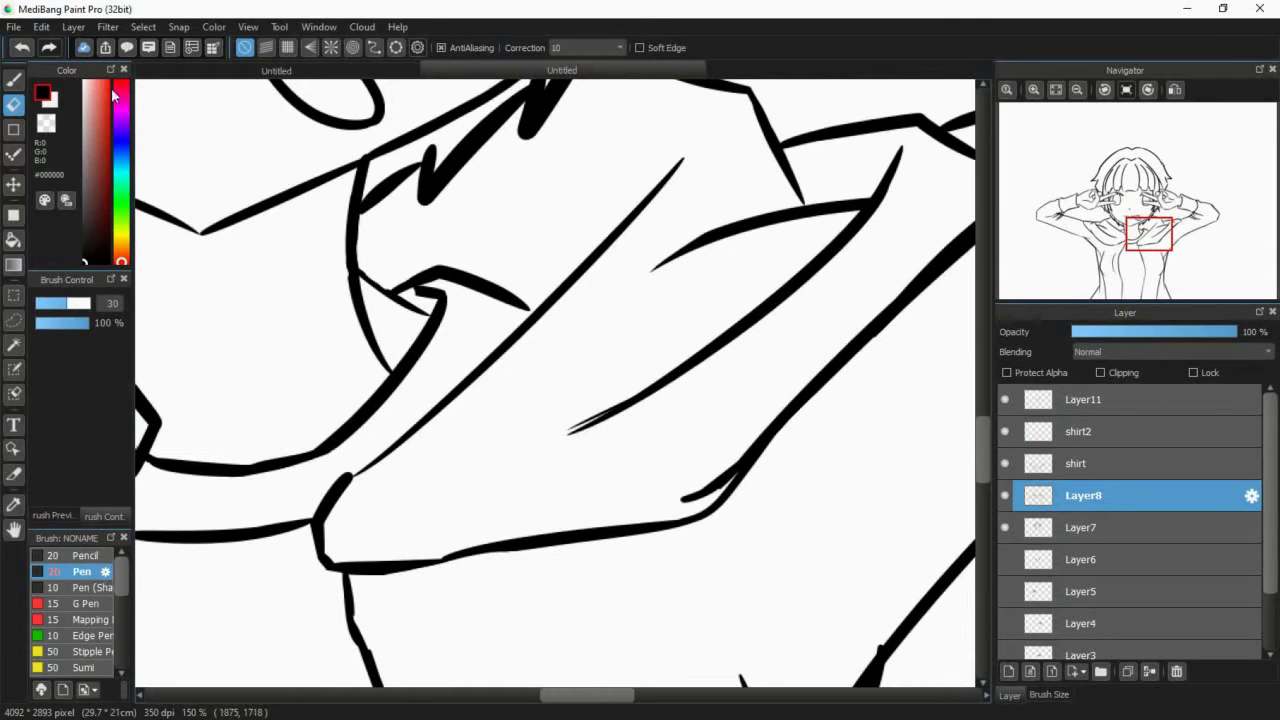
# - With the eraser size at 14, tidy the right collar tip, and redraw the shoulder line left of the neck on Layer8
pyautogui.click(55, 305)
pyautogui.click(1120, 235)
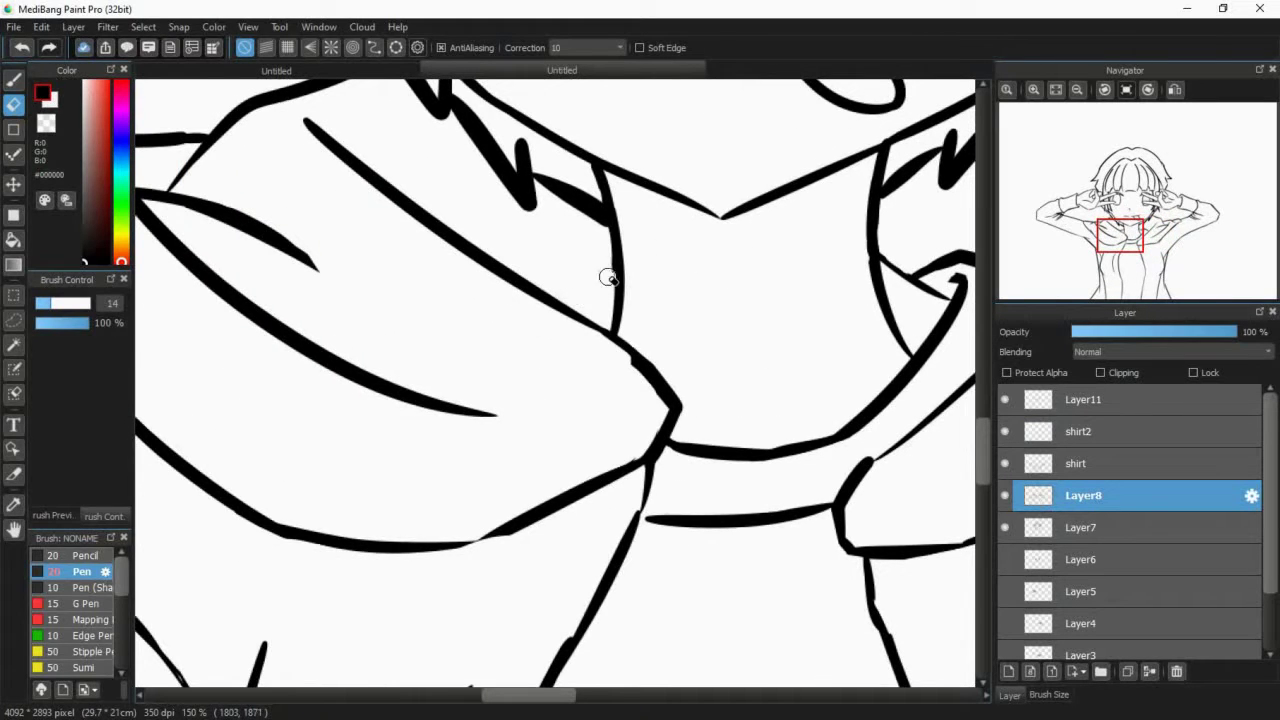
pyautogui.press('b')
pyautogui.moveTo(615, 266); pyautogui.dragTo(562, 309)
pyautogui.moveTo(790, 264)
pyautogui.mouseDown()
pyautogui.moveTo(602, 246)
pyautogui.moveTo(633, 248)
pyautogui.mouseUp()
pyautogui.hotkey('ctrl', 'z')
pyautogui.moveTo(454, 251)
pyautogui.mouseDown()
pyautogui.moveTo(401, 292)
pyautogui.moveTo(463, 246)
pyautogui.mouseUp()
pyautogui.hotkey('ctrl', 'z')
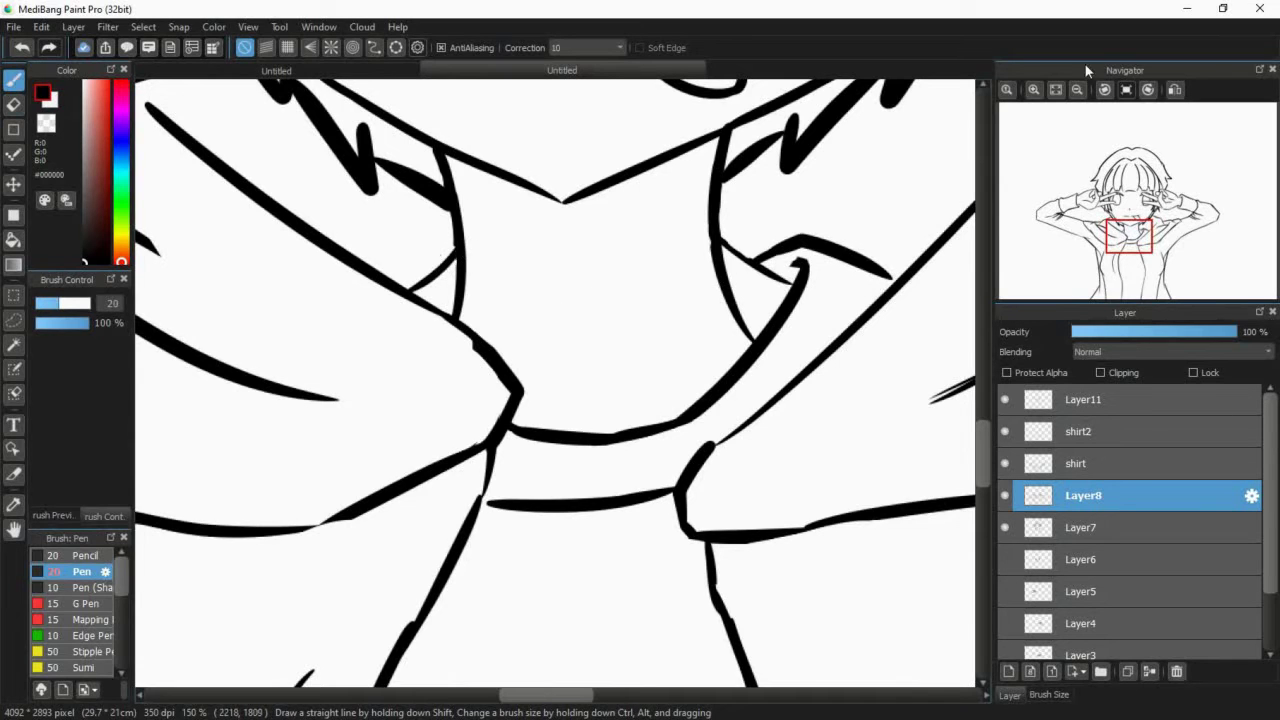
# - Erase the right neck line's lower end and draw short collarbone strokes above the shirt's neckline on Layer8
pyautogui.scroll(-5, 1071, 104)
pyautogui.scroll(2, 1069, 108)
pyautogui.press('e')
pyautogui.moveTo(617, 364); pyautogui.dragTo(612, 351)
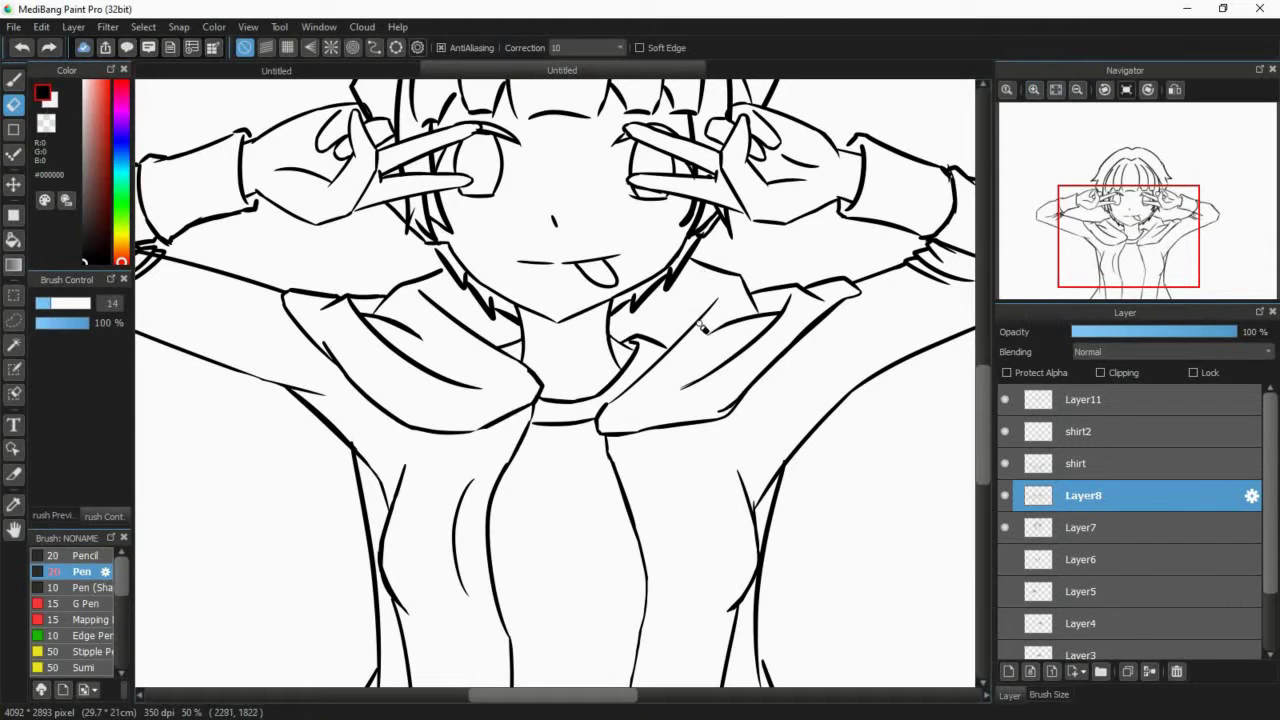
pyautogui.click(71, 304)
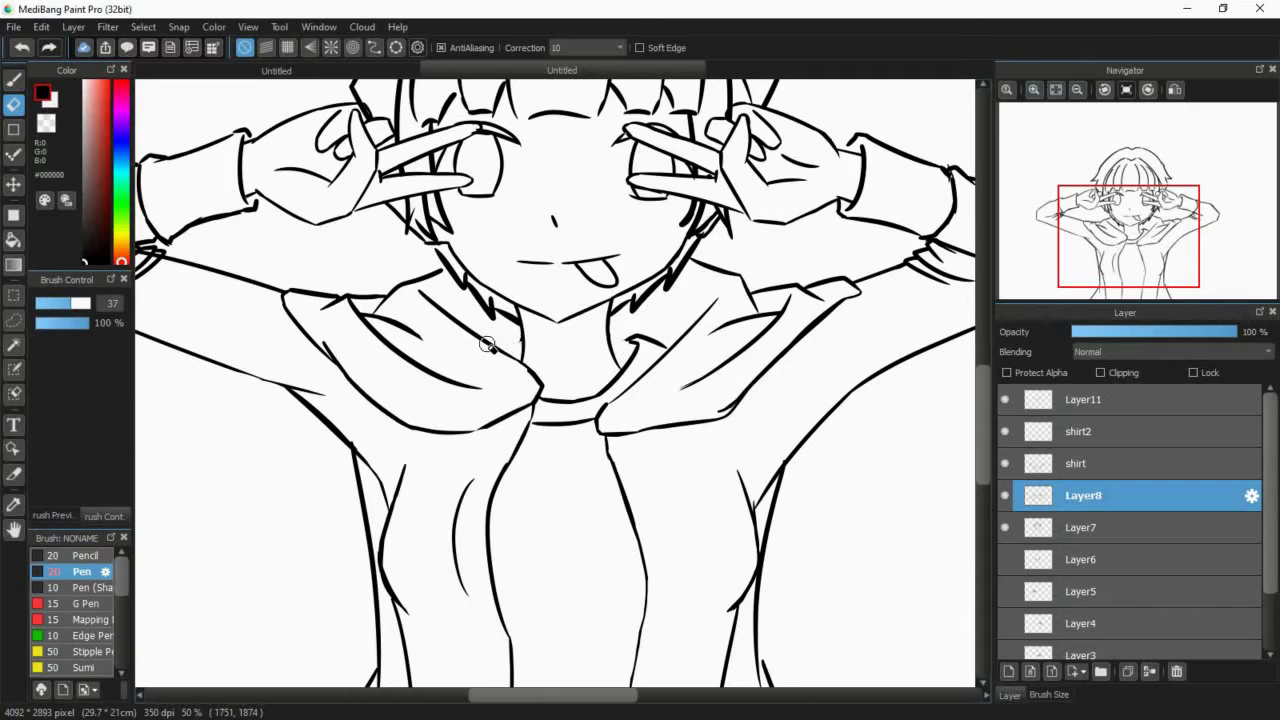
pyautogui.hotkey('ctrl', 'z')
pyautogui.press('b')
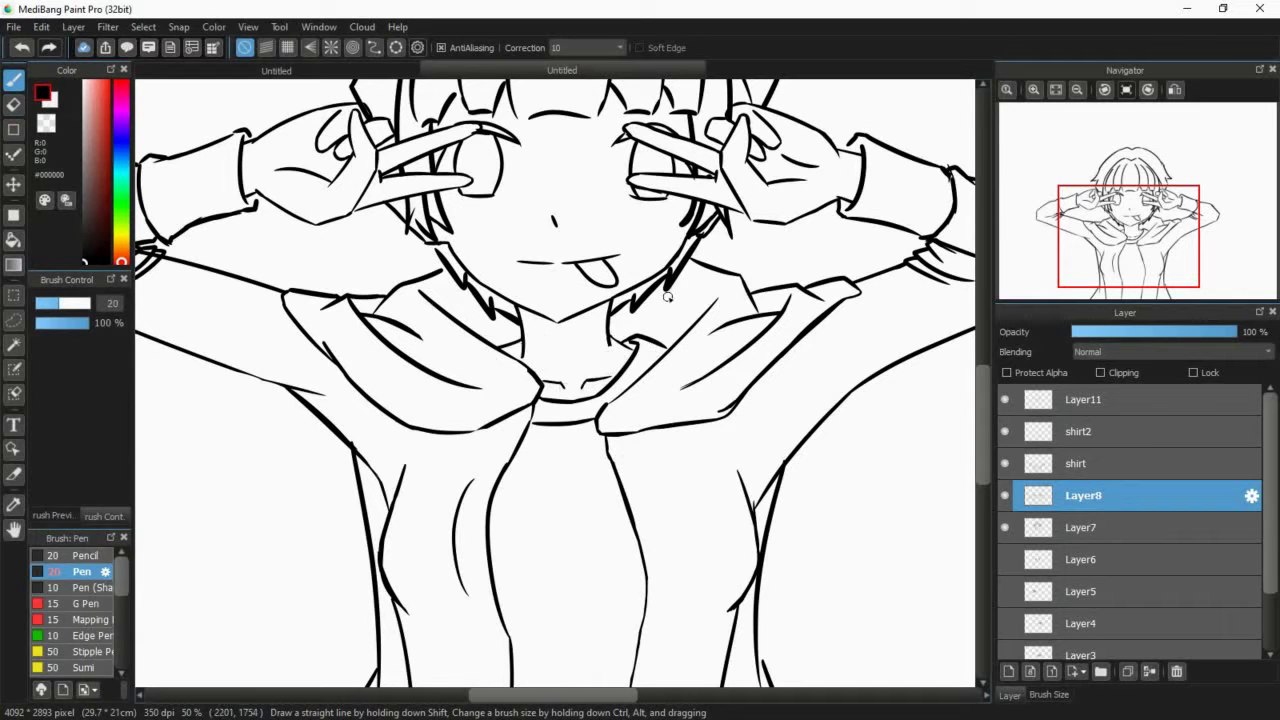
# - Undock the navigator so that it floats over the canvas
pyautogui.moveTo(1183, 72); pyautogui.dragTo(874, 100)
pyautogui.click(748, 125)
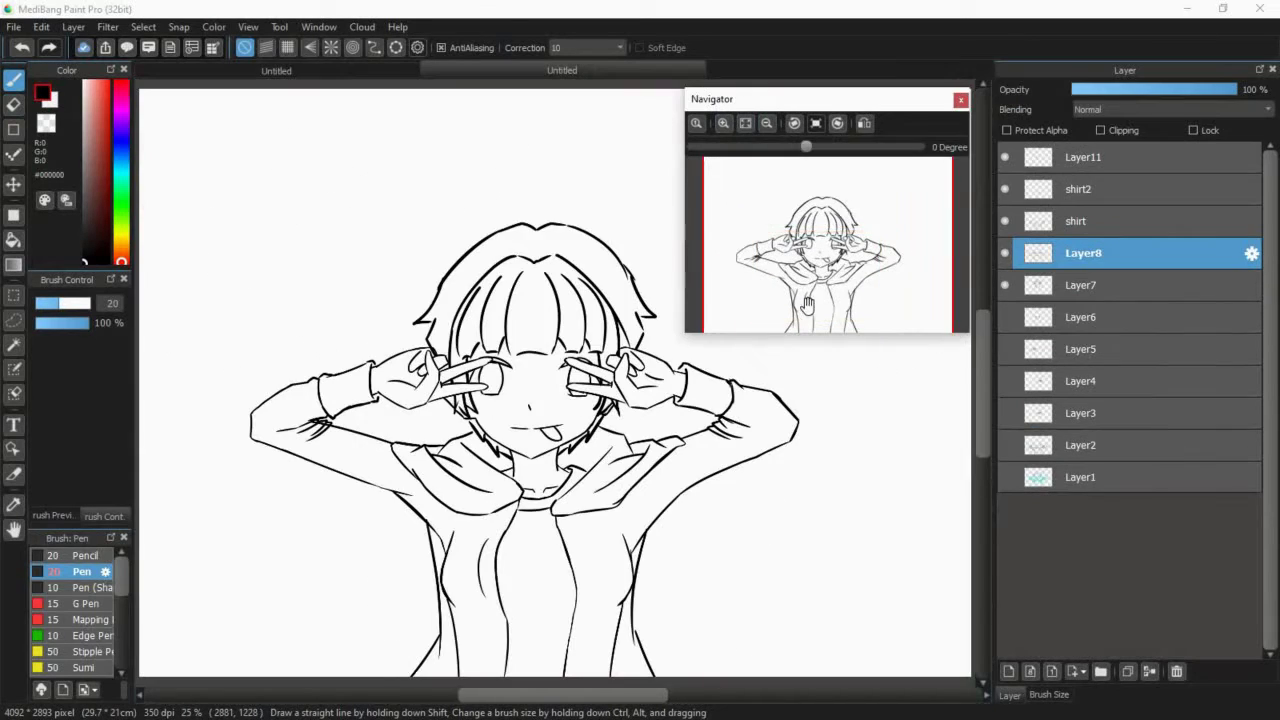
pyautogui.scroll(3, 668, 378)
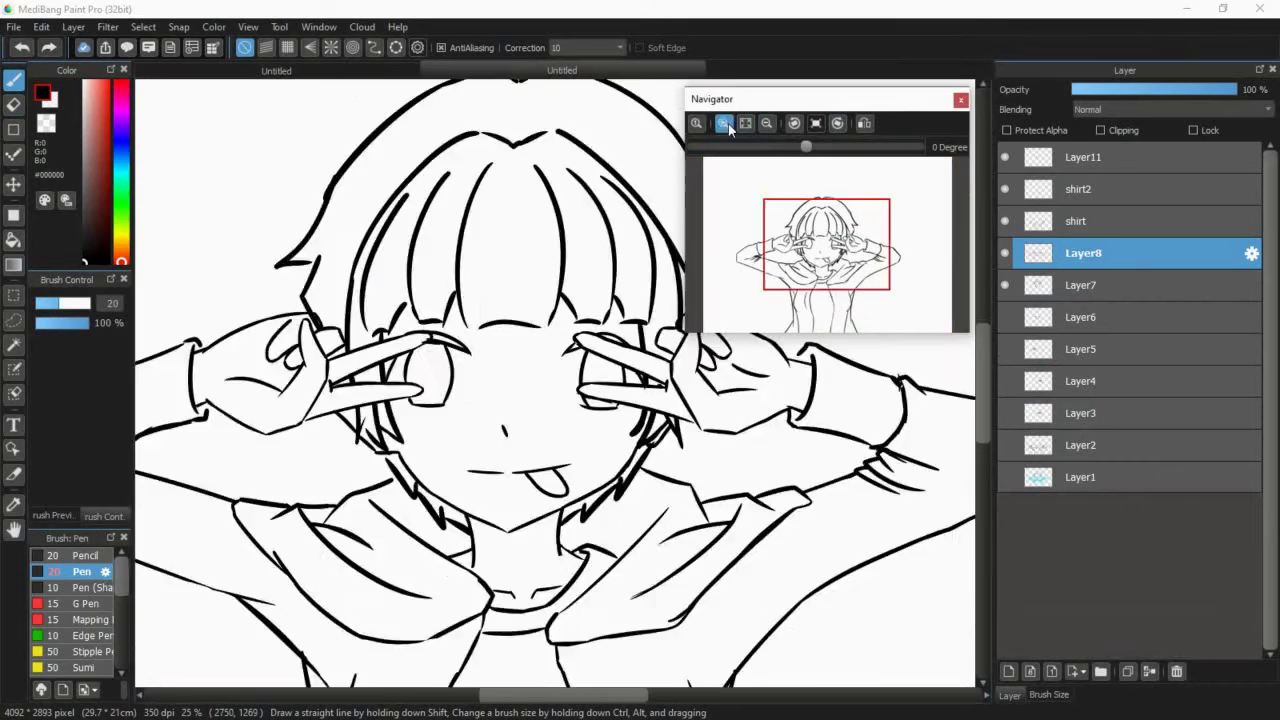
# - Redraw the shoulder stroke left of the neck and erase the left neck line's lower end on Layer8
pyautogui.press('e')
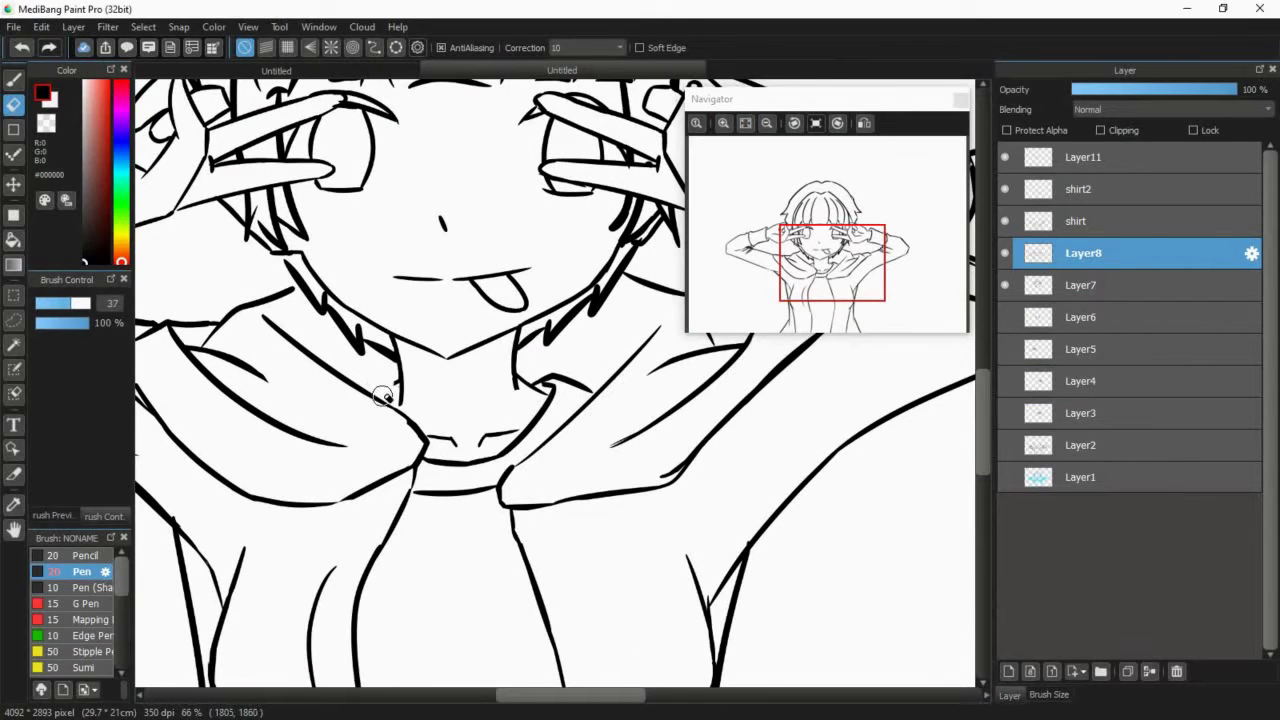
pyautogui.press('b')
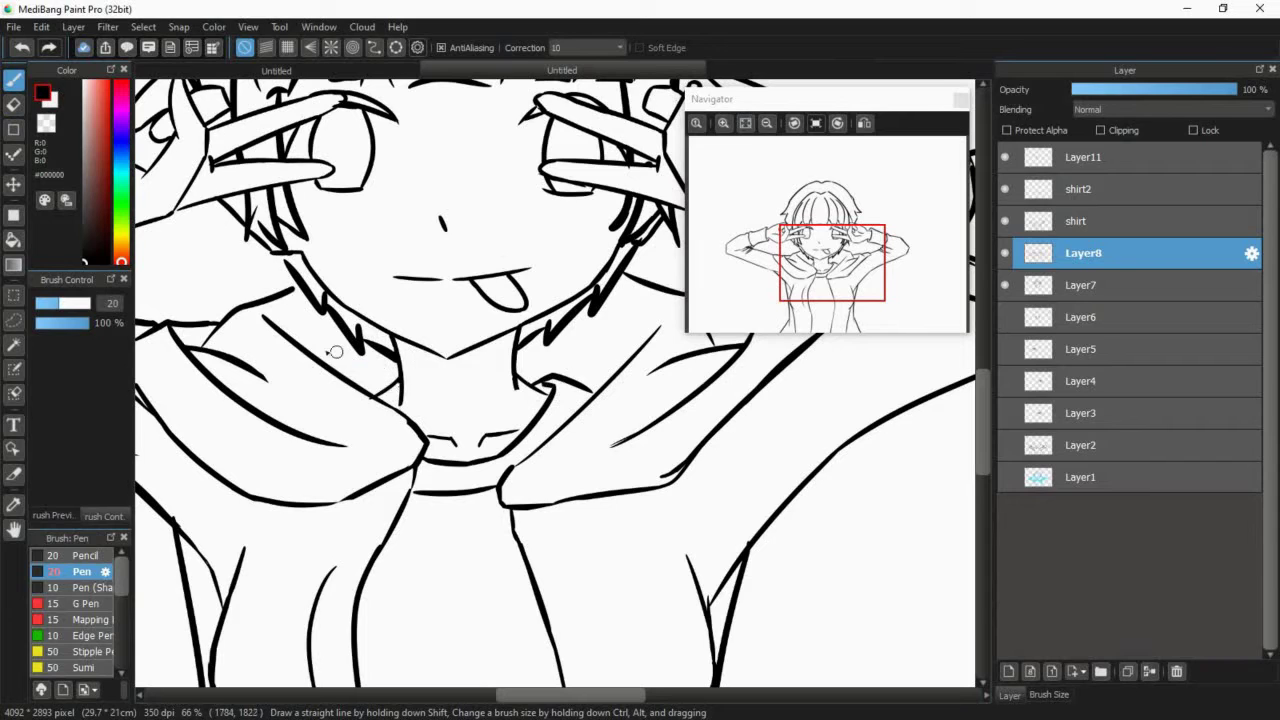
pyautogui.press('e')
pyautogui.moveTo(404, 406); pyautogui.dragTo(404, 396)
# - Erase the outer side lines below both armpits on shirt, using eraser size 240 for the bulk and 47 close to the torso
pyautogui.click(745, 124)
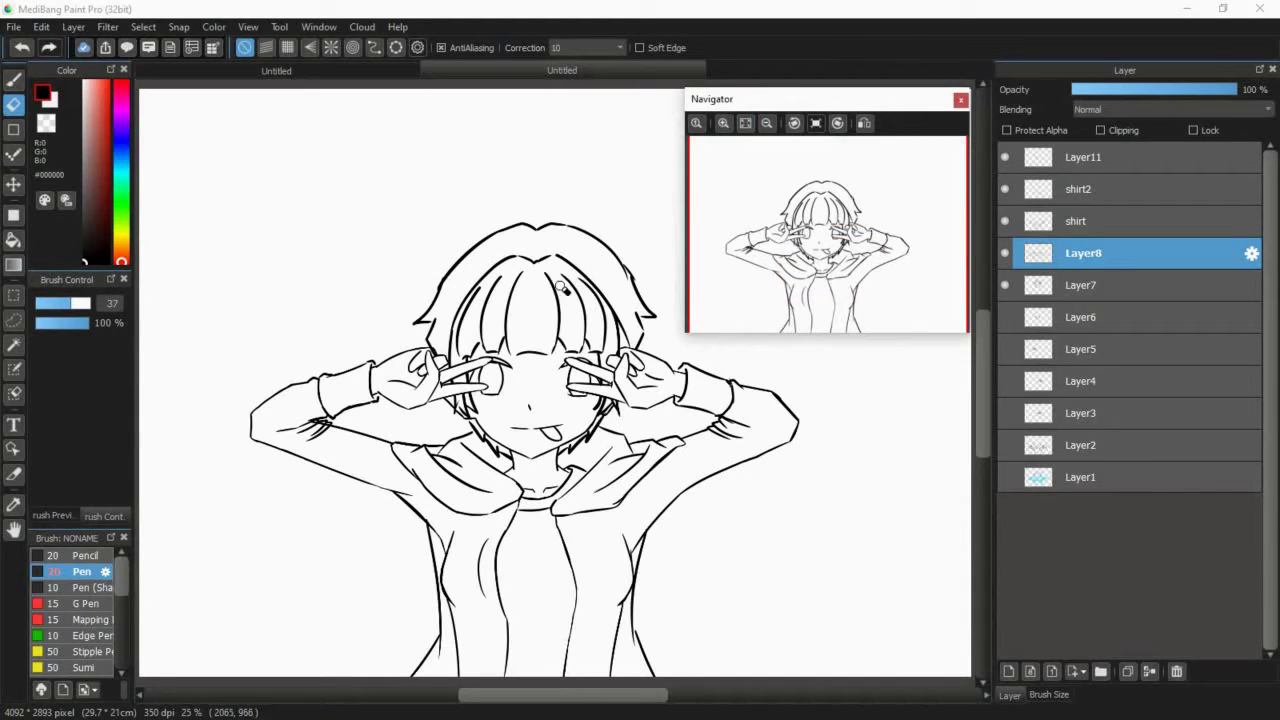
pyautogui.click(1133, 225)
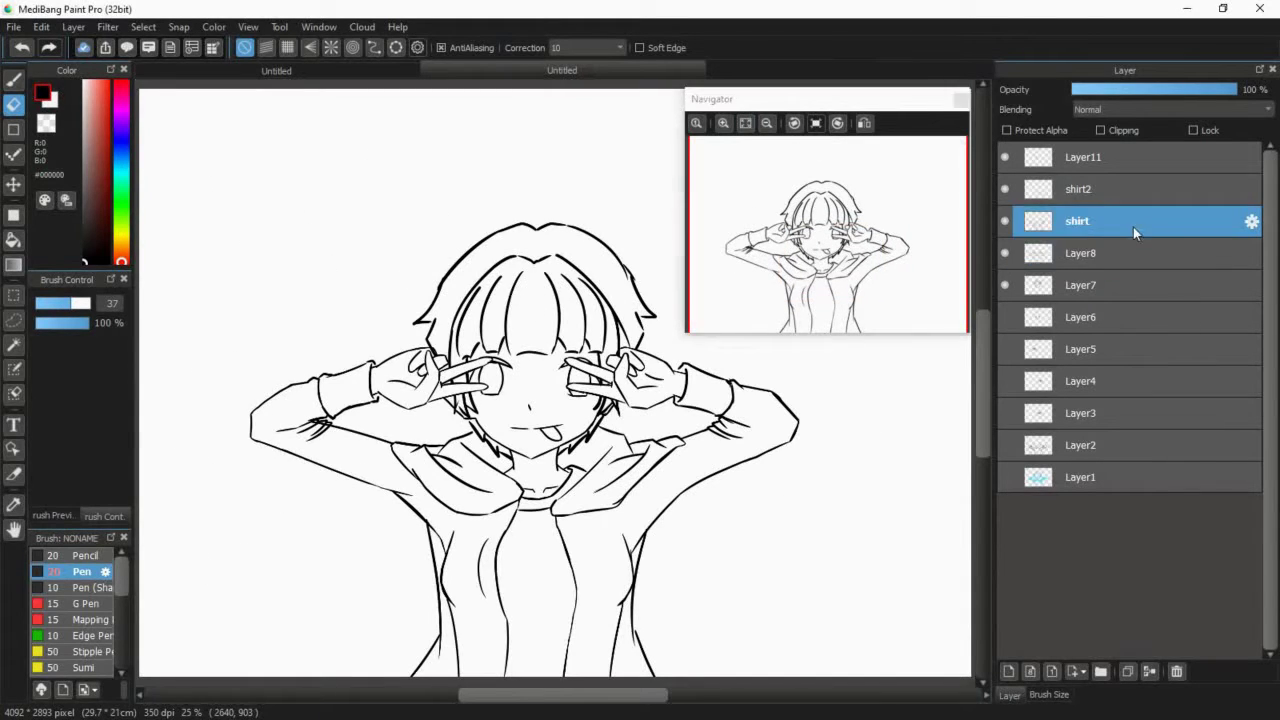
pyautogui.click(723, 123)
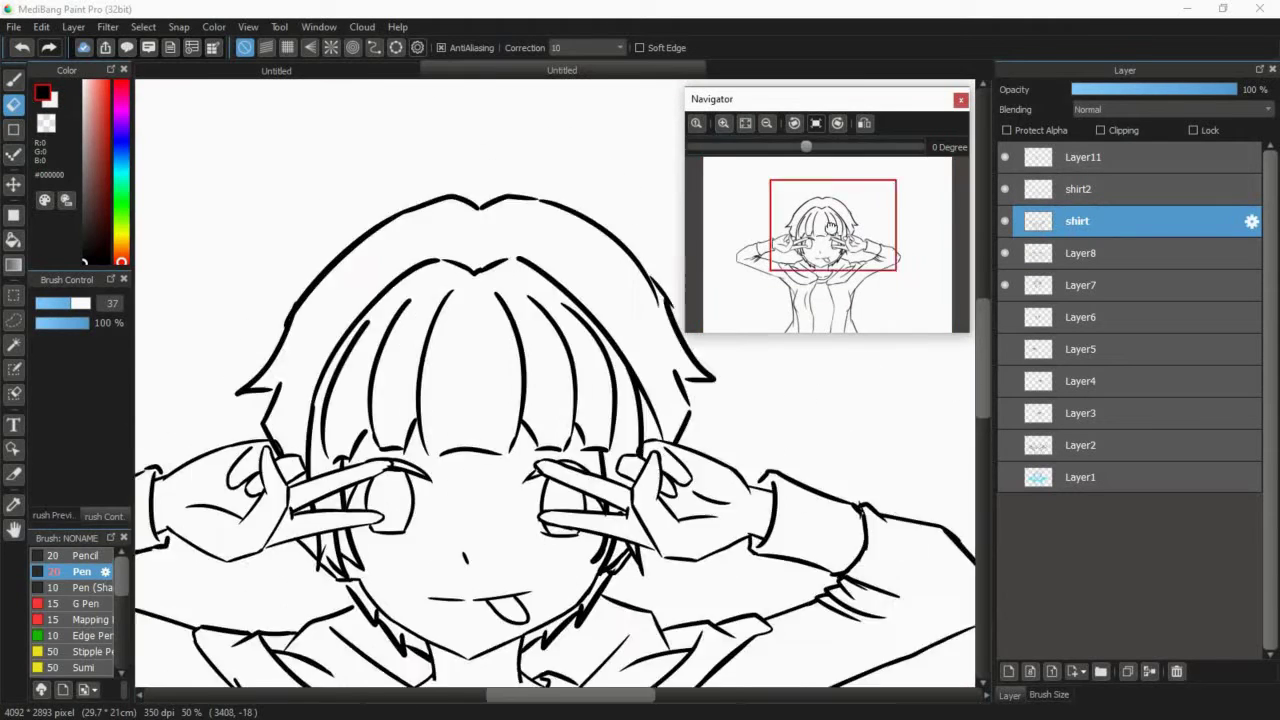
pyautogui.moveTo(833, 224); pyautogui.dragTo(850, 307)
pyautogui.moveTo(72, 303); pyautogui.dragTo(90, 304)
pyautogui.moveTo(624, 484)
pyautogui.mouseDown()
pyautogui.moveTo(609, 511)
pyautogui.moveTo(597, 291)
pyautogui.moveTo(620, 272)
pyautogui.mouseUp()
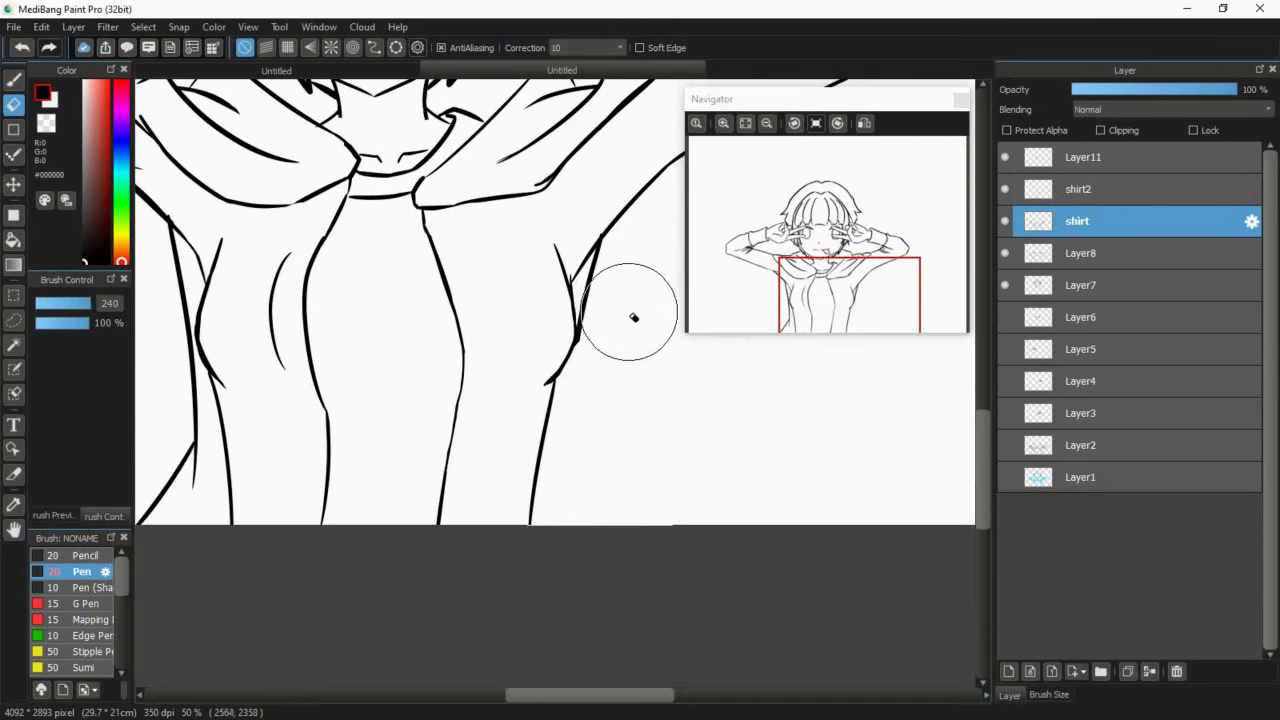
pyautogui.moveTo(88, 304); pyautogui.dragTo(77, 306)
pyautogui.moveTo(595, 265); pyautogui.dragTo(599, 257)
pyautogui.moveTo(584, 314); pyautogui.dragTo(583, 355)
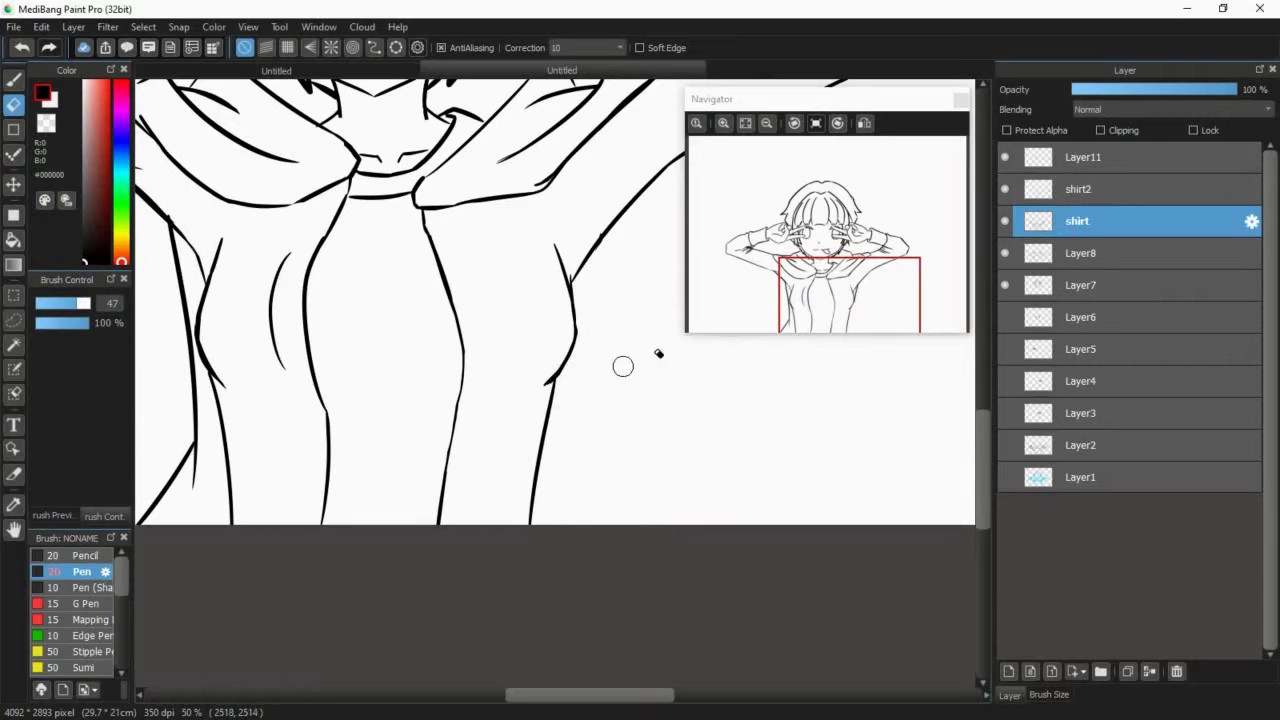
pyautogui.click(801, 298)
pyautogui.moveTo(443, 292)
pyautogui.mouseDown()
pyautogui.moveTo(467, 340)
pyautogui.moveTo(473, 526)
pyautogui.moveTo(423, 580)
pyautogui.mouseUp()
# - Draw curves flaring outward from the waist to the canvas edge on both sides of the torso on shirt
pyautogui.click(14, 79)
pyautogui.moveTo(505, 474); pyautogui.dragTo(482, 512)
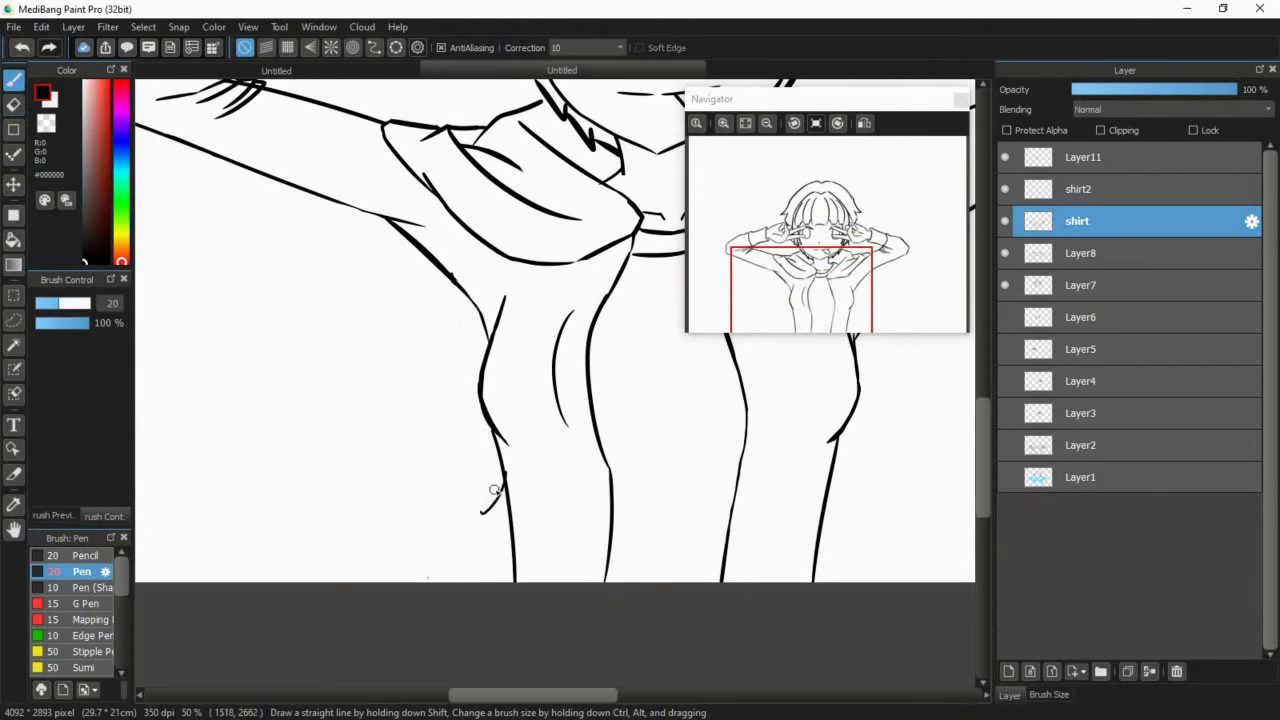
pyautogui.hotkey('ctrl', 'z')
pyautogui.moveTo(830, 484); pyautogui.dragTo(881, 574)
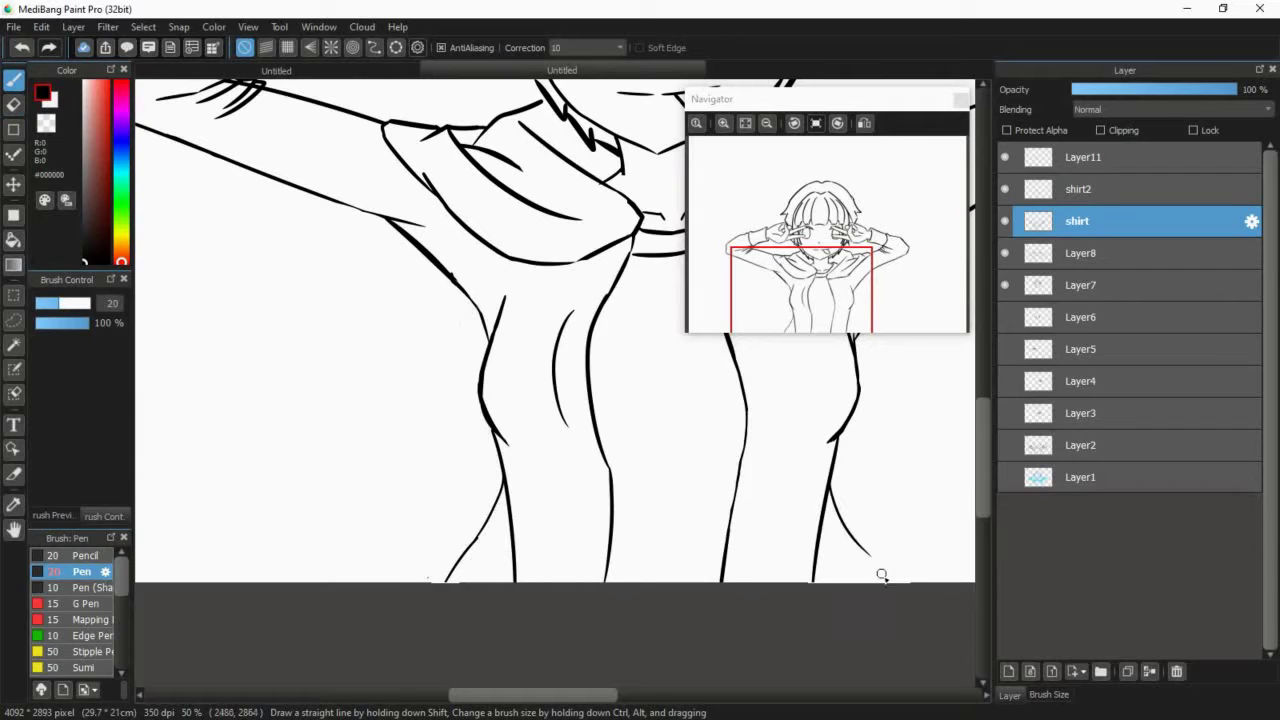
# - Erase the lower ends of both torso side lines inside the flared hip curves on Layer8
pyautogui.press('e')
pyautogui.click(1123, 255)
pyautogui.moveTo(517, 585); pyautogui.dragTo(508, 505)
pyautogui.hotkey('ctrl', 'z')
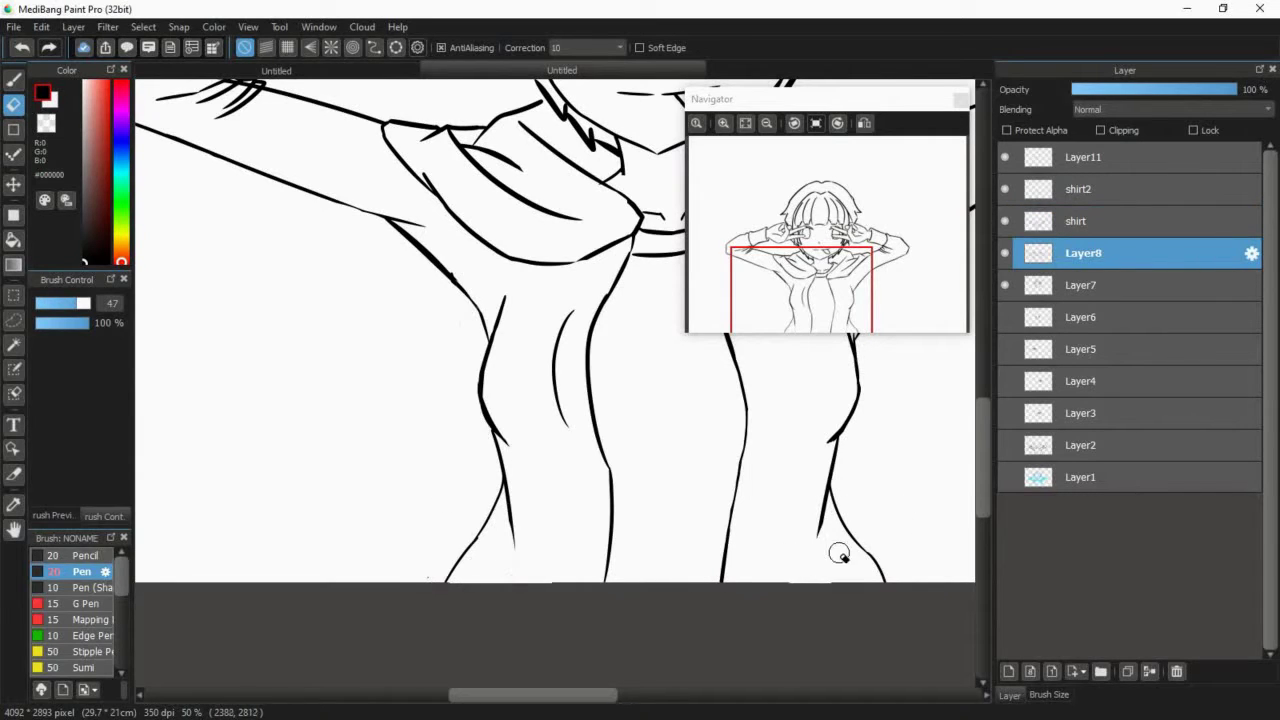
pyautogui.press('b')
pyautogui.moveTo(522, 545); pyautogui.dragTo(562, 579)
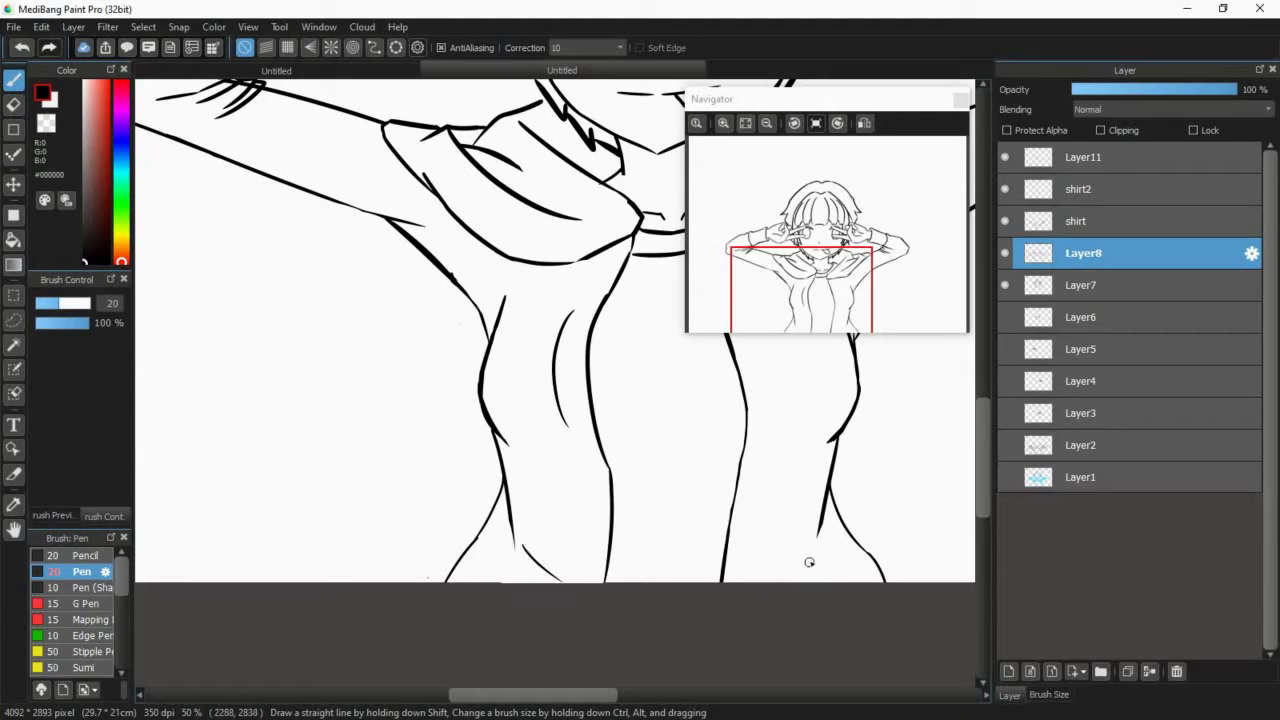
pyautogui.hotkey('ctrl', 'z')
pyautogui.hotkey('ctrl', 'z')
pyautogui.hotkey('ctrl', 'z')
pyautogui.moveTo(809, 446)
pyautogui.mouseDown()
pyautogui.moveTo(790, 527)
pyautogui.moveTo(802, 546)
pyautogui.mouseUp()
pyautogui.hotkey('ctrl', 'z')
pyautogui.hotkey('ctrl', 'z')
# - Draw short fold strokes inside both sides of the jacket's waist and hips on Layer8
pyautogui.moveTo(516, 466); pyautogui.dragTo(531, 547)
pyautogui.moveTo(843, 317); pyautogui.dragTo(852, 313)
pyautogui.moveTo(561, 474); pyautogui.dragTo(528, 522)
pyautogui.hotkey('ctrl', 'z')
pyautogui.hotkey('ctrl', 'z')
pyautogui.moveTo(226, 470); pyautogui.dragTo(247, 520)
pyautogui.moveTo(842, 287)
pyautogui.mouseDown()
pyautogui.moveTo(863, 253)
pyautogui.moveTo(811, 277)
pyautogui.moveTo(827, 306)
pyautogui.moveTo(841, 297)
pyautogui.mouseUp()
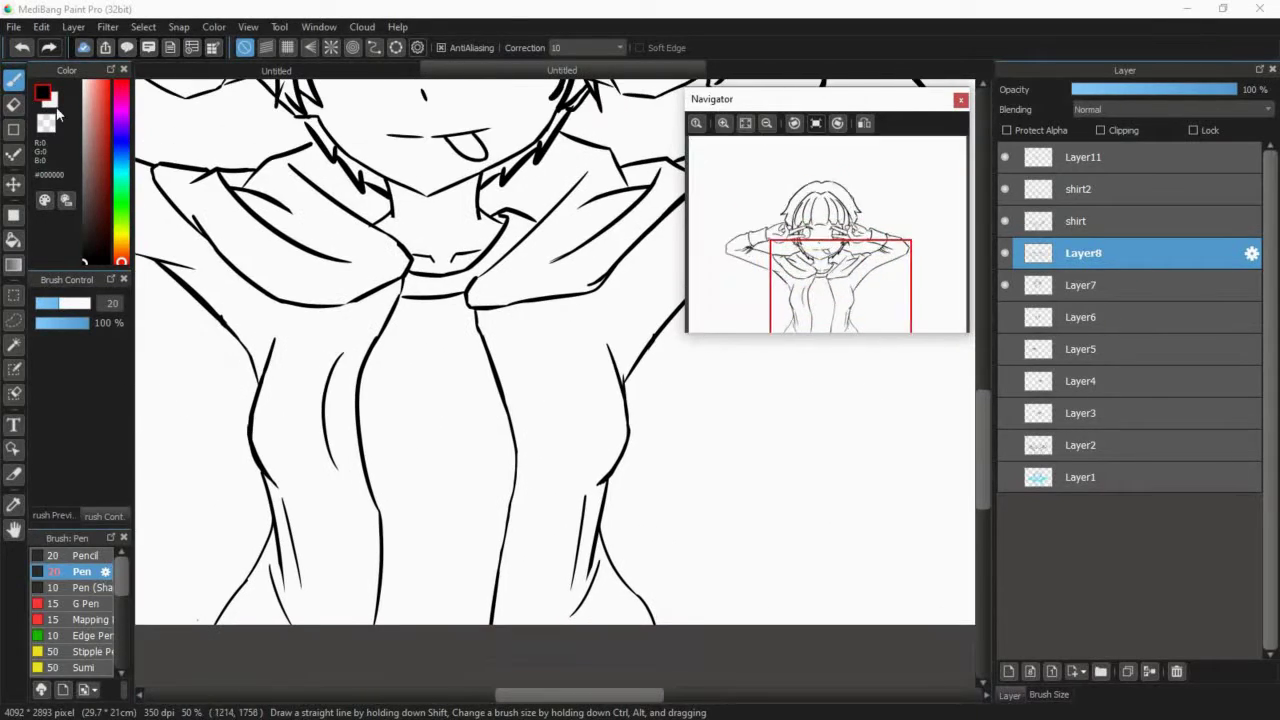
# - Add a new layer above shirt2 and name it shirt3
pyautogui.click(1078, 226)
pyautogui.click(1078, 193)
pyautogui.click(1009, 671)
pyautogui.doubleClick(1149, 178)
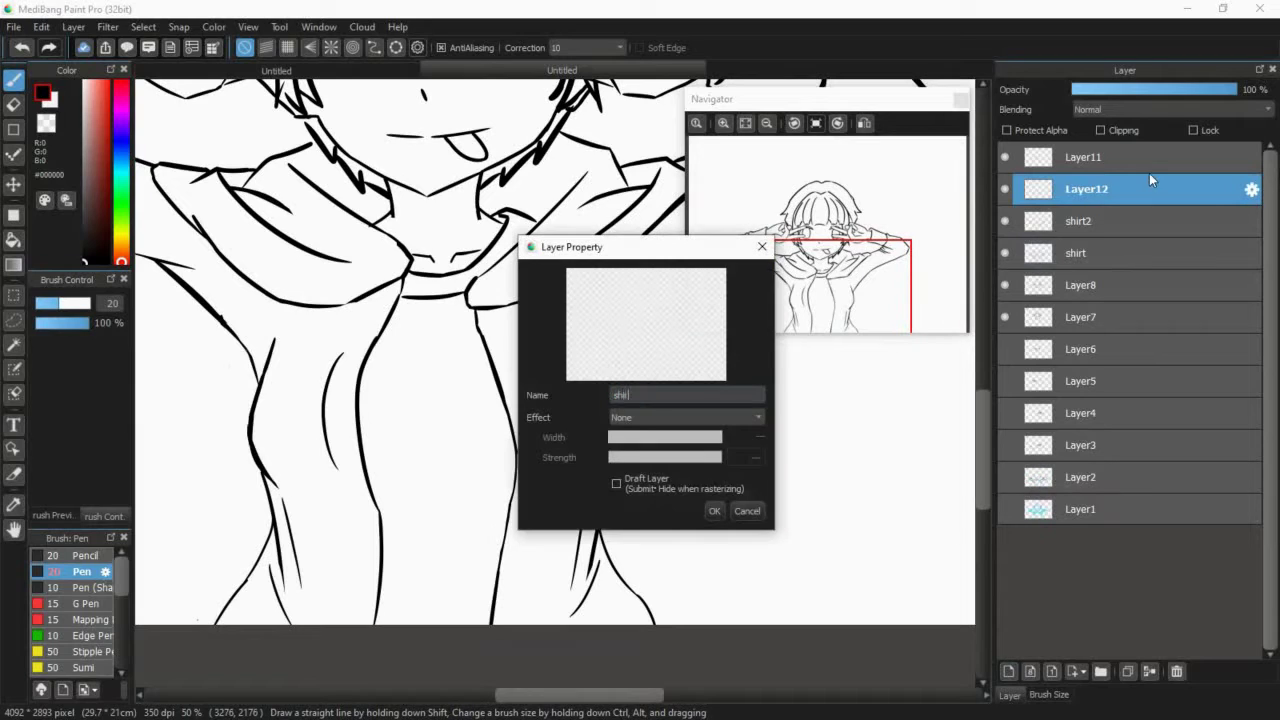
pyautogui.click(715, 513)
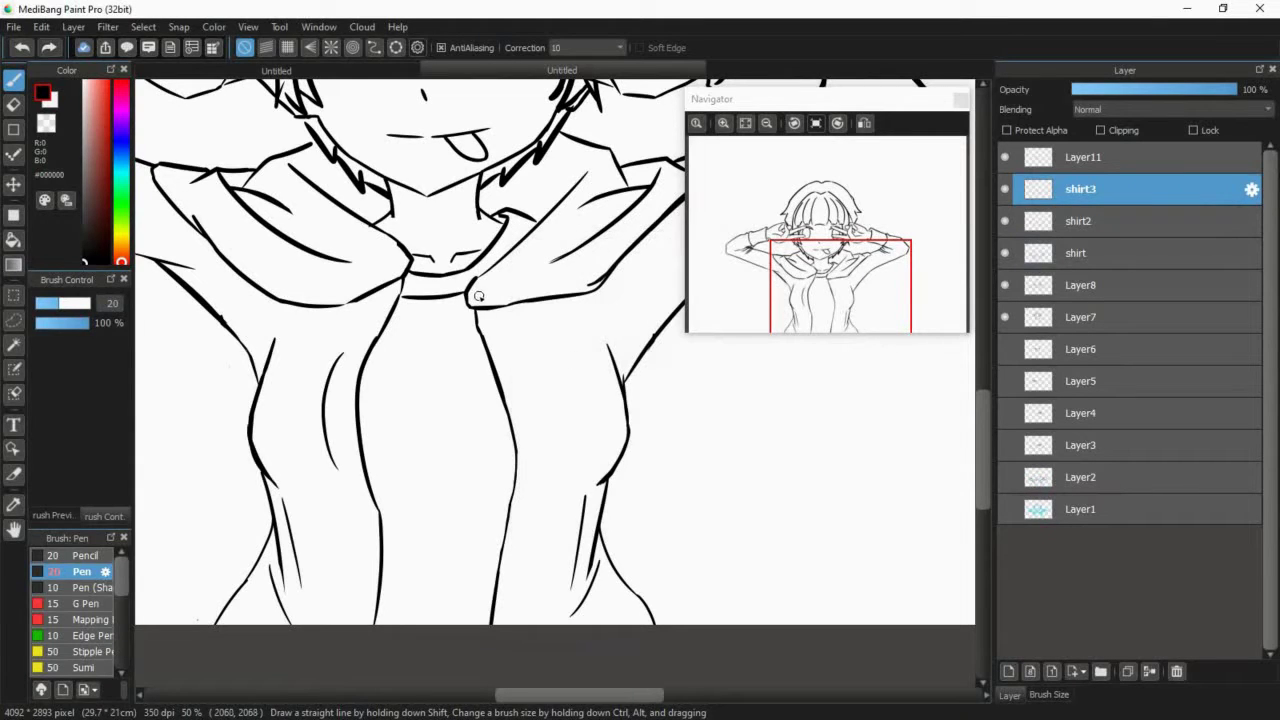
# - Draw the curved drawstring hanging from the right hood corner over the jacket on shirt3
pyautogui.moveTo(508, 299); pyautogui.dragTo(568, 367)
pyautogui.hotkey('ctrl', 'z')
pyautogui.moveTo(480, 289)
pyautogui.mouseDown()
pyautogui.moveTo(564, 361)
pyautogui.moveTo(524, 320)
pyautogui.moveTo(560, 398)
pyautogui.mouseUp()
pyautogui.hotkey('ctrl', 'z')
pyautogui.hotkey('ctrl', 'z')
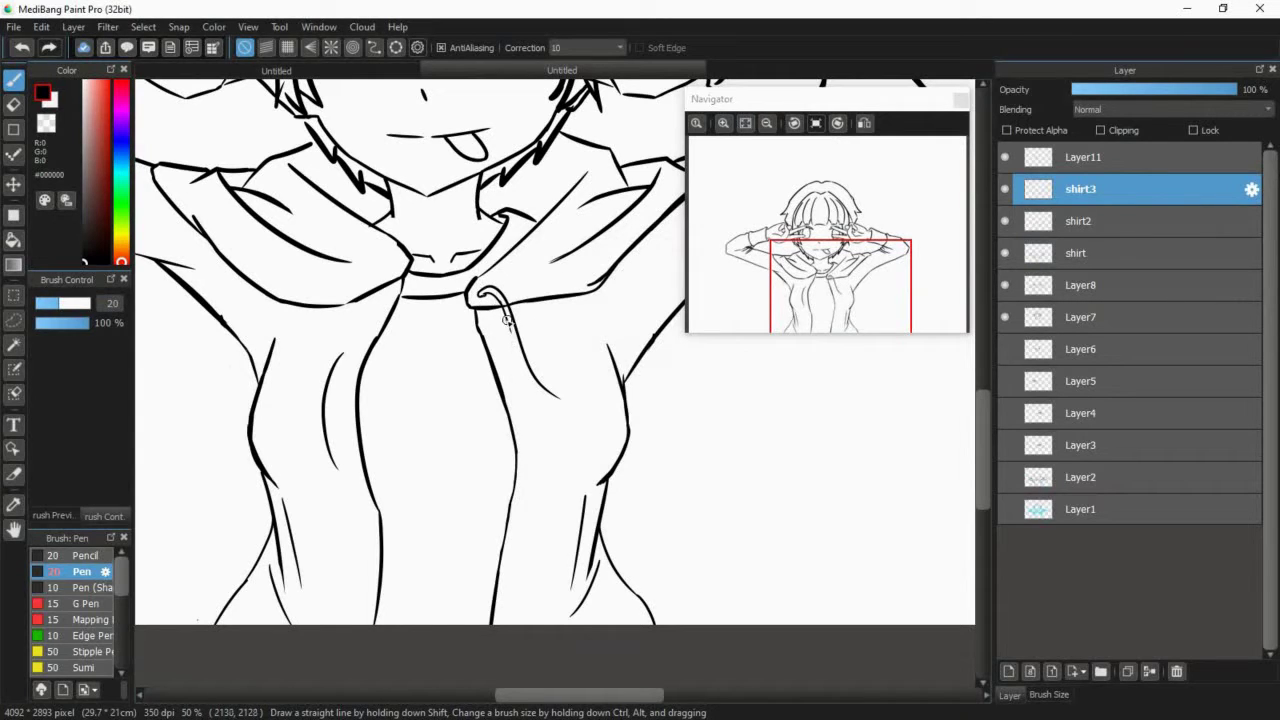
pyautogui.moveTo(508, 330)
pyautogui.mouseDown()
pyautogui.moveTo(552, 400)
pyautogui.moveTo(833, 301)
pyautogui.moveTo(560, 387)
pyautogui.mouseUp()
pyautogui.scroll(2, 560, 398)
pyautogui.moveTo(531, 379)
pyautogui.mouseDown()
pyautogui.moveTo(555, 398)
pyautogui.moveTo(567, 385)
pyautogui.moveTo(541, 366)
pyautogui.moveTo(553, 398)
pyautogui.mouseUp()
pyautogui.hotkey('ctrl', 'z')
pyautogui.hotkey('ctrl', 'z')
pyautogui.hotkey('ctrl', 'z')
pyautogui.hotkey('ctrl', 'z')
pyautogui.click(722, 125)
pyautogui.doubleClick(722, 125)
pyautogui.doubleClick(767, 125)
pyautogui.hotkey('ctrl', 'z')
# - Finish the right drawstring on shirt3 with two parallel edges and a small rectangular tip at its lower end
pyautogui.moveTo(537, 364); pyautogui.dragTo(566, 384)
pyautogui.moveTo(566, 384)
pyautogui.mouseDown()
pyautogui.moveTo(536, 373)
pyautogui.moveTo(574, 374)
pyautogui.moveTo(534, 362)
pyautogui.moveTo(520, 383)
pyautogui.moveTo(582, 391)
pyautogui.mouseUp()
pyautogui.hotkey('ctrl', 'z')
pyautogui.hotkey('ctrl', 'z')
pyautogui.hotkey('ctrl', 'z')
pyautogui.moveTo(517, 377); pyautogui.dragTo(576, 418)
pyautogui.scroll(-3, 583, 398)
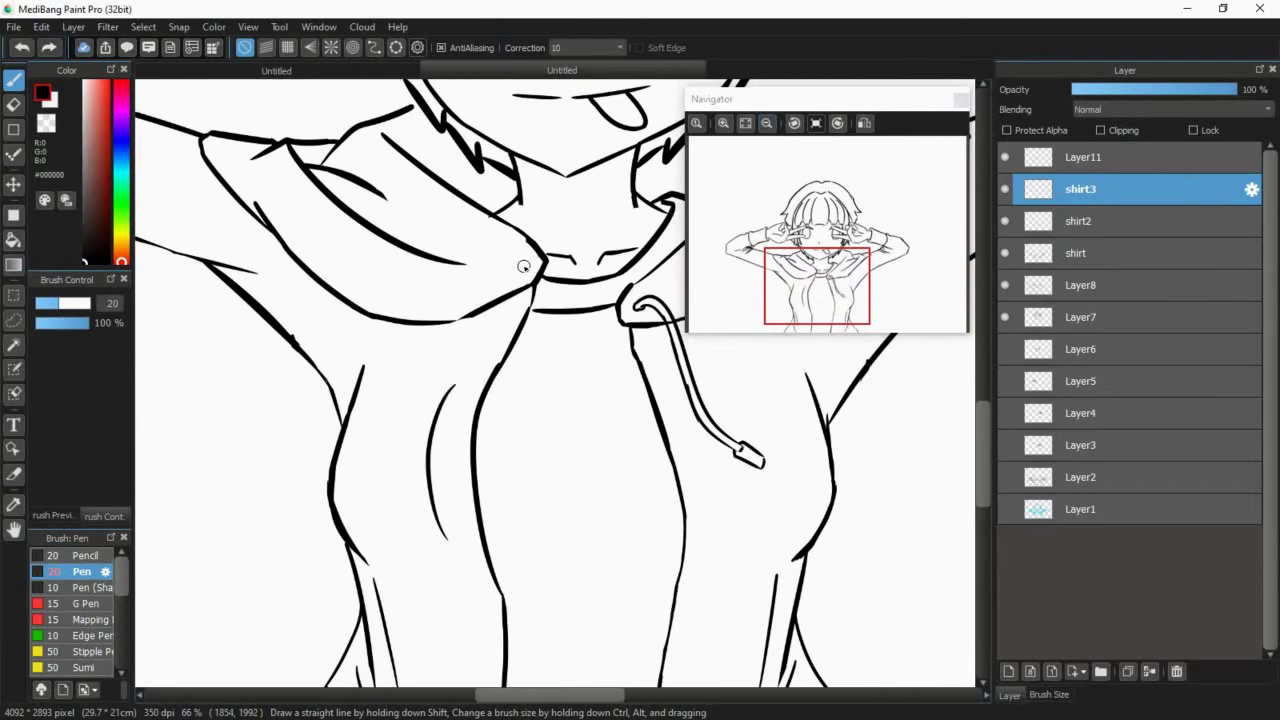
# - Draw two parallel edges for the left hood drawstring, hanging from the left hood corner over the jacket on shirt3
pyautogui.moveTo(521, 273); pyautogui.dragTo(400, 354)
pyautogui.hotkey('ctrl', 'z')
pyautogui.moveTo(529, 266); pyautogui.dragTo(404, 377)
pyautogui.moveTo(525, 267)
pyautogui.mouseDown()
pyautogui.moveTo(484, 292)
pyautogui.moveTo(416, 378)
pyautogui.mouseUp()
pyautogui.hotkey('ctrl', 'z')
pyautogui.hotkey('ctrl', 'z')
pyautogui.hotkey('ctrl', 'z')
pyautogui.click(723, 123)
pyautogui.click(723, 123)
pyautogui.moveTo(792, 282); pyautogui.dragTo(802, 290)
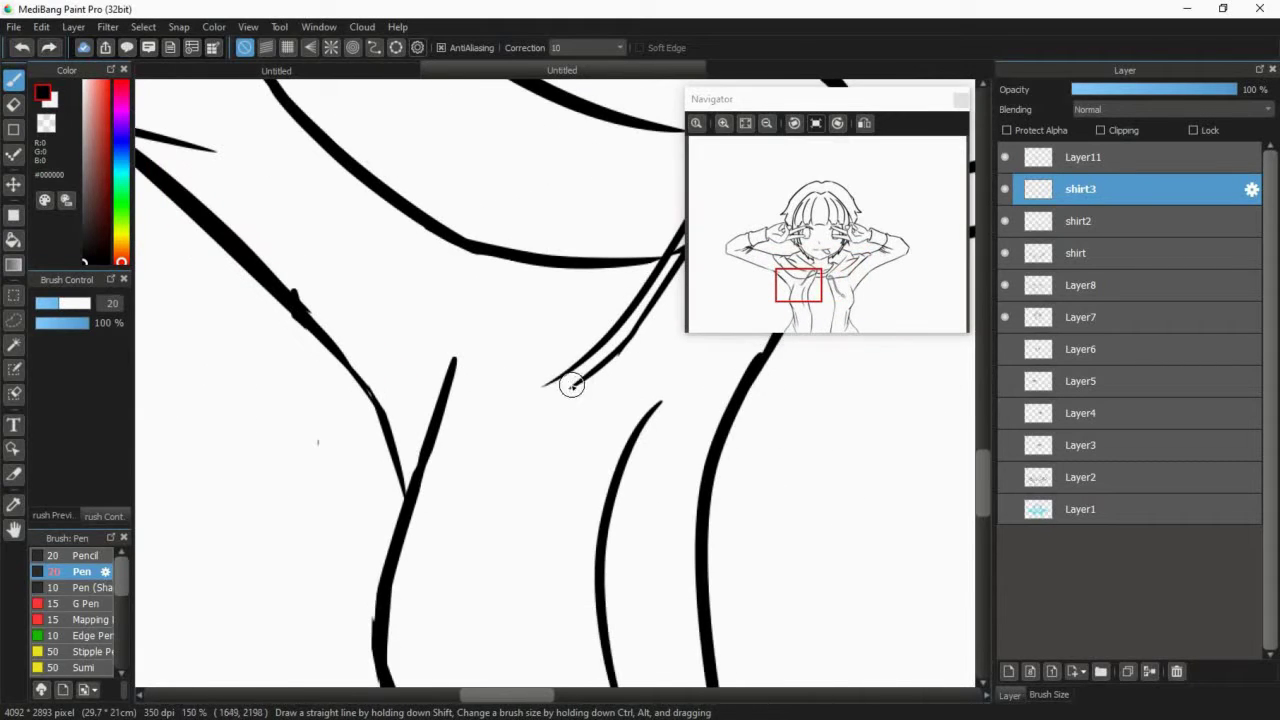
# - Close the left drawstring's lower end with a small rectangular tip and check it against the whole figure
pyautogui.moveTo(563, 382)
pyautogui.mouseDown()
pyautogui.moveTo(579, 394)
pyautogui.moveTo(550, 378)
pyautogui.mouseUp()
pyautogui.hotkey('ctrl', 'z')
pyautogui.moveTo(564, 373)
pyautogui.mouseDown()
pyautogui.moveTo(500, 414)
pyautogui.moveTo(512, 408)
pyautogui.moveTo(514, 436)
pyautogui.moveTo(489, 423)
pyautogui.mouseUp()
pyautogui.hotkey('ctrl', 'z')
pyautogui.hotkey('ctrl', 'z')
pyautogui.moveTo(496, 420)
pyautogui.mouseDown()
pyautogui.moveTo(525, 395)
pyautogui.moveTo(514, 434)
pyautogui.mouseUp()
pyautogui.hotkey('ctrl', 'z')
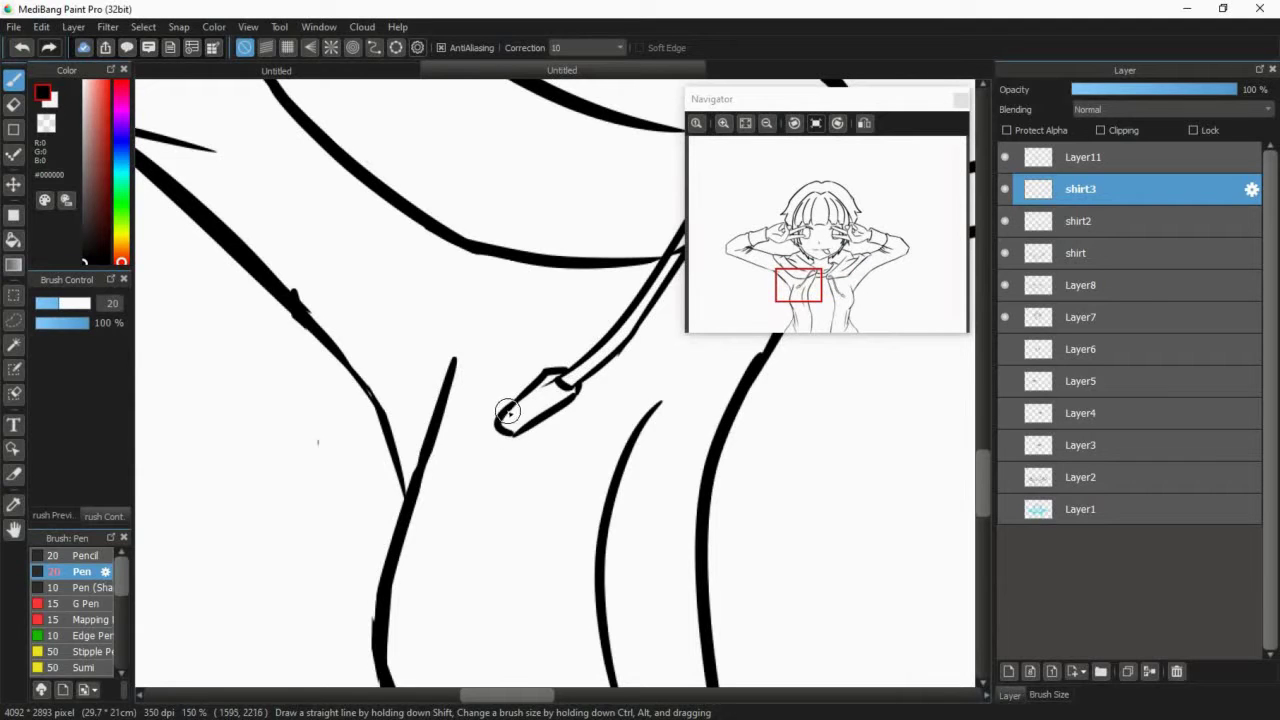
pyautogui.click(745, 123)
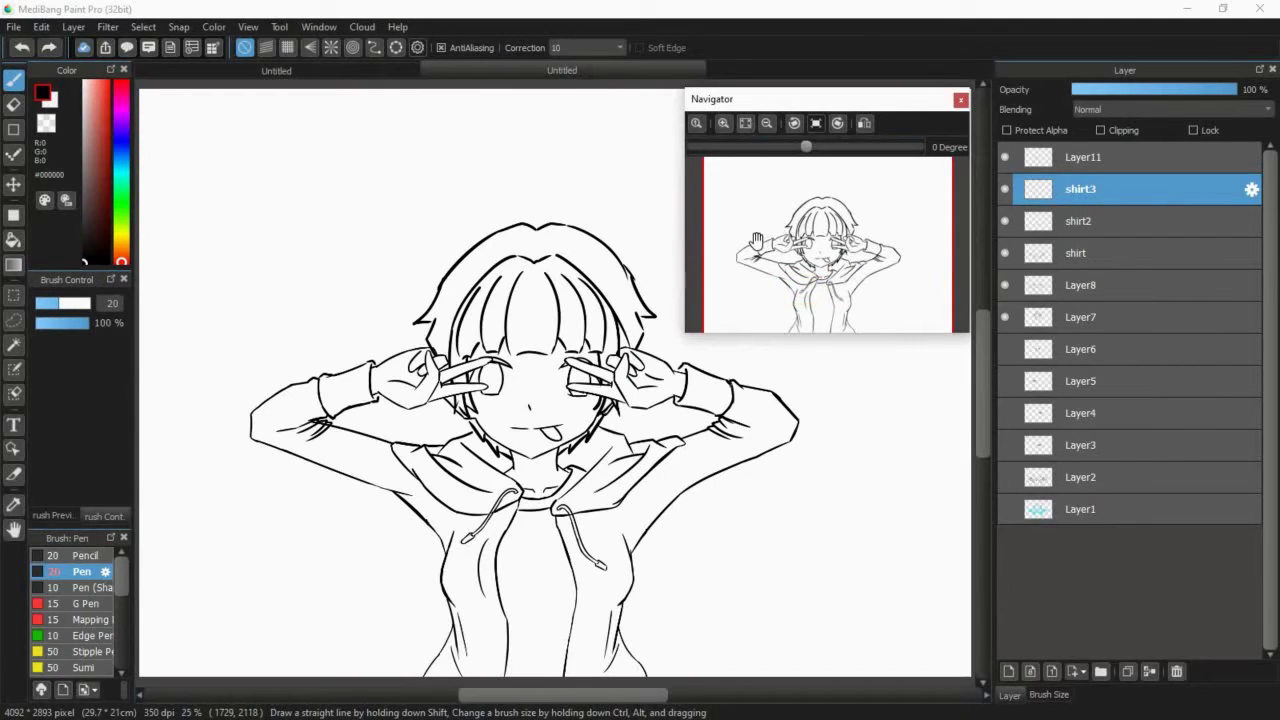
# - Erase stray line overlaps around the left sleeve folds and the cuff's lower edge on Layer8 and shirt
pyautogui.click(1092, 288)
pyautogui.press('e')
pyautogui.click(727, 124)
pyautogui.click(727, 124)
pyautogui.click(727, 124)
pyautogui.click(784, 251)
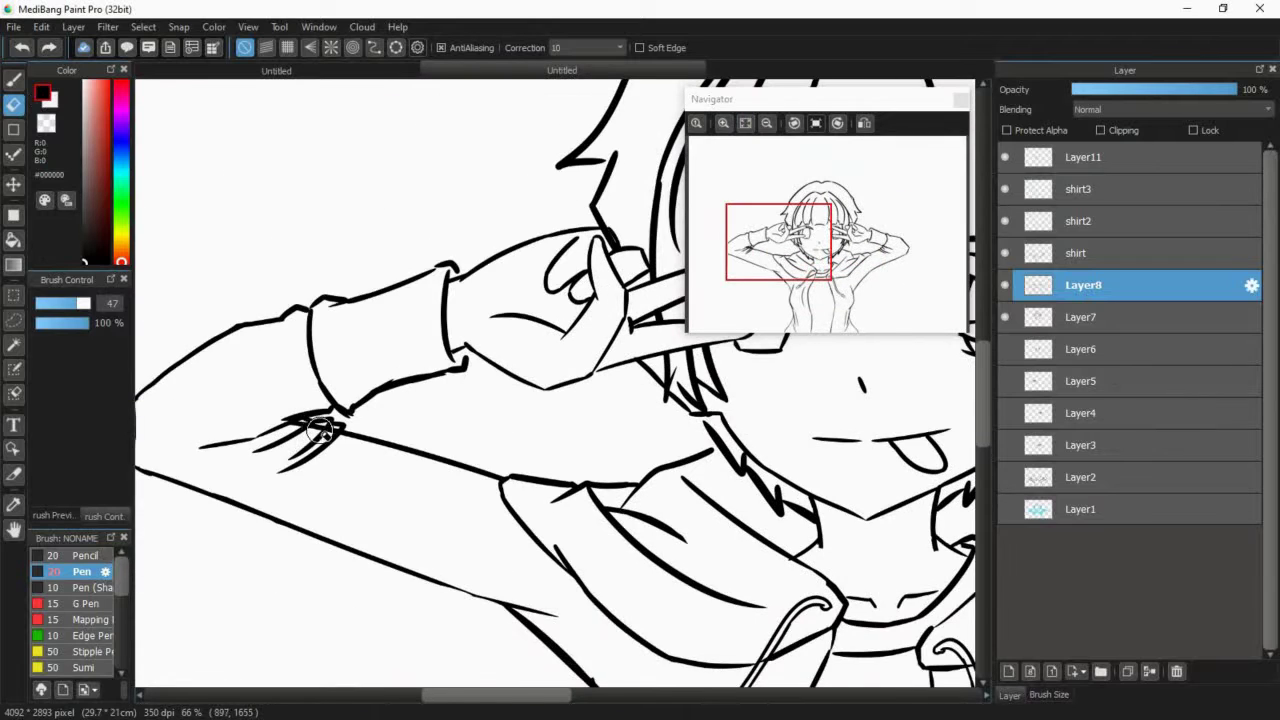
pyautogui.moveTo(320, 430); pyautogui.dragTo(310, 437)
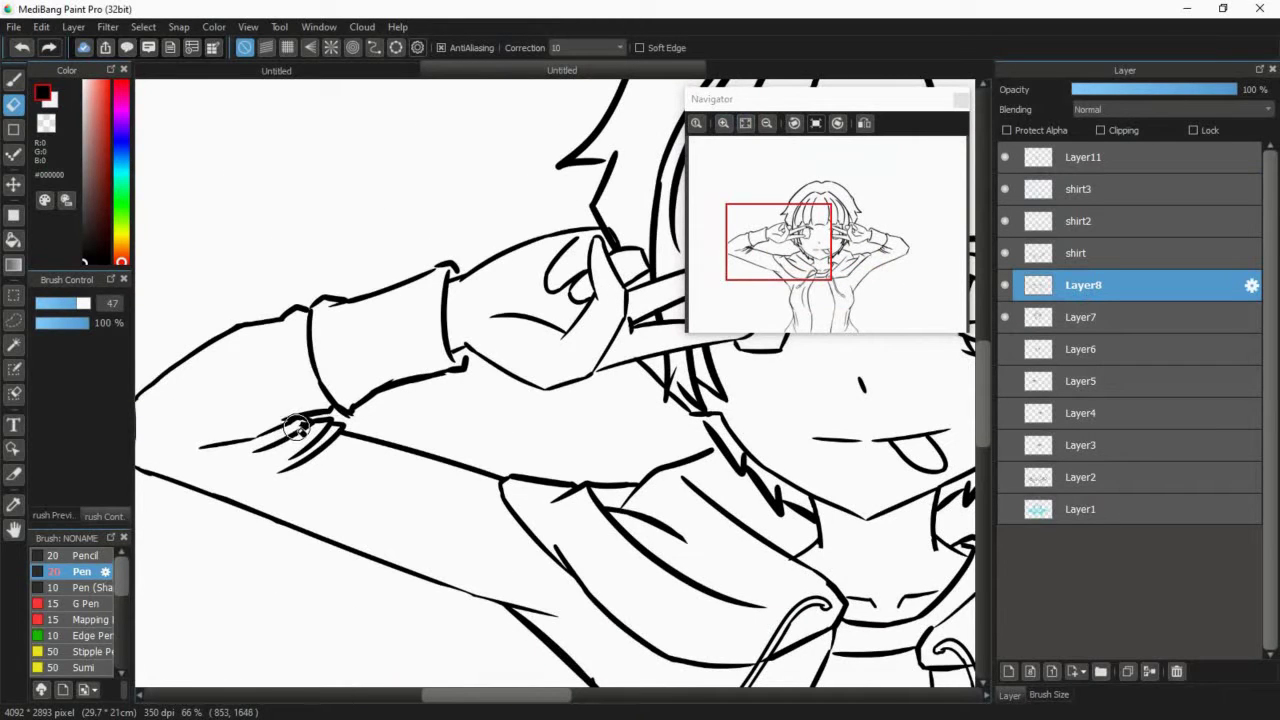
pyautogui.click(1077, 254)
pyautogui.moveTo(351, 423); pyautogui.dragTo(364, 418)
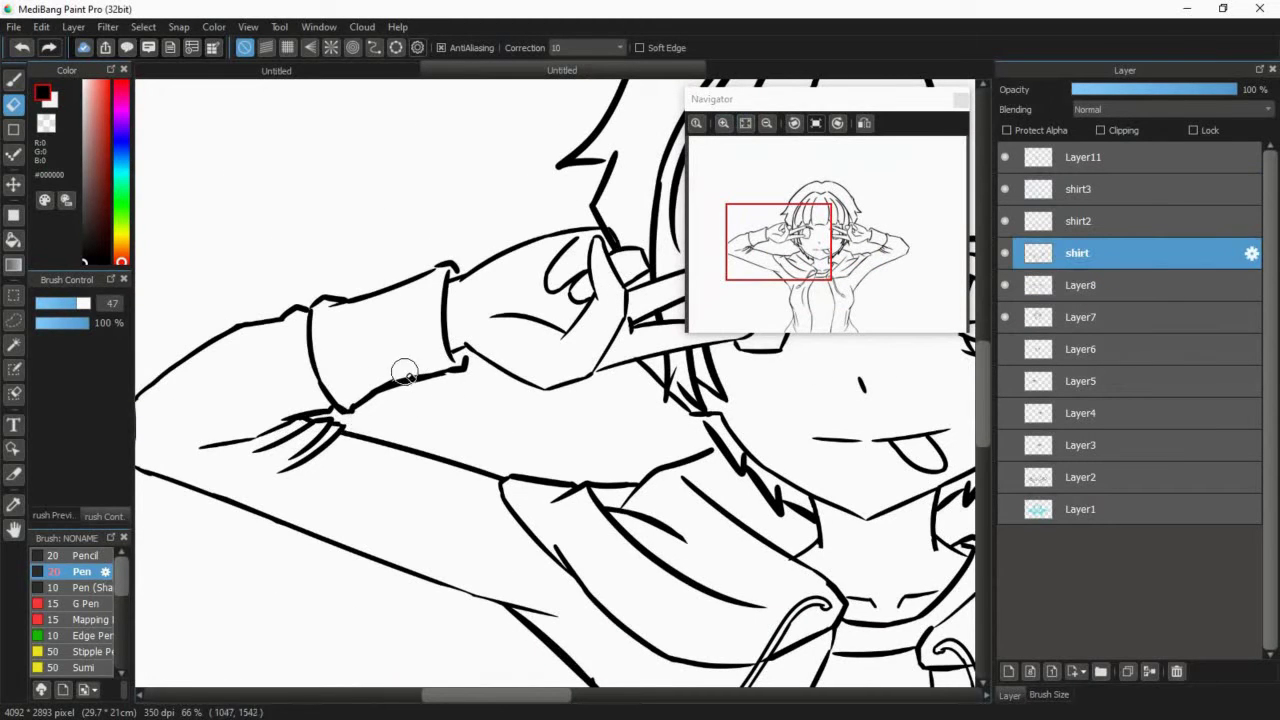
pyautogui.moveTo(405, 372); pyautogui.dragTo(412, 376)
# - Draw lengthwise ribbing lines across the left cuff on the shirt layer with the brush
pyautogui.press('b')
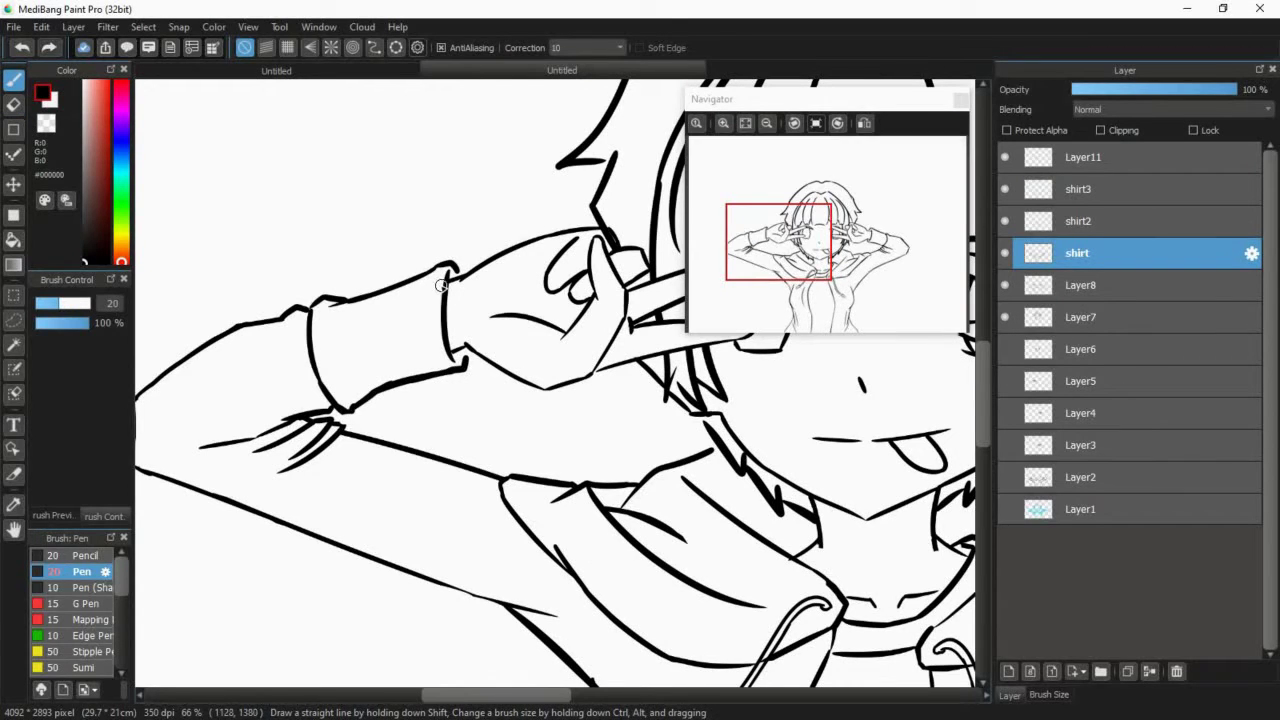
pyautogui.moveTo(441, 282)
pyautogui.mouseDown()
pyautogui.moveTo(341, 324)
pyautogui.moveTo(396, 307)
pyautogui.mouseUp()
pyautogui.hotkey('ctrl', 'z')
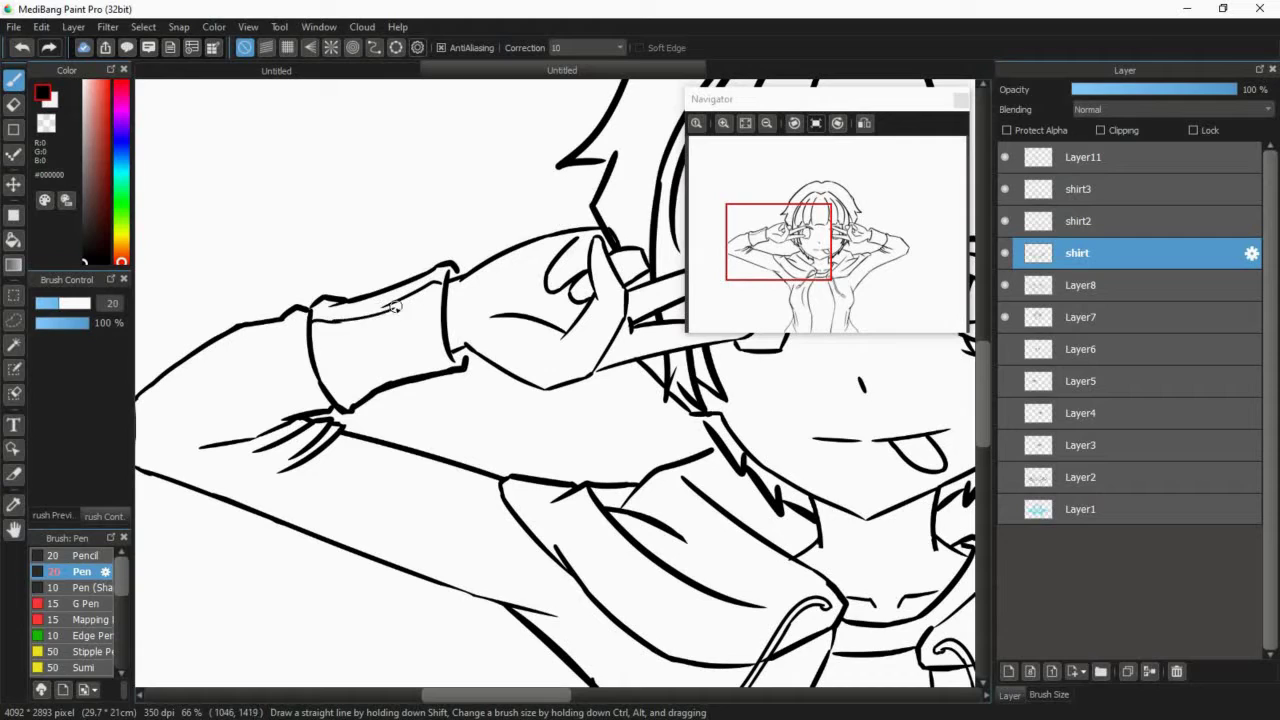
pyautogui.moveTo(312, 346)
pyautogui.mouseDown()
pyautogui.moveTo(412, 316)
pyautogui.moveTo(403, 324)
pyautogui.moveTo(445, 347)
pyautogui.moveTo(341, 397)
pyautogui.moveTo(424, 340)
pyautogui.mouseUp()
pyautogui.moveTo(319, 377); pyautogui.dragTo(437, 336)
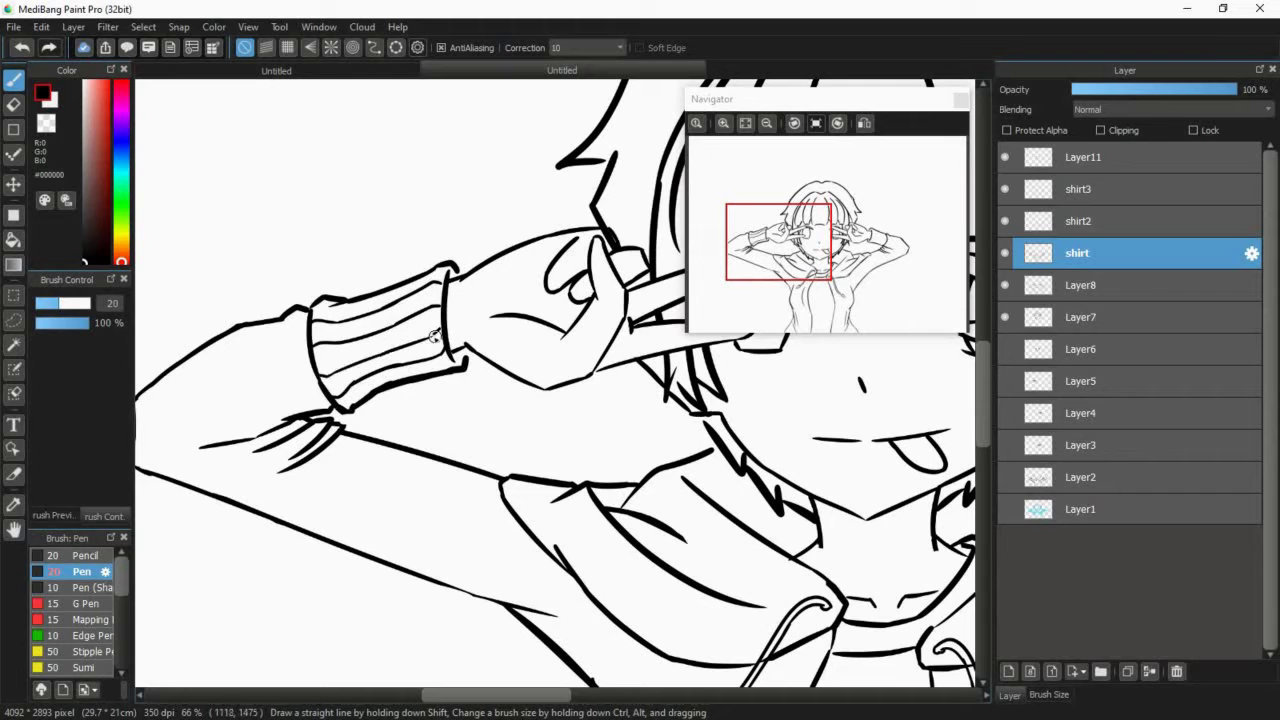
# - Reduce the eraser size to 14.7 and erase the stray marks where the right cuff's edge meets the sleeve
pyautogui.moveTo(797, 253); pyautogui.dragTo(882, 256)
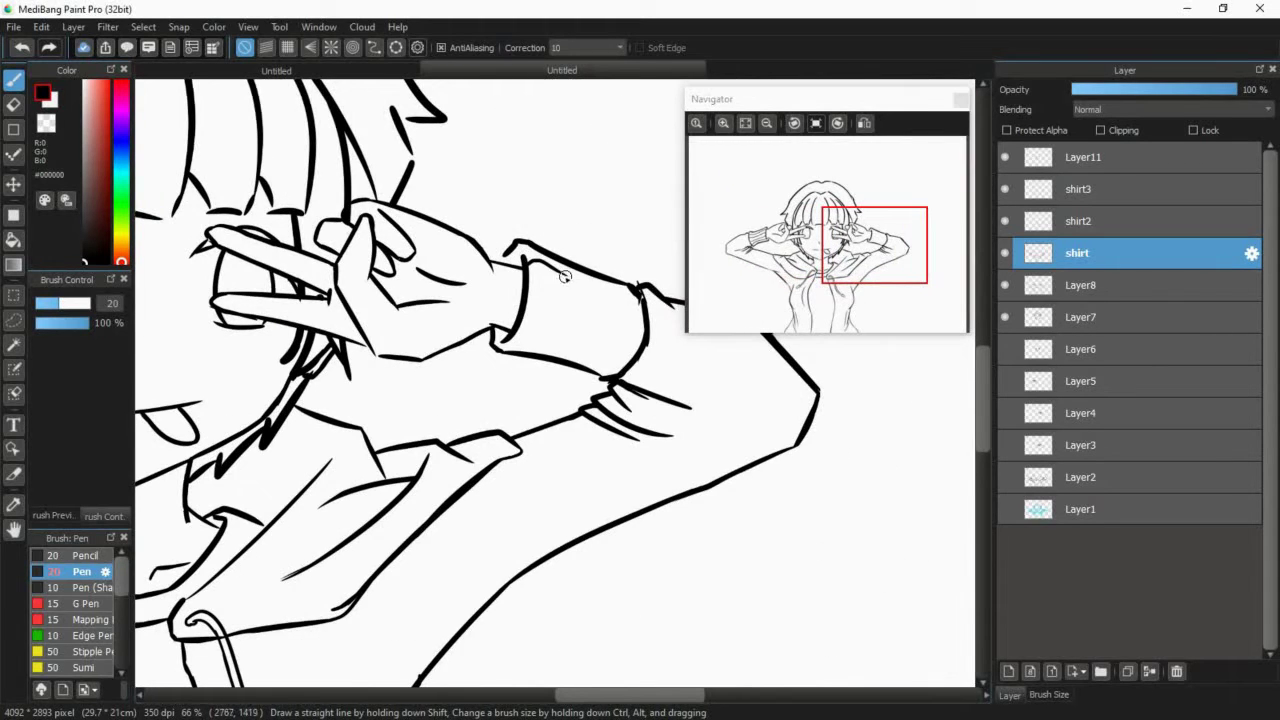
pyautogui.click(723, 123)
pyautogui.click(723, 123)
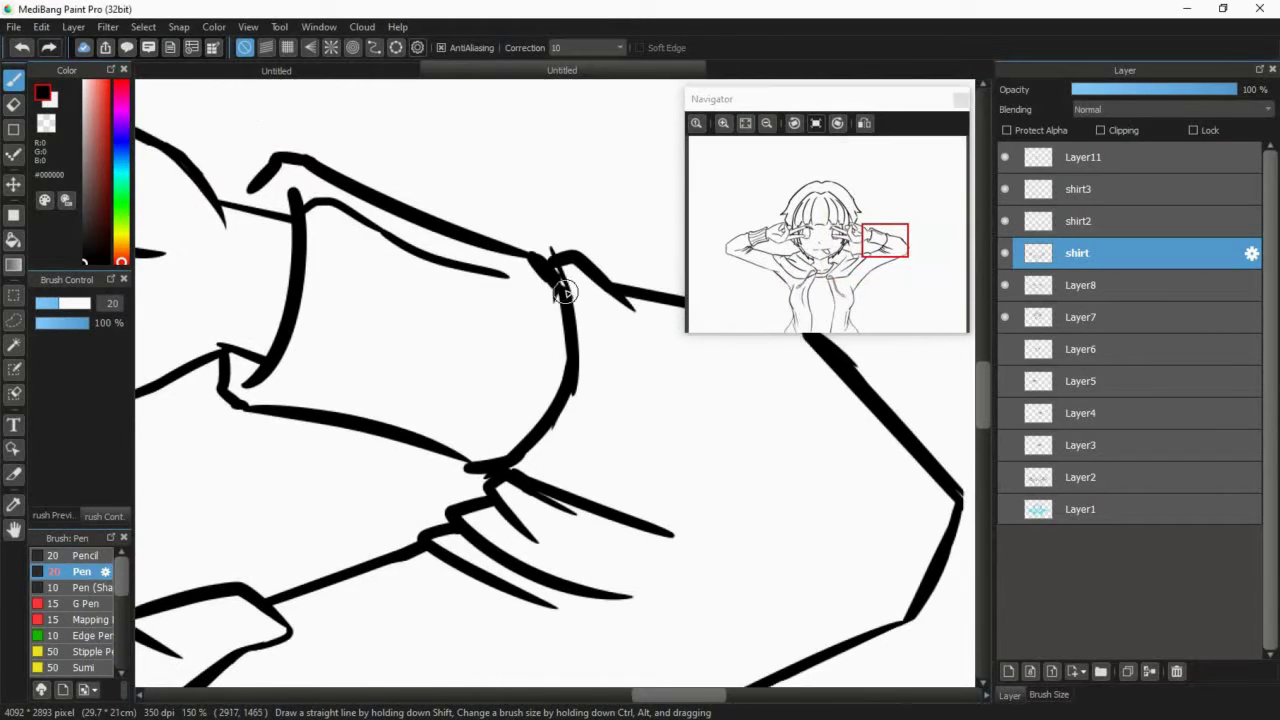
pyautogui.moveTo(563, 282); pyautogui.dragTo(576, 331)
pyautogui.hotkey('ctrl', 'z')
pyautogui.press('e')
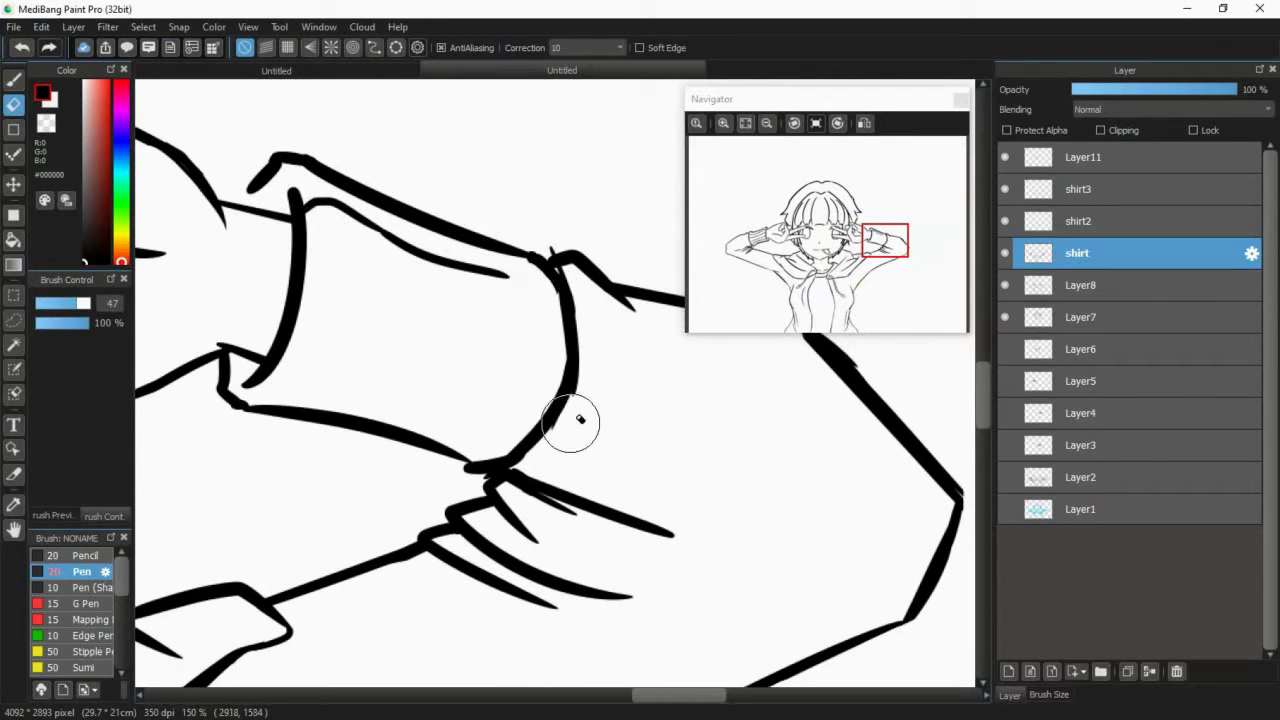
pyautogui.moveTo(80, 304); pyautogui.dragTo(51, 304)
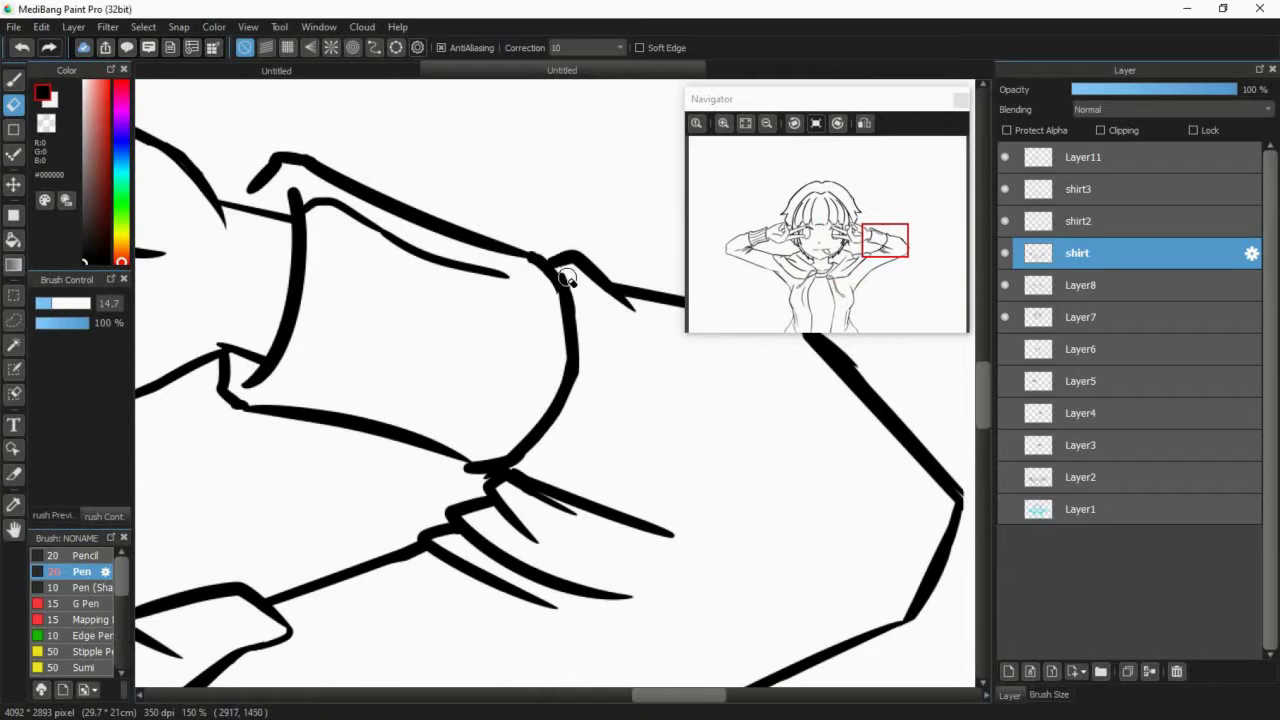
# - Draw the two upper curved ribbing lines along the right cuff on the shirt layer
pyautogui.click(14, 80)
pyautogui.moveTo(305, 271); pyautogui.dragTo(376, 276)
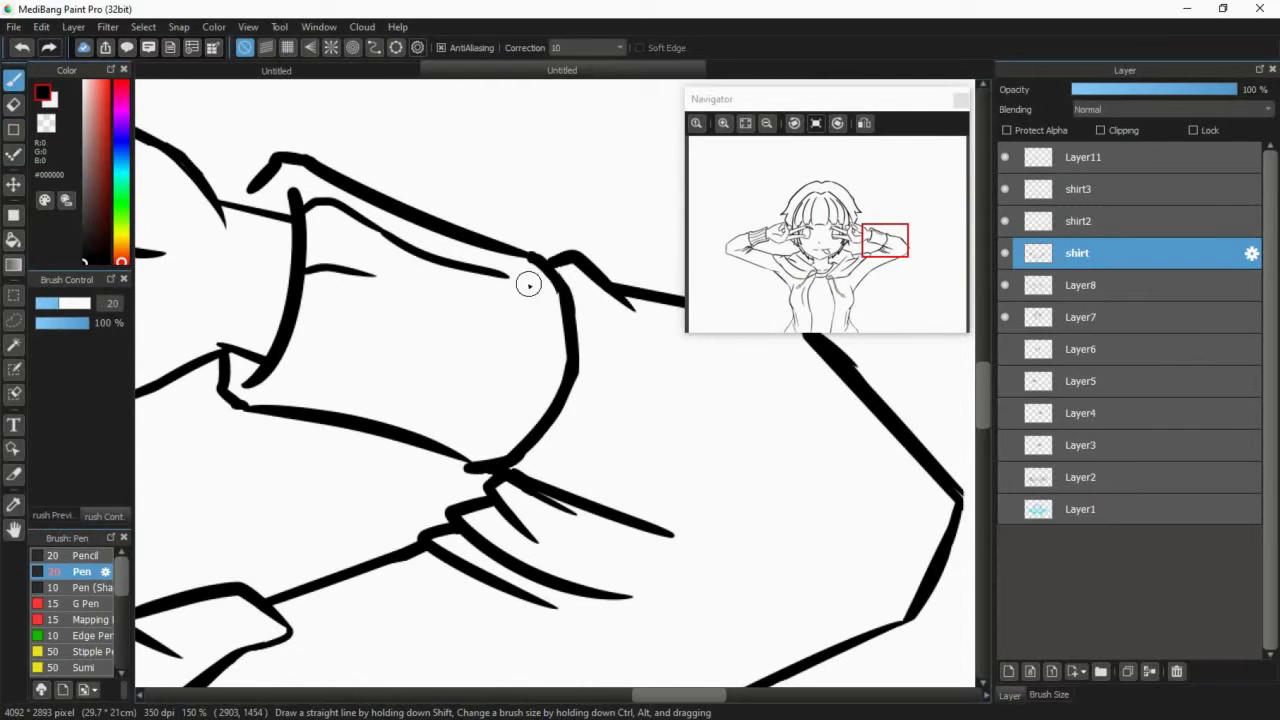
pyautogui.moveTo(486, 273); pyautogui.dragTo(549, 268)
pyautogui.hotkey('ctrl', 'z')
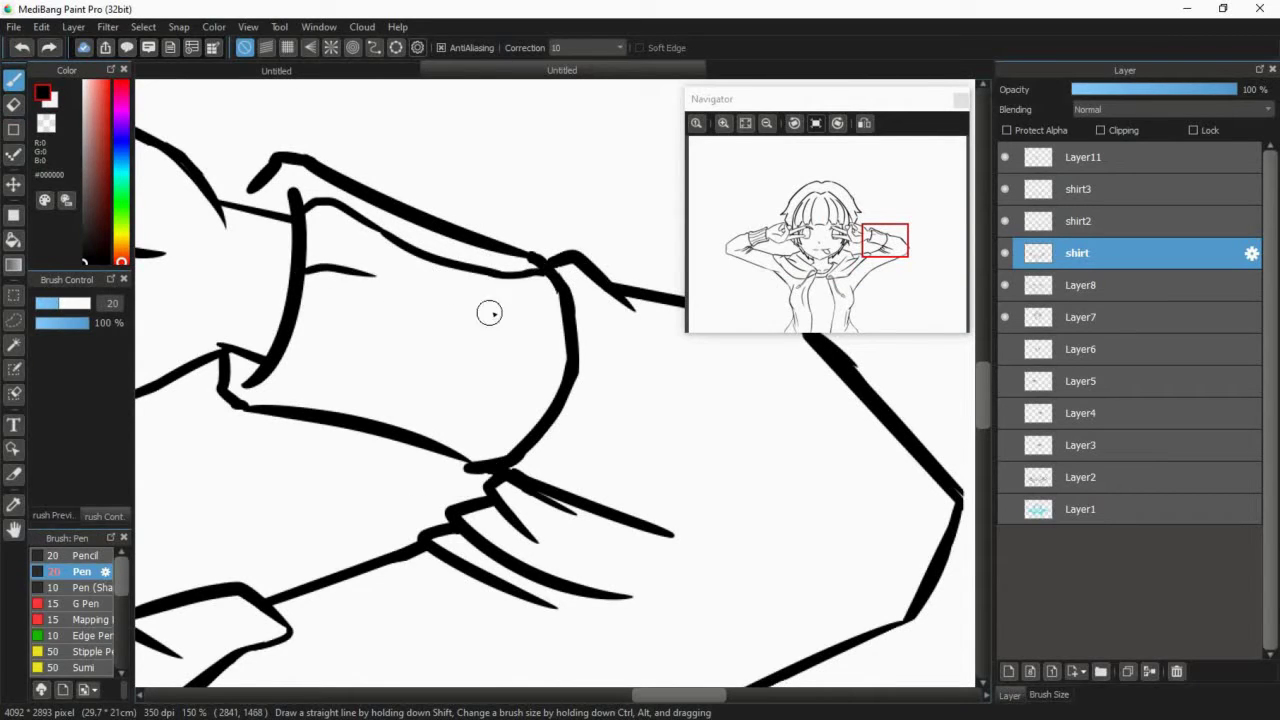
pyautogui.hotkey('ctrl', 'z')
pyautogui.moveTo(370, 276)
pyautogui.mouseDown()
pyautogui.moveTo(498, 312)
pyautogui.moveTo(543, 308)
pyautogui.moveTo(526, 311)
pyautogui.mouseUp()
pyautogui.hotkey('ctrl', 'z')
pyautogui.moveTo(524, 306); pyautogui.dragTo(560, 299)
pyautogui.click(769, 128)
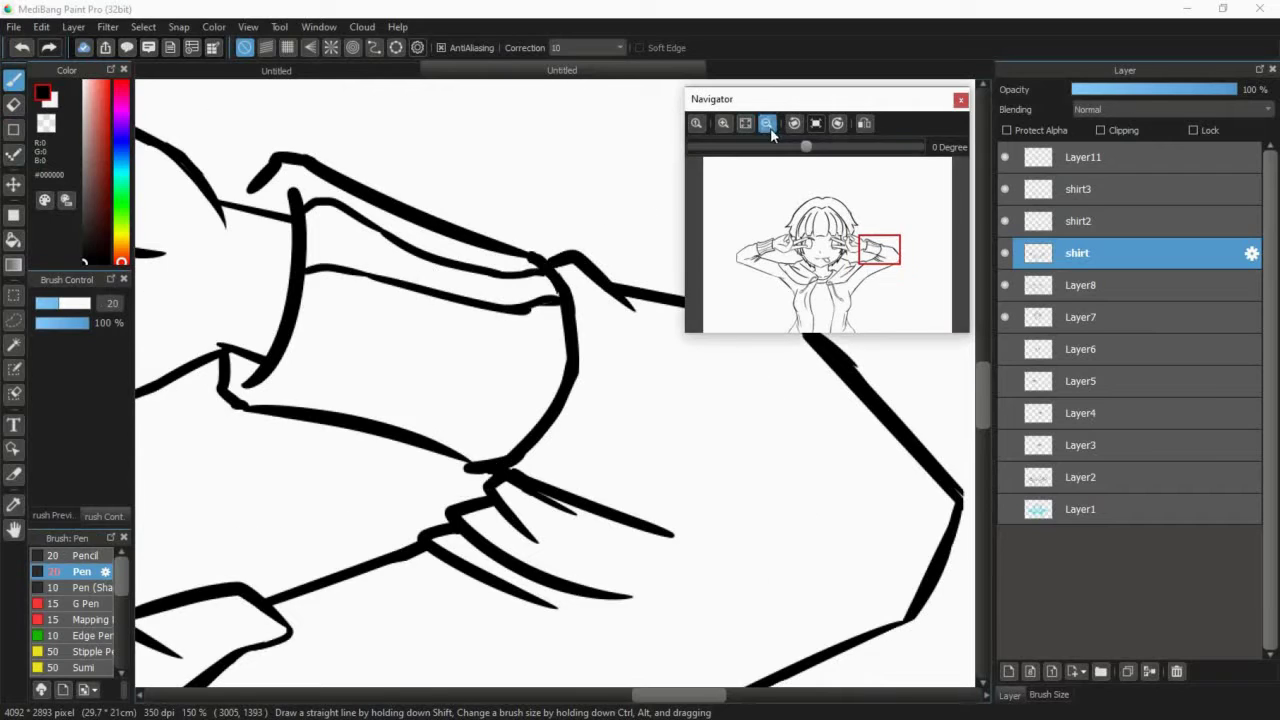
pyautogui.click(767, 123)
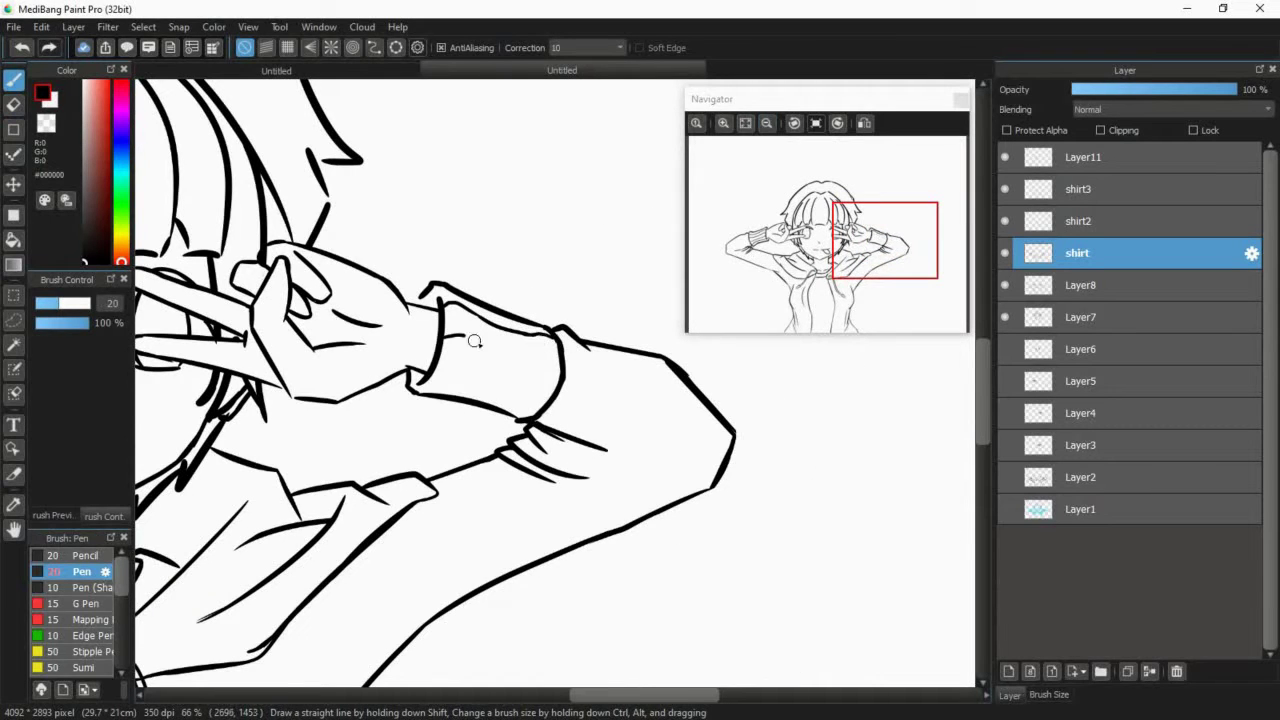
pyautogui.moveTo(534, 356); pyautogui.dragTo(543, 357)
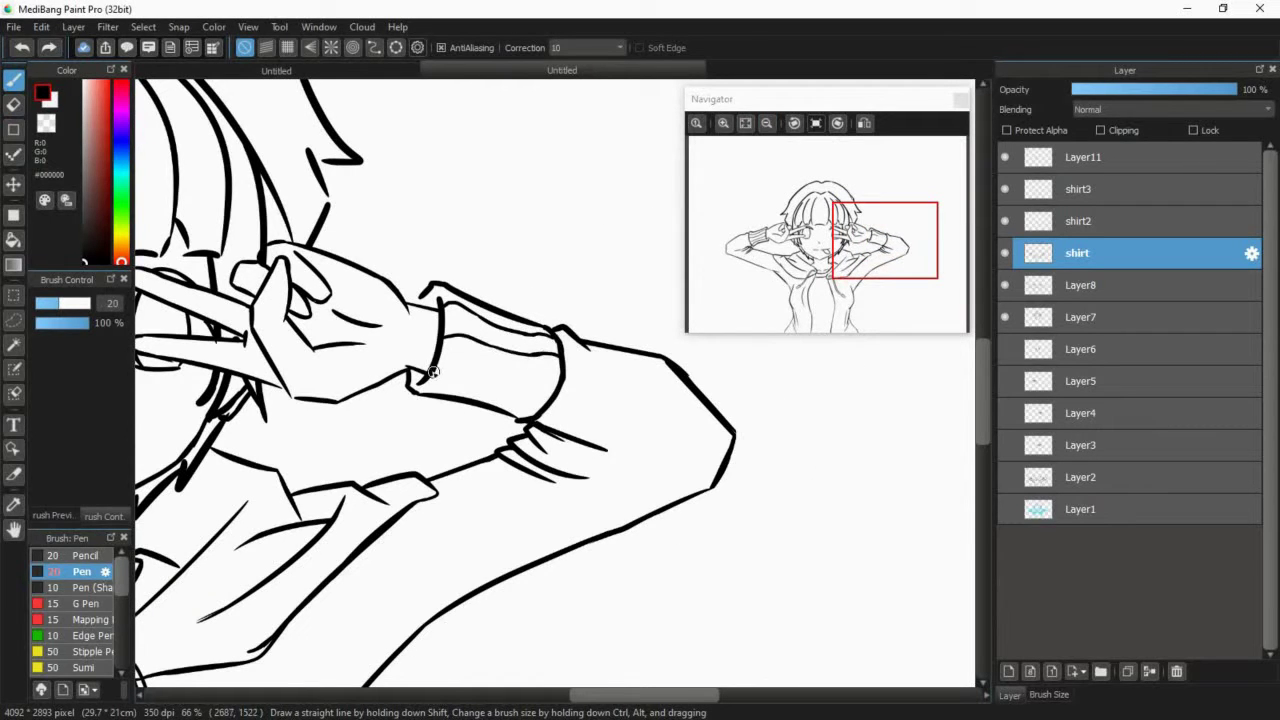
# - Add the remaining lower ribbing lines to the right cuff and erase their overshooting ends
pyautogui.moveTo(433, 373)
pyautogui.mouseDown()
pyautogui.moveTo(460, 386)
pyautogui.moveTo(435, 374)
pyautogui.mouseUp()
pyautogui.hotkey('ctrl', 'z')
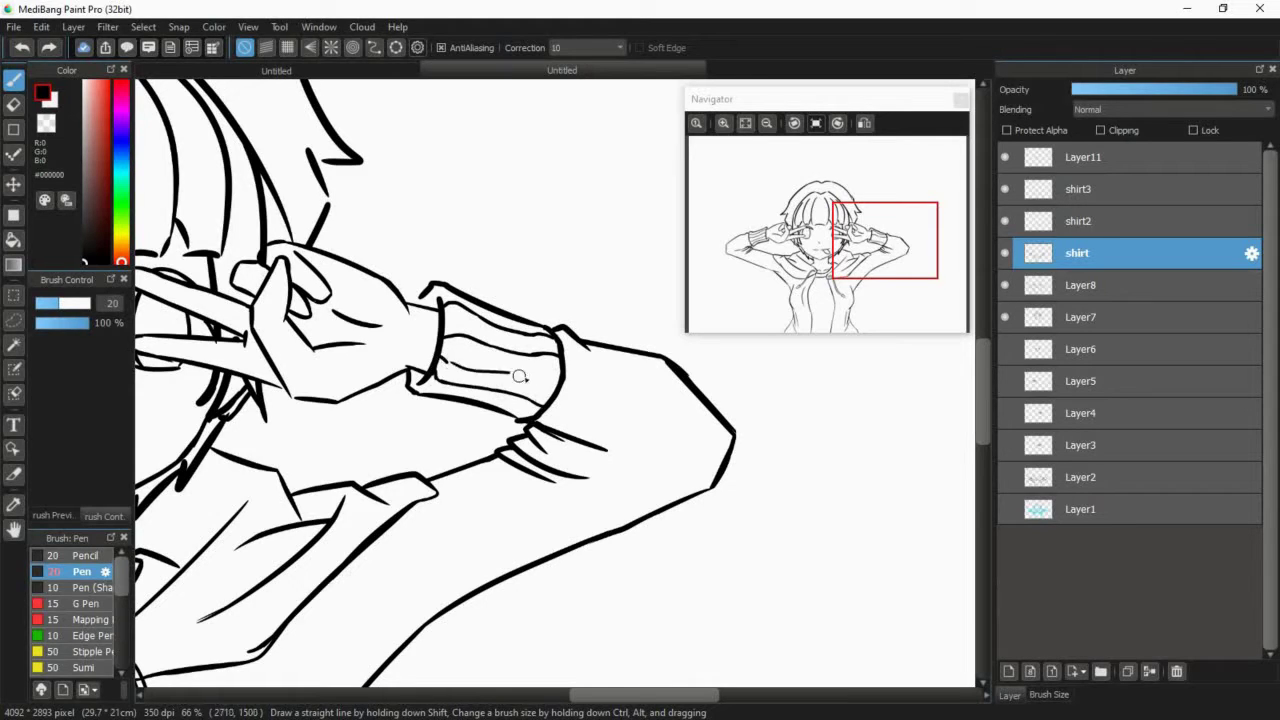
pyautogui.moveTo(519, 376); pyautogui.dragTo(523, 377)
pyautogui.hotkey('ctrl', 'z')
pyautogui.moveTo(443, 359); pyautogui.dragTo(480, 369)
pyautogui.hotkey('ctrl', 'z')
pyautogui.press('e')
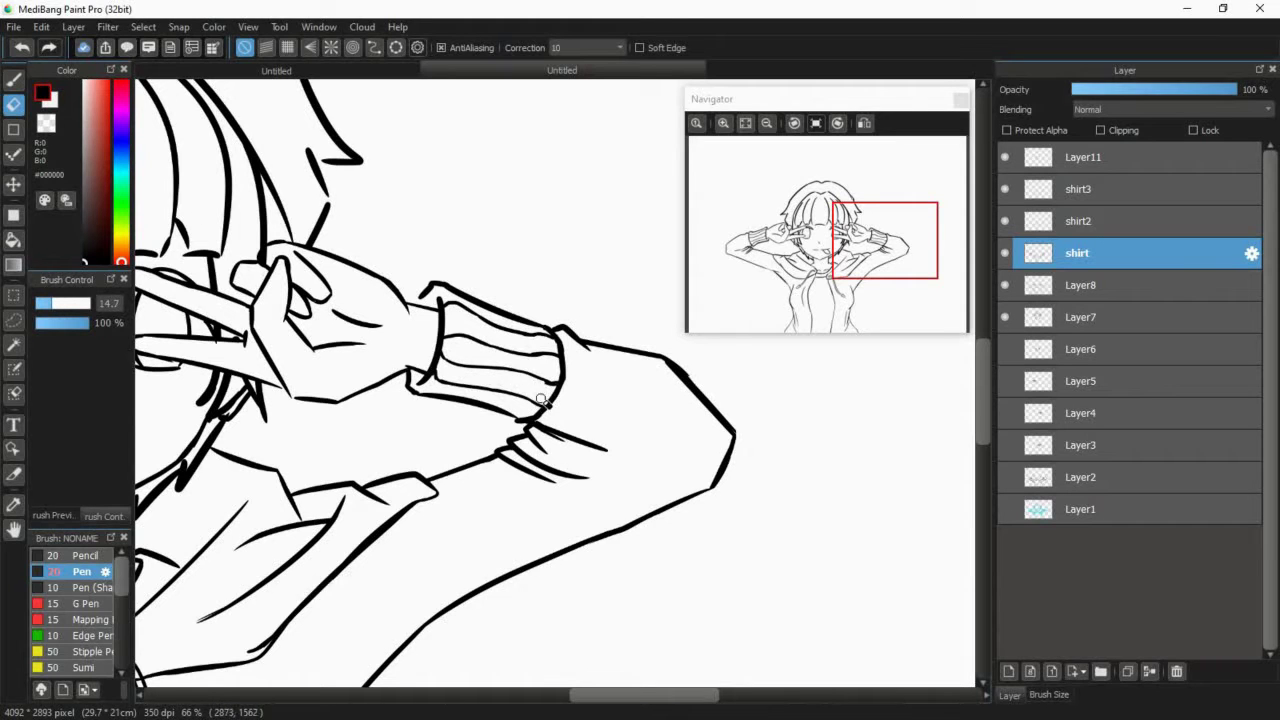
# - Add a new layer and place it directly beneath Layer7
pyautogui.moveTo(885, 240); pyautogui.dragTo(818, 232)
pyautogui.click(1008, 671)
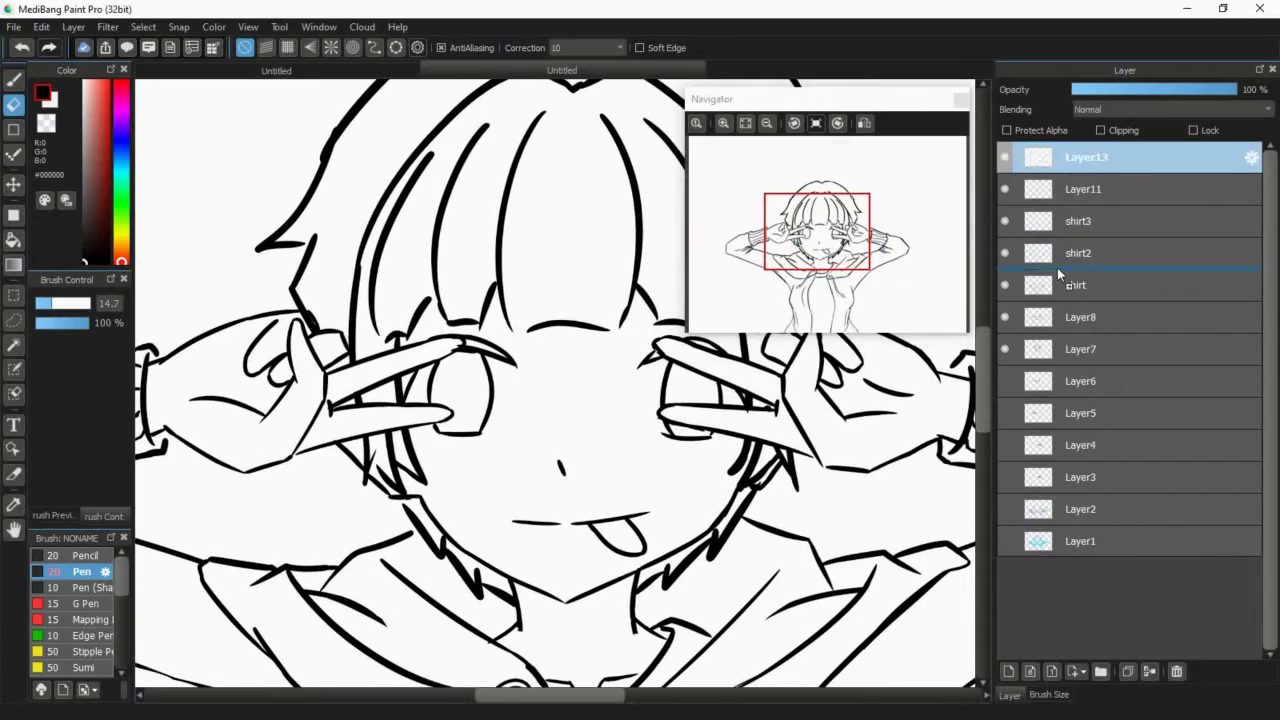
pyautogui.moveTo(1060, 275); pyautogui.dragTo(1070, 362)
pyautogui.moveTo(820, 242)
pyautogui.mouseDown()
pyautogui.moveTo(801, 216)
pyautogui.moveTo(835, 244)
pyautogui.moveTo(811, 245)
pyautogui.mouseUp()
# - Draw an additional palm crease on the left hand on Layer8
pyautogui.click(1083, 286)
pyautogui.press('b')
pyautogui.moveTo(304, 347); pyautogui.dragTo(259, 365)
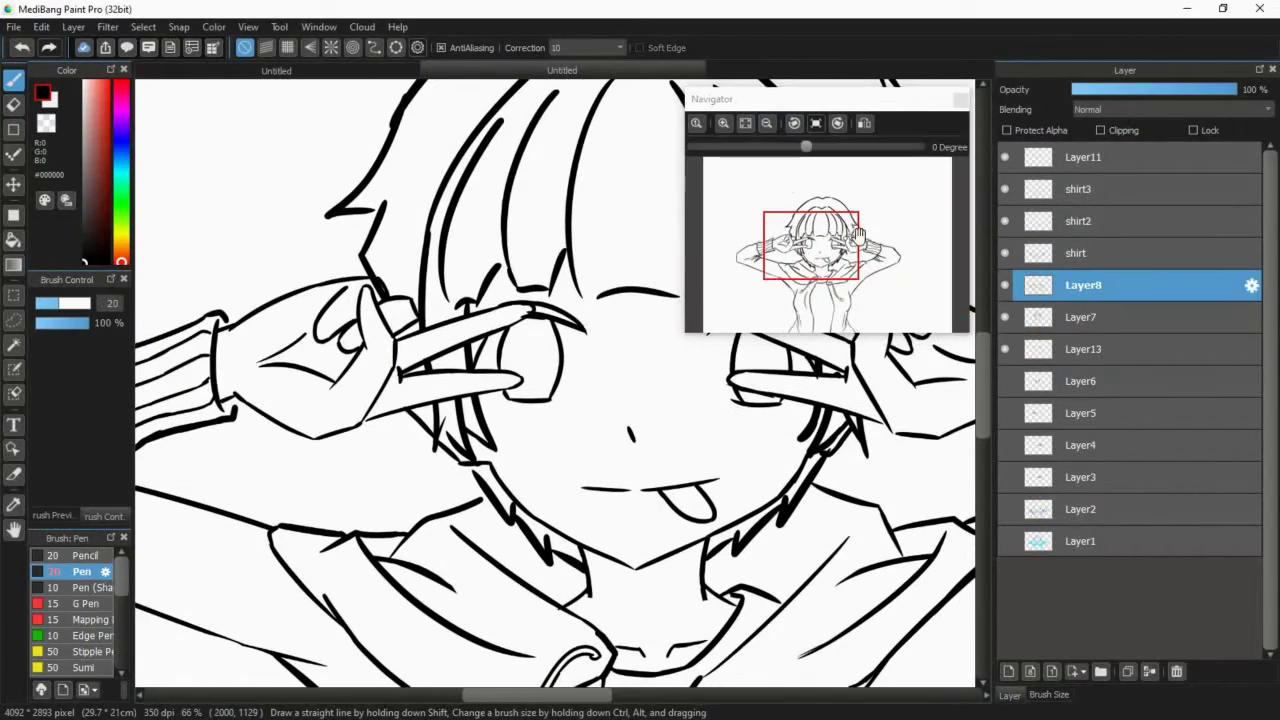
pyautogui.moveTo(857, 233); pyautogui.dragTo(893, 230)
pyautogui.click(1046, 253)
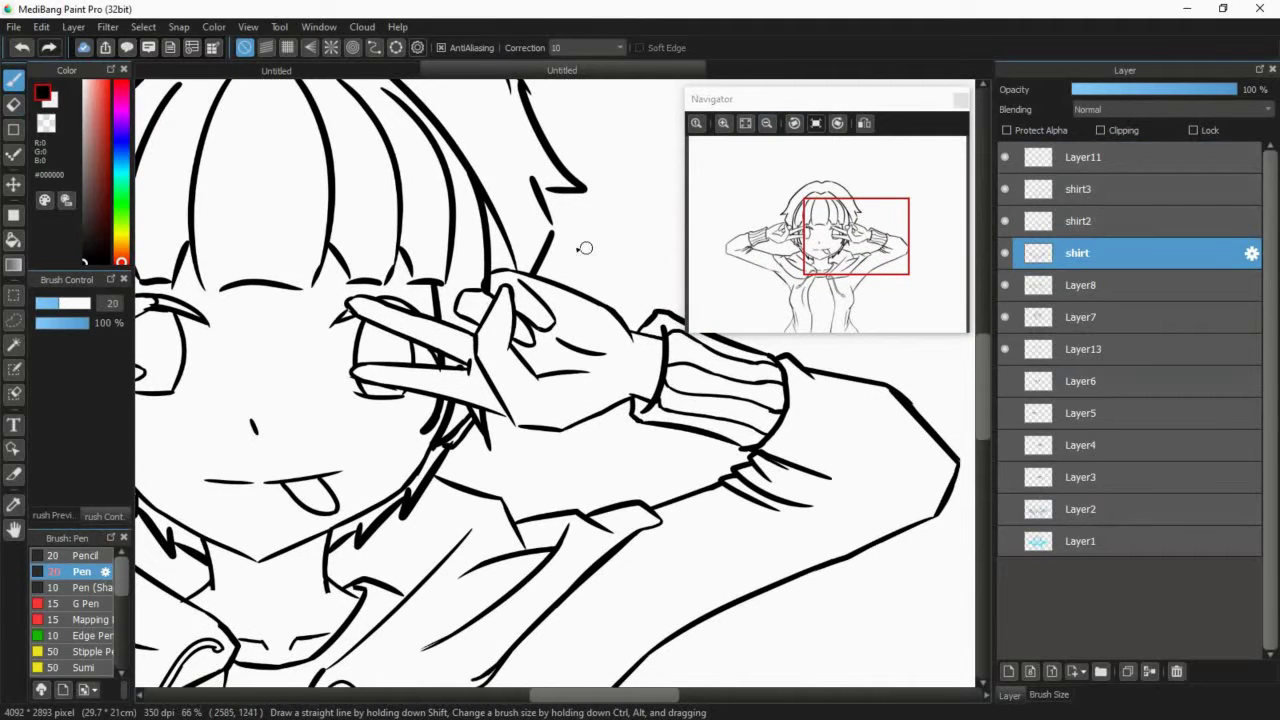
pyautogui.moveTo(855, 236)
pyautogui.mouseDown()
pyautogui.moveTo(841, 210)
pyautogui.moveTo(817, 209)
pyautogui.mouseUp()
# - Toggle the visibility of Layer8 and Layer7 to check their contents and add a new layer directly above Layer7
pyautogui.click(1080, 285)
pyautogui.click(1005, 285)
pyautogui.click(1005, 285)
pyautogui.click(1005, 317)
pyautogui.click(1005, 317)
pyautogui.click(1046, 317)
pyautogui.click(1008, 671)
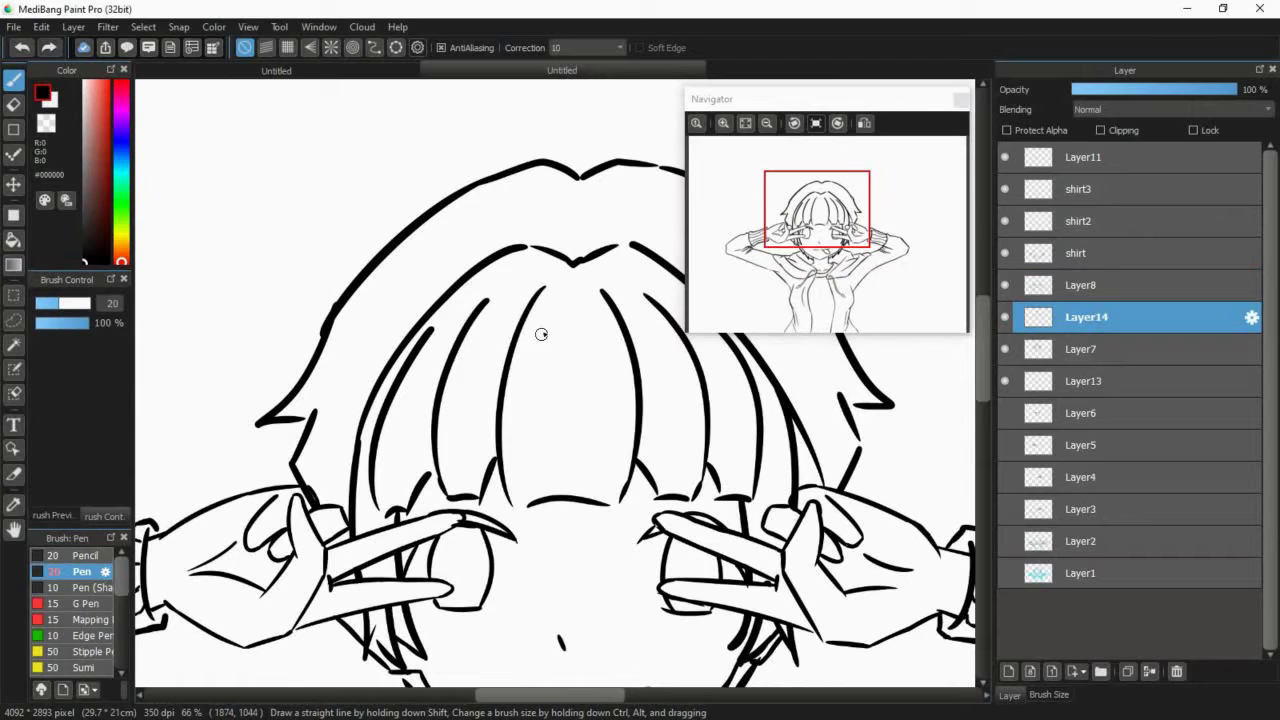
# - Try to draw extra long hair strands inside the middle and left bangs on Layer14
pyautogui.moveTo(543, 334); pyautogui.dragTo(534, 500)
pyautogui.moveTo(590, 320)
pyautogui.mouseDown()
pyautogui.moveTo(604, 531)
pyautogui.moveTo(606, 504)
pyautogui.mouseUp()
pyautogui.hotkey('ctrl', 'z')
pyautogui.hotkey('ctrl', 'z')
pyautogui.moveTo(561, 325); pyautogui.dragTo(532, 502)
pyautogui.moveTo(575, 329); pyautogui.dragTo(544, 498)
pyautogui.hotkey('ctrl', 'z')
pyautogui.hotkey('ctrl', 'z')
pyautogui.hotkey('ctrl', 'z')
pyautogui.hotkey('ctrl', 'z')
pyautogui.moveTo(562, 303)
pyautogui.mouseDown()
pyautogui.moveTo(520, 490)
pyautogui.moveTo(534, 512)
pyautogui.mouseUp()
pyautogui.moveTo(583, 303); pyautogui.dragTo(617, 489)
pyautogui.moveTo(600, 340); pyautogui.dragTo(607, 480)
pyautogui.moveTo(487, 323); pyautogui.dragTo(471, 481)
pyautogui.moveTo(491, 319); pyautogui.dragTo(457, 494)
pyautogui.hotkey('ctrl', 'z')
pyautogui.hotkey('ctrl', 'z')
pyautogui.hotkey('ctrl', 'z')
pyautogui.hotkey('ctrl', 'z')
pyautogui.hotkey('ctrl', 'z')
pyautogui.hotkey('ctrl', 'z')
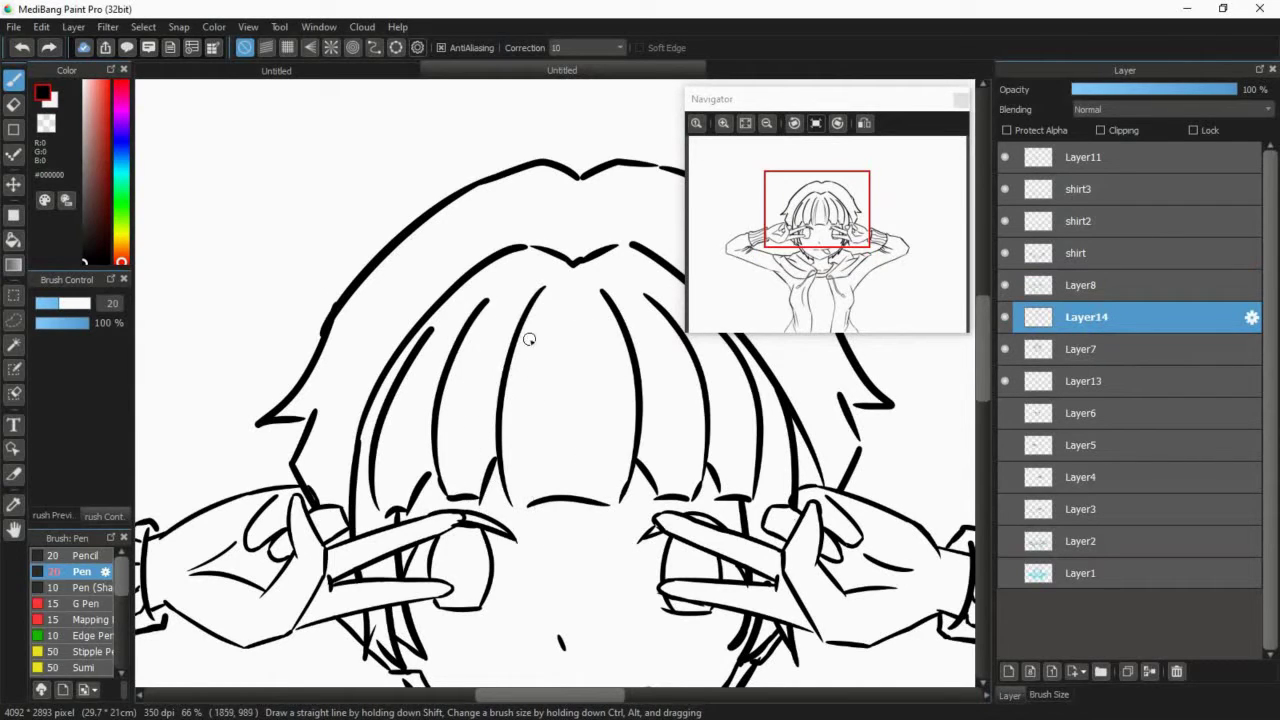
# - Erase stray line marks around the raised hands and cuffs, switching between Layer7, Layer8 and shirt
pyautogui.moveTo(784, 210)
pyautogui.mouseDown()
pyautogui.moveTo(761, 238)
pyautogui.moveTo(799, 263)
pyautogui.mouseUp()
pyautogui.click(1040, 348)
pyautogui.press('e')
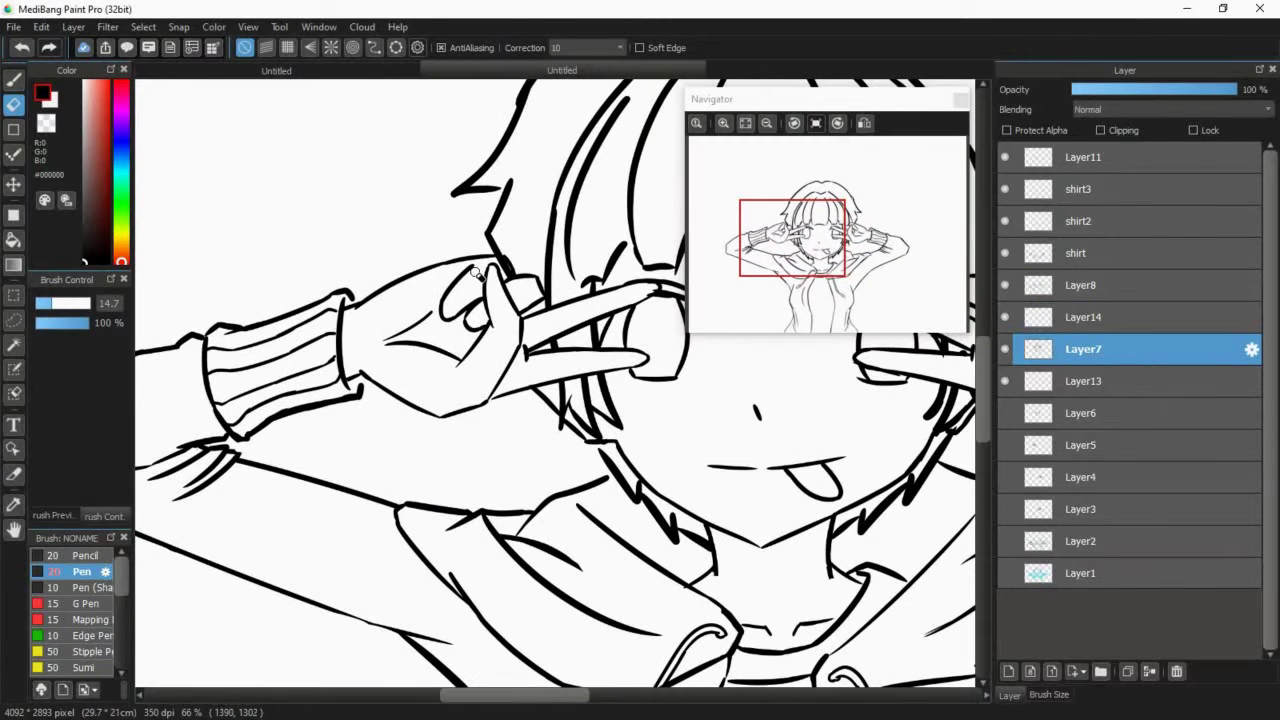
pyautogui.moveTo(872, 240); pyautogui.dragTo(858, 249)
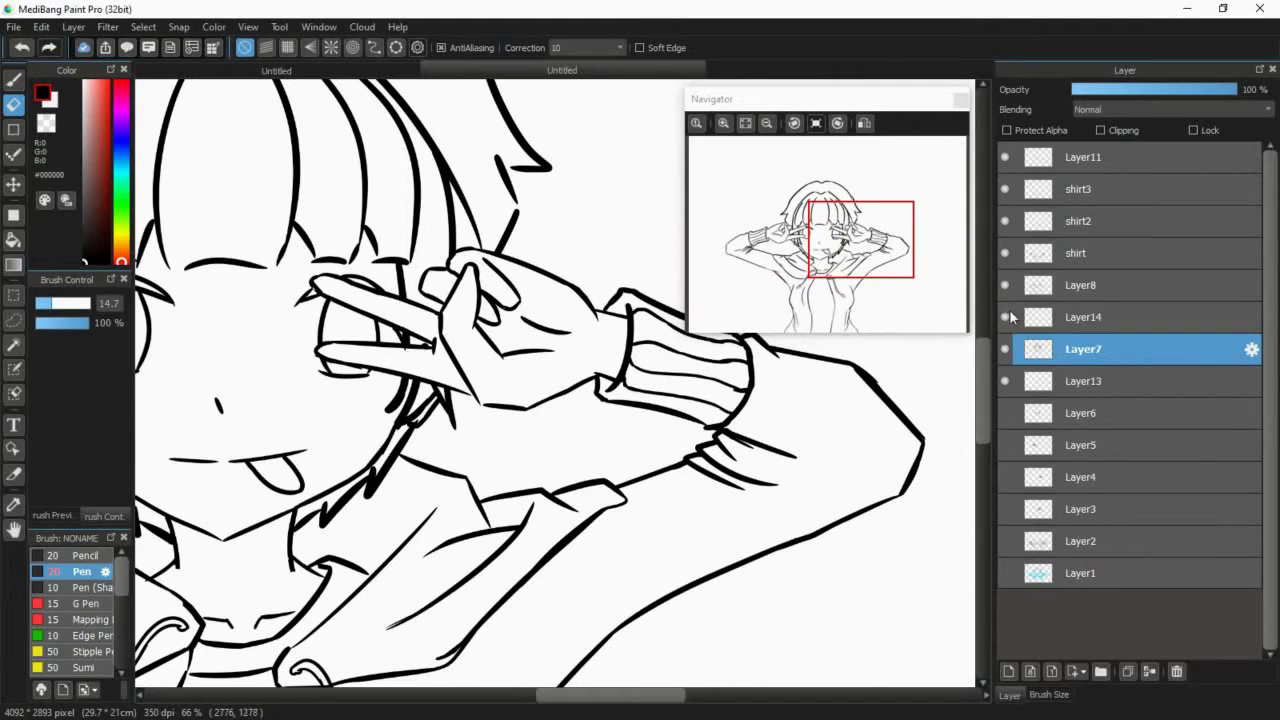
pyautogui.click(1030, 286)
pyautogui.click(1077, 253)
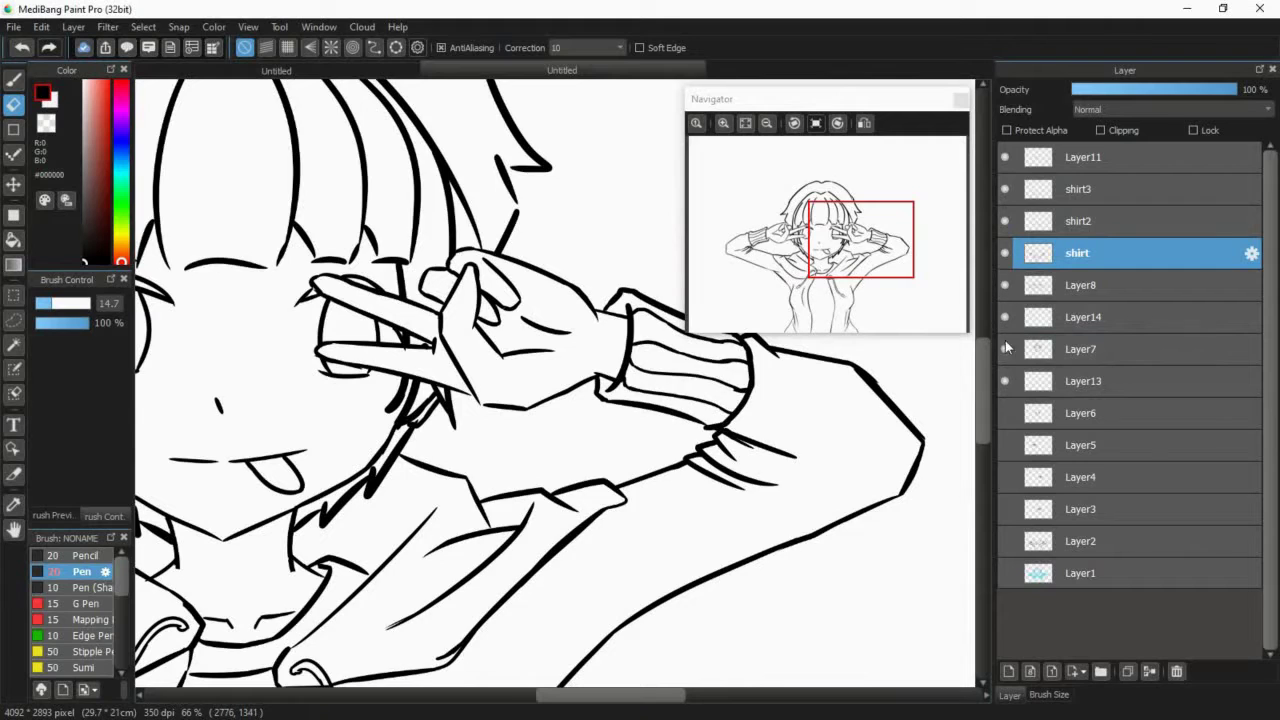
pyautogui.click(1052, 160)
pyautogui.moveTo(862, 247); pyautogui.dragTo(827, 244)
pyautogui.click(1085, 286)
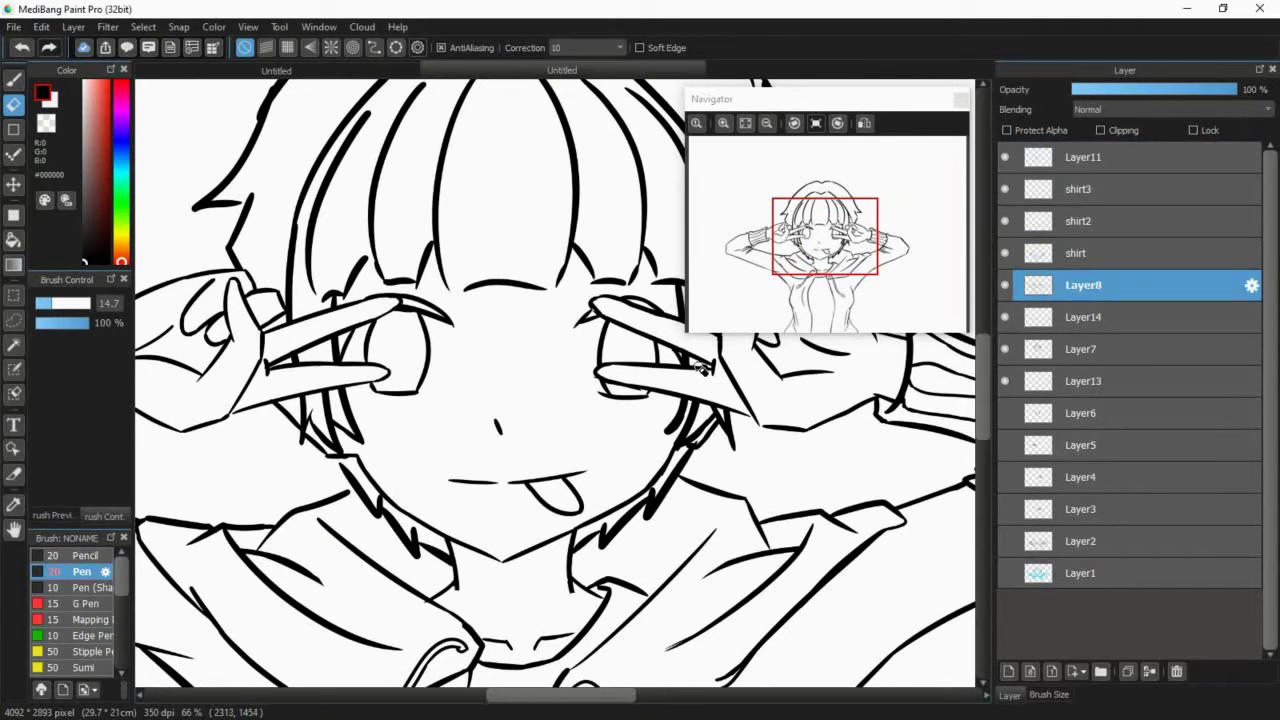
# - Touch up the hair strands beside the fingers on both sides of the face on Layer7
pyautogui.click(1096, 348)
pyautogui.click(1005, 349)
pyautogui.click(1005, 349)
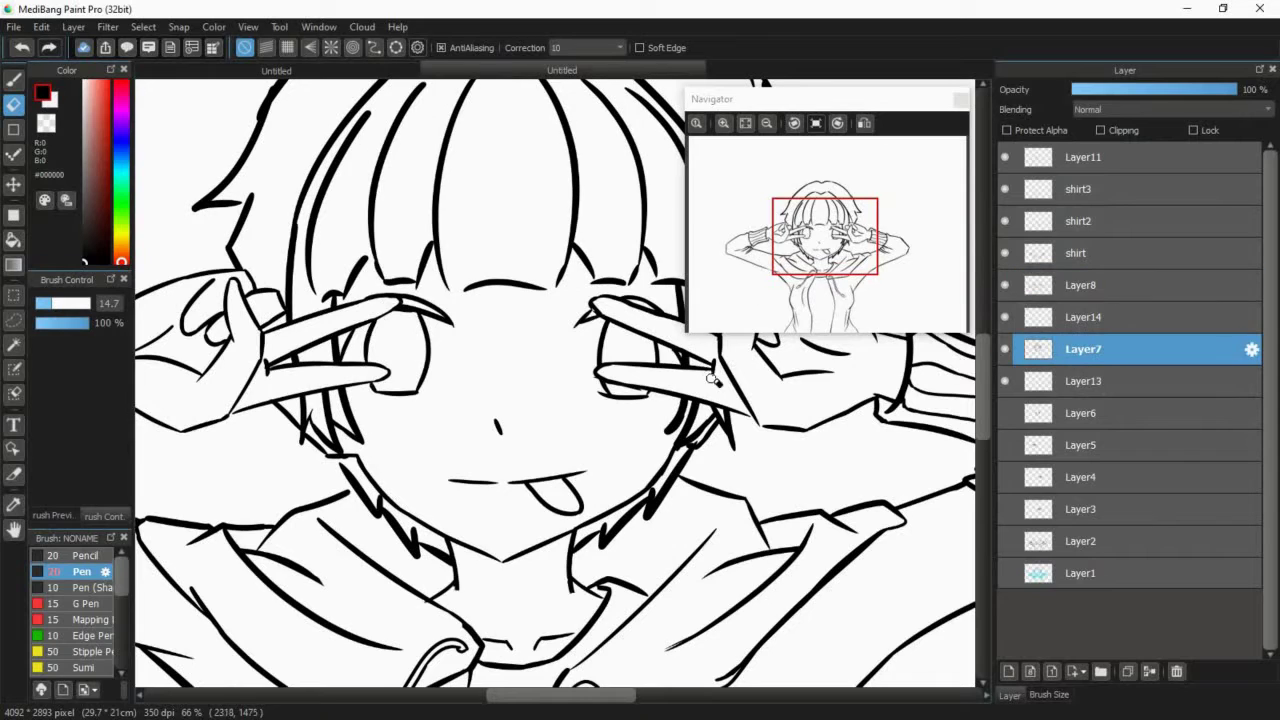
pyautogui.press('b')
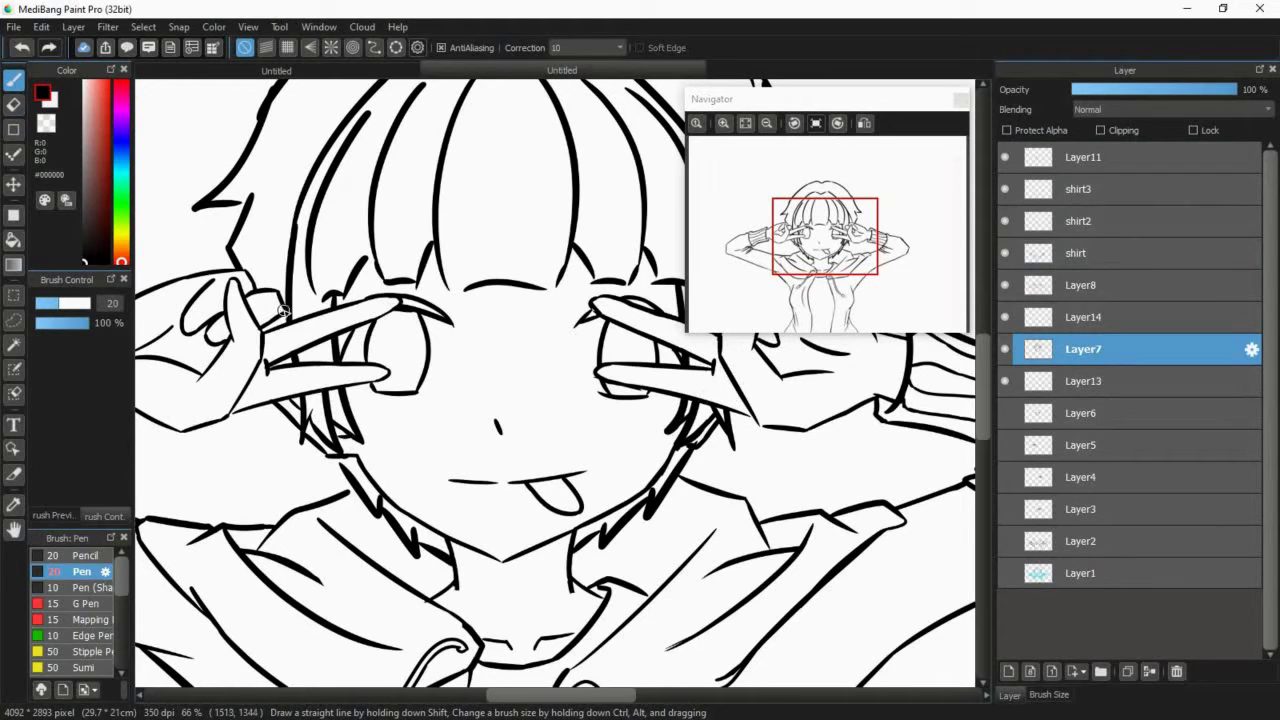
pyautogui.click(847, 238)
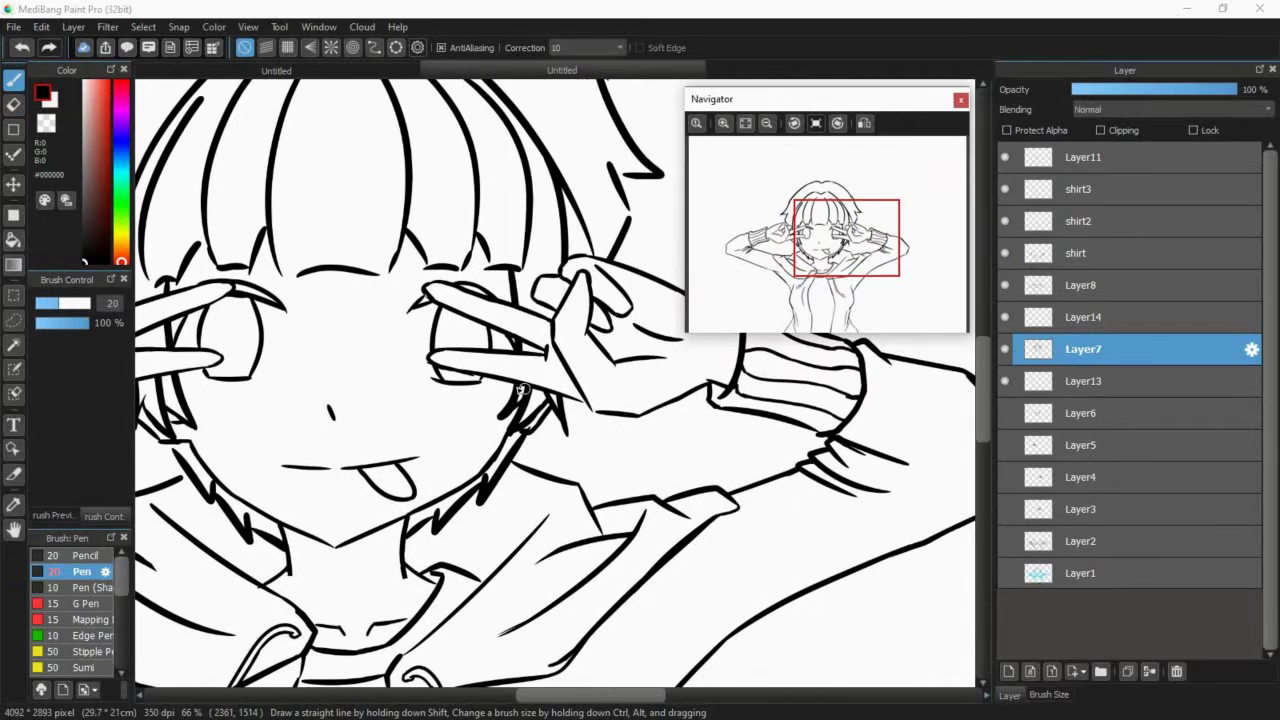
pyautogui.press('e')
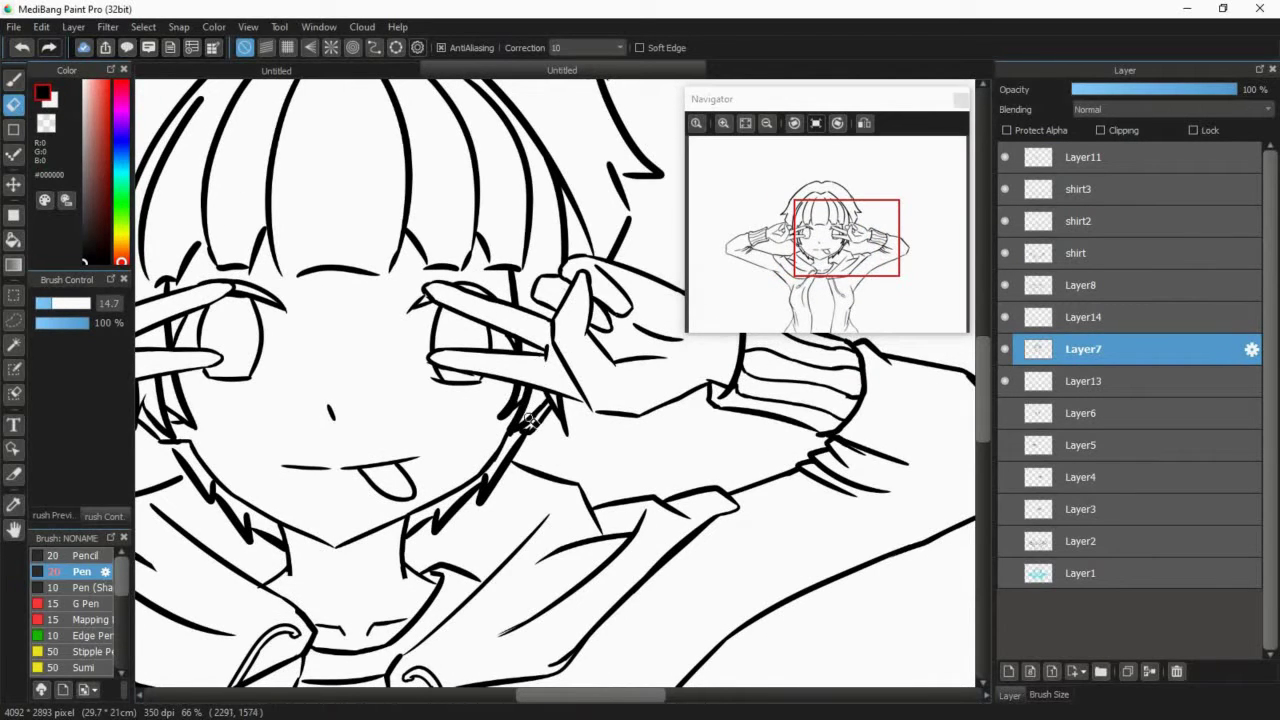
# - Smooth the overlapping marks on the hair's right outer contour and rejoin the line below its pointed tip on Layer7
pyautogui.hscroll(-4, 530, 430)
pyautogui.scroll(5, 530, 430)
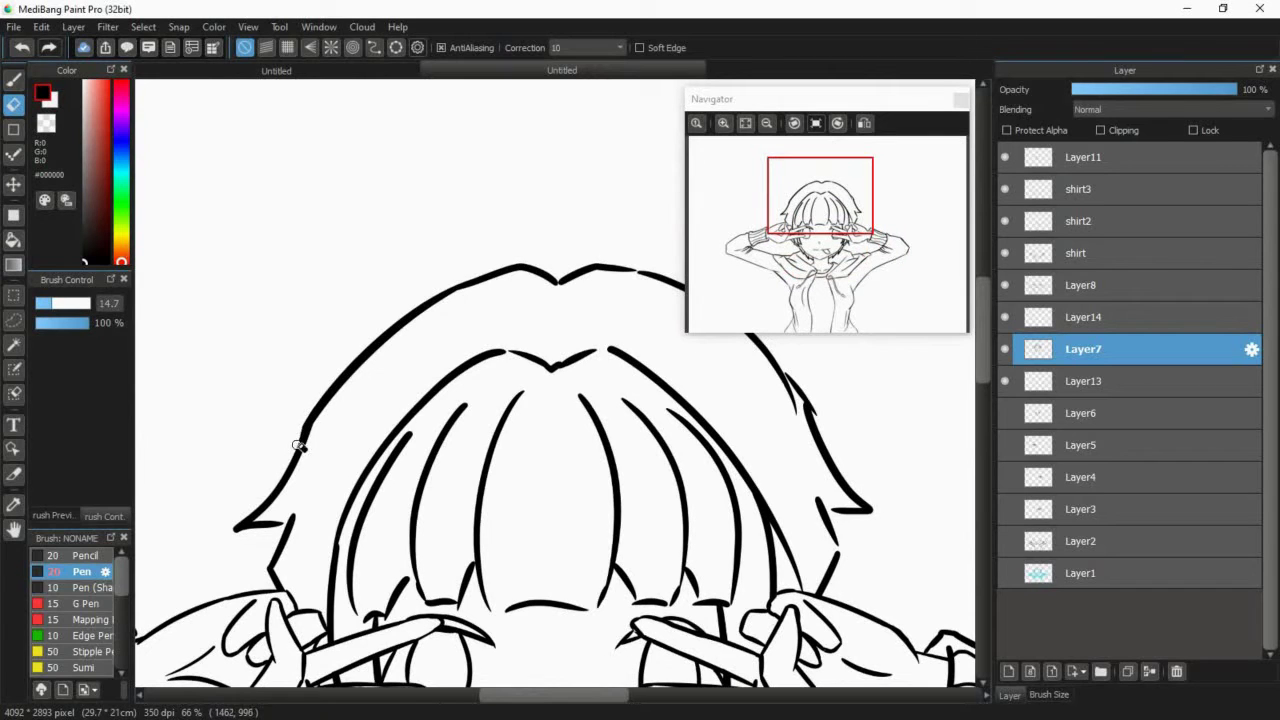
pyautogui.hscroll(5, 430, 380)
pyautogui.scroll(-2, 430, 380)
pyautogui.press('b')
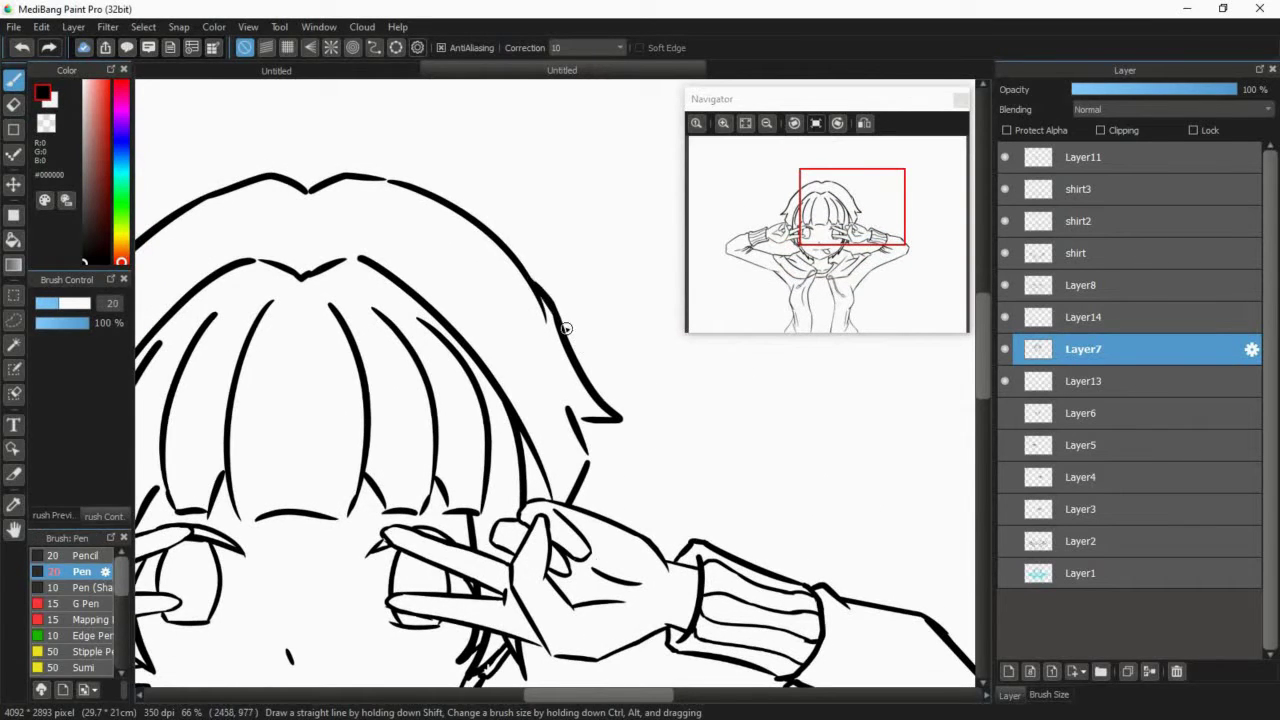
pyautogui.press('e')
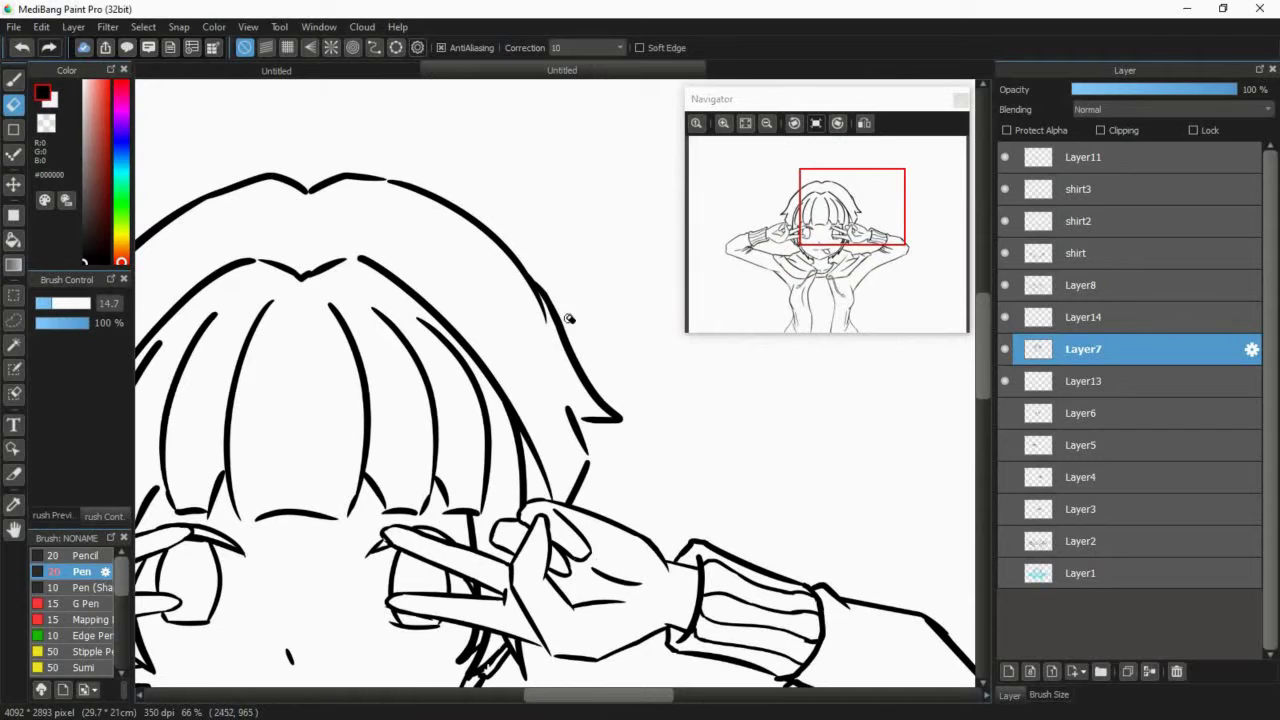
pyautogui.press('b')
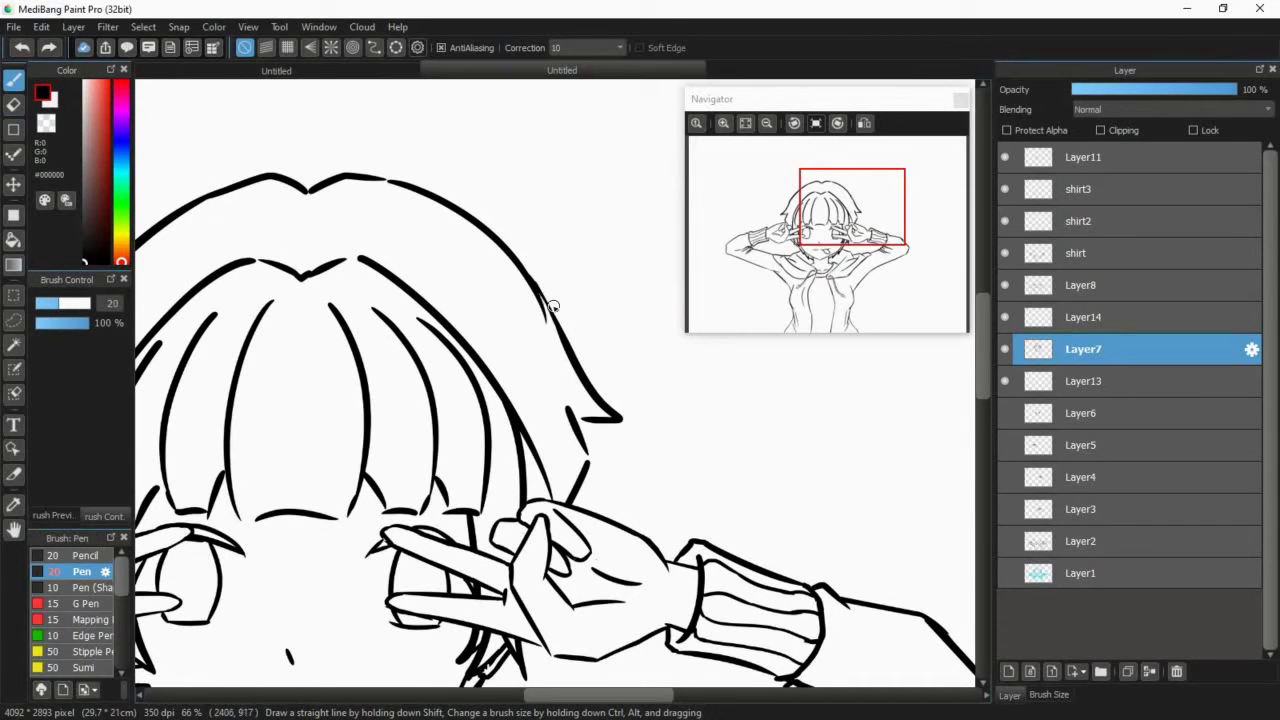
pyautogui.moveTo(553, 306)
pyautogui.mouseDown()
pyautogui.moveTo(557, 335)
pyautogui.moveTo(540, 301)
pyautogui.mouseUp()
pyautogui.click(13, 104)
pyautogui.click(13, 80)
pyautogui.moveTo(570, 418)
pyautogui.mouseDown()
pyautogui.moveTo(587, 420)
pyautogui.moveTo(590, 457)
pyautogui.mouseUp()
pyautogui.press('e')
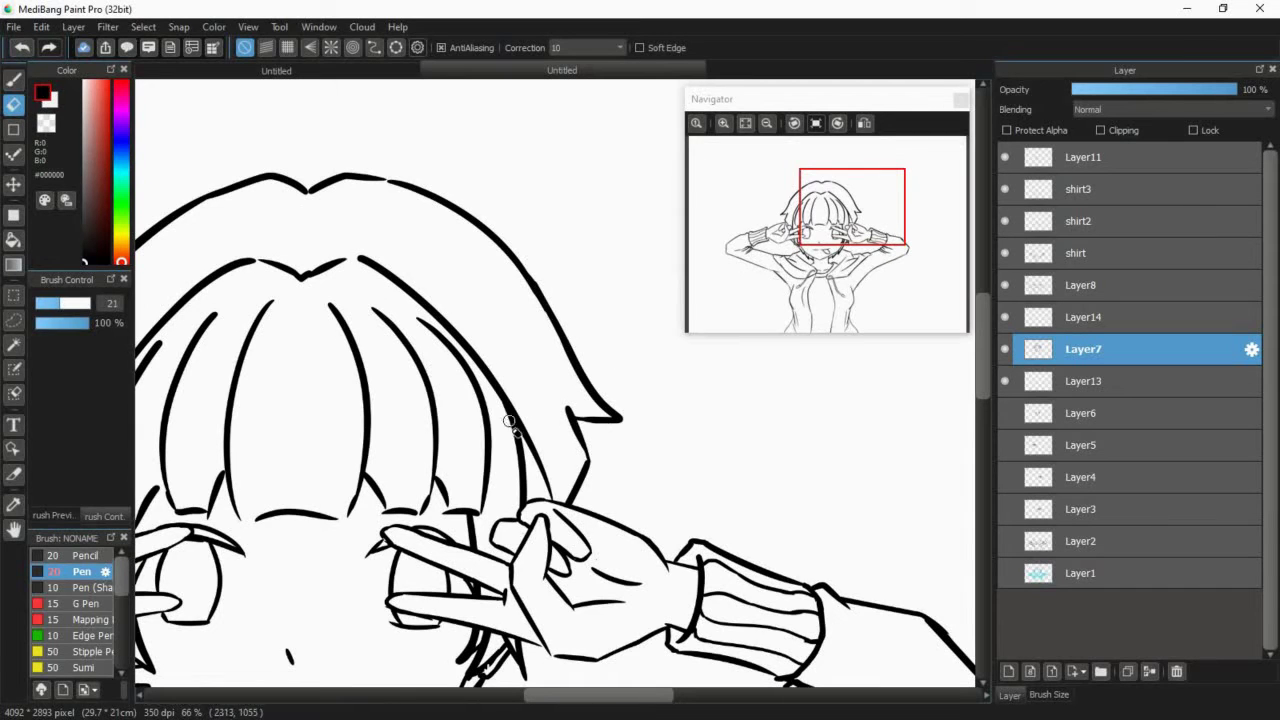
# - Clean the overlapping line beside the right bangs and connect the inner hairline across the gap right of the parting
pyautogui.moveTo(524, 418); pyautogui.dragTo(527, 436)
pyautogui.moveTo(821, 221); pyautogui.dragTo(825, 223)
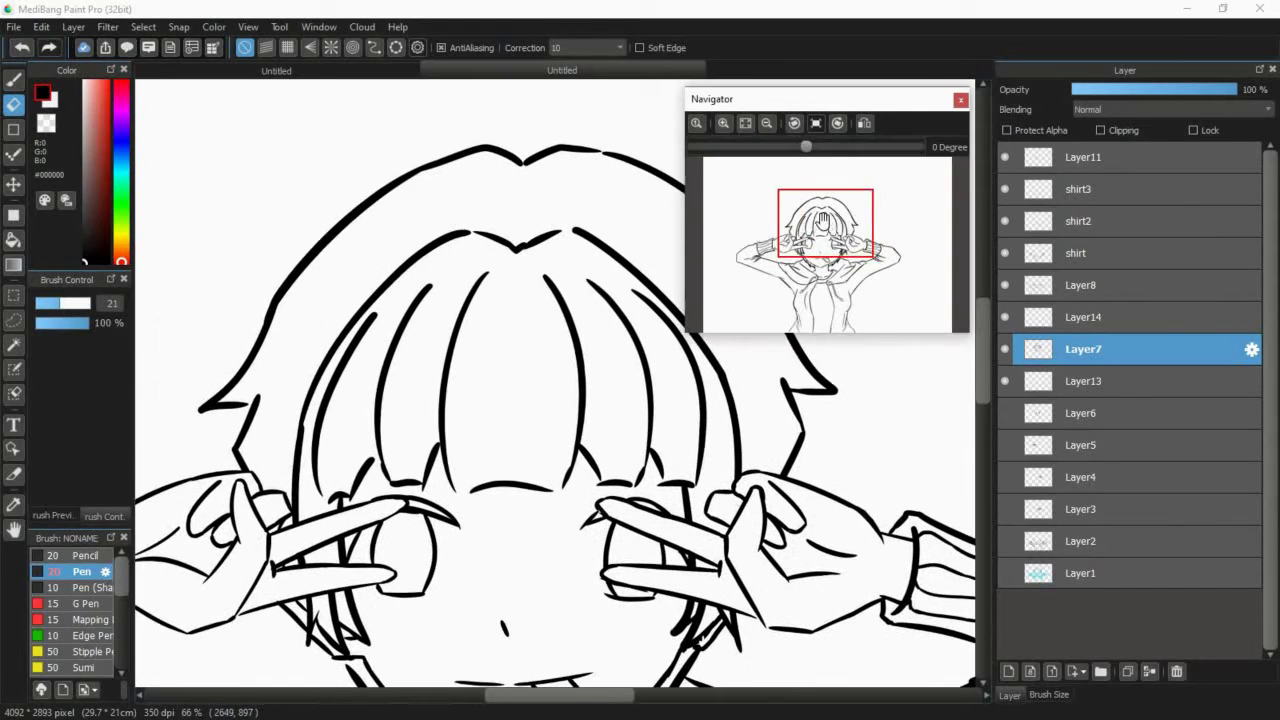
pyautogui.press('b')
pyautogui.hotkey('ctrl', 'z')
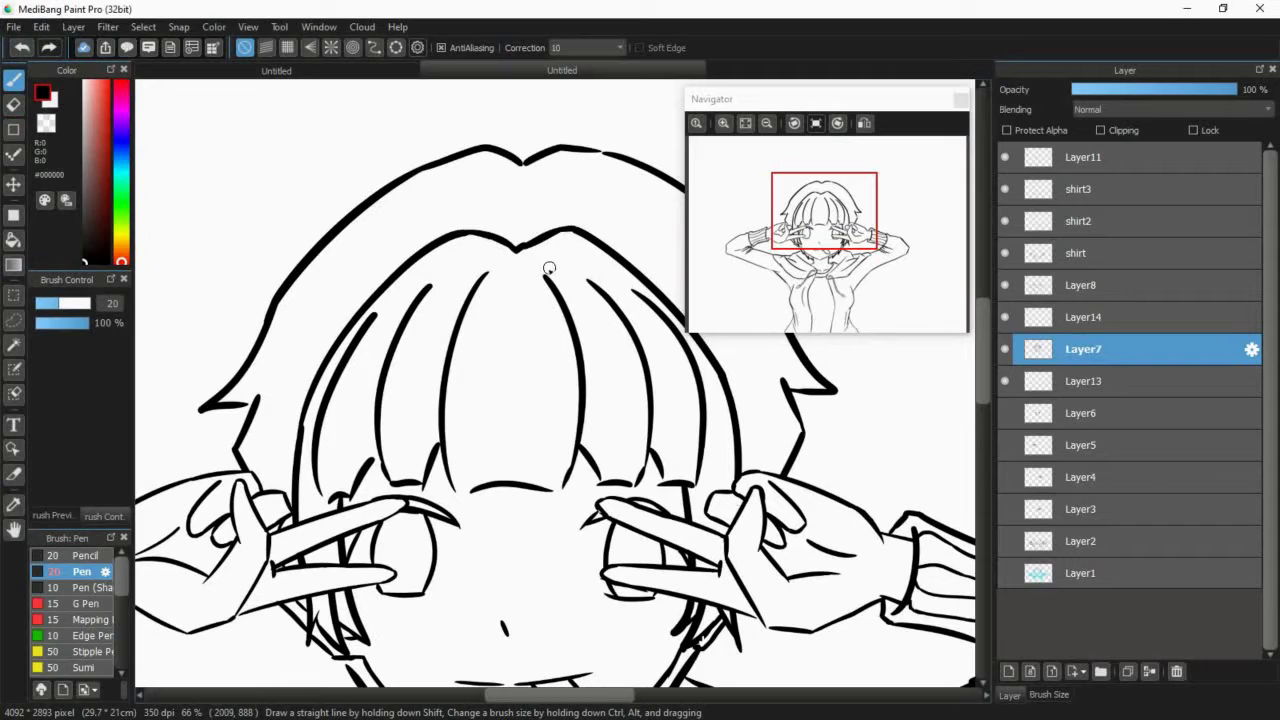
pyautogui.moveTo(525, 249); pyautogui.dragTo(572, 231)
pyautogui.hotkey('ctrl', 'z')
# - Draw thin extra strands inside the left bangs and along the left edge of the central lock
pyautogui.moveTo(424, 439); pyautogui.dragTo(421, 484)
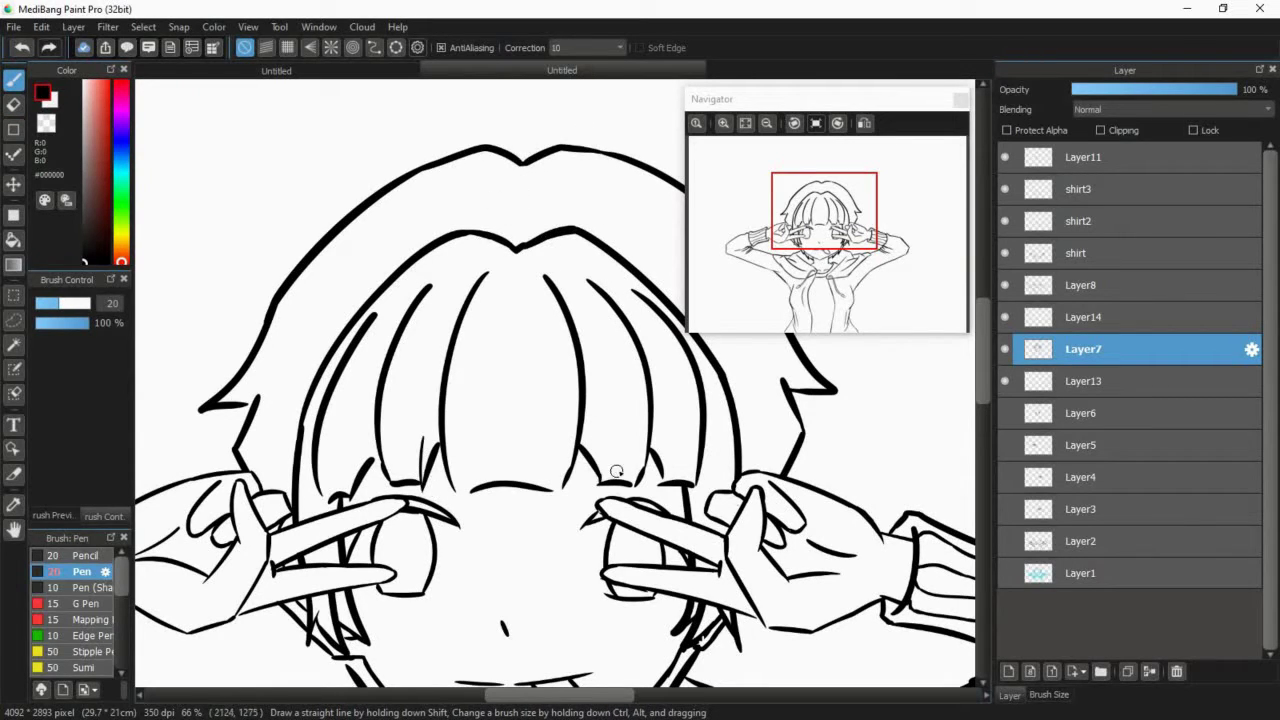
pyautogui.moveTo(363, 421); pyautogui.dragTo(346, 512)
pyautogui.moveTo(796, 246)
pyautogui.mouseDown()
pyautogui.moveTo(827, 226)
pyautogui.moveTo(814, 228)
pyautogui.mouseUp()
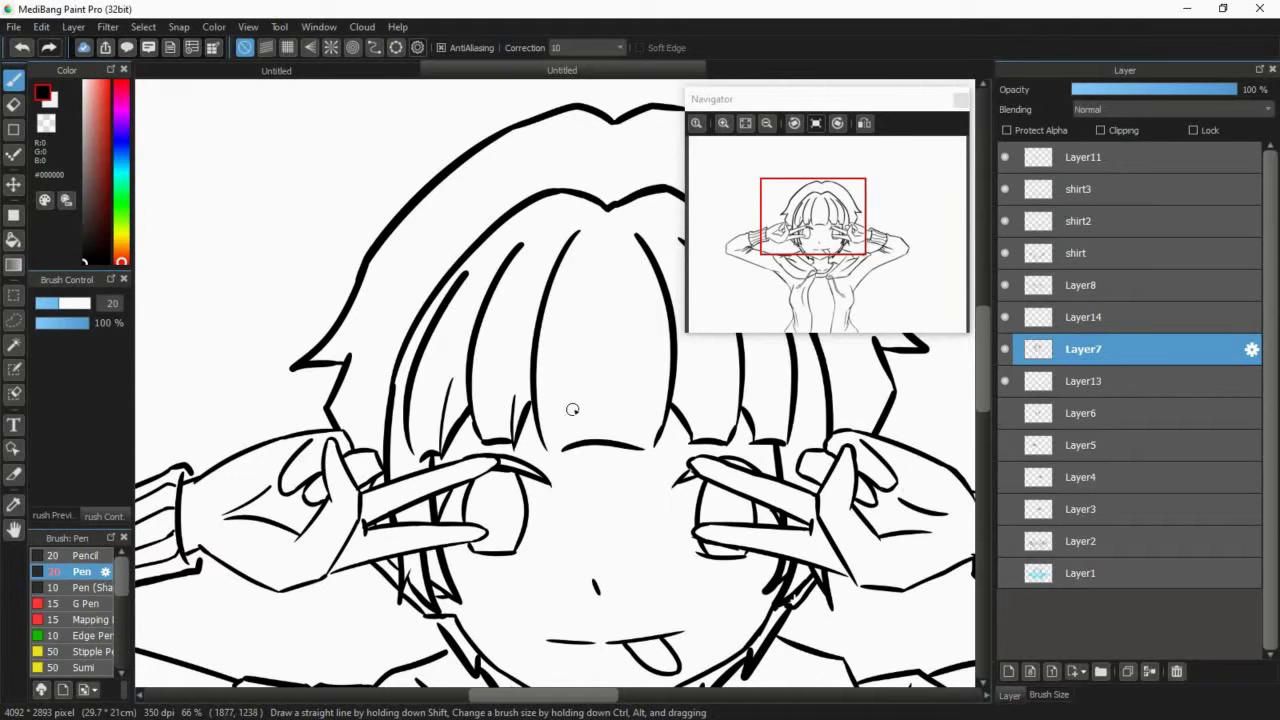
pyautogui.moveTo(549, 322); pyautogui.dragTo(560, 465)
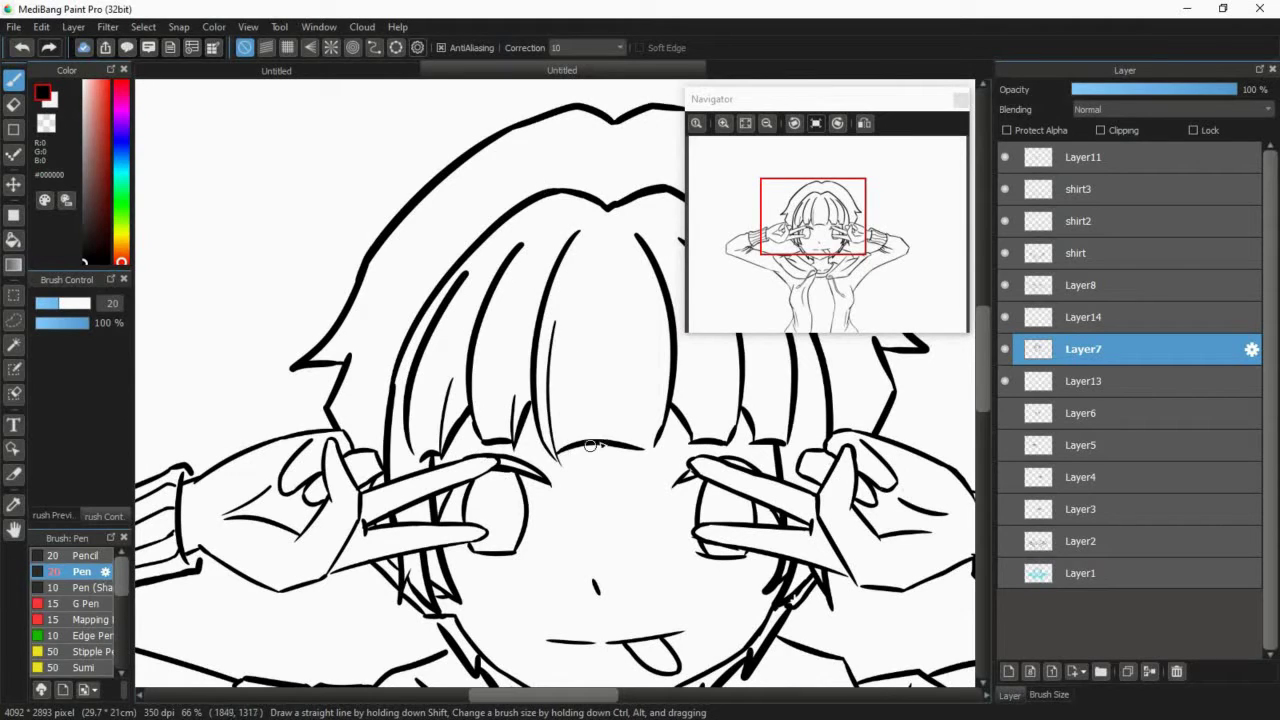
# - Draw a thin strand inside the central lock's right edge and bring it to a pointed tip
pyautogui.moveTo(632, 344); pyautogui.dragTo(639, 485)
pyautogui.hotkey('ctrl', 'z')
pyautogui.moveTo(641, 387); pyautogui.dragTo(642, 473)
pyautogui.moveTo(660, 438); pyautogui.dragTo(637, 470)
pyautogui.hotkey('ctrl', 'z')
pyautogui.moveTo(668, 410)
pyautogui.mouseDown()
pyautogui.moveTo(641, 472)
pyautogui.moveTo(664, 418)
pyautogui.moveTo(657, 438)
pyautogui.mouseUp()
pyautogui.hotkey('ctrl', 'z')
pyautogui.click(13, 104)
pyautogui.hotkey('ctrl', 'z')
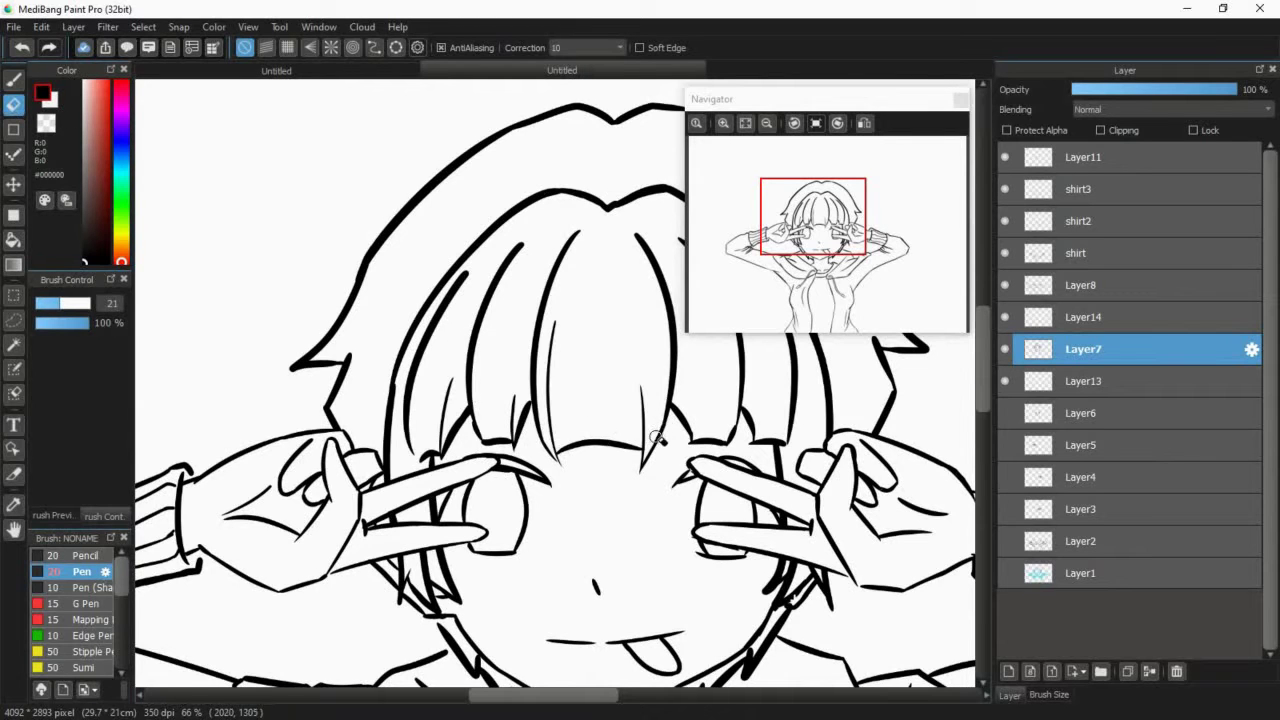
pyautogui.moveTo(819, 227); pyautogui.dragTo(829, 224)
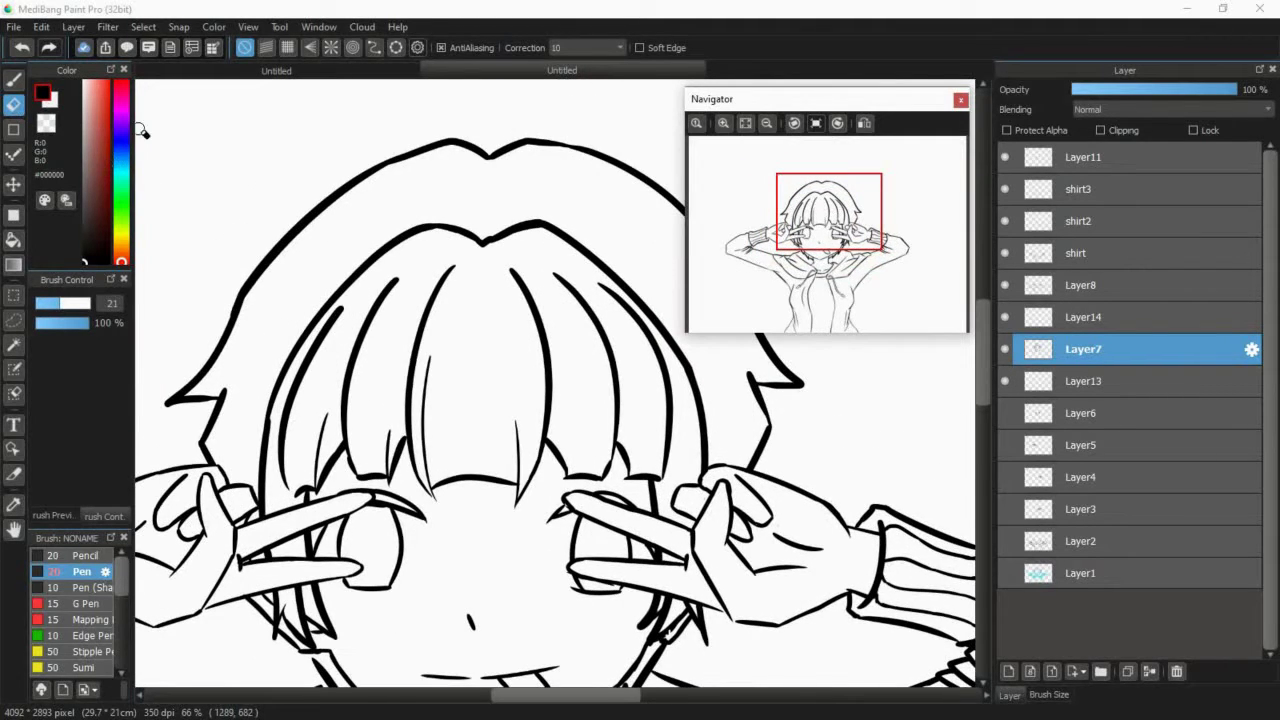
pyautogui.click(1120, 158)
pyautogui.click(1009, 672)
pyautogui.hotkey('ctrl', 'z')
# - Select Layer13, widen the colour and brush panels, and pick the pale pink #F3C8C8
pyautogui.click(1097, 380)
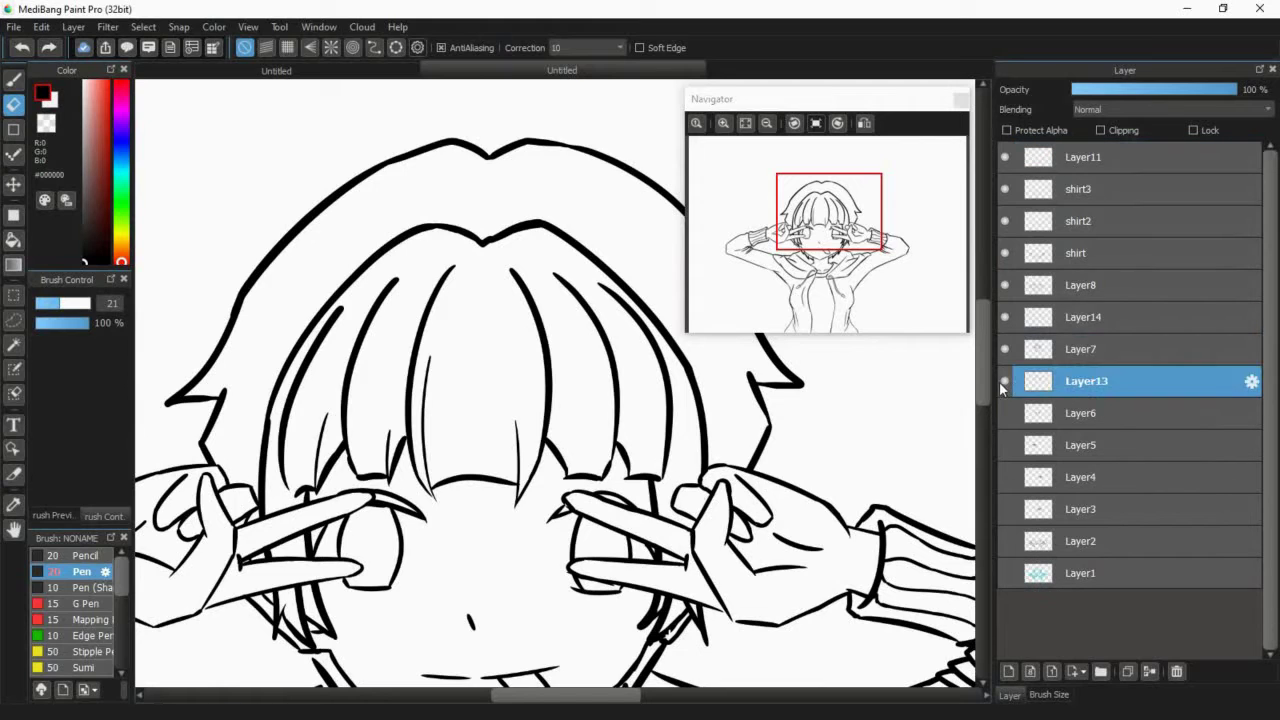
pyautogui.scroll(-2, 822, 212)
pyautogui.scroll(-3, 356, 221)
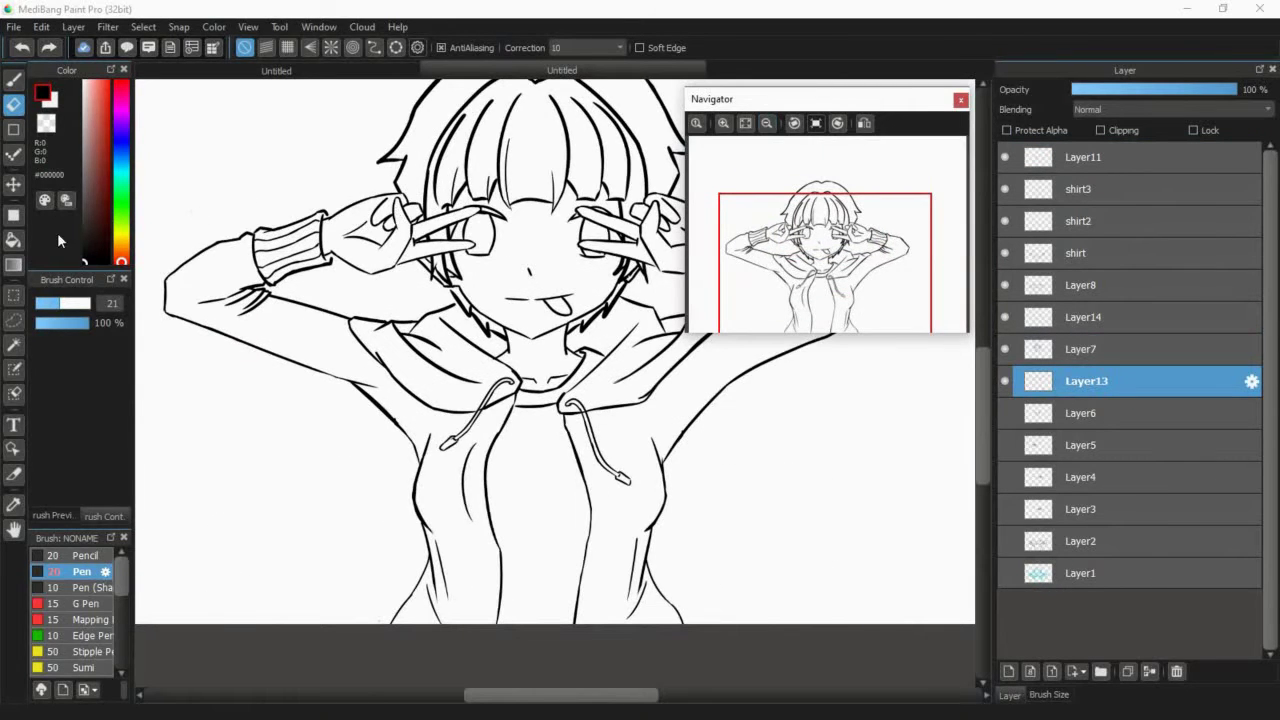
pyautogui.click(45, 201)
pyautogui.click(878, 184)
pyautogui.moveTo(134, 342); pyautogui.dragTo(185, 326)
pyautogui.moveTo(117, 85); pyautogui.dragTo(96, 88)
# - Choose the Watercolor brush for colouring the character on Layer13
pyautogui.click(13, 80)
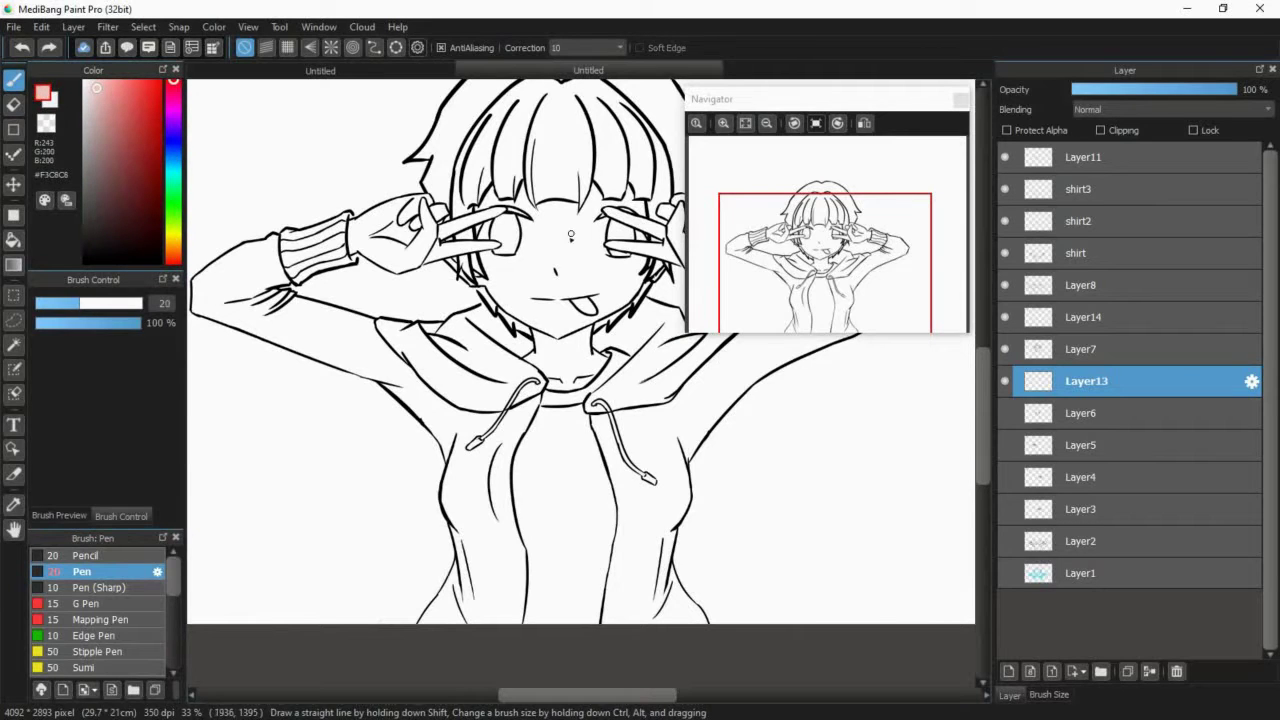
pyautogui.click(142, 303)
pyautogui.moveTo(175, 587); pyautogui.dragTo(179, 595)
pyautogui.scroll(-2, 180, 600)
pyautogui.click(100, 594)
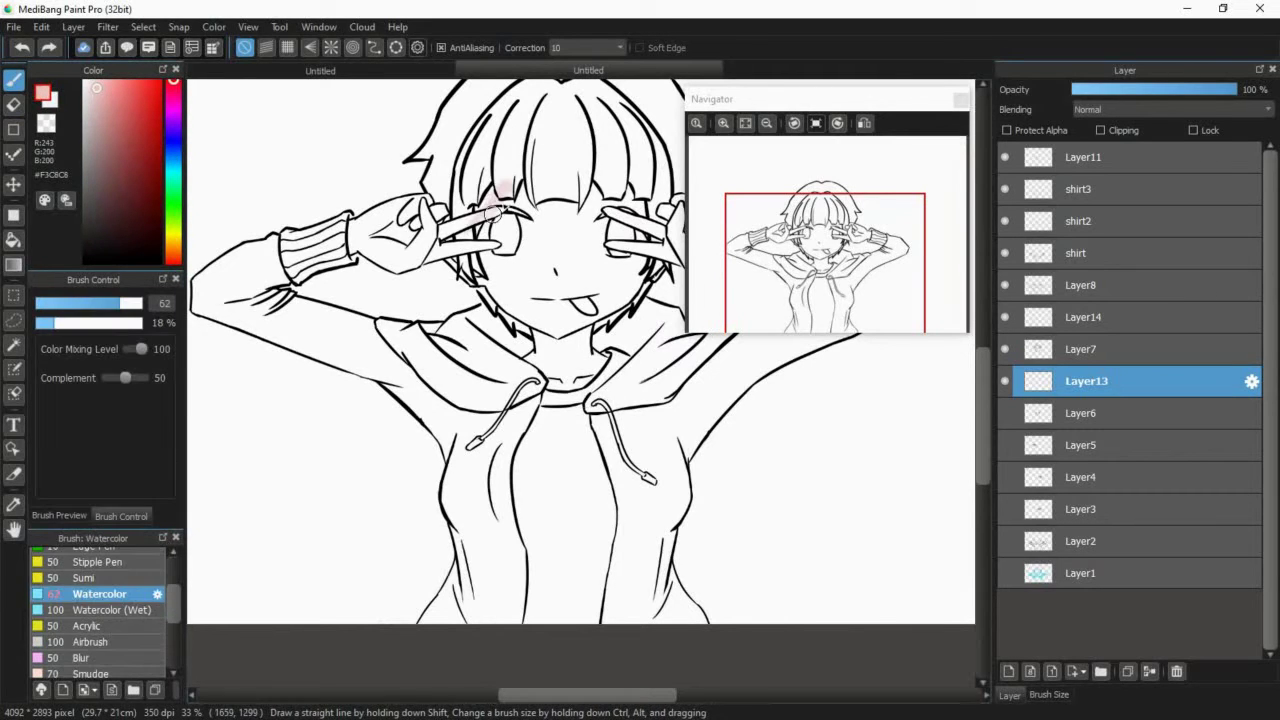
# - Try to paint the face, hands and neck in pale pink #F8D3D3 on Layer13
pyautogui.click(92, 85)
pyautogui.moveTo(525, 235)
pyautogui.mouseDown()
pyautogui.moveTo(515, 398)
pyautogui.moveTo(550, 401)
pyautogui.moveTo(618, 278)
pyautogui.moveTo(627, 197)
pyautogui.mouseUp()
pyautogui.moveTo(435, 235)
pyautogui.mouseDown()
pyautogui.moveTo(522, 241)
pyautogui.moveTo(453, 322)
pyautogui.mouseUp()
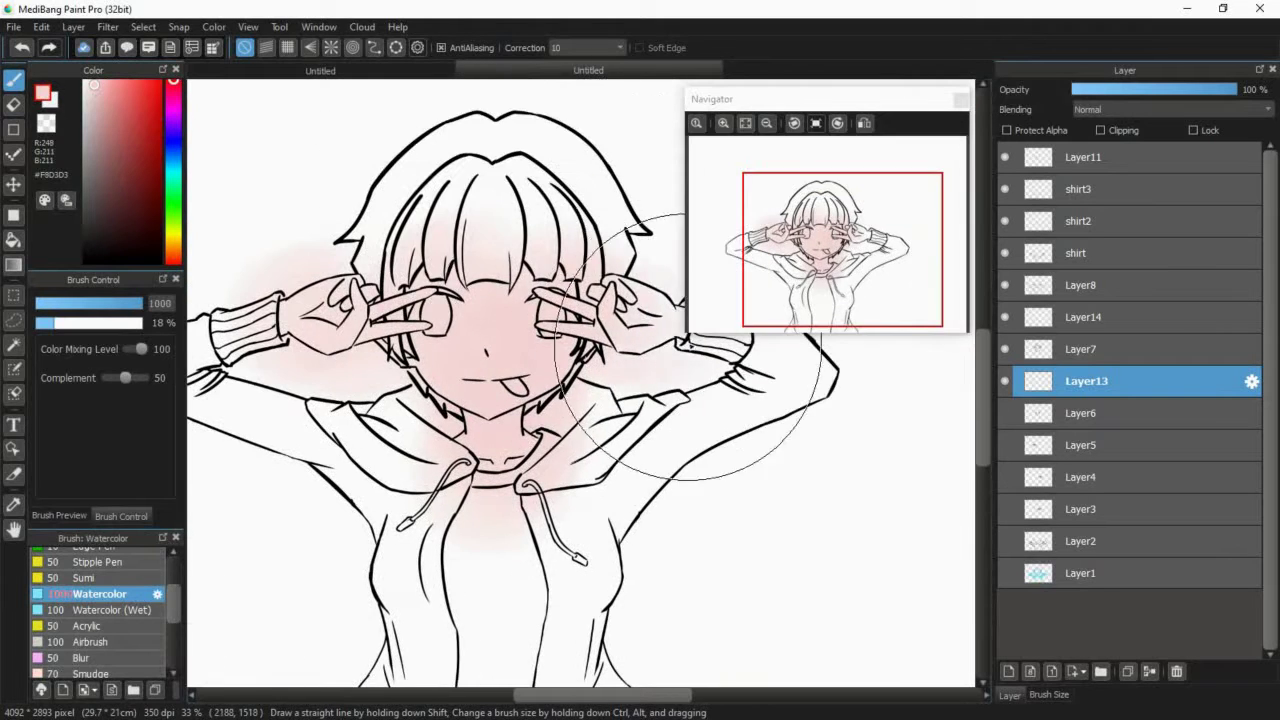
pyautogui.hotkey('ctrl', 'z')
pyautogui.hotkey('ctrl', 'z')
# - Paint the face, neck, hands and forearms in peach #FFD9C7 on Layer13 with the Watercolor brush at size 1000
pyautogui.click(174, 247)
pyautogui.moveTo(174, 250); pyautogui.dragTo(174, 255)
pyautogui.click(91, 89)
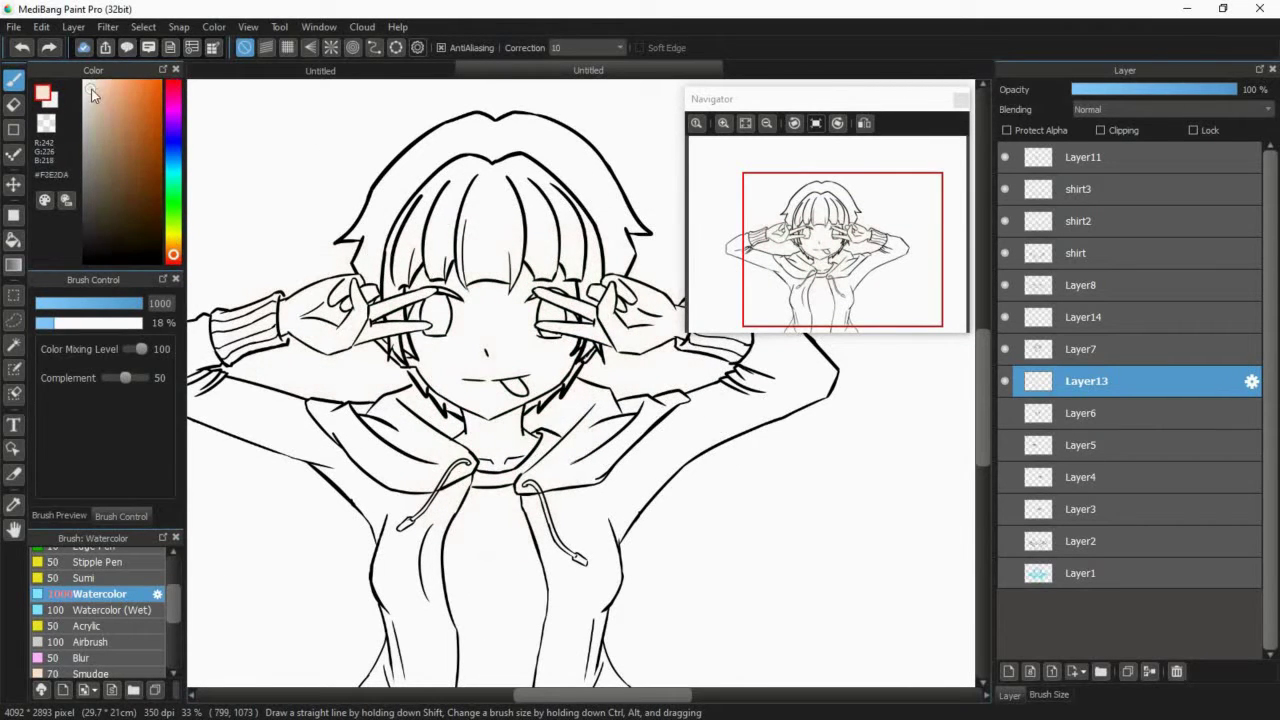
pyautogui.click(98, 82)
pyautogui.moveTo(480, 230)
pyautogui.mouseDown()
pyautogui.moveTo(500, 240)
pyautogui.moveTo(502, 458)
pyautogui.moveTo(320, 352)
pyautogui.moveTo(545, 350)
pyautogui.mouseUp()
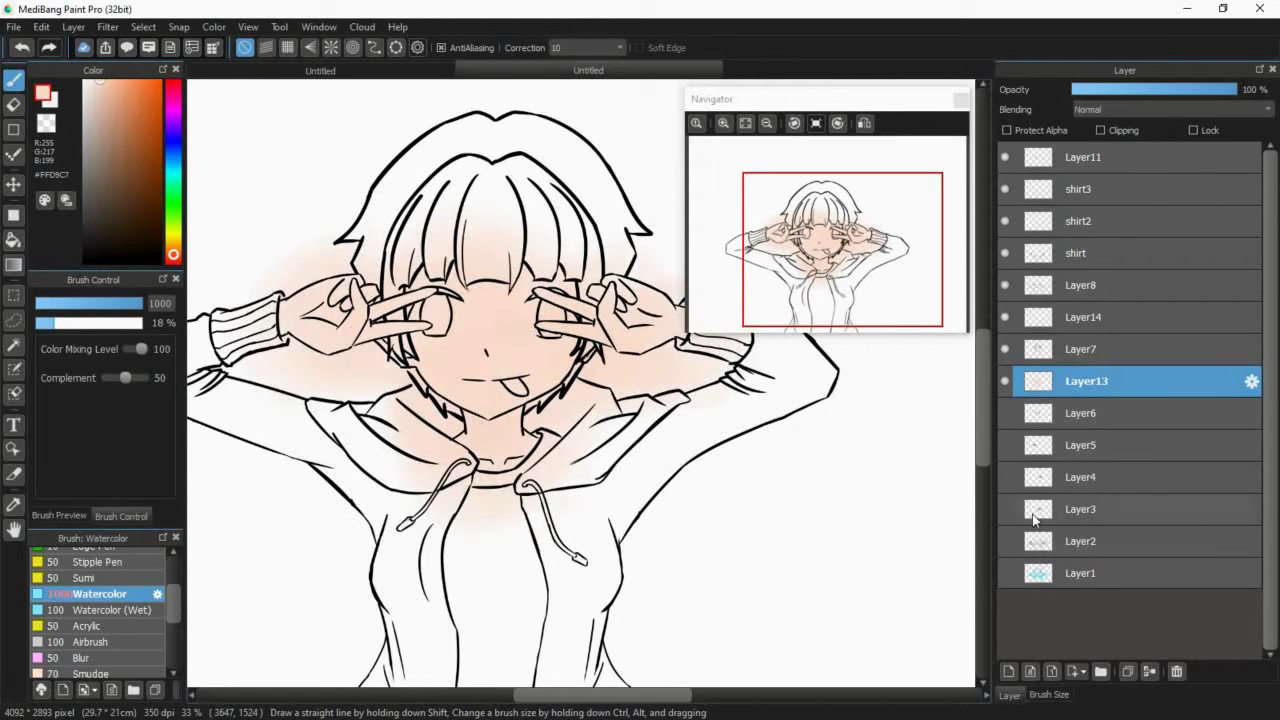
# - Add a new layer directly above Layer13 and pick the pale cyan #C7F7FF for the hair
pyautogui.click(1008, 671)
pyautogui.moveTo(806, 254); pyautogui.dragTo(836, 245)
pyautogui.moveTo(174, 243)
pyautogui.mouseDown()
pyautogui.moveTo(194, 88)
pyautogui.moveTo(173, 169)
pyautogui.mouseUp()
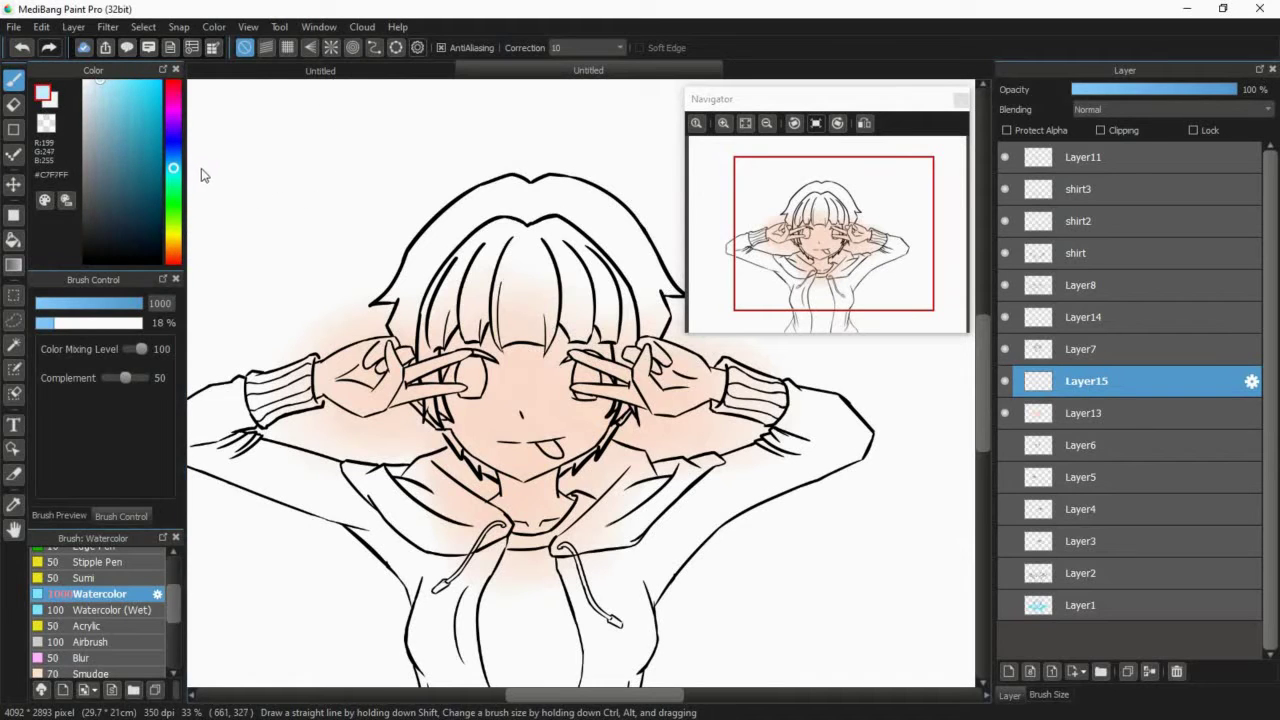
# - Try to paint the hair in pale cyan #C7F9FF with the Watercolor brush at size 61
pyautogui.moveTo(360, 130)
pyautogui.mouseDown()
pyautogui.moveTo(400, 114)
pyautogui.moveTo(471, 137)
pyautogui.mouseUp()
pyautogui.hotkey('ctrl', 'z')
pyautogui.click(120, 303)
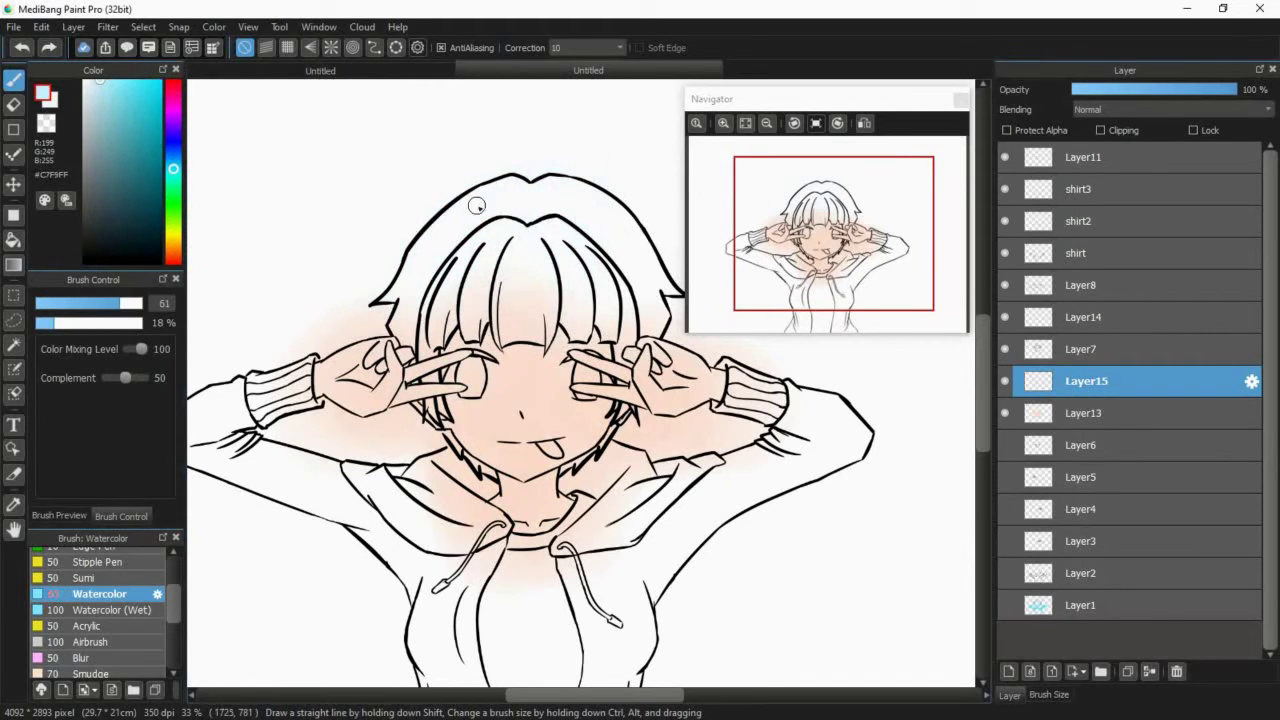
pyautogui.moveTo(477, 206)
pyautogui.mouseDown()
pyautogui.moveTo(400, 304)
pyautogui.moveTo(539, 184)
pyautogui.mouseUp()
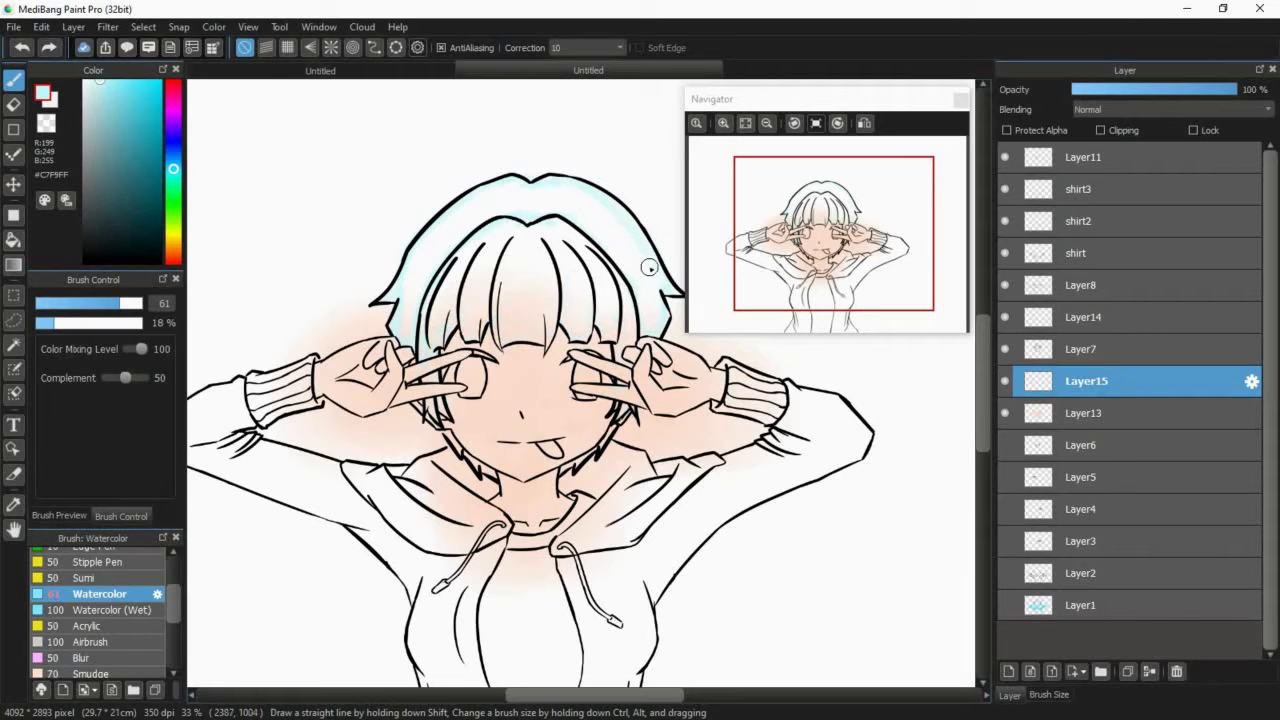
pyautogui.hotkey('ctrl', 'z')
pyautogui.hotkey('ctrl', 'z')
# - Lay a very pale cyan #E8FBFE wash over the hair with the Watercolor brush at size 120
pyautogui.click(90, 80)
pyautogui.click(140, 303)
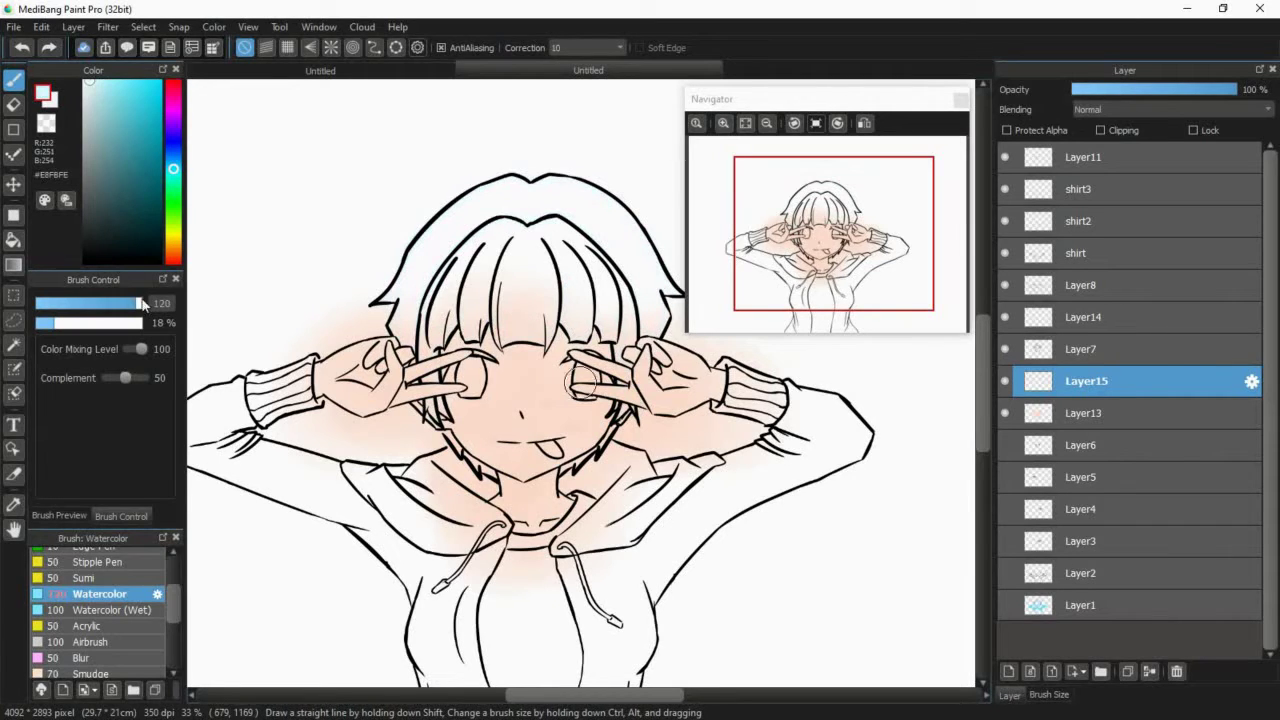
pyautogui.moveTo(488, 256); pyautogui.dragTo(419, 277)
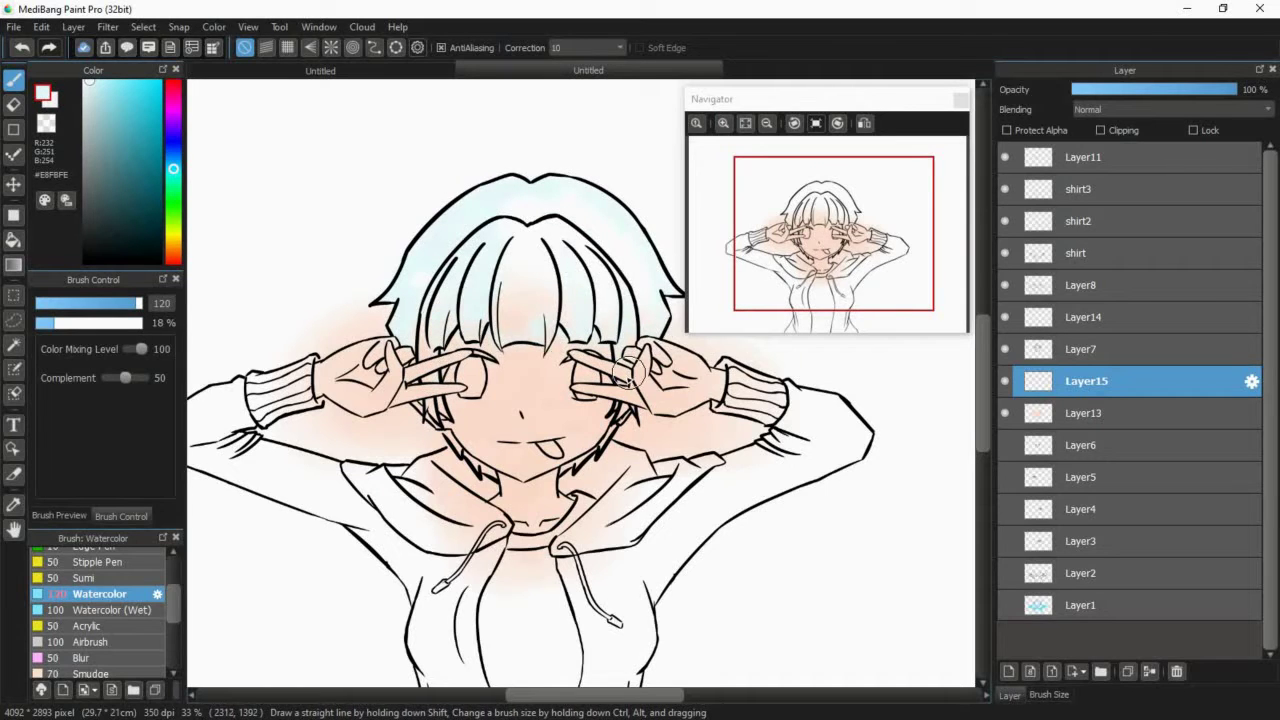
# - Even out the pale wash across the bangs with the Watercolor brush at size 253 and 35% opacity
pyautogui.click(723, 122)
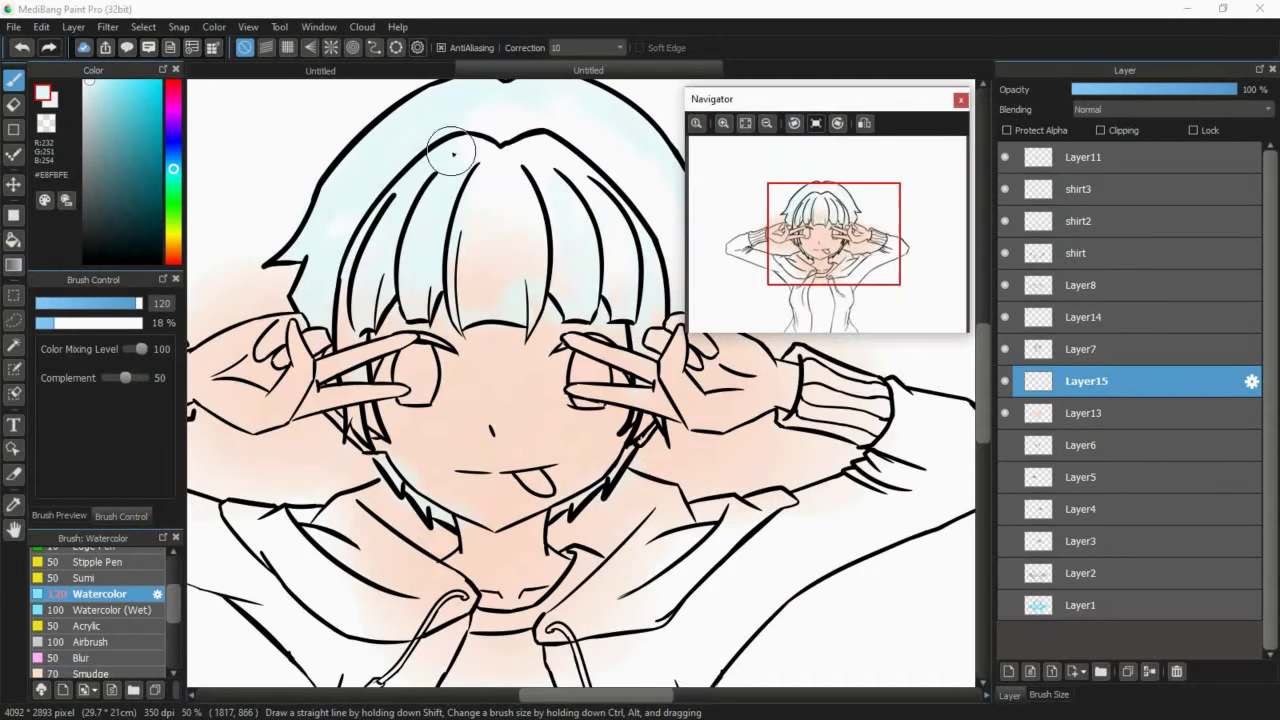
pyautogui.click(76, 323)
pyautogui.click(140, 303)
pyautogui.moveTo(497, 286)
pyautogui.mouseDown()
pyautogui.moveTo(657, 180)
pyautogui.moveTo(630, 220)
pyautogui.mouseUp()
# - Build up the bangs, crown and side locks in light blue #B6D9FF and the stronger blue #94C7FF
pyautogui.click(173, 156)
pyautogui.moveTo(394, 160); pyautogui.dragTo(345, 268)
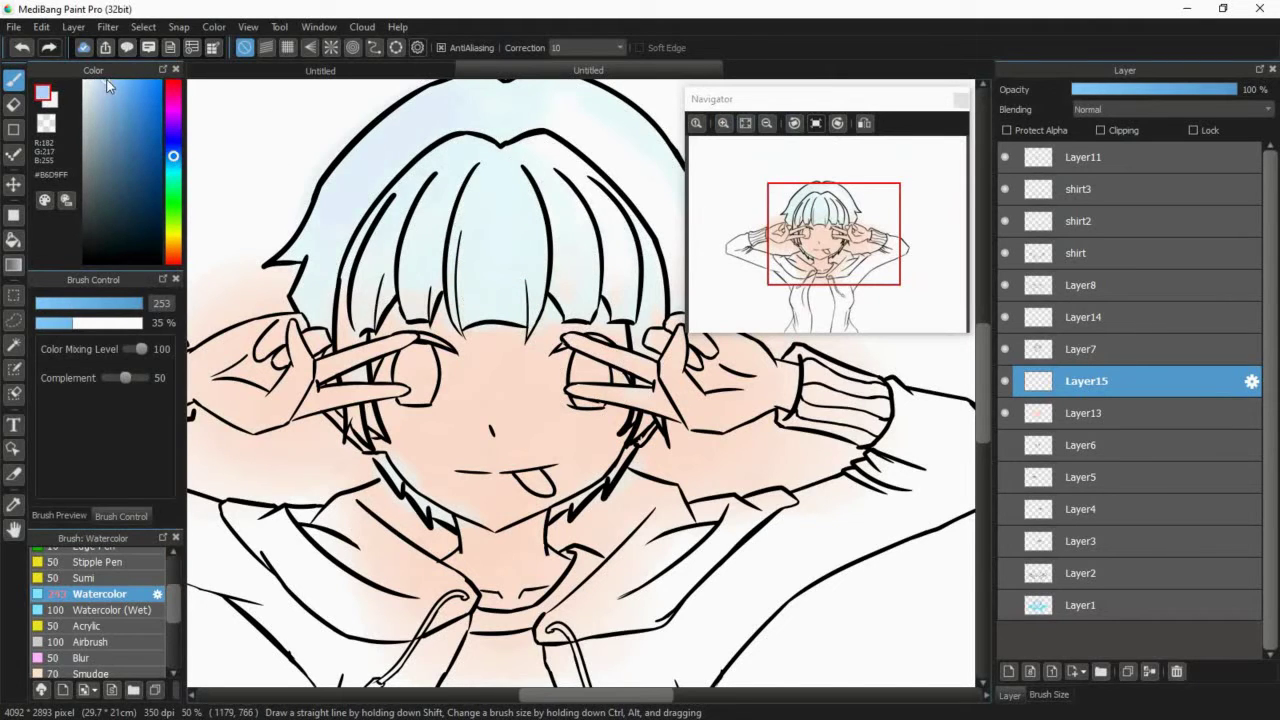
pyautogui.moveTo(355, 205)
pyautogui.mouseDown()
pyautogui.moveTo(464, 123)
pyautogui.moveTo(486, 183)
pyautogui.moveTo(562, 251)
pyautogui.moveTo(591, 228)
pyautogui.moveTo(582, 143)
pyautogui.moveTo(441, 116)
pyautogui.moveTo(552, 136)
pyautogui.moveTo(328, 236)
pyautogui.moveTo(346, 382)
pyautogui.moveTo(392, 455)
pyautogui.mouseUp()
pyautogui.scroll(-1, 445, 498)
pyautogui.moveTo(490, 325)
pyautogui.mouseDown()
pyautogui.moveTo(585, 290)
pyautogui.moveTo(440, 258)
pyautogui.moveTo(428, 330)
pyautogui.moveTo(545, 325)
pyautogui.mouseUp()
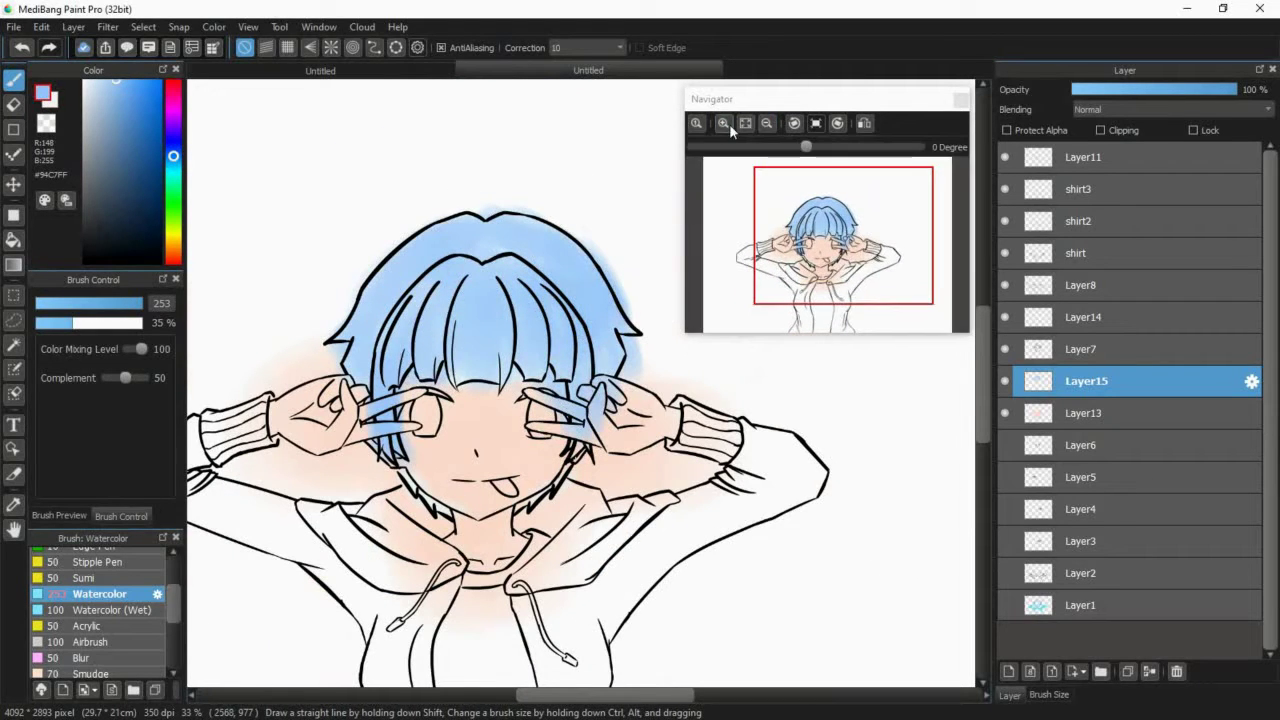
pyautogui.click(724, 123)
pyautogui.moveTo(360, 400); pyautogui.dragTo(557, 423)
# - Erase the blue overspill outside the hair's upper-left outline on Layer15 with the eraser at size 38
pyautogui.press('e')
pyautogui.scroll(3, 432, 215)
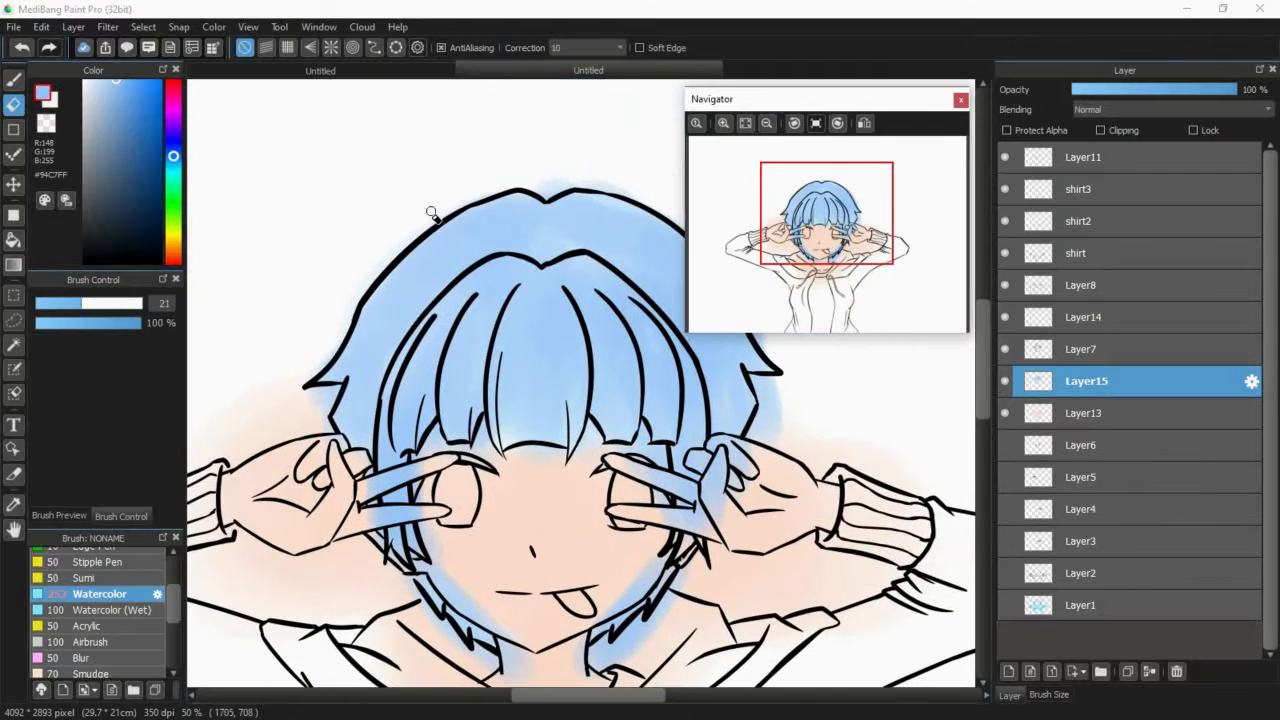
pyautogui.moveTo(482, 194); pyautogui.dragTo(411, 230)
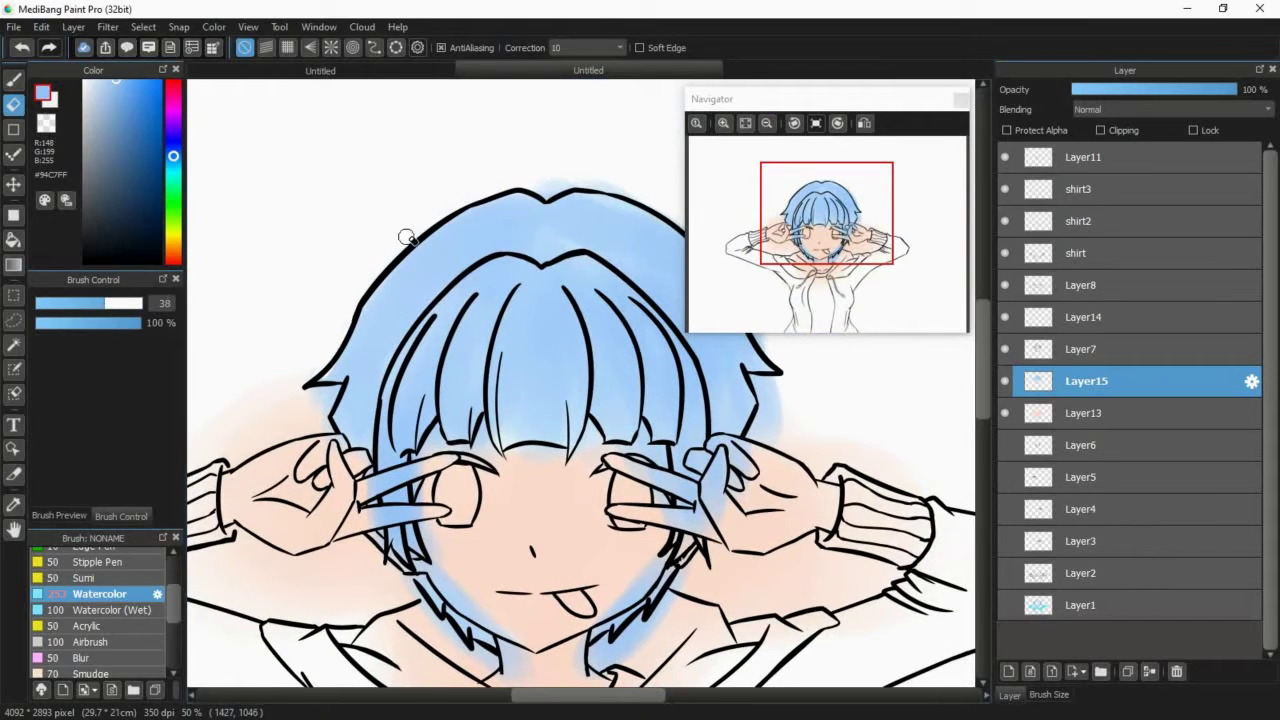
pyautogui.moveTo(851, 231); pyautogui.dragTo(832, 241)
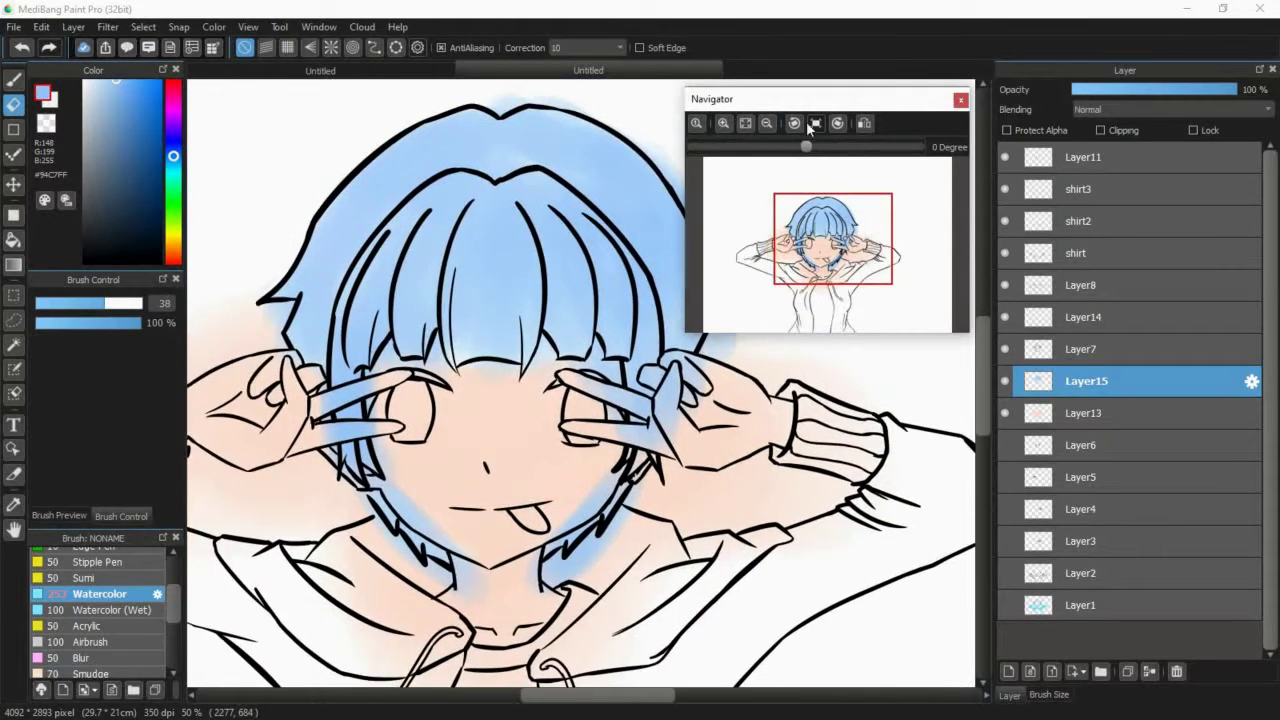
pyautogui.click(746, 123)
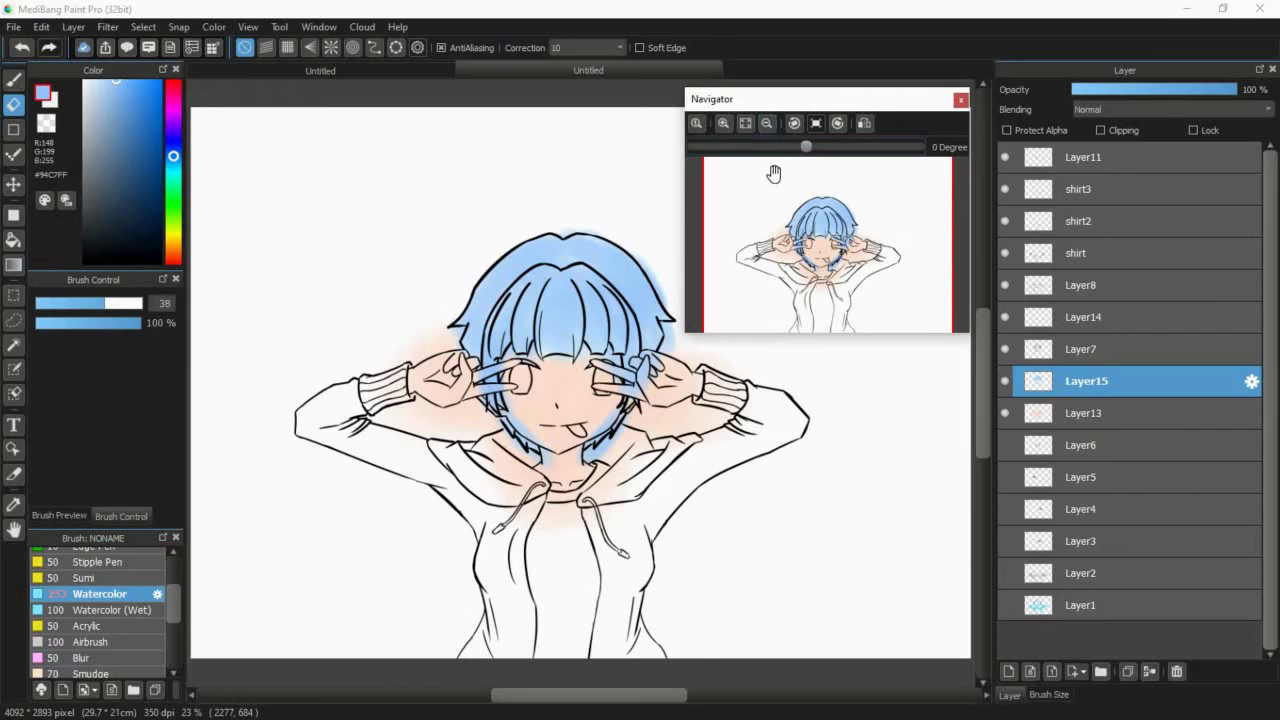
# - Toggle the visibility of the shirt layer and Layer8 to check which lines they hold
pyautogui.click(1109, 311)
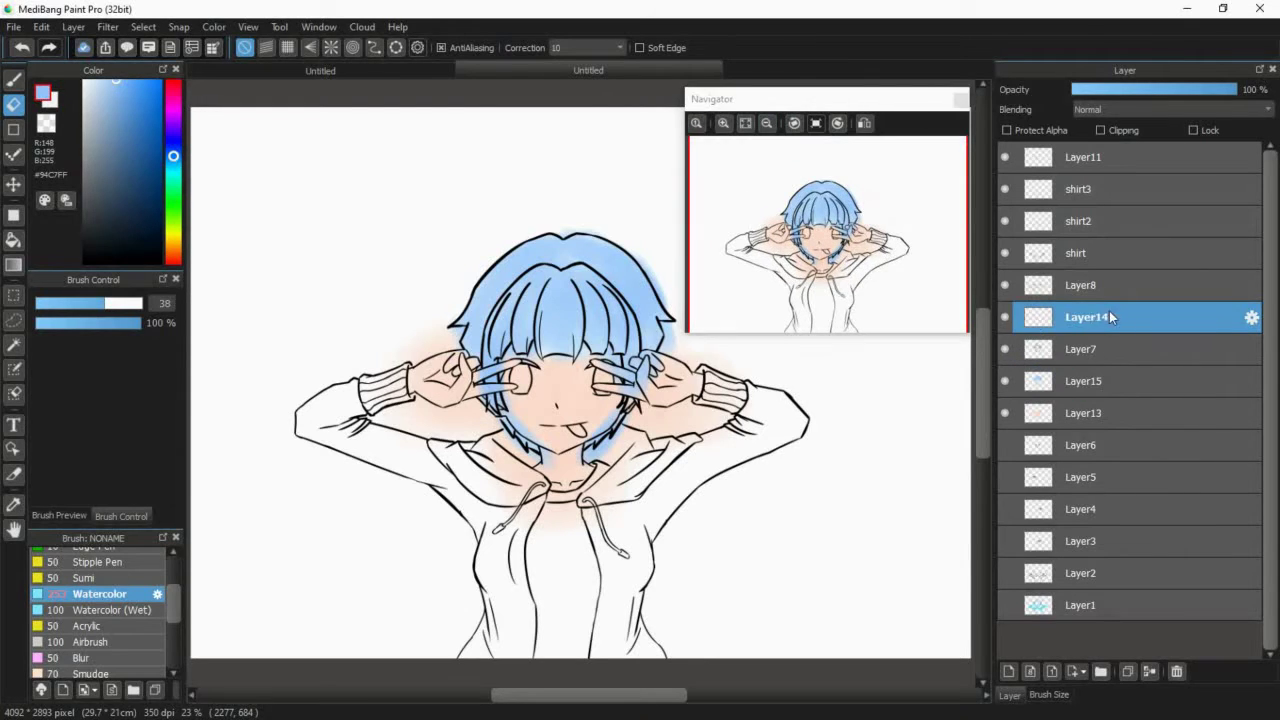
pyautogui.click(1006, 266)
pyautogui.click(1006, 266)
pyautogui.click(1063, 160)
pyautogui.click(1005, 280)
pyautogui.click(1005, 280)
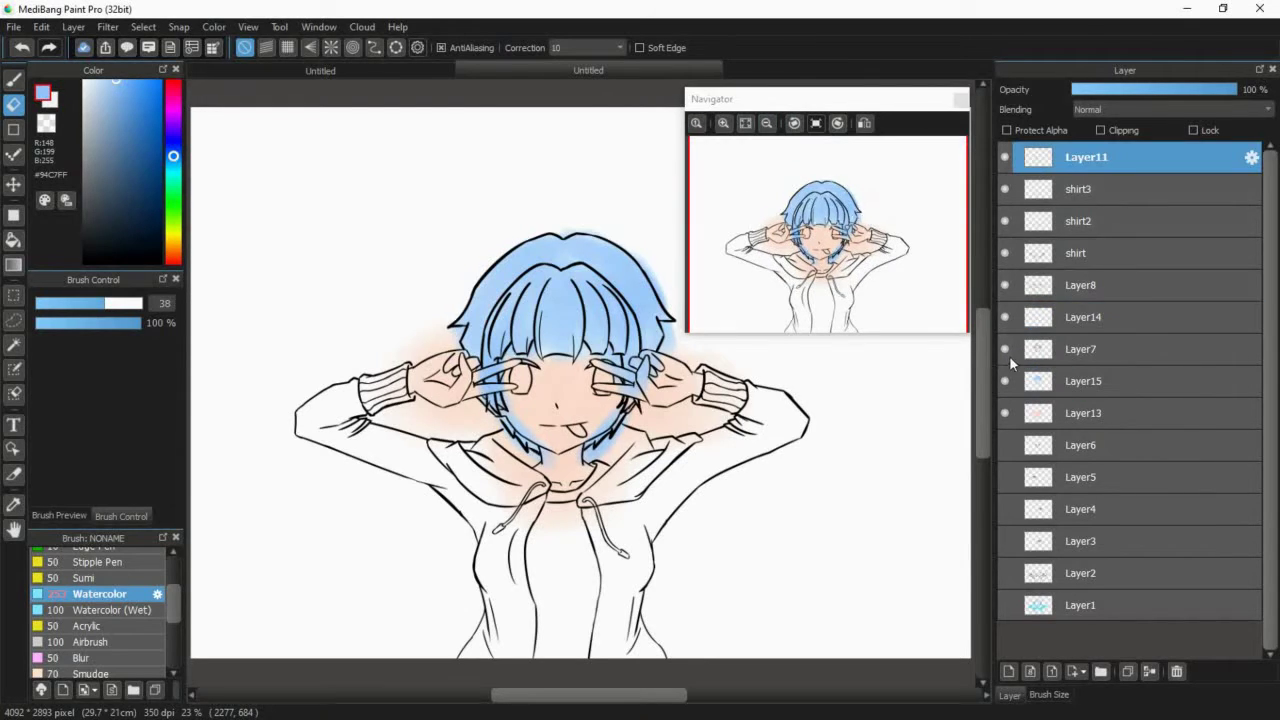
# - Touch up the hair's upper-left outline on Layer7 with the Pen at size 26 and the eraser at size 38
pyautogui.click(1061, 359)
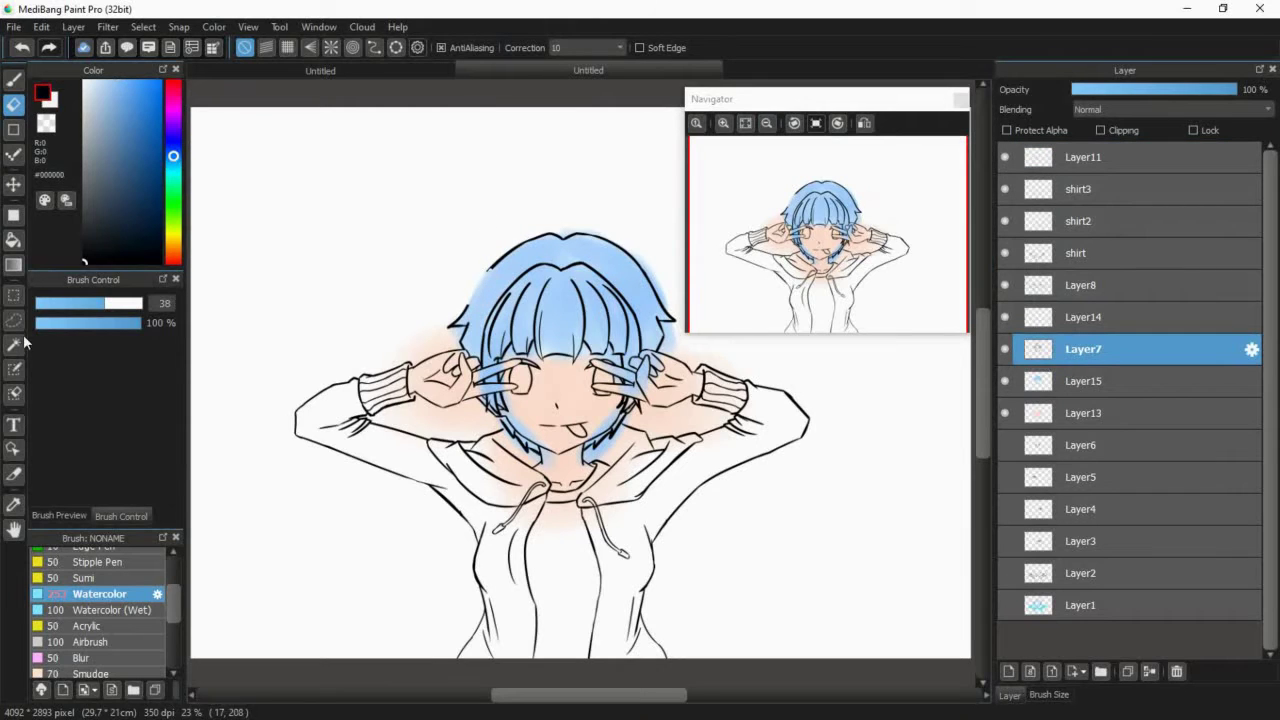
pyautogui.click(14, 80)
pyautogui.moveTo(172, 598); pyautogui.dragTo(172, 560)
pyautogui.click(88, 572)
pyautogui.moveTo(101, 305); pyautogui.dragTo(91, 306)
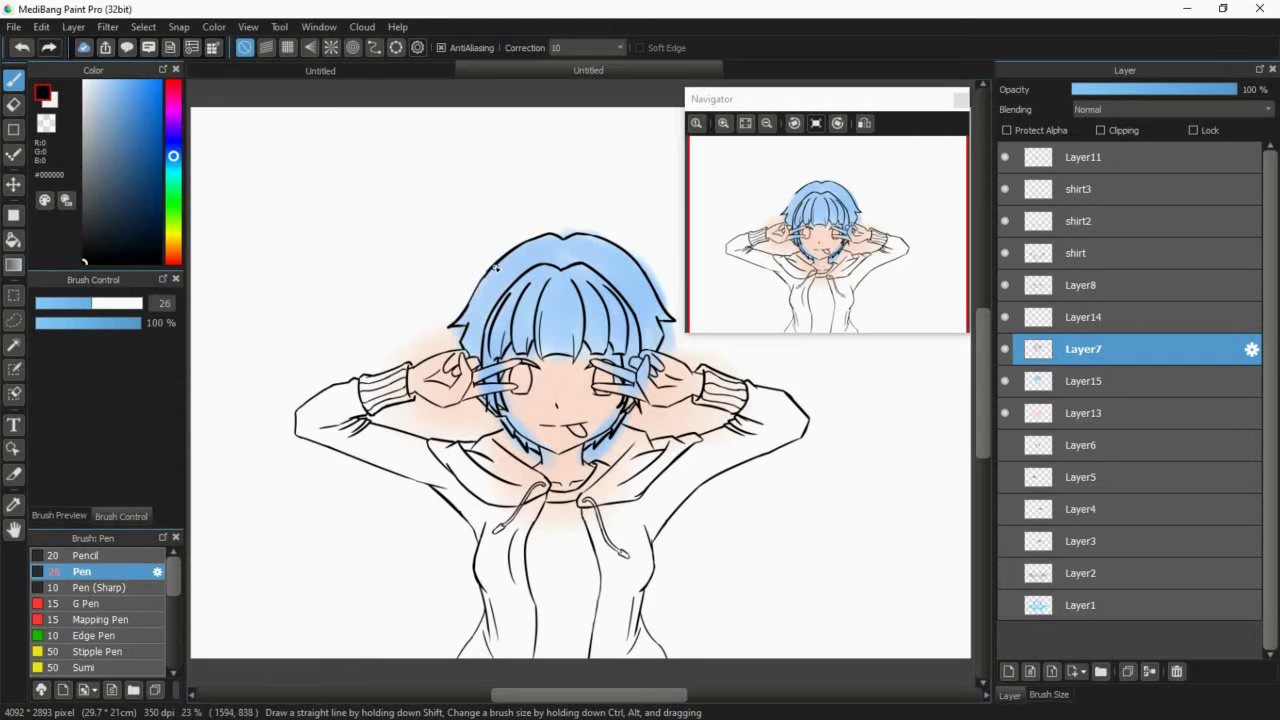
pyautogui.scroll(5, 495, 267)
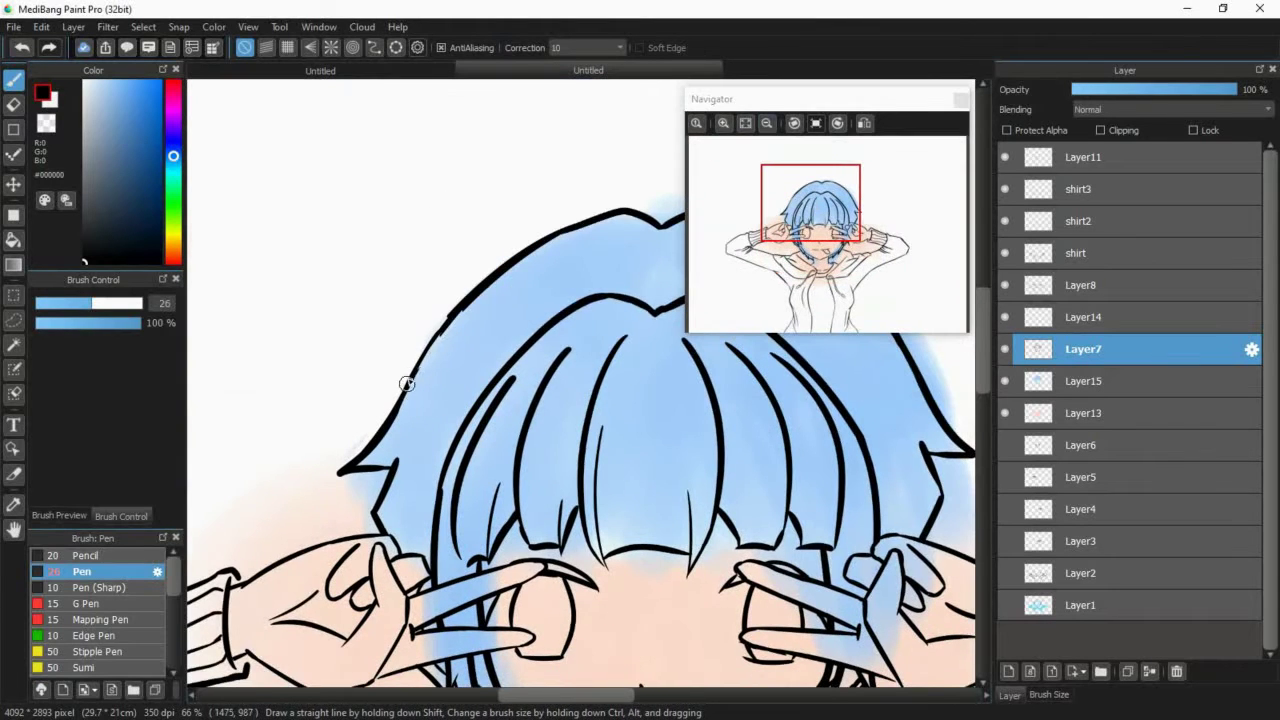
pyautogui.press('e')
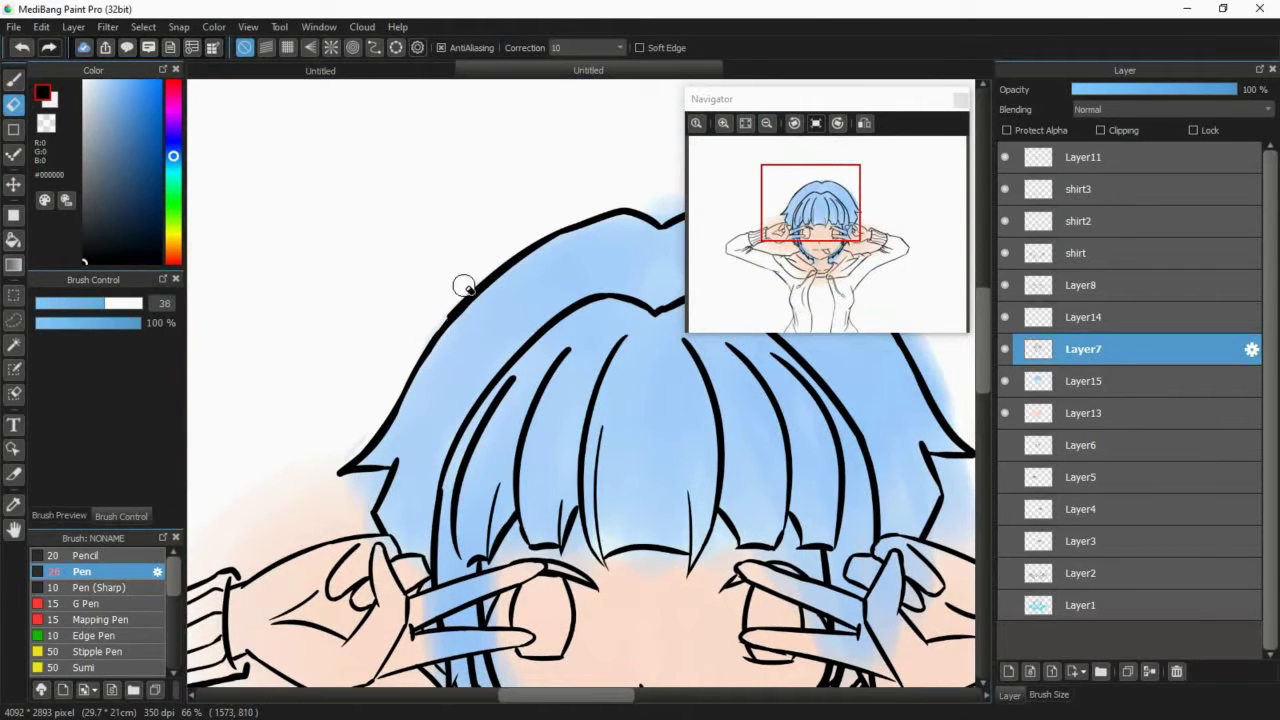
pyautogui.press('b')
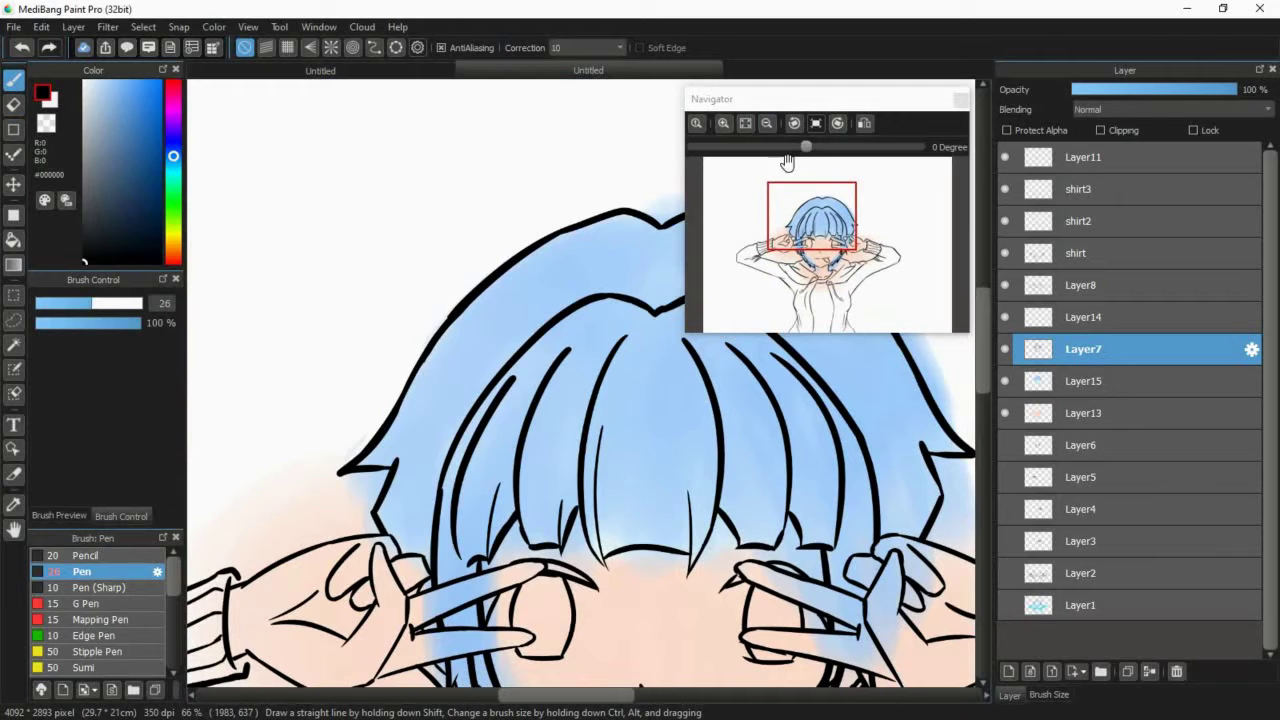
# - Return to Layer15, sample the hair's light blue #ACD4FE and select the Watercolor brush at size 253 and 35% opacity
pyautogui.click(1084, 381)
pyautogui.click(14, 504)
pyautogui.click(425, 410)
pyautogui.moveTo(172, 579); pyautogui.dragTo(172, 605)
pyautogui.click(152, 597)
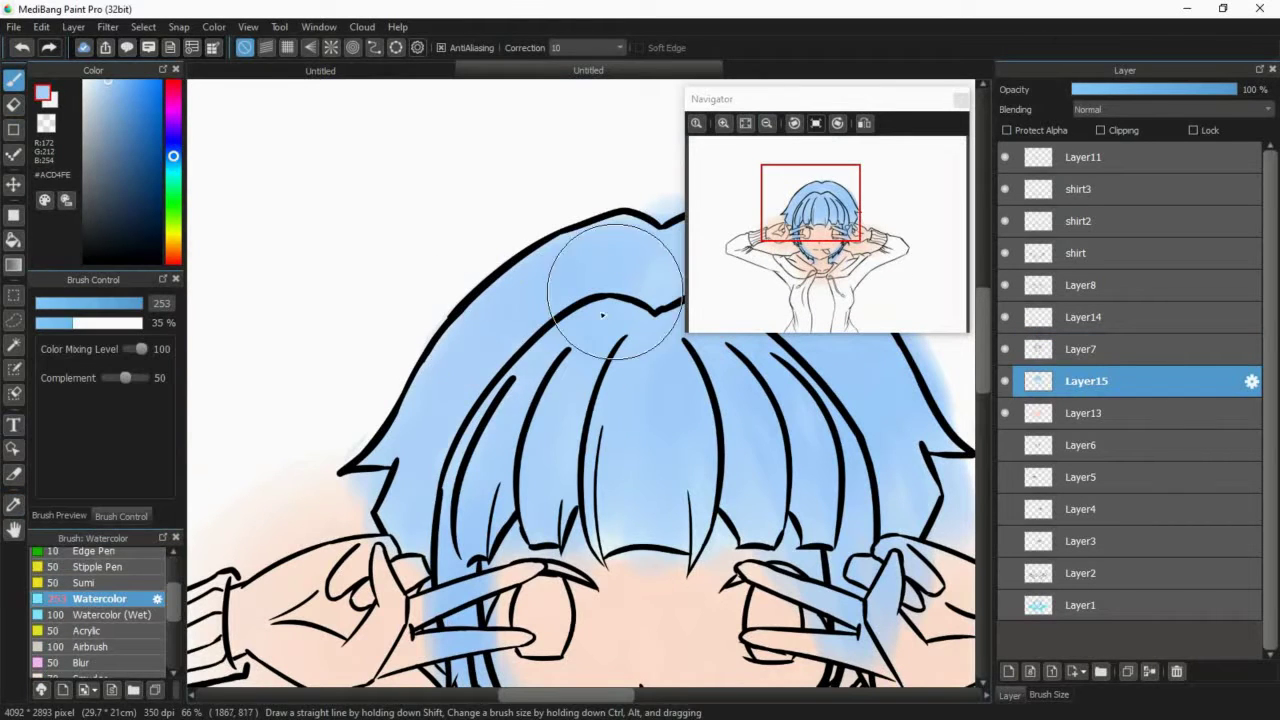
pyautogui.scroll(-5, 590, 240)
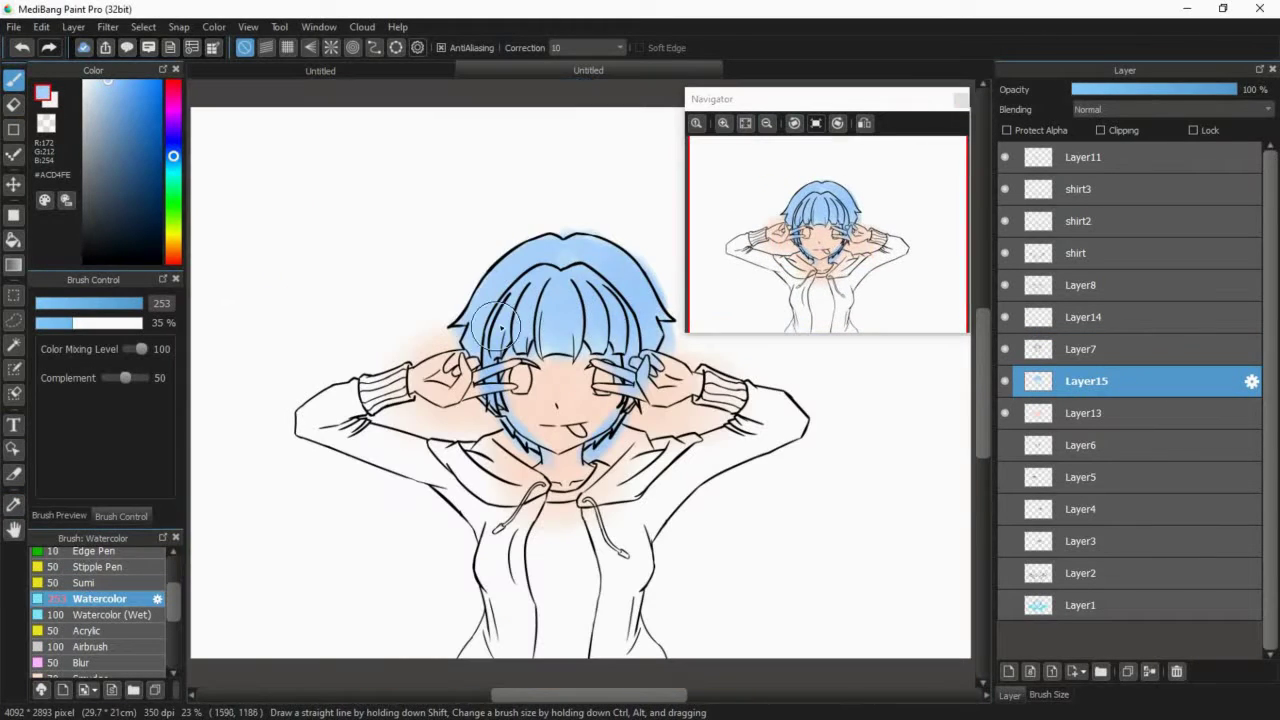
# - Erase the blue covering the fingers of the hand on the picture's left on Layer15 with the eraser at size 38
pyautogui.moveTo(785, 240)
pyautogui.mouseDown()
pyautogui.moveTo(772, 251)
pyautogui.moveTo(788, 250)
pyautogui.mouseUp()
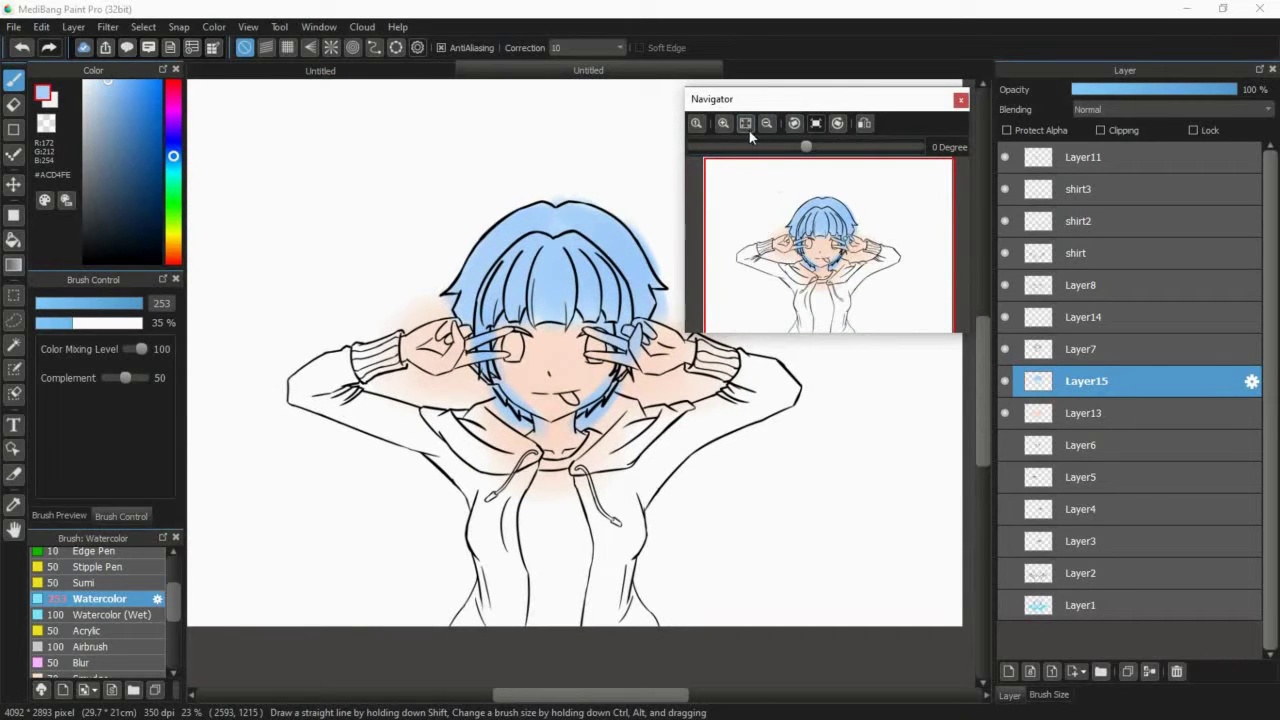
pyautogui.click(723, 123)
pyautogui.click(723, 123)
pyautogui.click(723, 123)
pyautogui.click(723, 123)
pyautogui.click(798, 224)
pyautogui.click(117, 303)
pyautogui.click(14, 104)
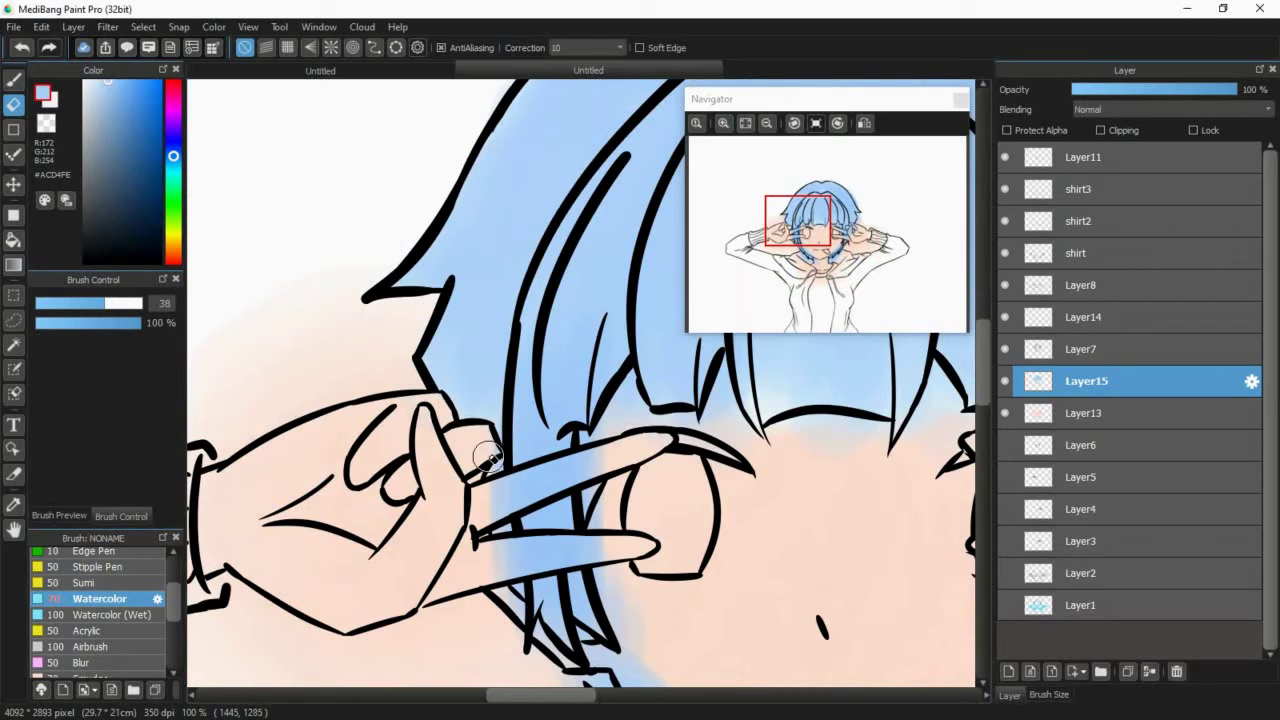
pyautogui.moveTo(600, 543)
pyautogui.mouseDown()
pyautogui.moveTo(556, 564)
pyautogui.moveTo(492, 569)
pyautogui.mouseUp()
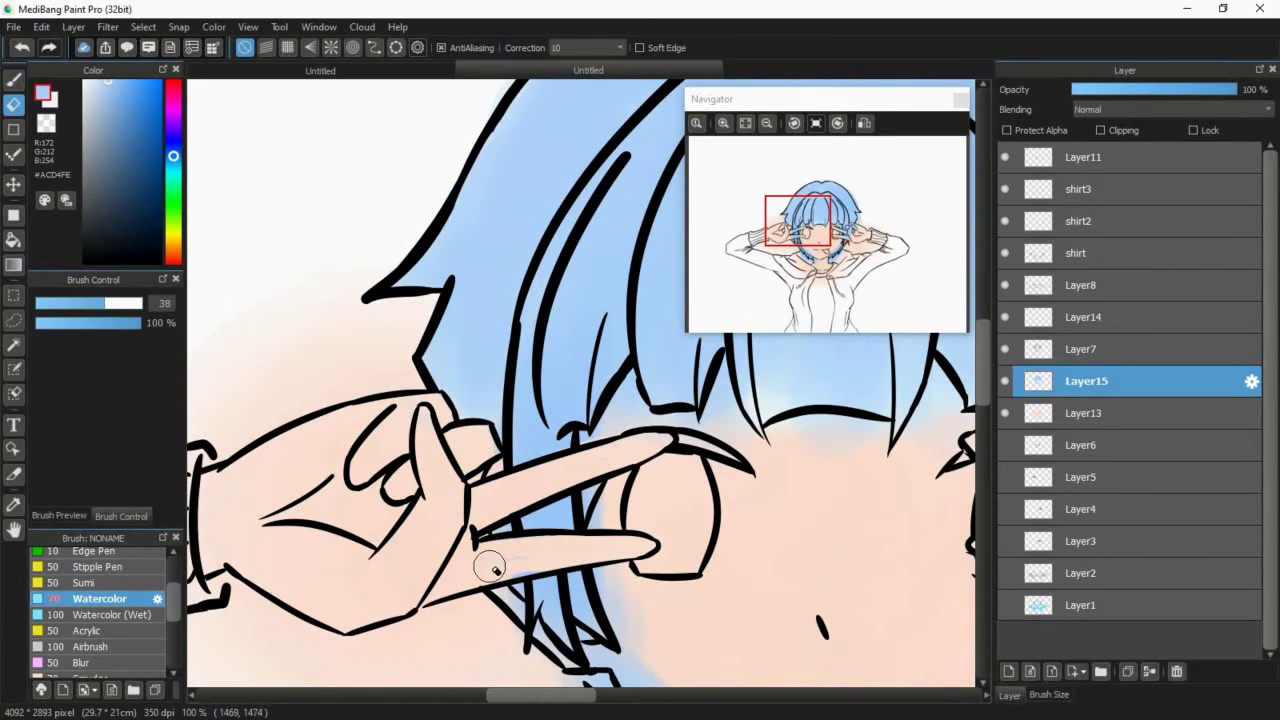
# - Erase the blue overspill around the left side lock, jaw and neck with the eraser at size 48
pyautogui.moveTo(816, 244); pyautogui.dragTo(813, 257)
pyautogui.moveTo(452, 194)
pyautogui.mouseDown()
pyautogui.moveTo(443, 252)
pyautogui.moveTo(458, 274)
pyautogui.mouseUp()
pyautogui.moveTo(481, 367)
pyautogui.mouseDown()
pyautogui.moveTo(491, 425)
pyautogui.moveTo(618, 509)
pyautogui.mouseUp()
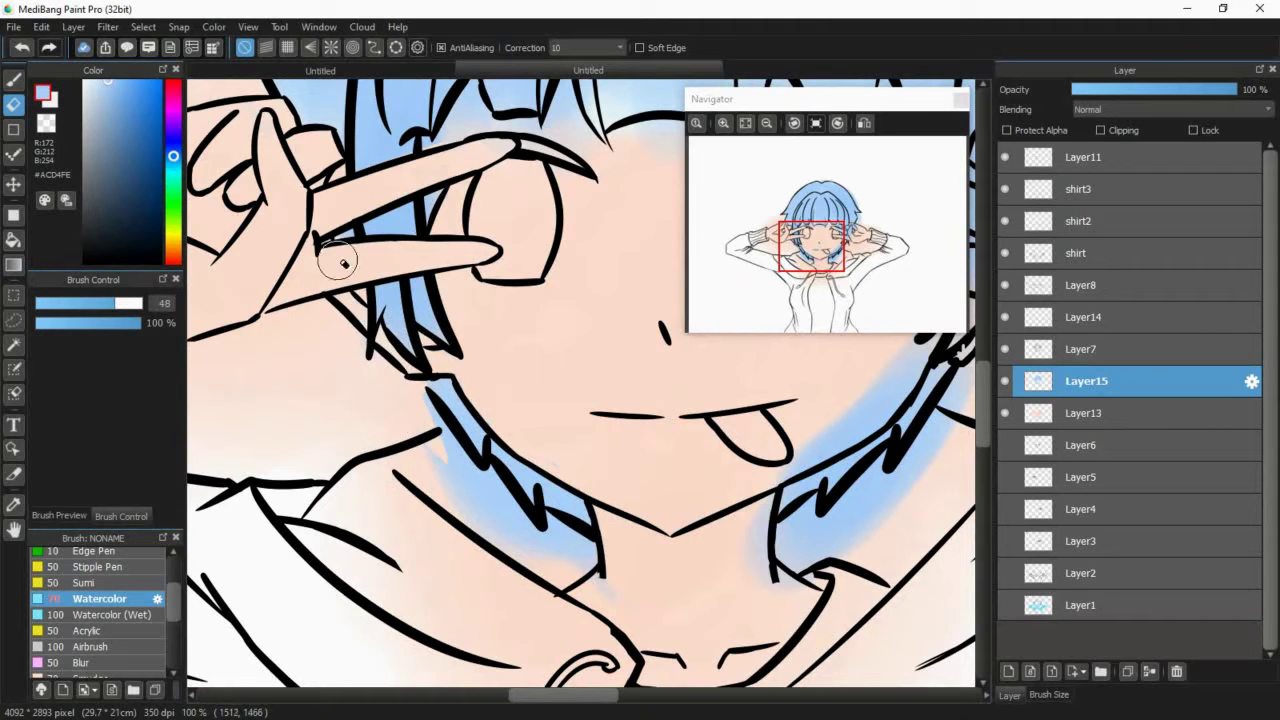
pyautogui.moveTo(490, 541); pyautogui.dragTo(482, 476)
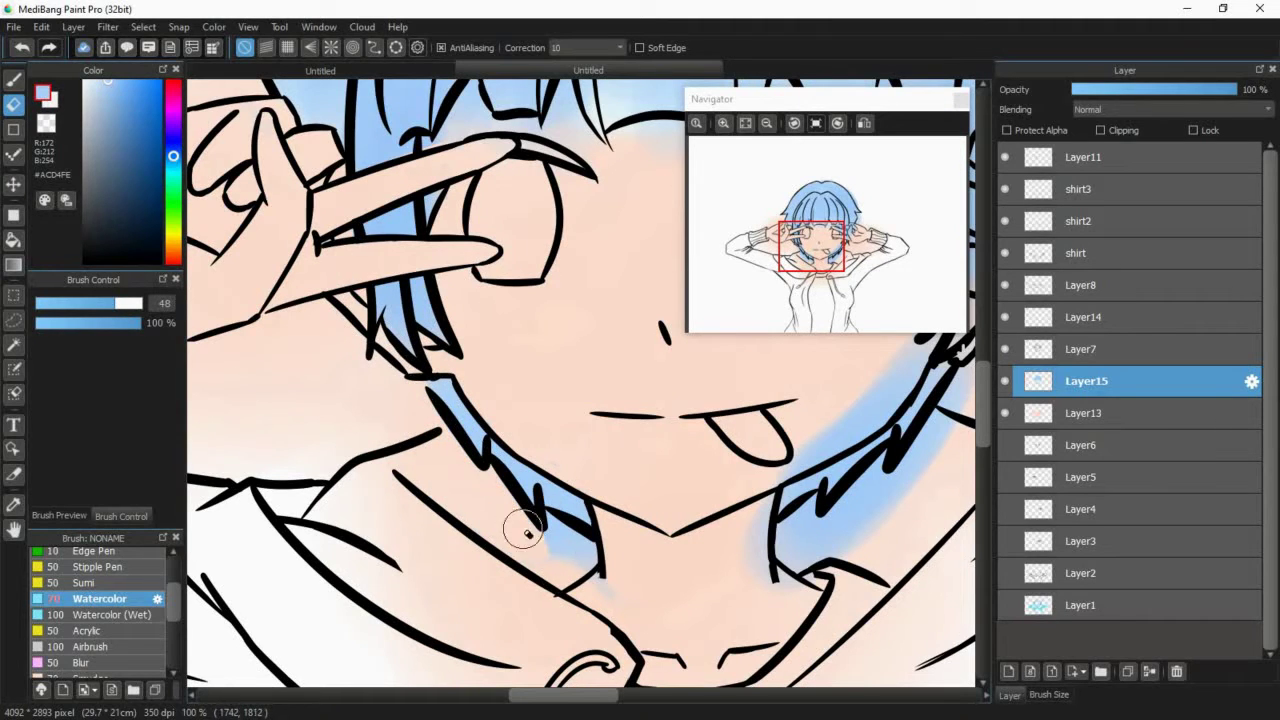
# - Erase the blue overspill beneath the bangs, around the right eye and along the right jaw using eraser sizes 48 and 126
pyautogui.moveTo(839, 243); pyautogui.dragTo(818, 230)
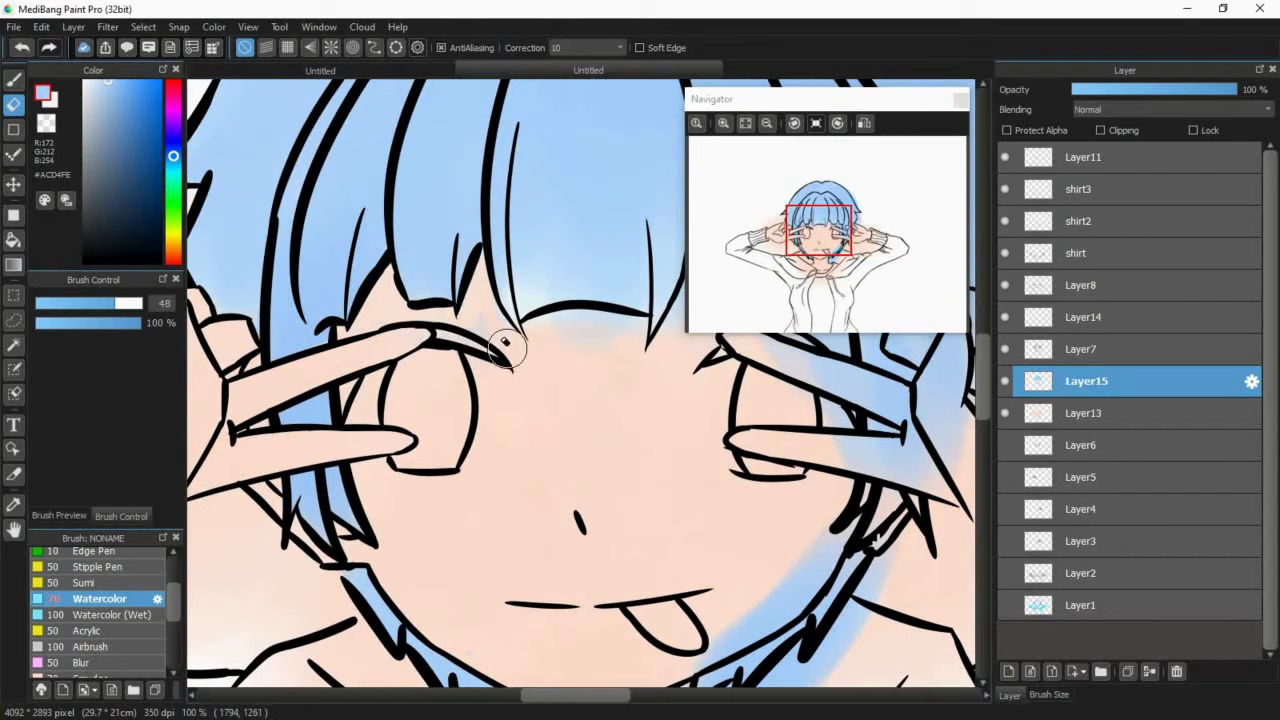
pyautogui.hscroll(3, 570, 363)
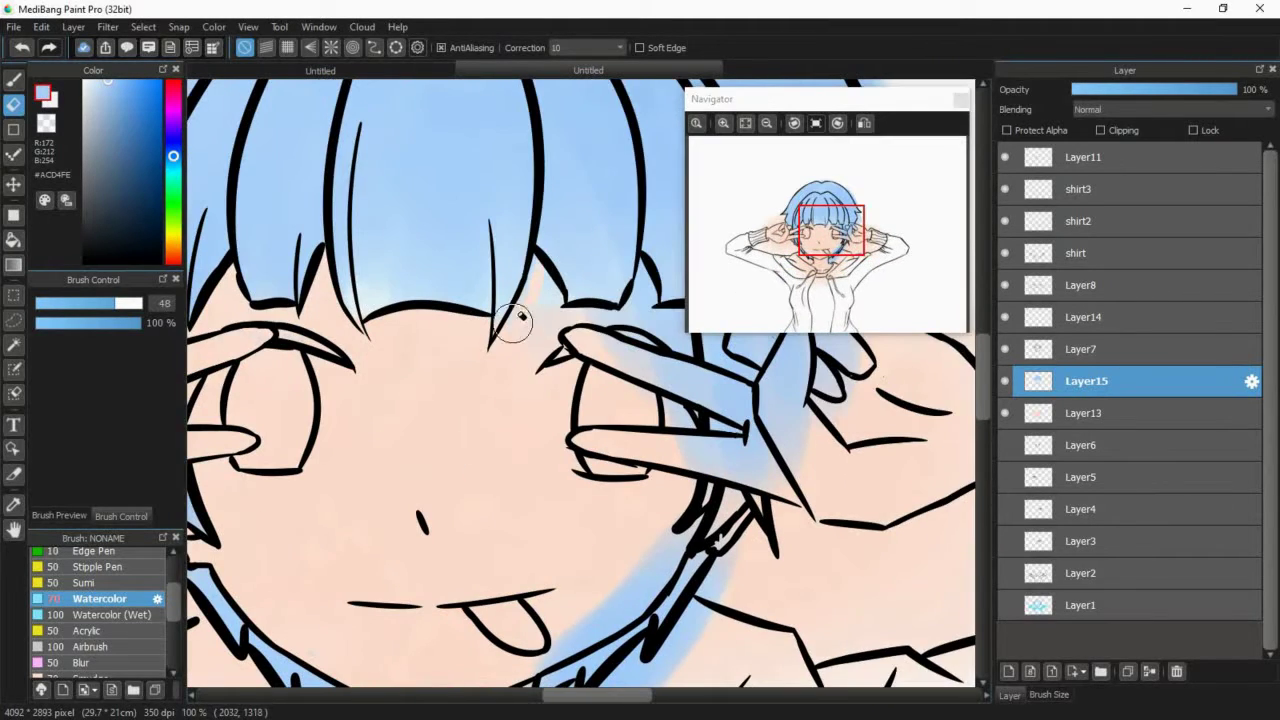
pyautogui.click(847, 242)
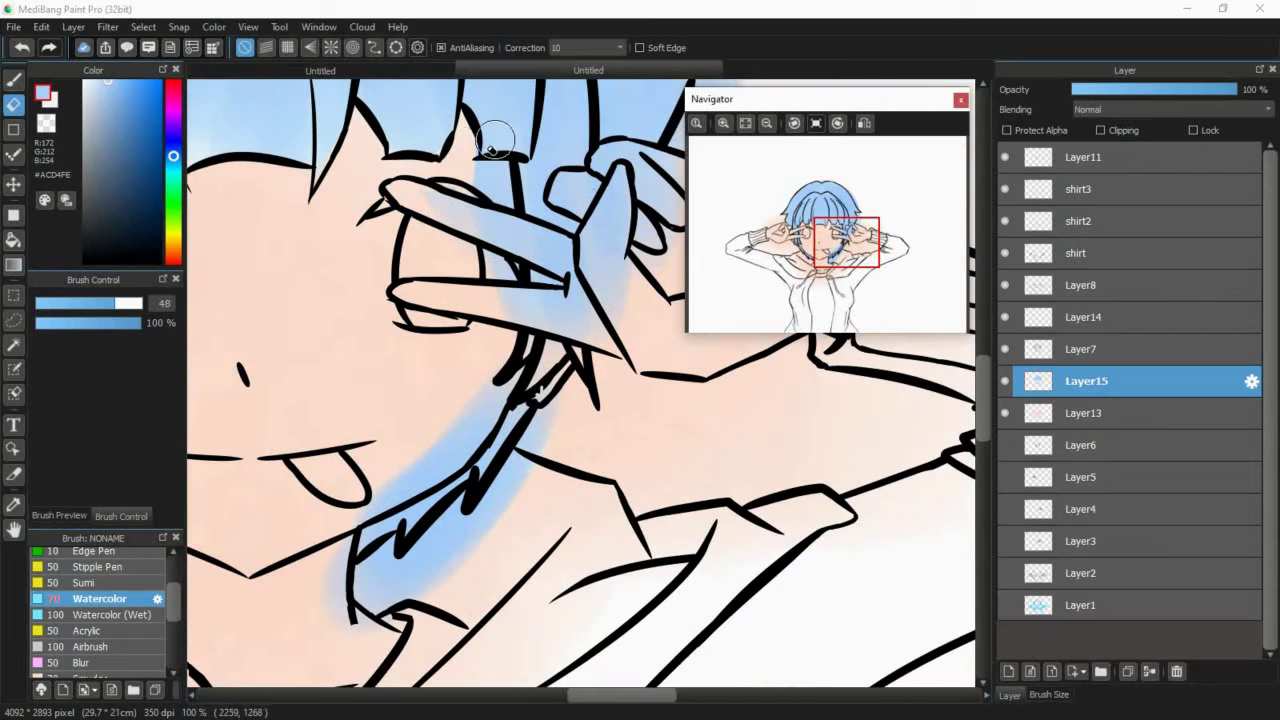
pyautogui.moveTo(120, 304); pyautogui.dragTo(140, 305)
pyautogui.moveTo(452, 210)
pyautogui.mouseDown()
pyautogui.moveTo(461, 224)
pyautogui.moveTo(463, 188)
pyautogui.mouseUp()
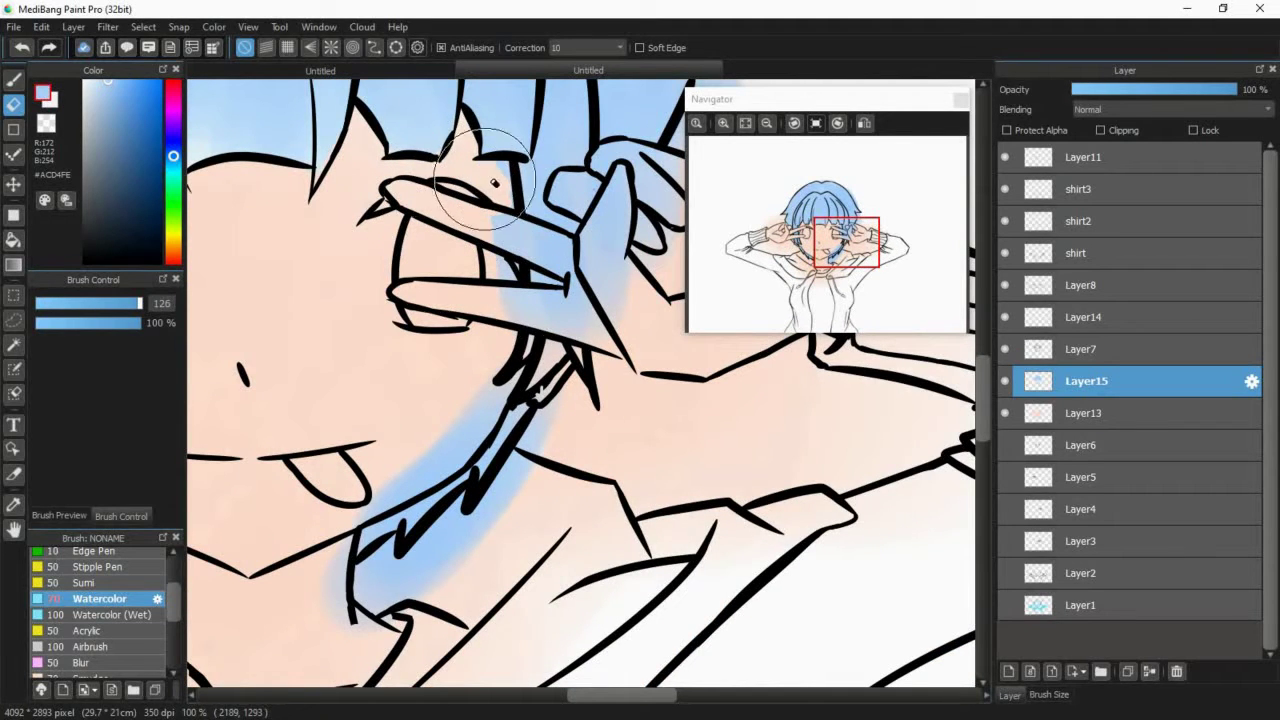
pyautogui.moveTo(557, 403)
pyautogui.mouseDown()
pyautogui.moveTo(431, 591)
pyautogui.moveTo(311, 556)
pyautogui.moveTo(402, 577)
pyautogui.moveTo(394, 538)
pyautogui.moveTo(376, 590)
pyautogui.moveTo(426, 537)
pyautogui.moveTo(353, 588)
pyautogui.moveTo(394, 540)
pyautogui.moveTo(344, 587)
pyautogui.moveTo(339, 539)
pyautogui.moveTo(436, 476)
pyautogui.mouseUp()
# - Erase the blue from the palm and fingers of the hand on the picture's right, reducing the eraser to size 55 for the details
pyautogui.moveTo(668, 315); pyautogui.dragTo(479, 495)
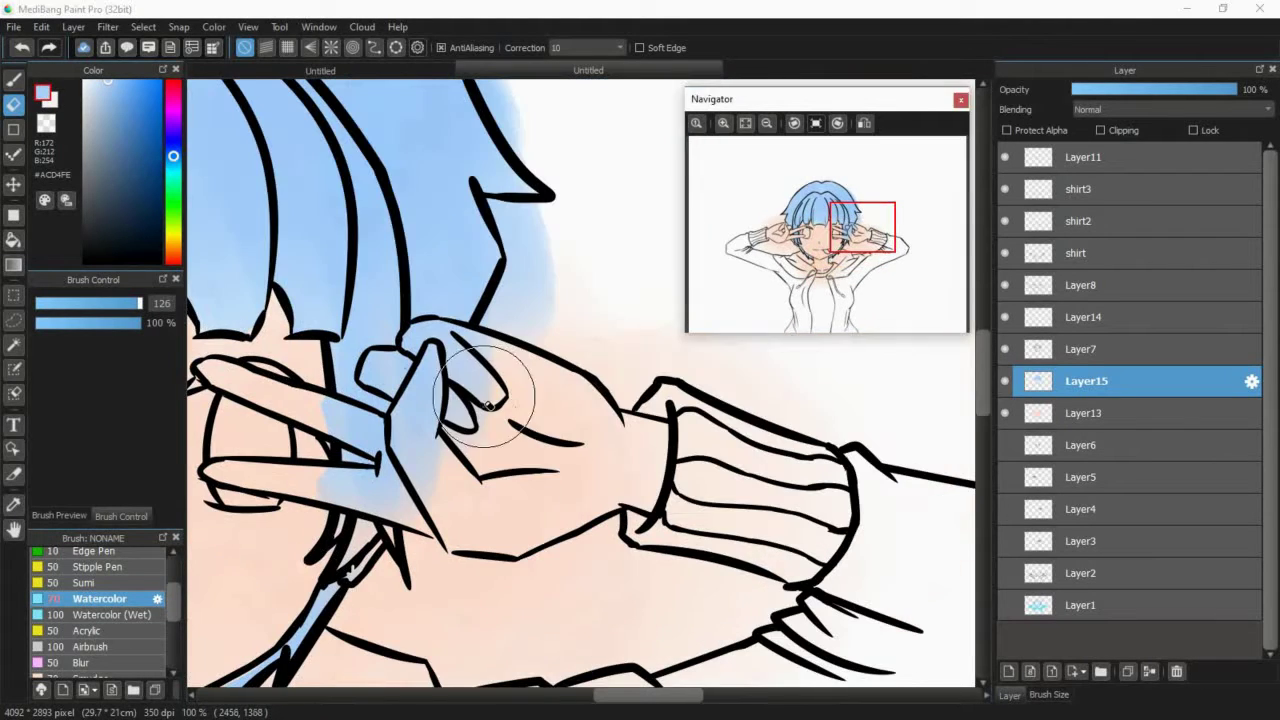
pyautogui.moveTo(509, 403)
pyautogui.mouseDown()
pyautogui.moveTo(420, 392)
pyautogui.moveTo(380, 366)
pyautogui.moveTo(407, 399)
pyautogui.moveTo(377, 360)
pyautogui.moveTo(415, 338)
pyautogui.moveTo(477, 345)
pyautogui.moveTo(479, 451)
pyautogui.moveTo(323, 348)
pyautogui.moveTo(305, 410)
pyautogui.mouseUp()
pyautogui.hotkey('ctrl', 'z')
pyautogui.hotkey('ctrl', 'z')
pyautogui.click(118, 303)
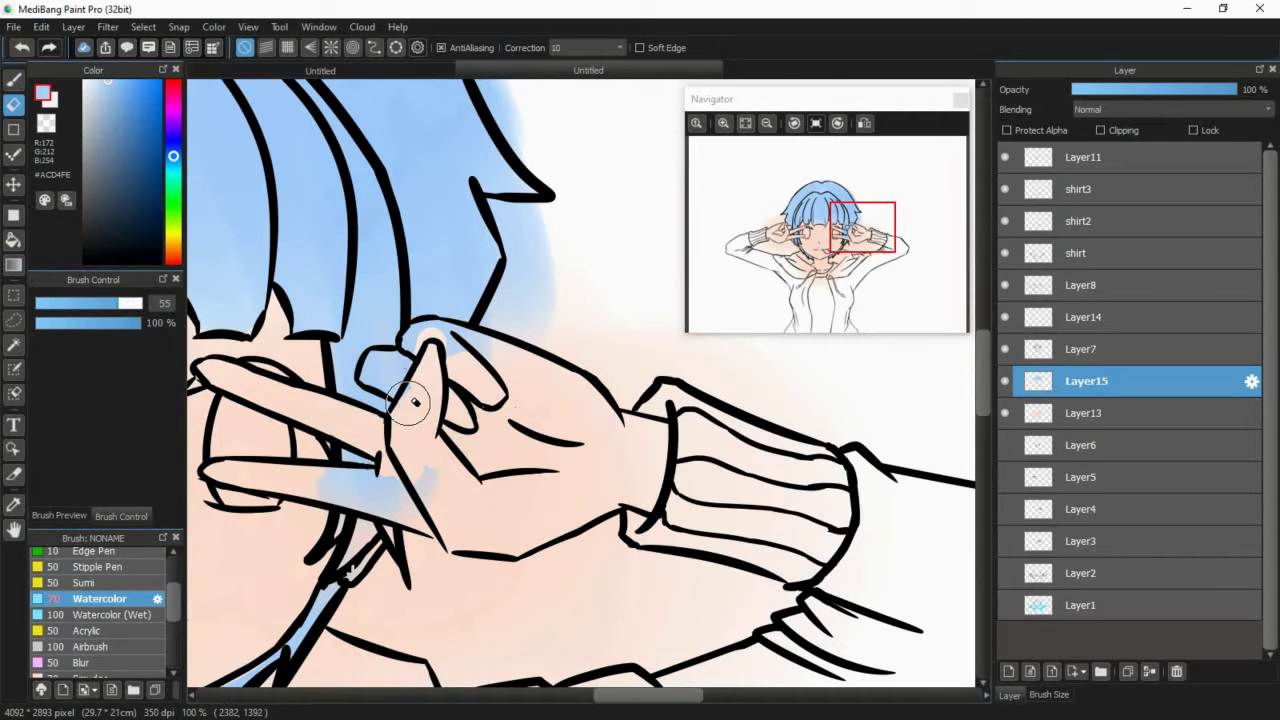
pyautogui.moveTo(410, 512); pyautogui.dragTo(287, 492)
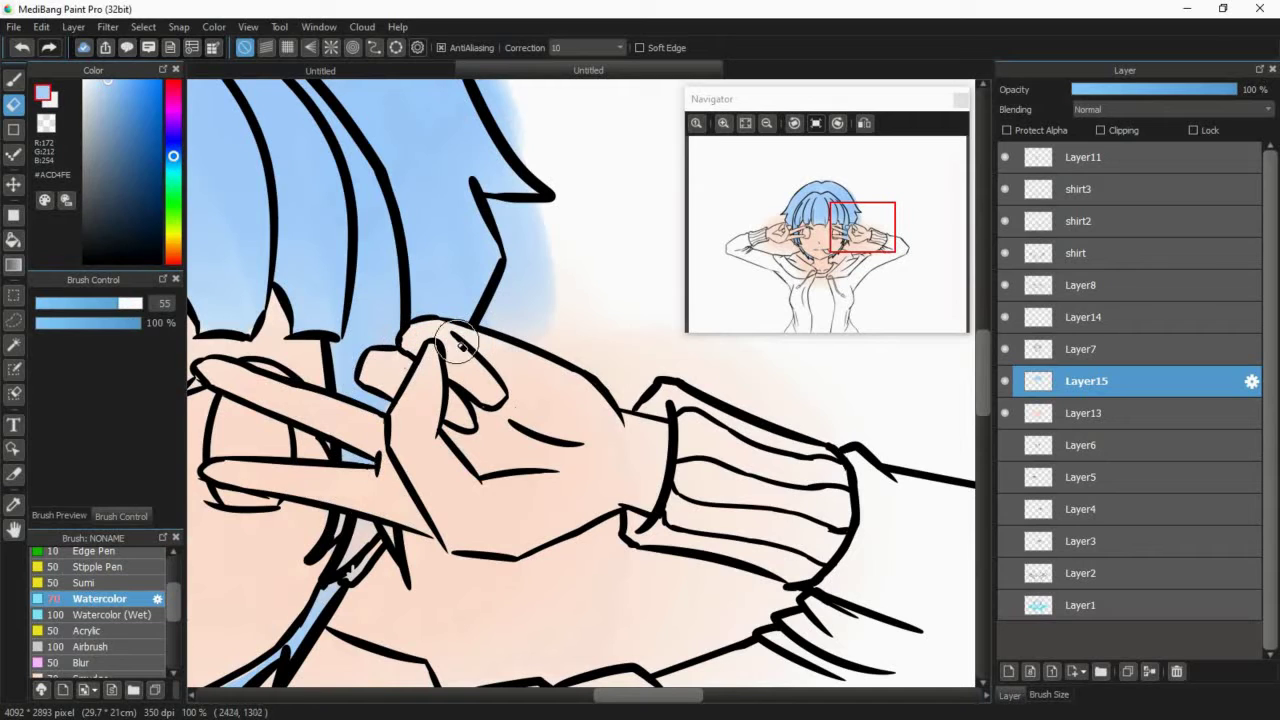
# - Clean up the side lock's lines below the right hand on Layer7 with the Pen at size 26 and the eraser
pyautogui.click(1082, 349)
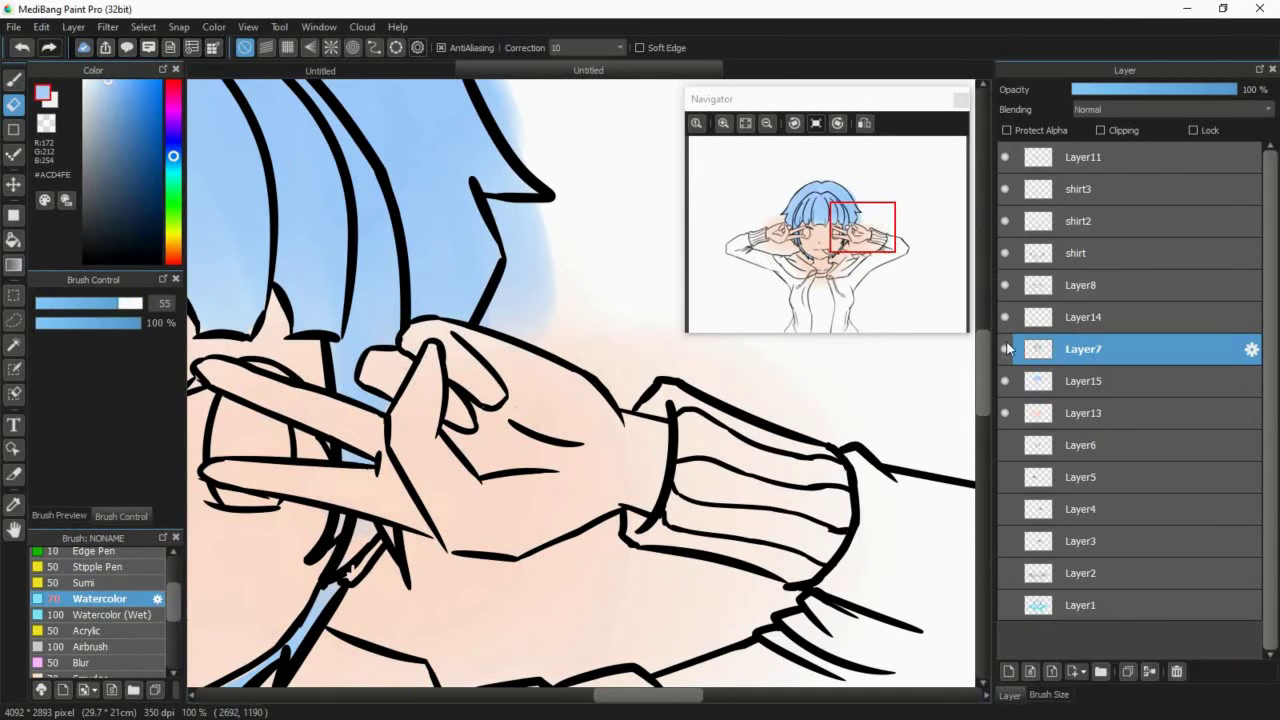
pyautogui.press('b')
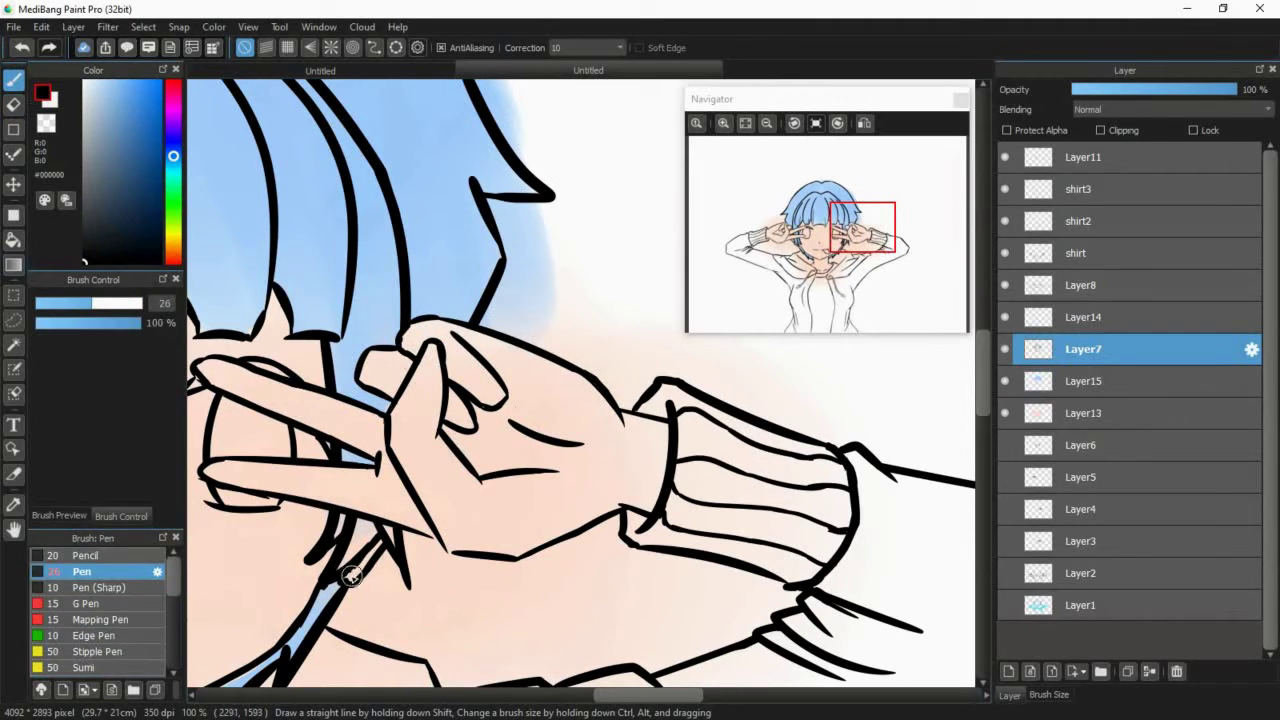
pyautogui.press('e')
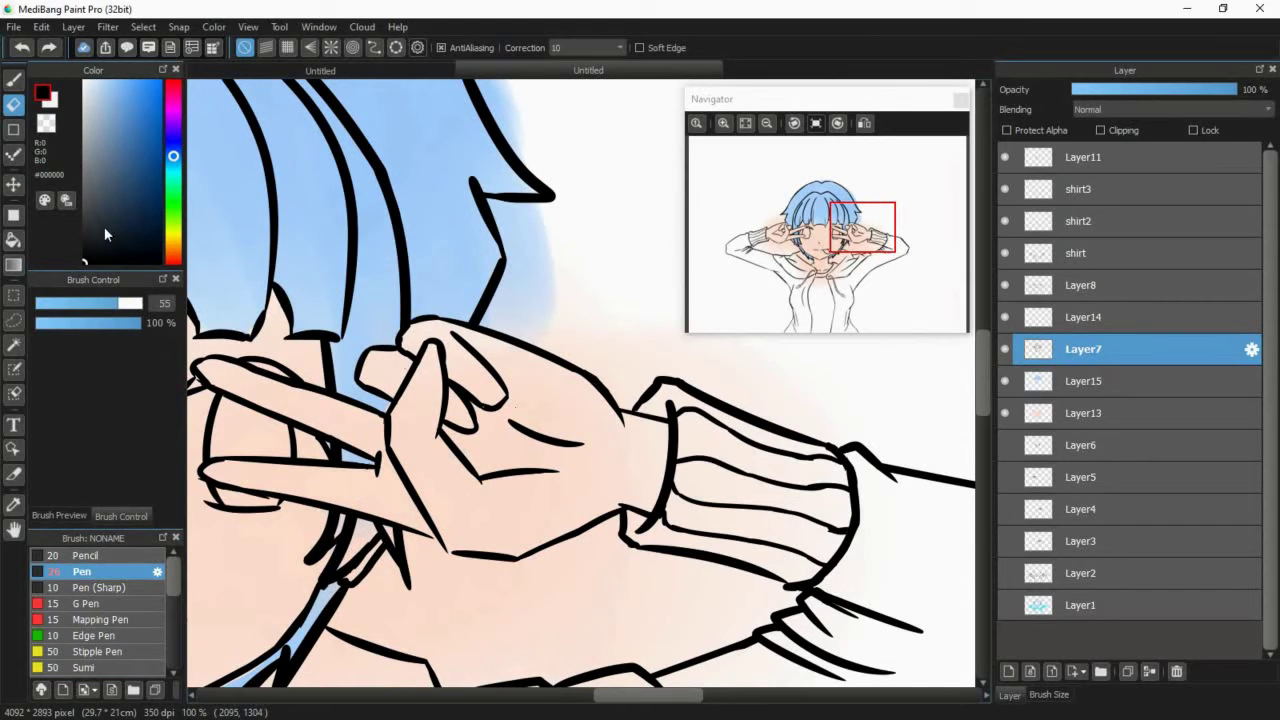
# - Erase the blue overspill outside the hair's right outline on Layer15, enlarging the eraser from size 18 to 90
pyautogui.click(1143, 386)
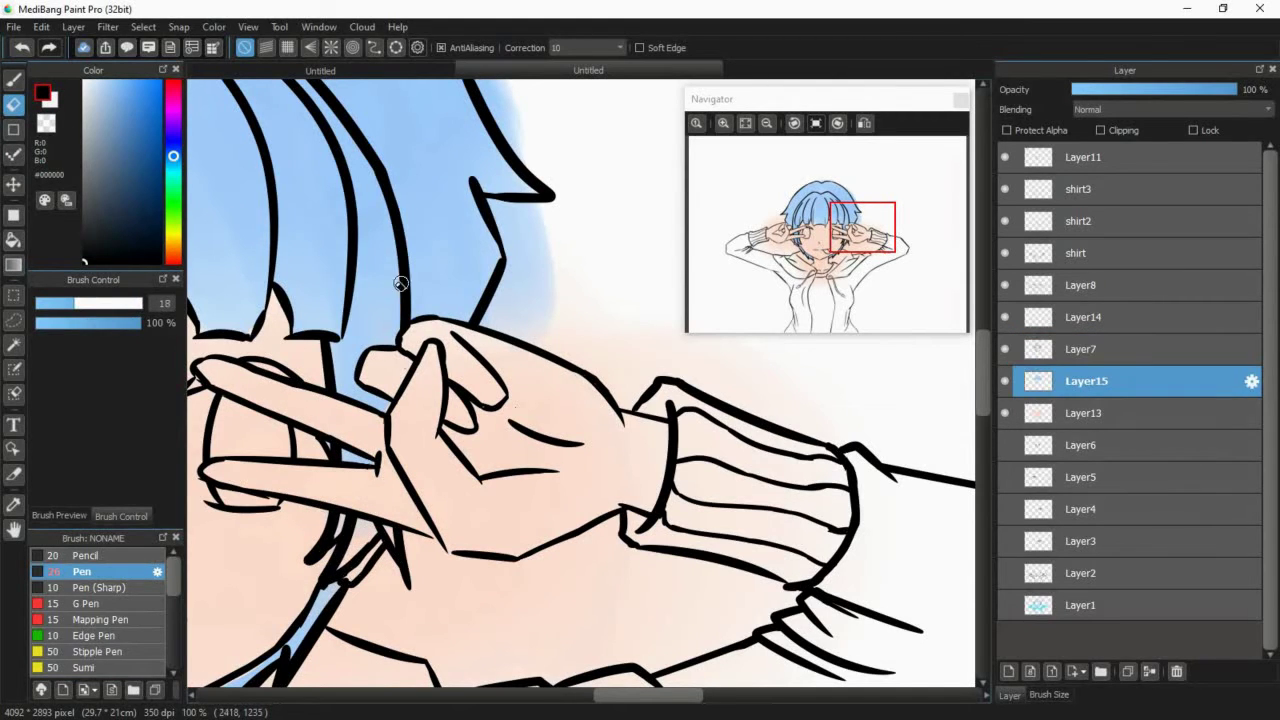
pyautogui.moveTo(549, 279); pyautogui.dragTo(520, 287)
pyautogui.moveTo(515, 220)
pyautogui.mouseDown()
pyautogui.moveTo(622, 498)
pyautogui.moveTo(612, 453)
pyautogui.moveTo(640, 440)
pyautogui.mouseUp()
pyautogui.hotkey('ctrl', 'z')
pyautogui.click(117, 307)
pyautogui.moveTo(845, 215); pyautogui.dragTo(843, 210)
pyautogui.moveTo(240, 214)
pyautogui.mouseDown()
pyautogui.moveTo(477, 229)
pyautogui.moveTo(624, 318)
pyautogui.mouseUp()
pyautogui.click(849, 241)
# - Add a new layer above Layer15, choose the pale yellow #FFF983 and select the Watercolor brush
pyautogui.click(764, 124)
pyautogui.click(764, 124)
pyautogui.click(764, 124)
pyautogui.click(834, 265)
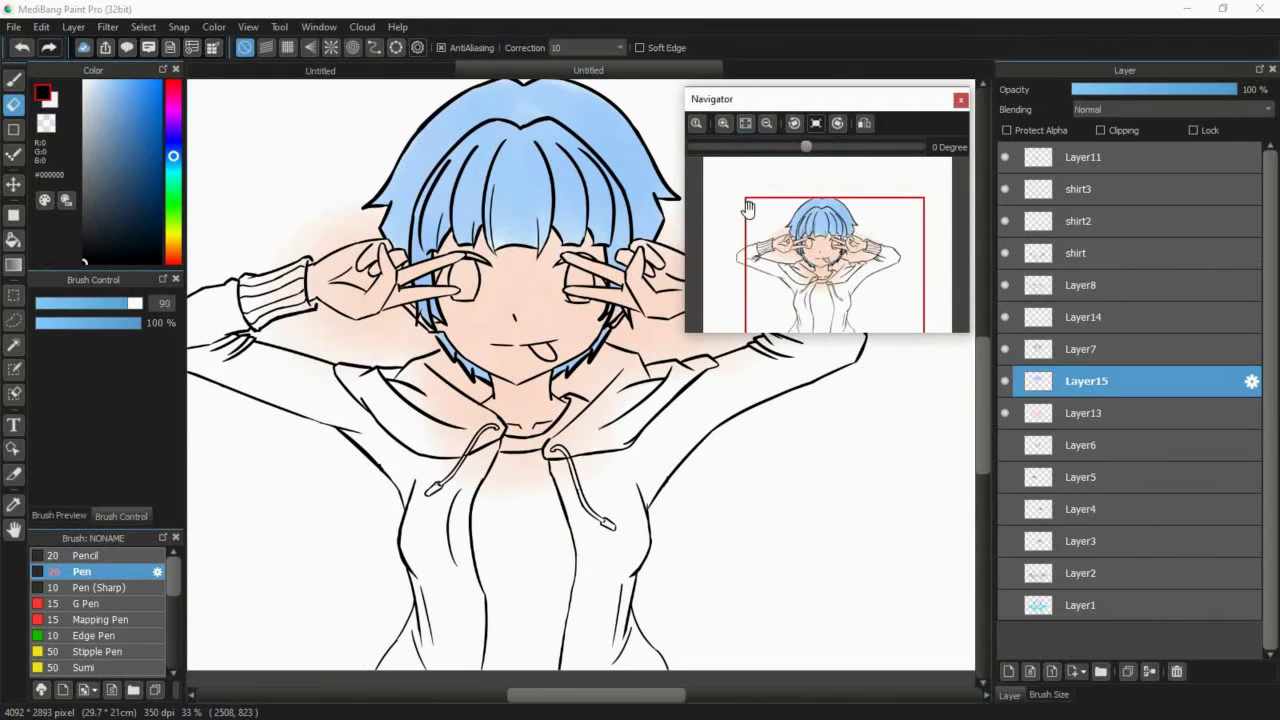
pyautogui.click(1009, 672)
pyautogui.moveTo(850, 294); pyautogui.dragTo(877, 281)
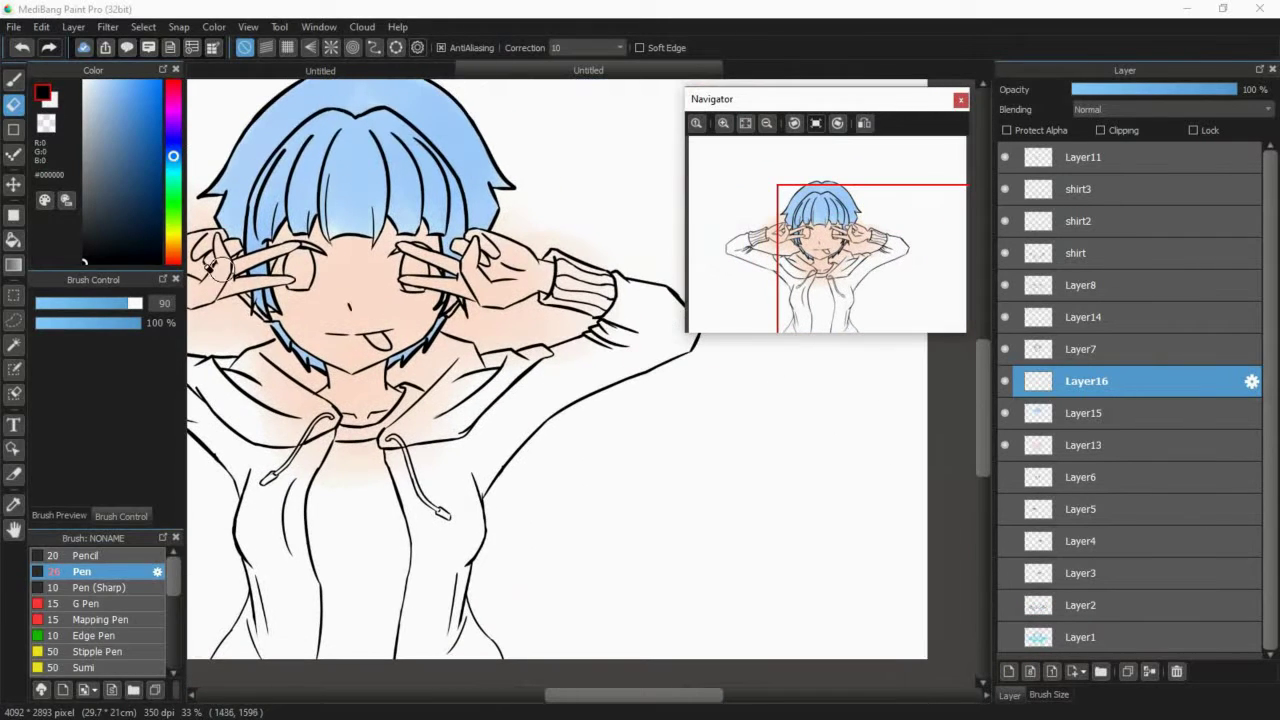
pyautogui.click(174, 160)
pyautogui.moveTo(174, 162); pyautogui.dragTo(174, 238)
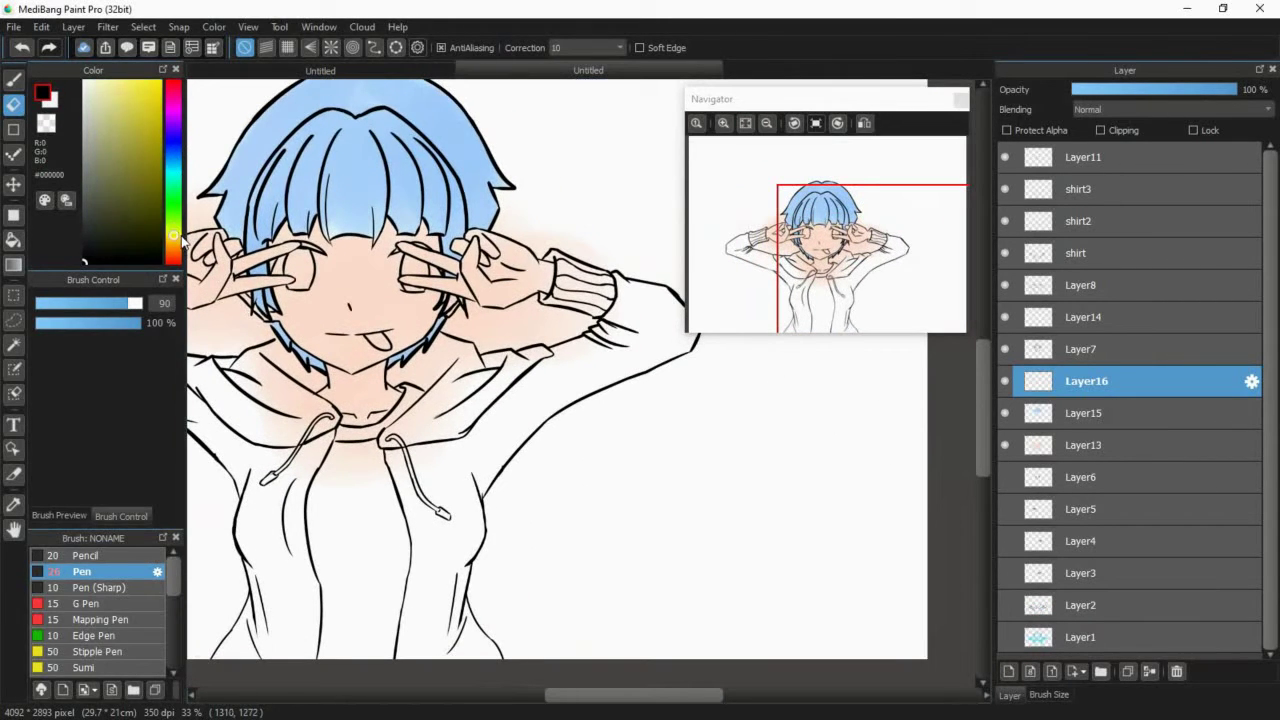
pyautogui.moveTo(173, 577); pyautogui.dragTo(172, 617)
pyautogui.click(164, 572)
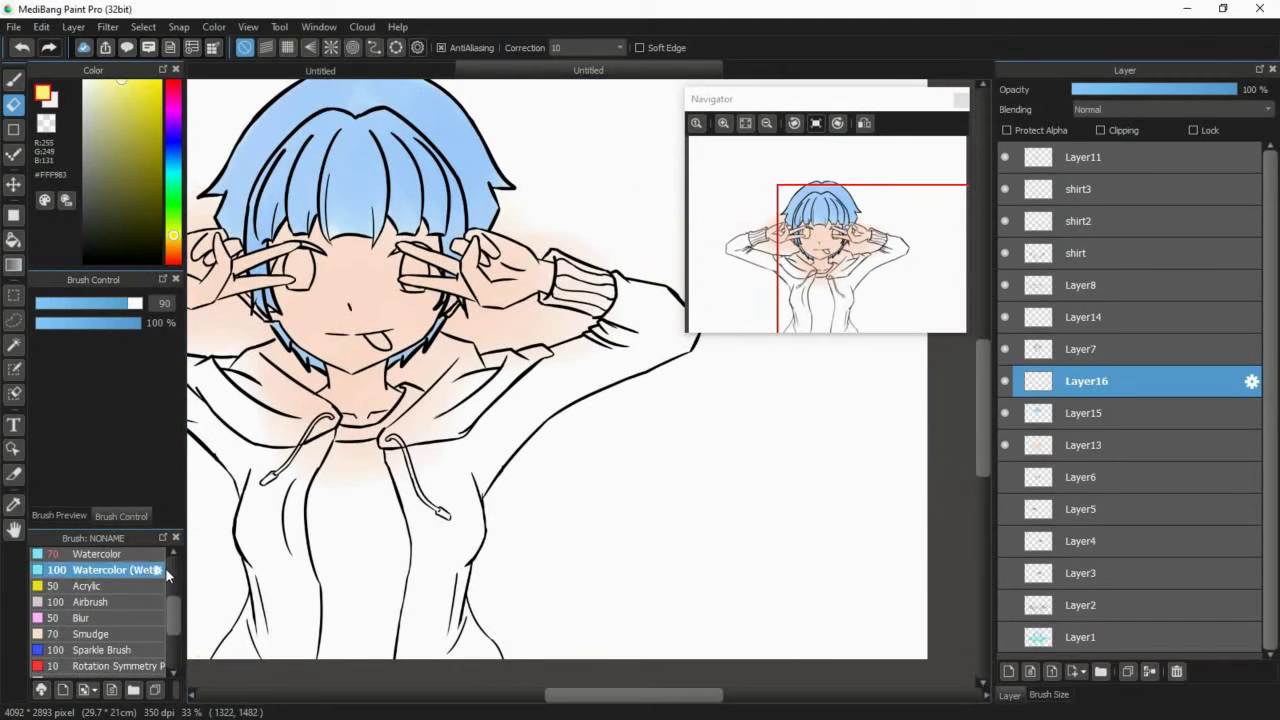
pyautogui.click(158, 556)
# - Paint both sides of the jacket's hood pale yellow with the Watercolor brush at size 274 and 35% opacity
pyautogui.moveTo(634, 342); pyautogui.dragTo(537, 398)
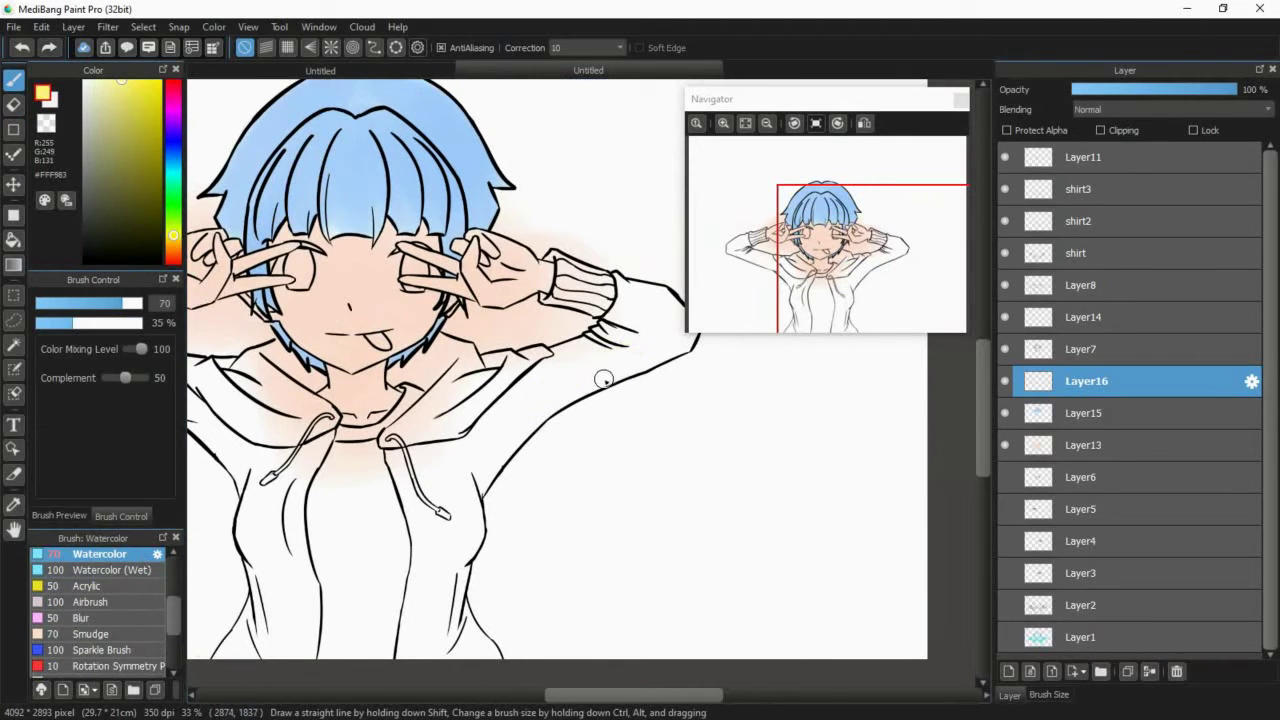
pyautogui.click(724, 124)
pyautogui.click(829, 249)
pyautogui.click(140, 303)
pyautogui.moveTo(305, 445)
pyautogui.mouseDown()
pyautogui.moveTo(354, 491)
pyautogui.moveTo(398, 424)
pyautogui.moveTo(357, 521)
pyautogui.moveTo(280, 444)
pyautogui.mouseUp()
pyautogui.moveTo(592, 442)
pyautogui.mouseDown()
pyautogui.moveTo(751, 454)
pyautogui.moveTo(811, 399)
pyautogui.mouseUp()
# - Paint the ribbed cuffs of both sleeves in the same pale yellow
pyautogui.click(790, 238)
pyautogui.moveTo(360, 350); pyautogui.dragTo(426, 394)
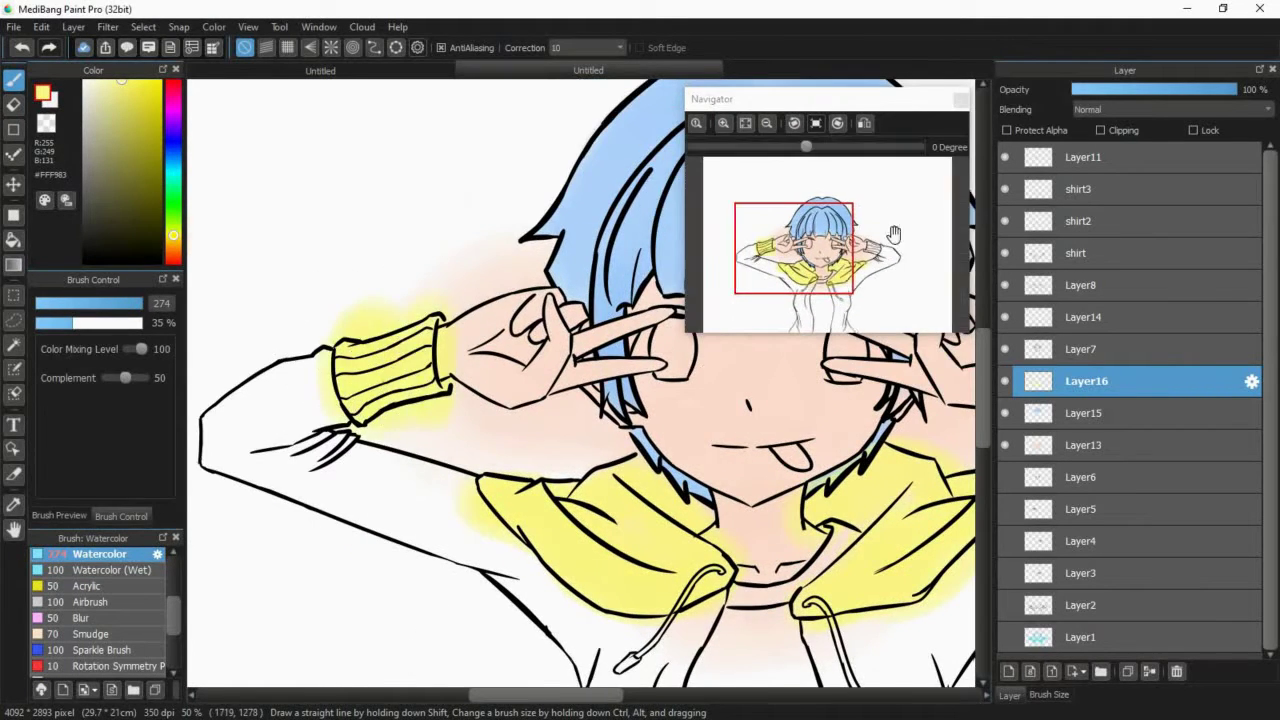
pyautogui.click(874, 245)
pyautogui.moveTo(533, 362)
pyautogui.mouseDown()
pyautogui.moveTo(513, 412)
pyautogui.moveTo(580, 438)
pyautogui.mouseUp()
pyautogui.click(837, 264)
pyautogui.click(1008, 671)
pyautogui.moveTo(821, 273); pyautogui.dragTo(803, 266)
pyautogui.moveTo(173, 244); pyautogui.dragTo(173, 251)
pyautogui.moveTo(374, 424)
pyautogui.mouseDown()
pyautogui.moveTo(368, 385)
pyautogui.moveTo(402, 436)
pyautogui.mouseUp()
pyautogui.hotkey('ctrl', 'z')
pyautogui.hotkey('ctrl', 'z')
pyautogui.click(173, 257)
pyautogui.click(173, 144)
pyautogui.hotkey('ctrl', 'z')
# - Choose the orange #FF9E00, add a new layer and move it directly beneath the yellow Layer16
pyautogui.moveTo(173, 236); pyautogui.dragTo(173, 245)
pyautogui.click(160, 81)
pyautogui.moveTo(290, 300)
pyautogui.mouseDown()
pyautogui.moveTo(414, 414)
pyautogui.moveTo(371, 386)
pyautogui.mouseUp()
pyautogui.hotkey('ctrl', 'z')
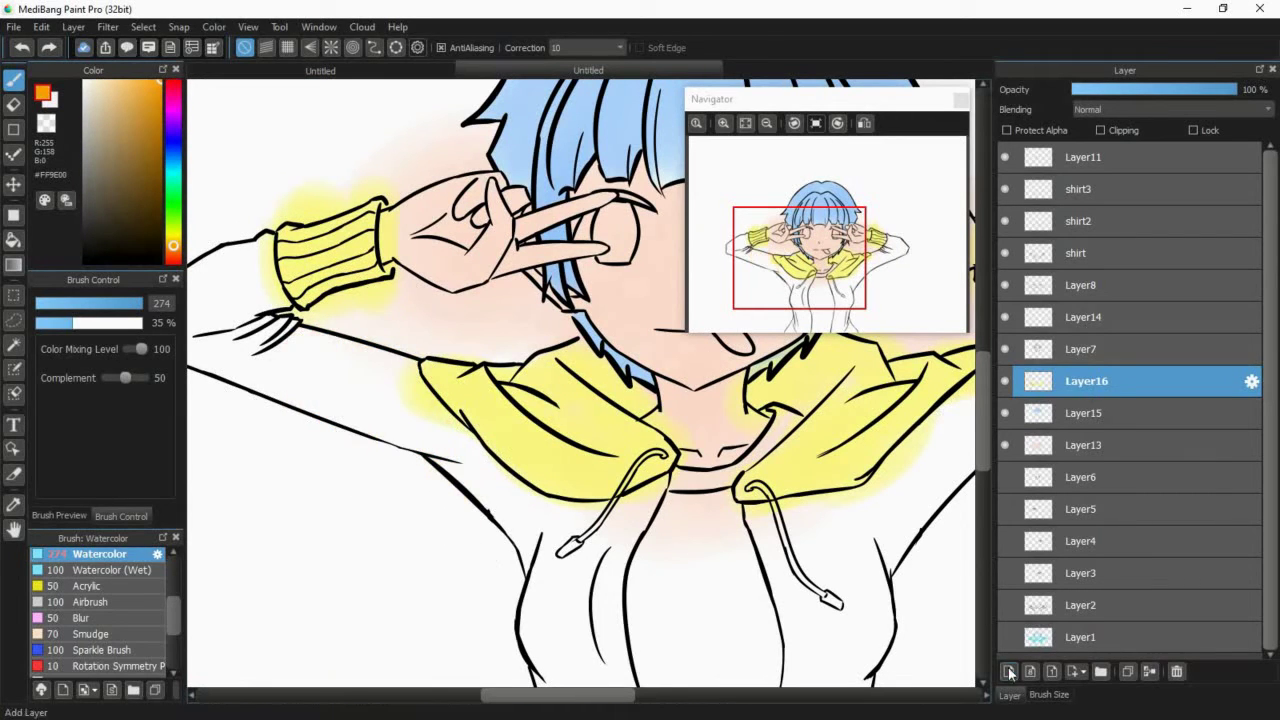
pyautogui.click(1008, 672)
pyautogui.moveTo(1088, 382); pyautogui.dragTo(1088, 416)
# - Paint the left sleeve and left front of the jacket orange with the Watercolor brush enlarged to size 347
pyautogui.moveTo(263, 283)
pyautogui.mouseDown()
pyautogui.moveTo(243, 222)
pyautogui.moveTo(222, 322)
pyautogui.mouseUp()
pyautogui.moveTo(804, 265); pyautogui.dragTo(792, 274)
pyautogui.hotkey('ctrl', 'z')
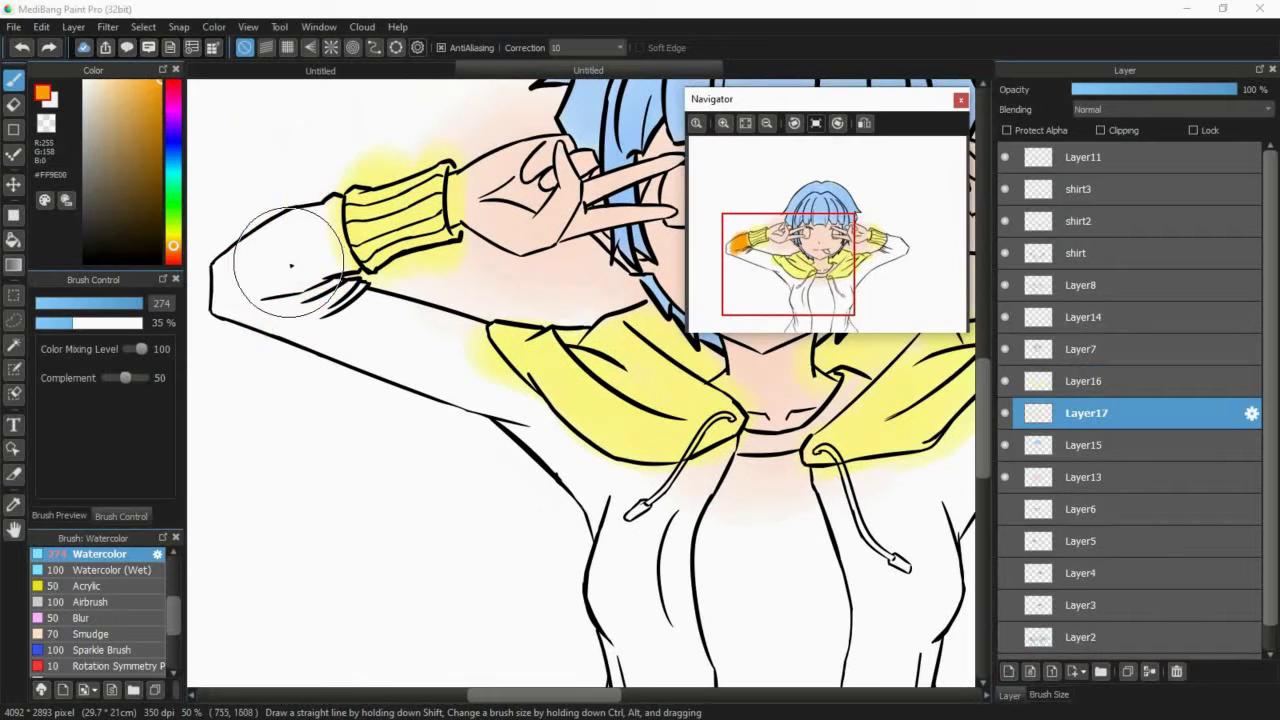
pyautogui.keyDown('ctrl'); pyautogui.keyDown('alt'); pyautogui.moveTo(580, 384); pyautogui.dragTo(612, 384); pyautogui.keyUp('alt'); pyautogui.keyUp('ctrl')
pyautogui.moveTo(248, 238)
pyautogui.mouseDown()
pyautogui.moveTo(237, 351)
pyautogui.moveTo(314, 230)
pyautogui.moveTo(285, 317)
pyautogui.moveTo(514, 443)
pyautogui.moveTo(586, 509)
pyautogui.moveTo(651, 543)
pyautogui.moveTo(700, 610)
pyautogui.mouseUp()
pyautogui.moveTo(786, 268); pyautogui.dragTo(799, 290)
pyautogui.moveTo(580, 510)
pyautogui.mouseDown()
pyautogui.moveTo(606, 437)
pyautogui.moveTo(520, 694)
pyautogui.mouseUp()
# - Paint the right sleeve and right front of the jacket in the same orange
pyautogui.moveTo(866, 252); pyautogui.dragTo(898, 256)
pyautogui.moveTo(603, 322)
pyautogui.mouseDown()
pyautogui.moveTo(528, 398)
pyautogui.moveTo(323, 514)
pyautogui.mouseUp()
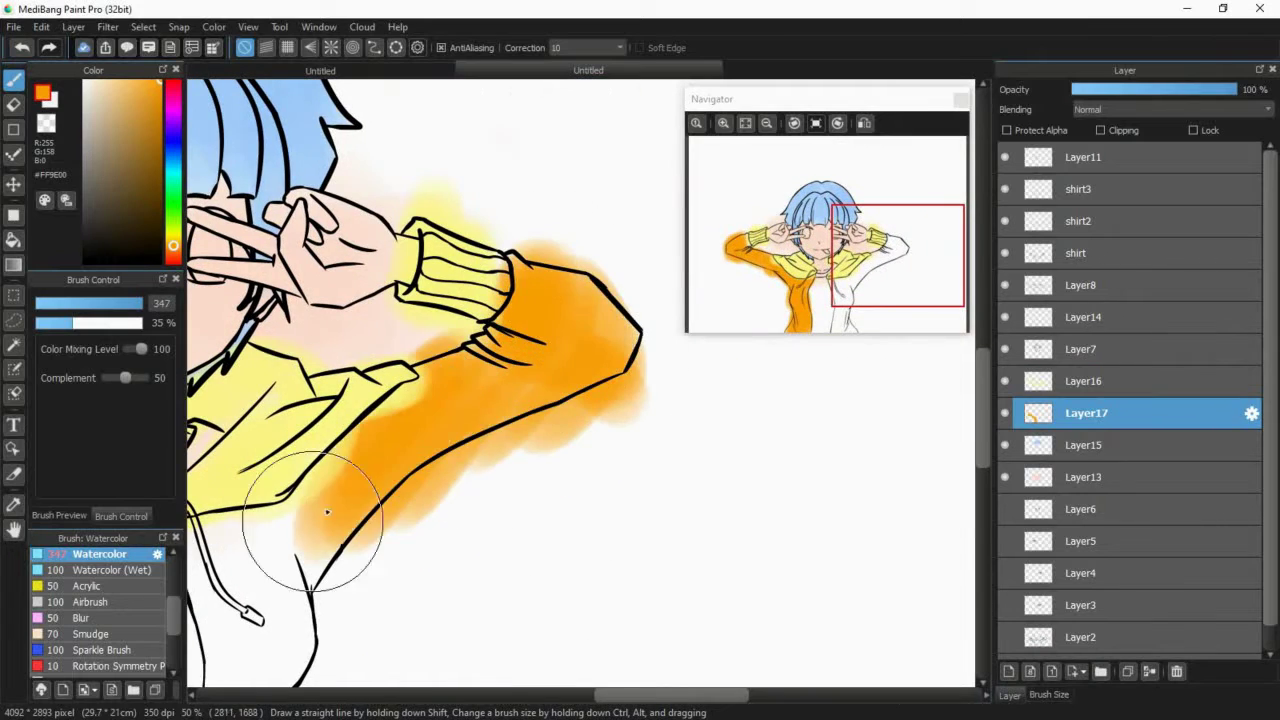
pyautogui.moveTo(895, 255); pyautogui.dragTo(847, 286)
pyautogui.moveTo(600, 357); pyautogui.dragTo(582, 617)
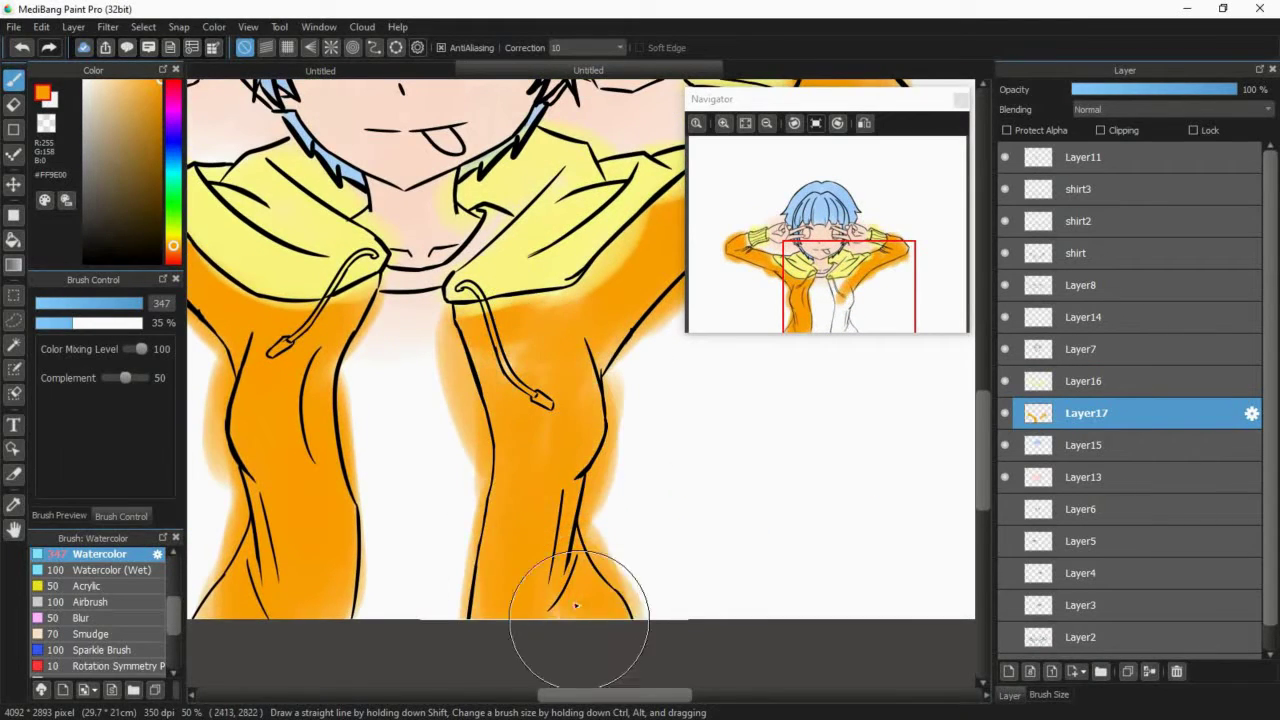
pyautogui.moveTo(497, 329)
pyautogui.mouseDown()
pyautogui.moveTo(609, 340)
pyautogui.moveTo(624, 322)
pyautogui.mouseUp()
# - Add a new layer above the orange Layer17 and paint the shirt collar in the near-black #24211D
pyautogui.click(1008, 671)
pyautogui.click(93, 237)
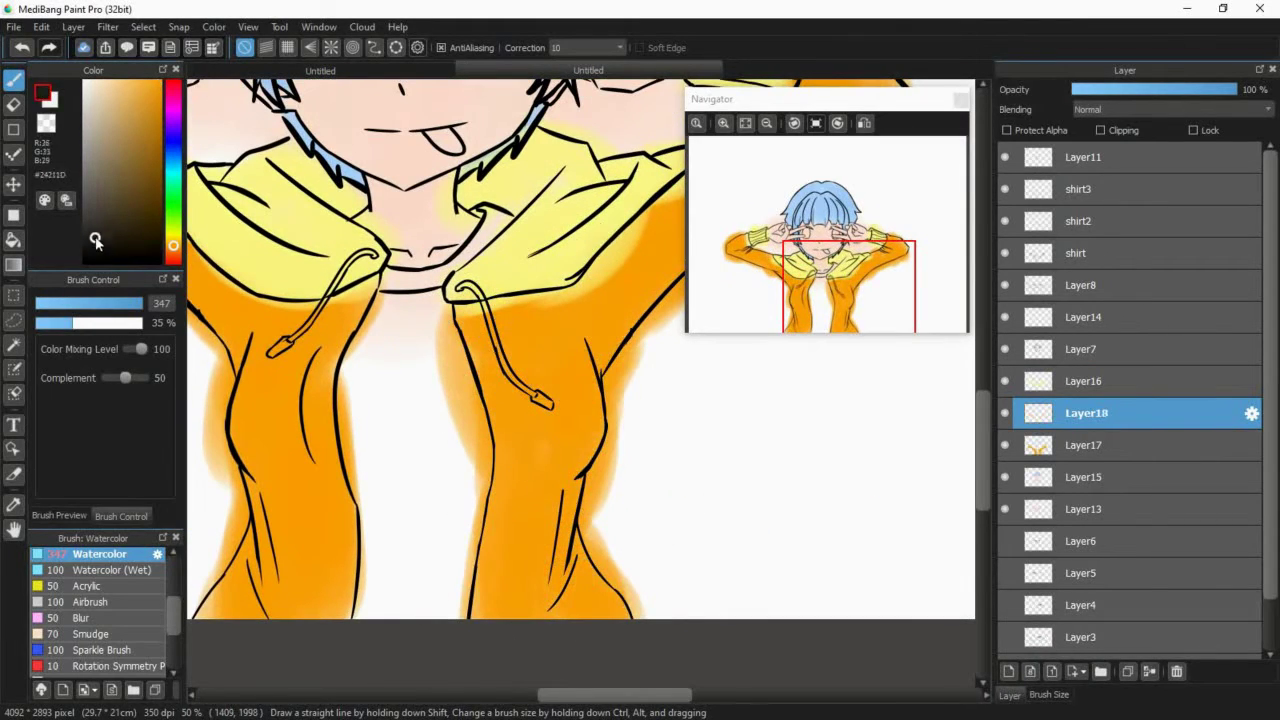
pyautogui.moveTo(500, 205)
pyautogui.mouseDown()
pyautogui.moveTo(430, 245)
pyautogui.moveTo(423, 277)
pyautogui.moveTo(395, 258)
pyautogui.mouseUp()
# - Choose the purple #72088C and paint the shirt body between the jacket fronts with the Watercolor brush enlarged to size 551
pyautogui.click(173, 116)
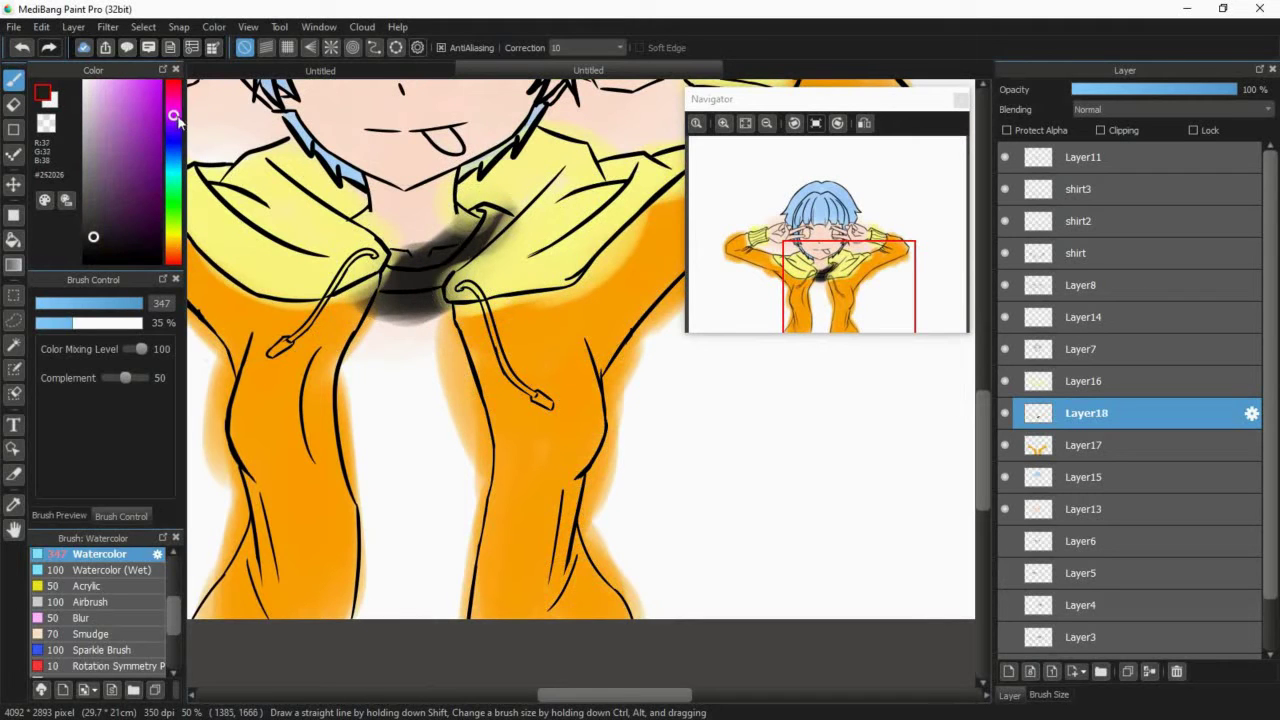
pyautogui.click(136, 146)
pyautogui.moveTo(442, 336); pyautogui.dragTo(453, 363)
pyautogui.hotkey('ctrl', 'z')
pyautogui.scroll(-1, 836, 288)
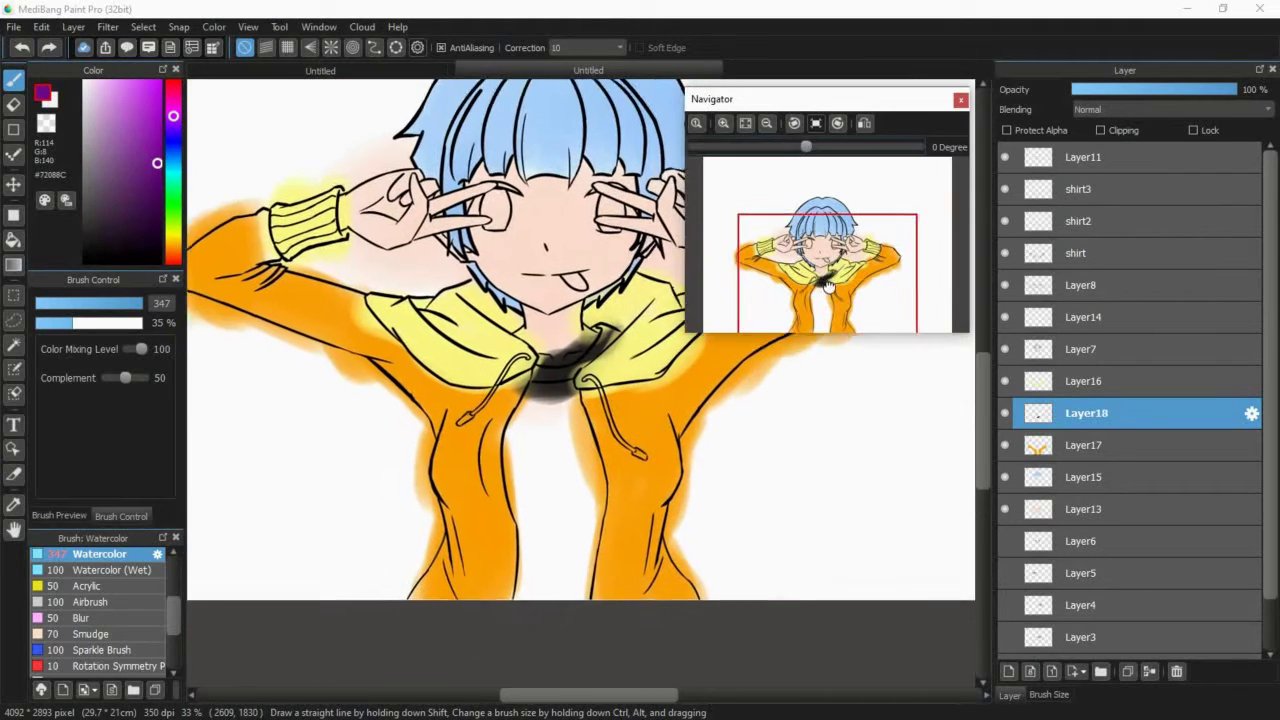
pyautogui.moveTo(838, 292); pyautogui.dragTo(842, 297)
pyautogui.press(']')
pyautogui.press(']')
pyautogui.press(']')
pyautogui.press(']')
pyautogui.press(']')
pyautogui.moveTo(521, 380)
pyautogui.mouseDown()
pyautogui.moveTo(528, 450)
pyautogui.moveTo(571, 543)
pyautogui.moveTo(600, 565)
pyautogui.mouseUp()
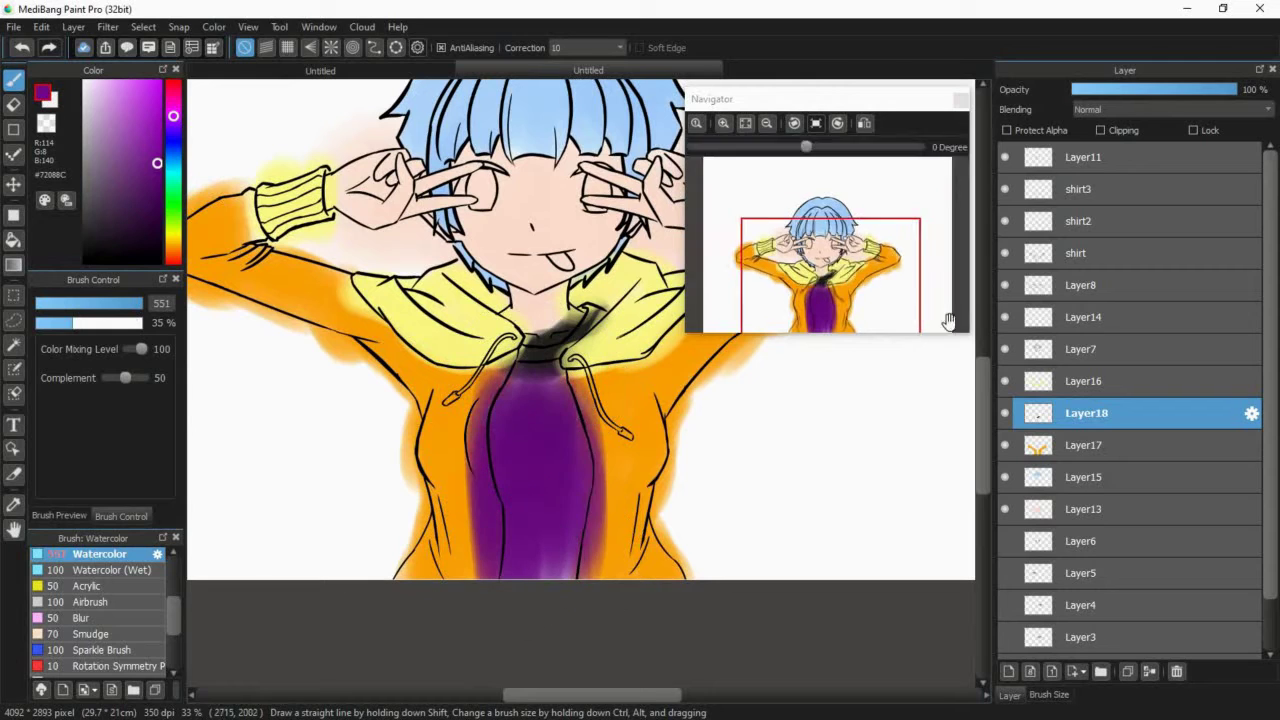
# - On Layer17, erase the orange spill outside the right sleeve and the right side of the jacket
pyautogui.click(1076, 444)
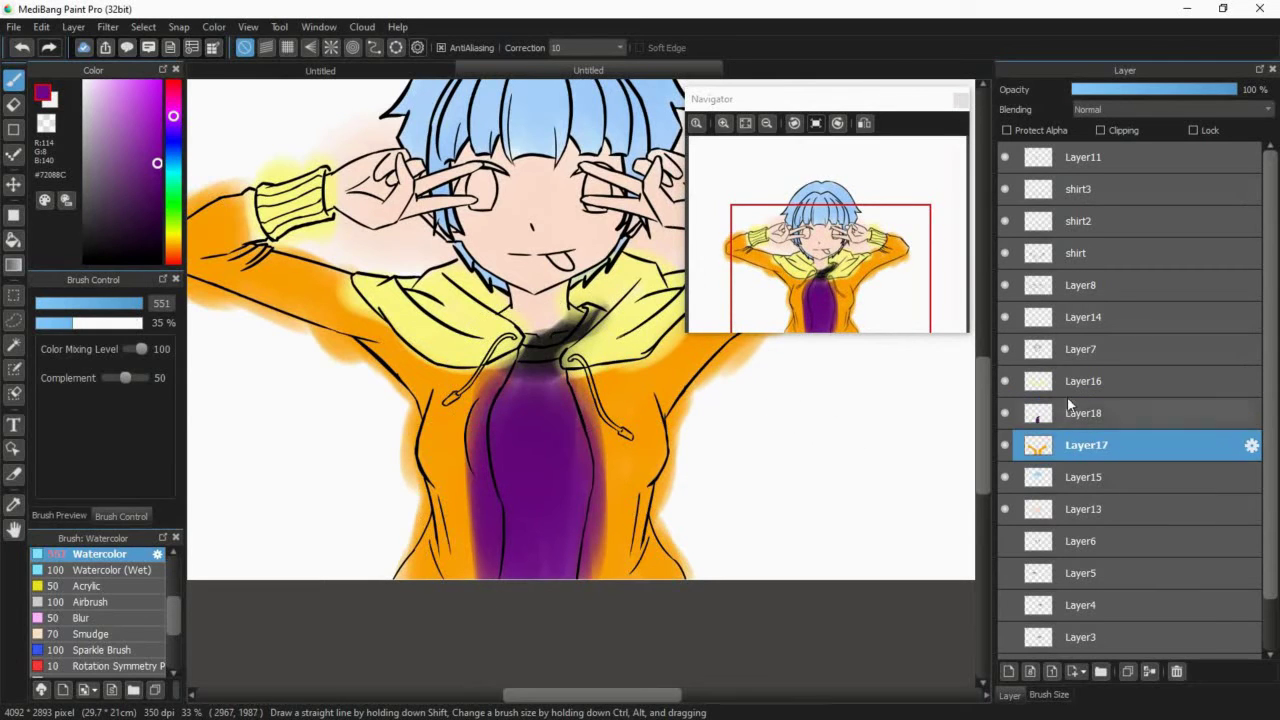
pyautogui.click(904, 271)
pyautogui.click(14, 105)
pyautogui.moveTo(465, 417)
pyautogui.mouseDown()
pyautogui.moveTo(586, 329)
pyautogui.moveTo(568, 355)
pyautogui.mouseUp()
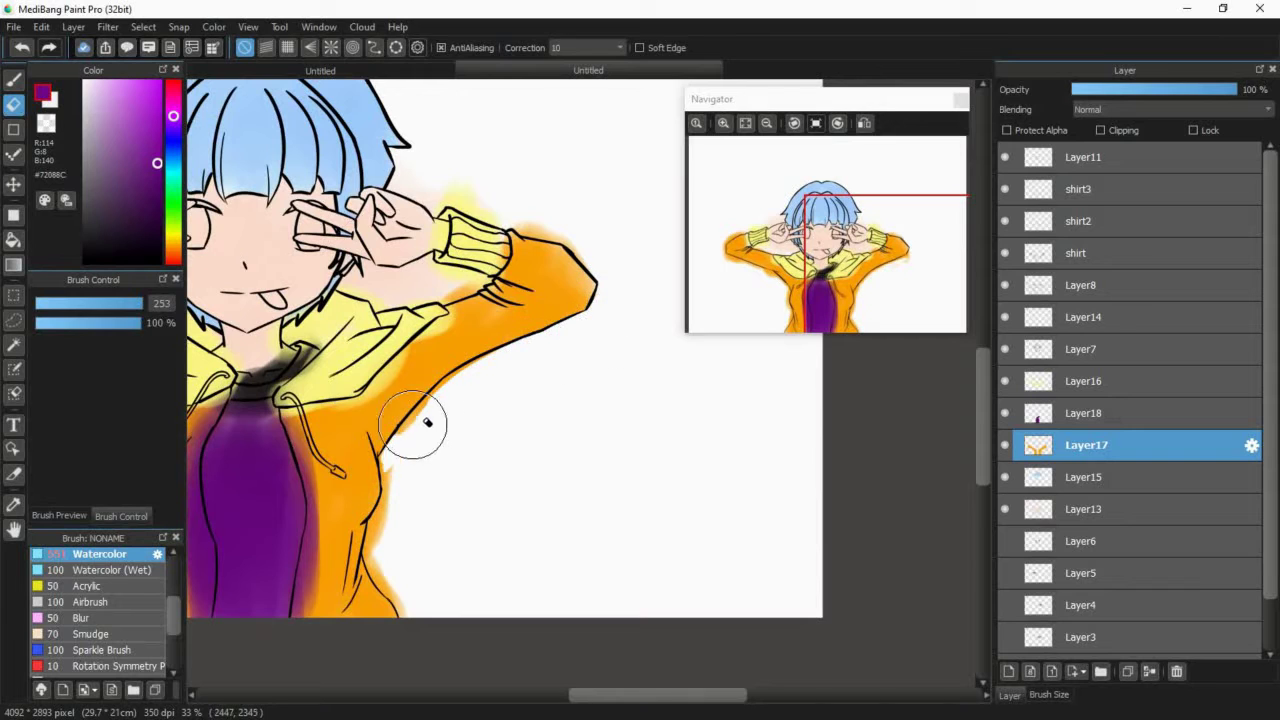
pyautogui.moveTo(427, 422); pyautogui.dragTo(465, 391)
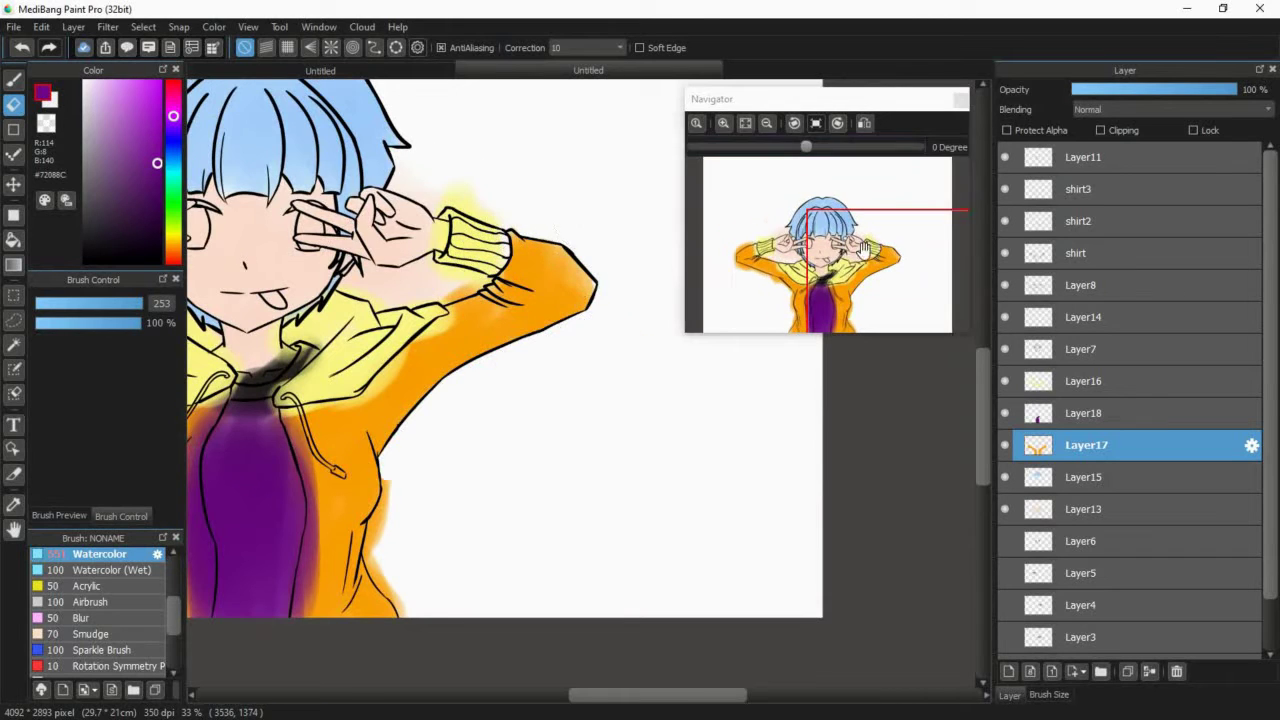
pyautogui.moveTo(897, 254); pyautogui.dragTo(842, 261)
pyautogui.moveTo(638, 435); pyautogui.dragTo(607, 512)
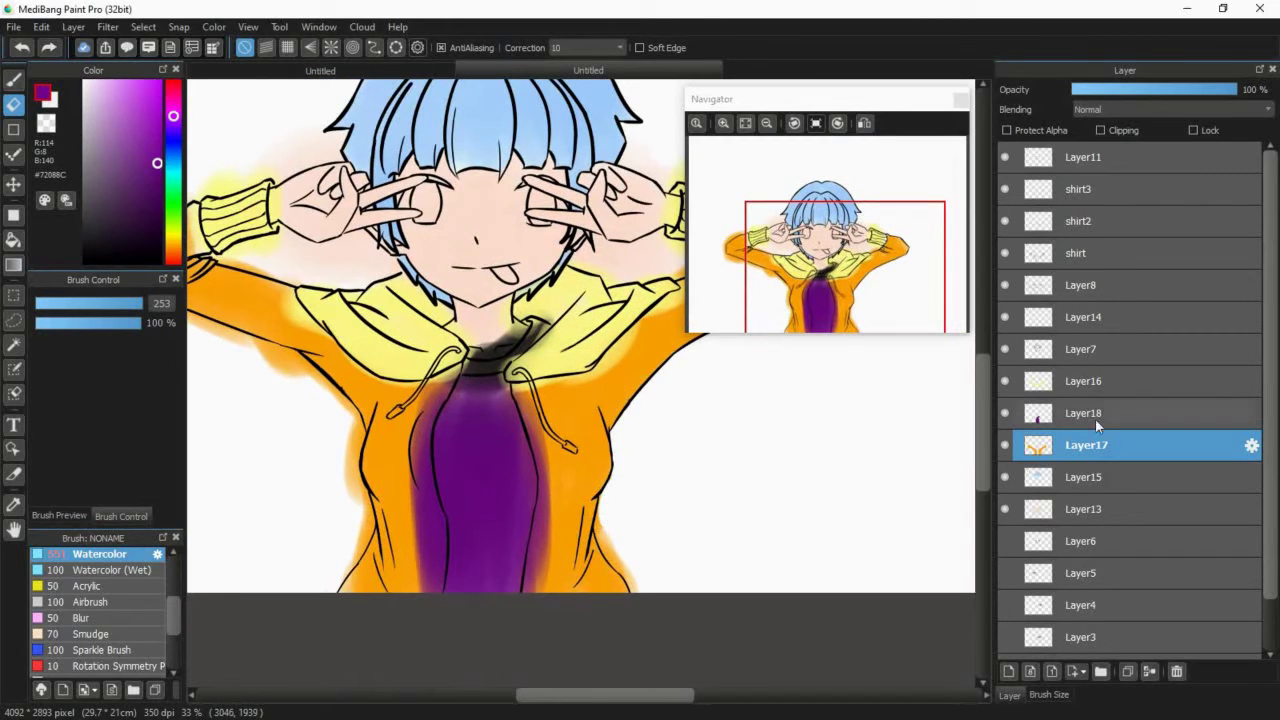
# - Move Layer18 and Layer7 beneath the orange Layer17, keeping Layer7 above Layer18, and reselect Layer17
pyautogui.moveTo(1095, 418); pyautogui.dragTo(1094, 446)
pyautogui.moveTo(1092, 352); pyautogui.dragTo(1092, 422)
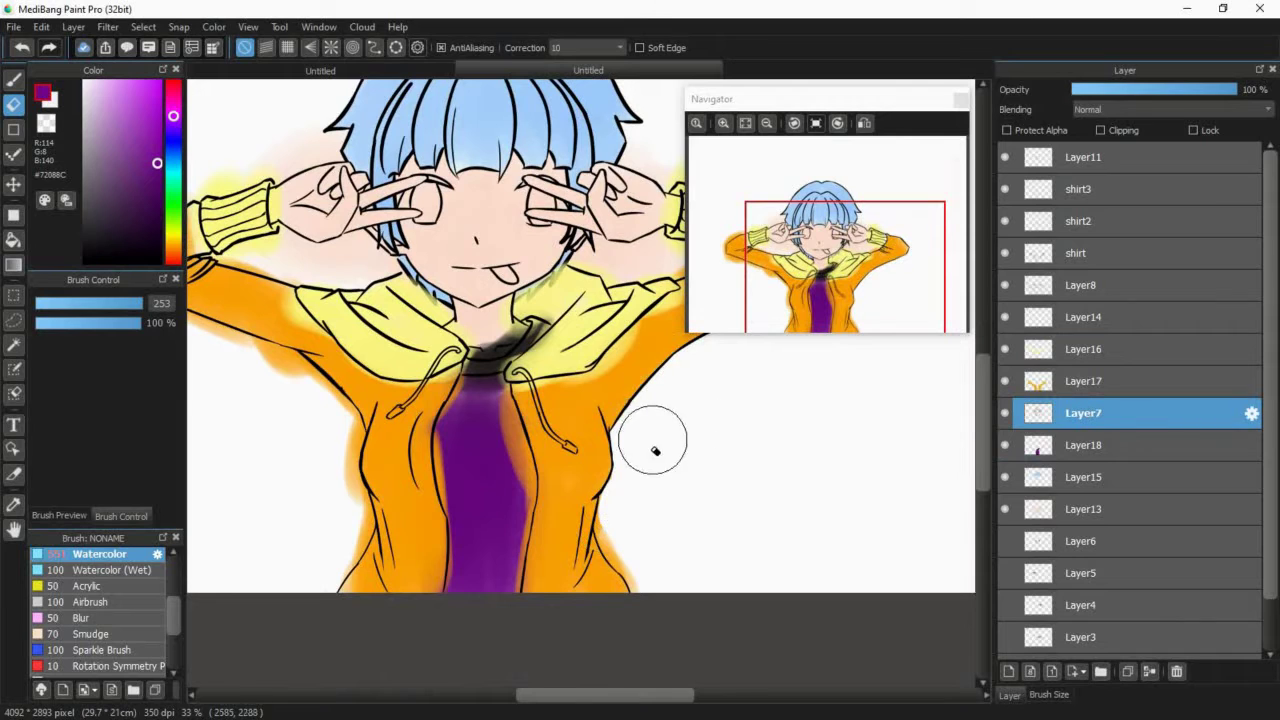
pyautogui.click(1060, 381)
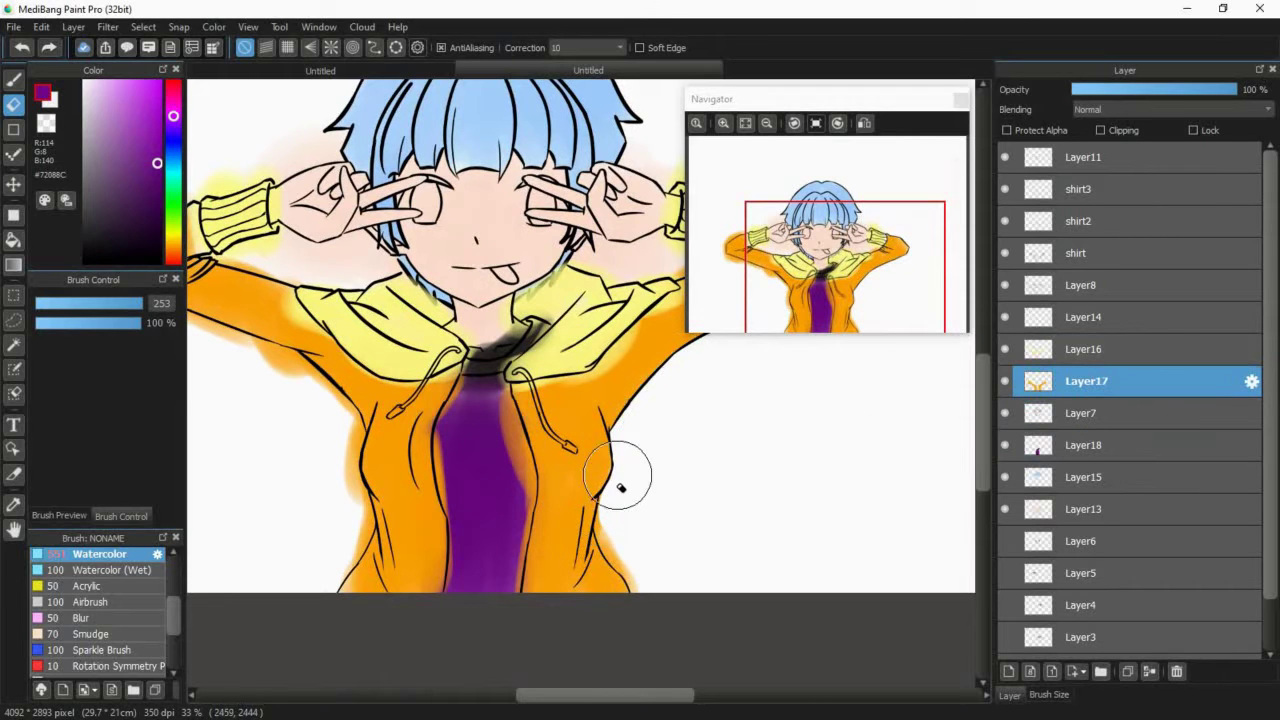
# - Erase the orange spill outside the left sleeve, the jacket's left side and the lower right hem
pyautogui.moveTo(790, 268); pyautogui.dragTo(778, 264)
pyautogui.moveTo(374, 266); pyautogui.dragTo(450, 246)
pyautogui.moveTo(374, 282)
pyautogui.mouseDown()
pyautogui.moveTo(414, 364)
pyautogui.moveTo(607, 388)
pyautogui.mouseUp()
pyautogui.hotkey('ctrl', 'z')
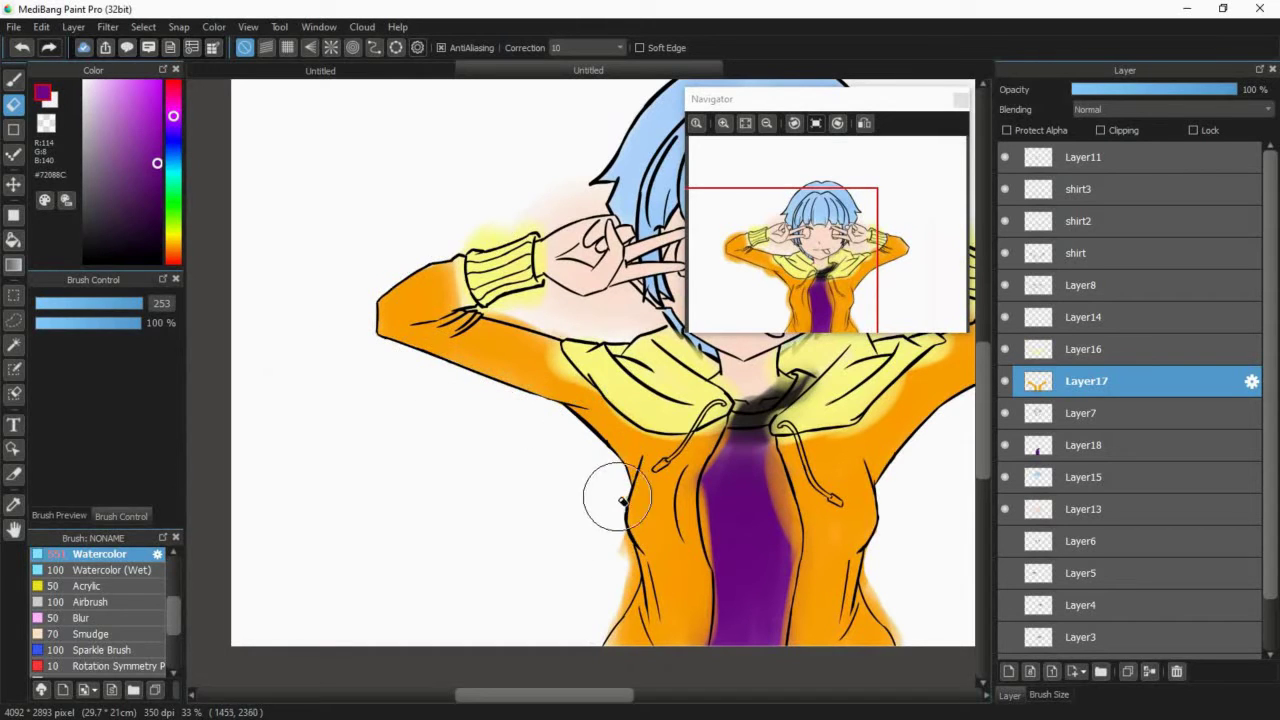
pyautogui.moveTo(610, 501); pyautogui.dragTo(626, 592)
pyautogui.moveTo(868, 565); pyautogui.dragTo(894, 619)
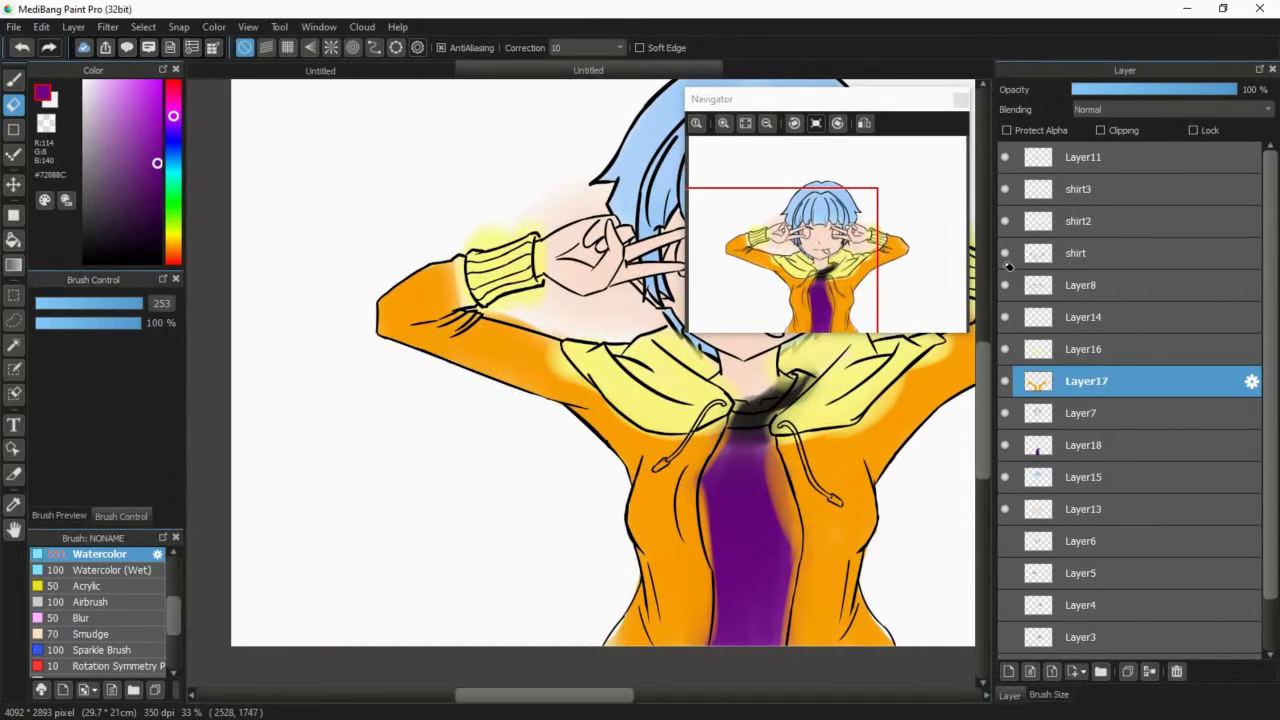
# - On Layer16, erase the yellow spill around the hood and both sleeve cuffs
pyautogui.click(1045, 349)
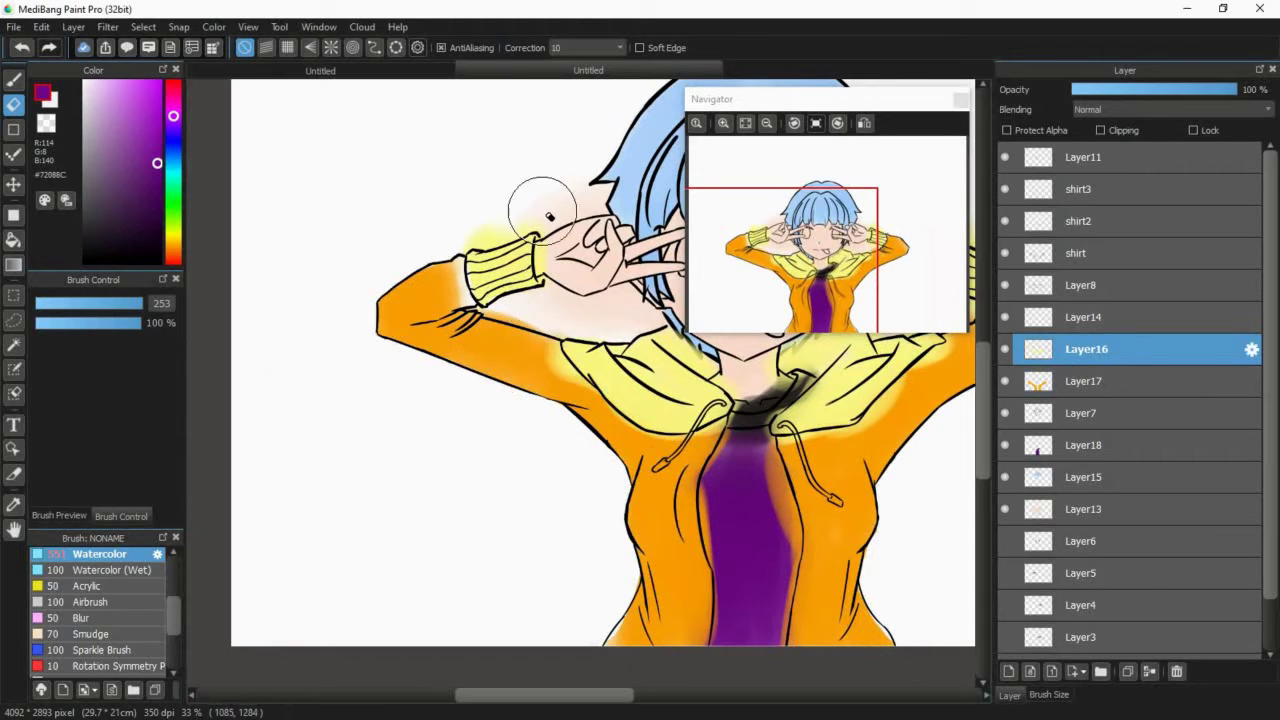
pyautogui.moveTo(549, 217)
pyautogui.mouseDown()
pyautogui.moveTo(528, 229)
pyautogui.moveTo(540, 265)
pyautogui.mouseUp()
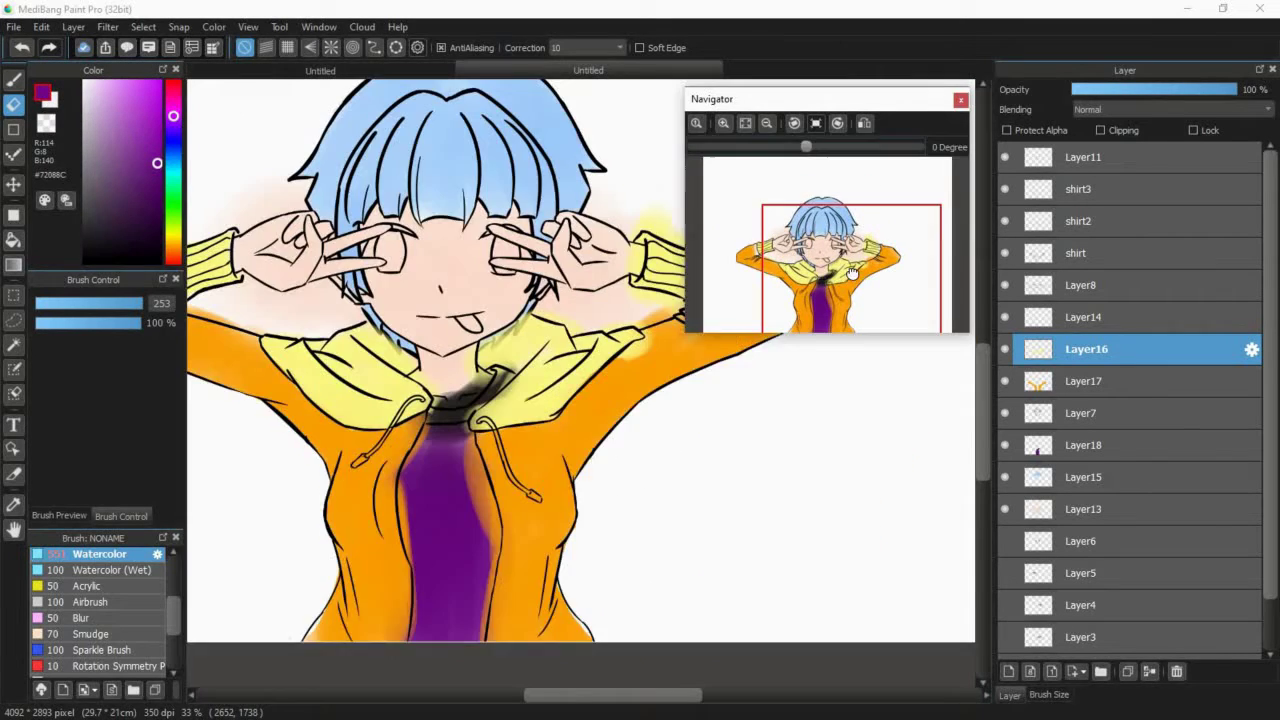
pyautogui.moveTo(903, 400); pyautogui.dragTo(706, 437)
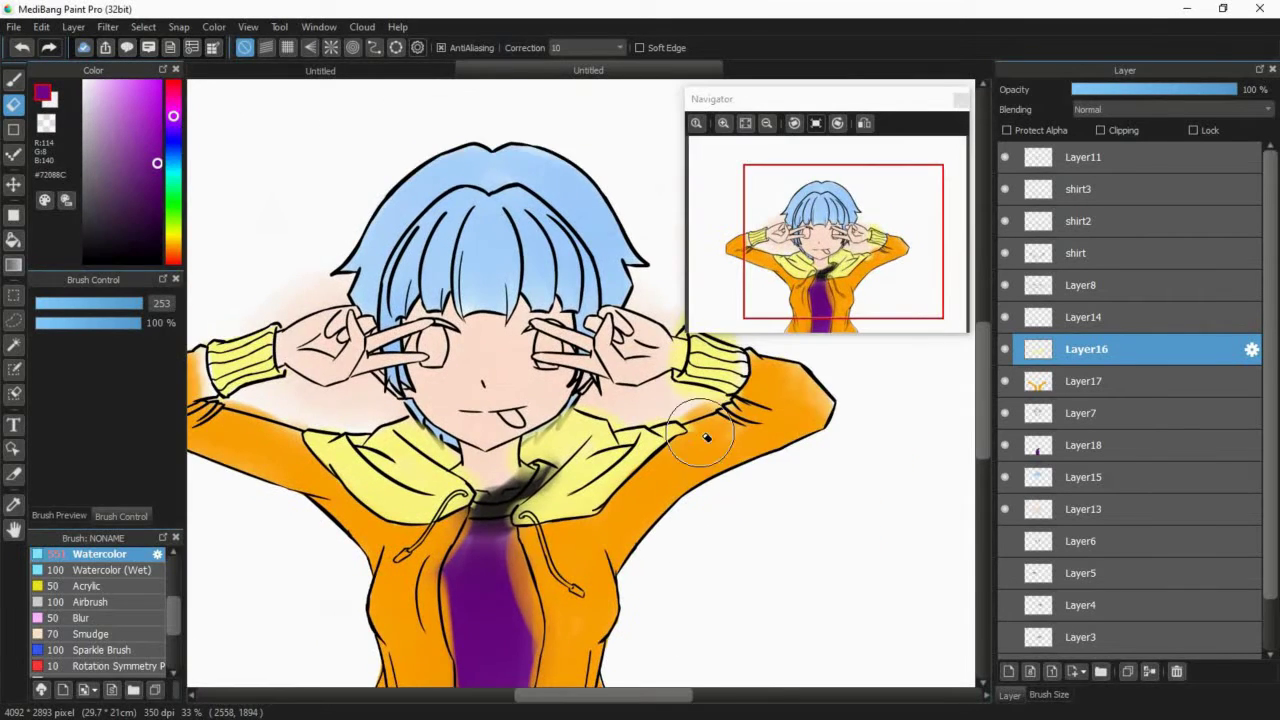
pyautogui.scroll(2, 745, 418)
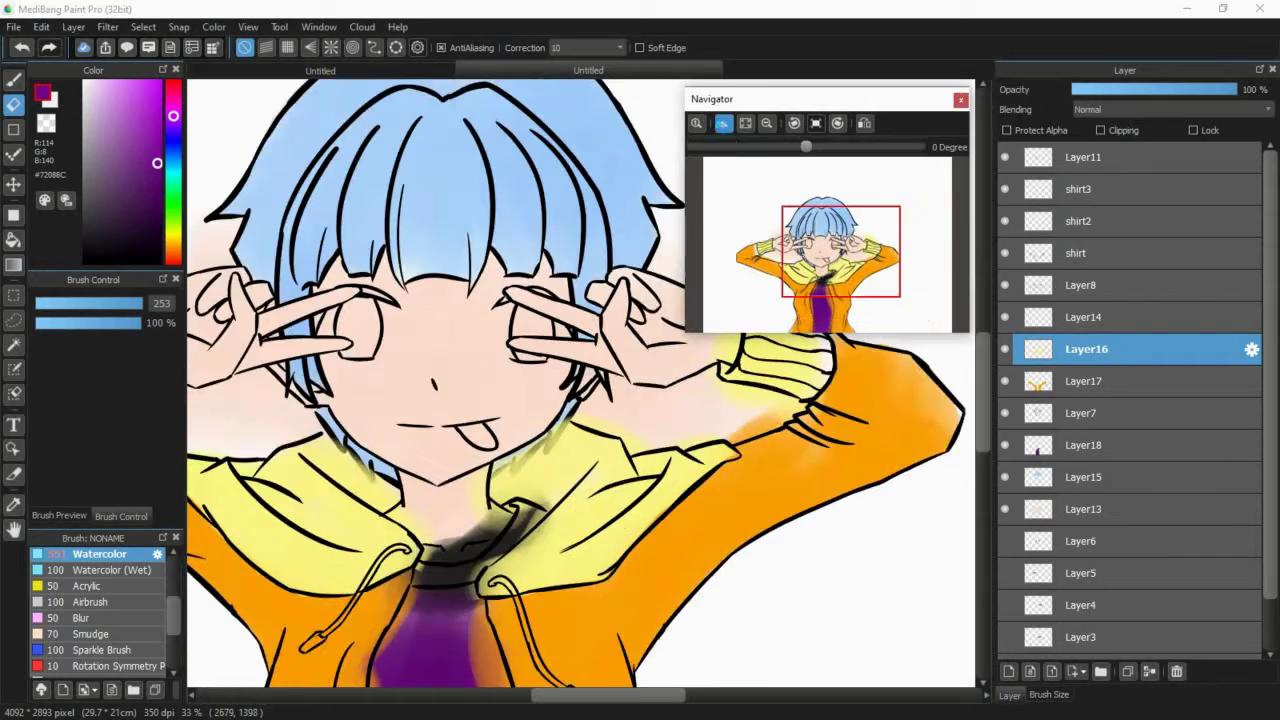
pyautogui.click(862, 237)
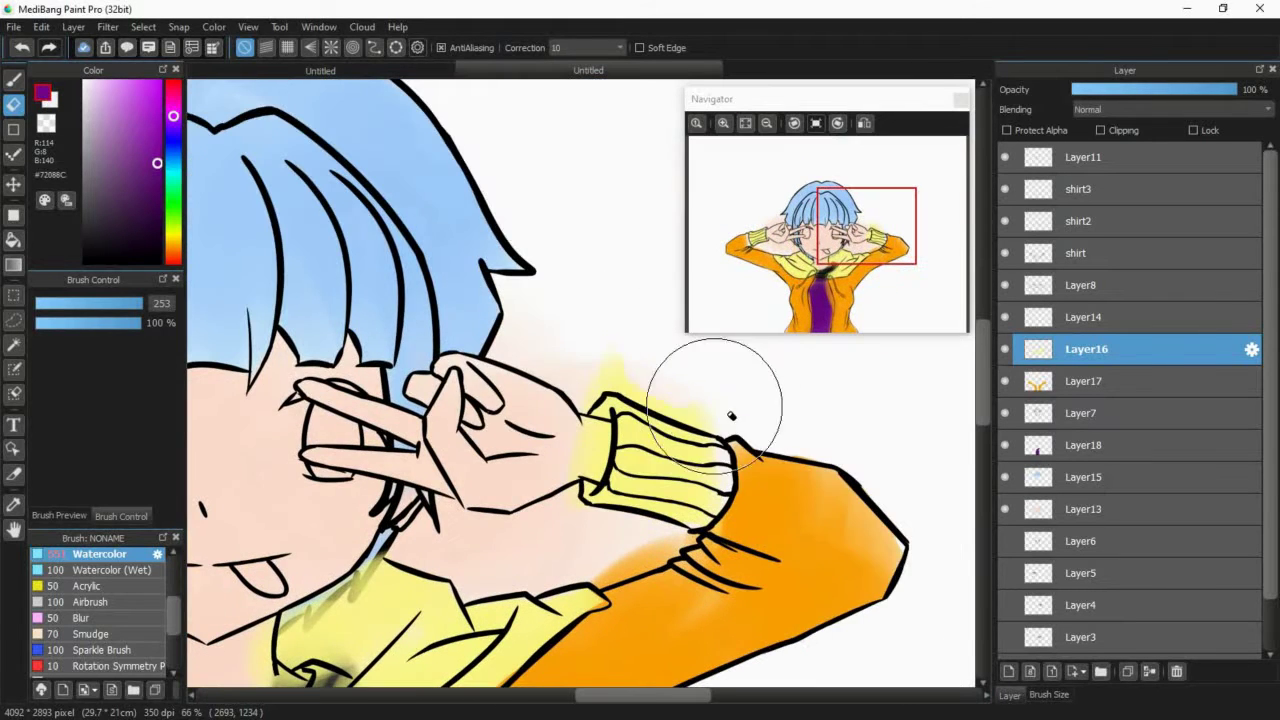
# - On Layer17, erase the orange spill above the right sleeve near the cuff, undoing the faulty stroke
pyautogui.click(1086, 381)
pyautogui.moveTo(634, 590)
pyautogui.mouseDown()
pyautogui.moveTo(597, 579)
pyautogui.moveTo(689, 536)
pyautogui.moveTo(660, 552)
pyautogui.mouseUp()
pyautogui.hotkey('ctrl', 'z')
# - Move Layer7 above Layer14 and erase the yellow overlapping the hair beside the face on Layer16 with the eraser at size 35
pyautogui.click(122, 305)
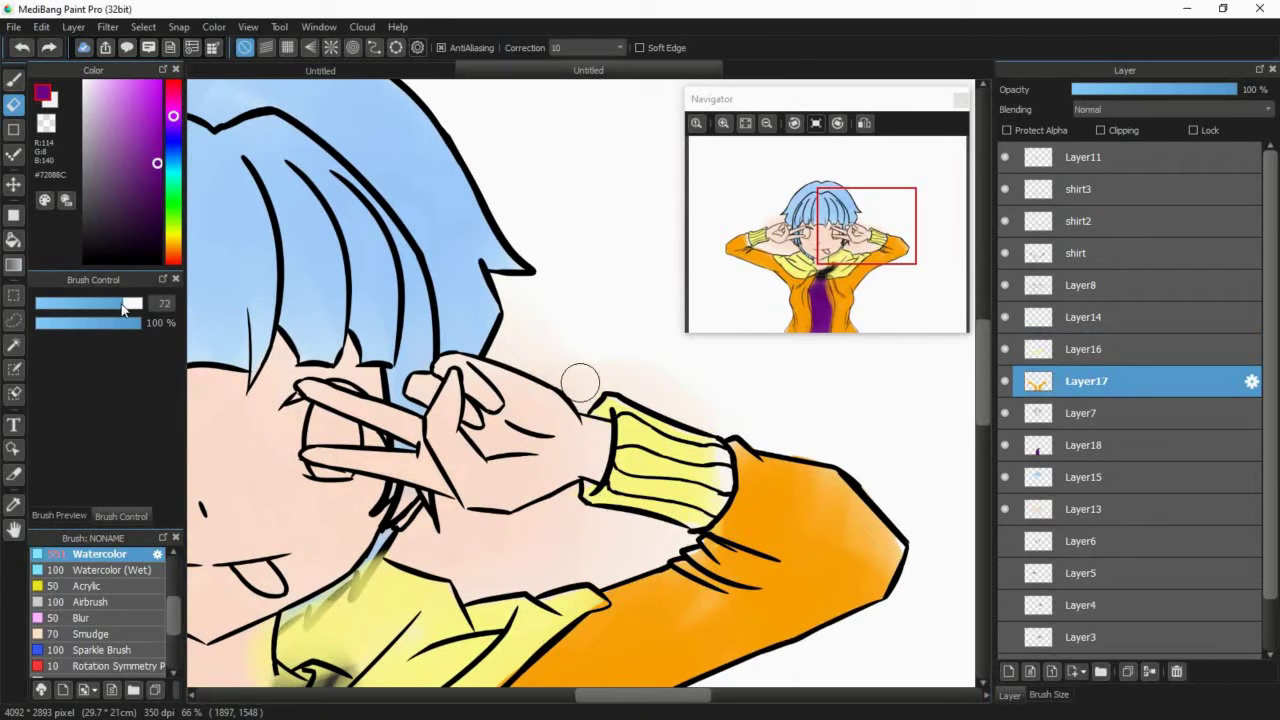
pyautogui.click(1083, 349)
pyautogui.click(845, 244)
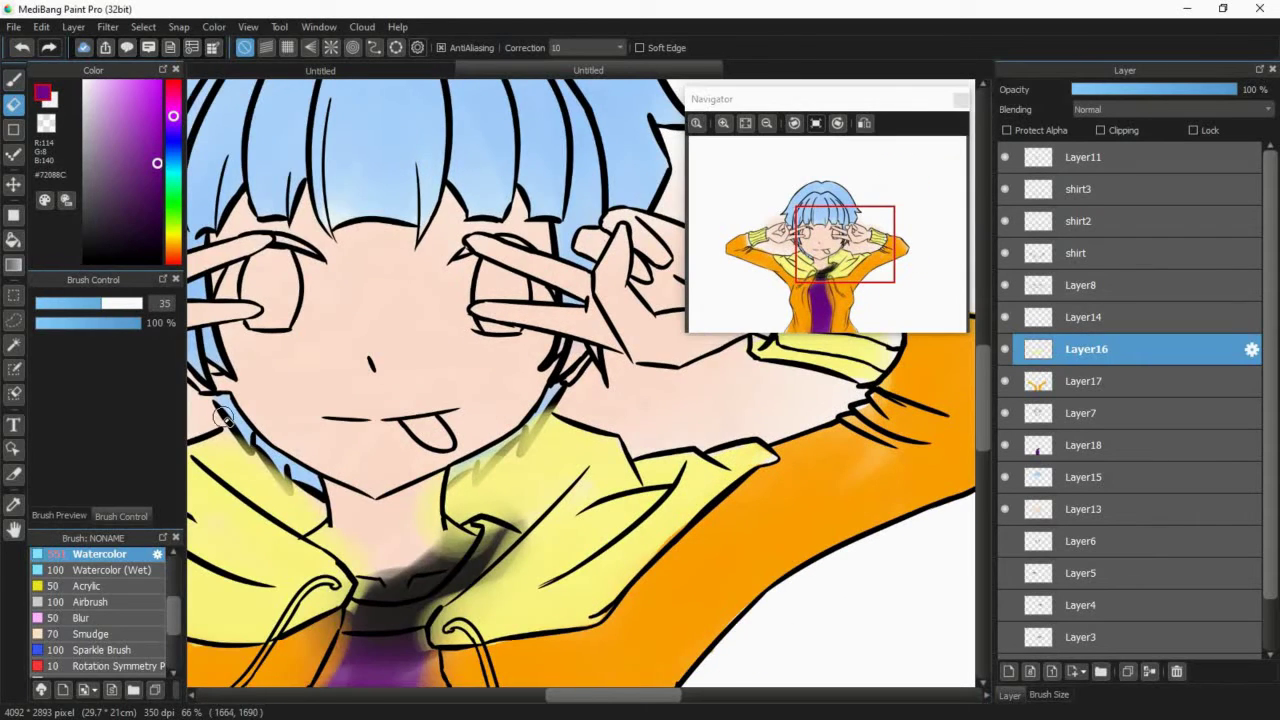
pyautogui.moveTo(1084, 413); pyautogui.dragTo(1069, 303)
pyautogui.click(1119, 383)
pyautogui.moveTo(538, 418); pyautogui.dragTo(534, 424)
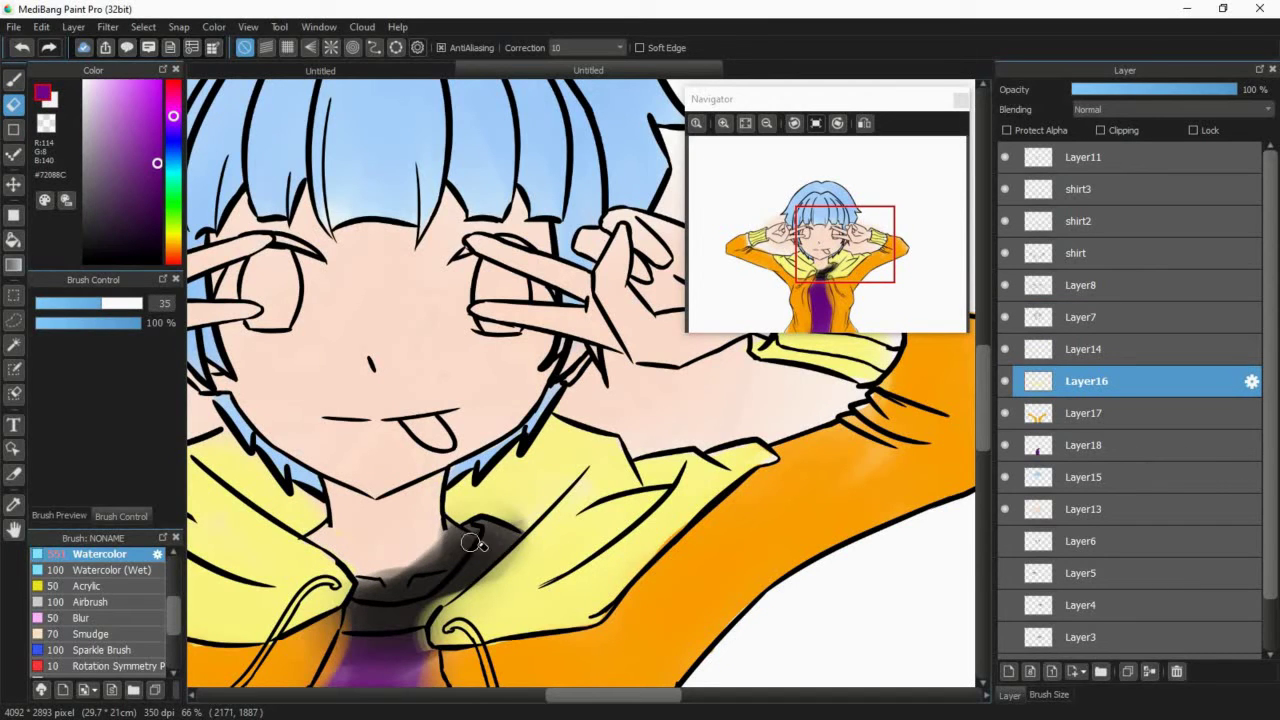
# - On Layer17, erase the orange overlapping the left edge of the purple shirt with the eraser at size 55
pyautogui.click(1088, 413)
pyautogui.moveTo(855, 298); pyautogui.dragTo(828, 278)
pyautogui.click(118, 304)
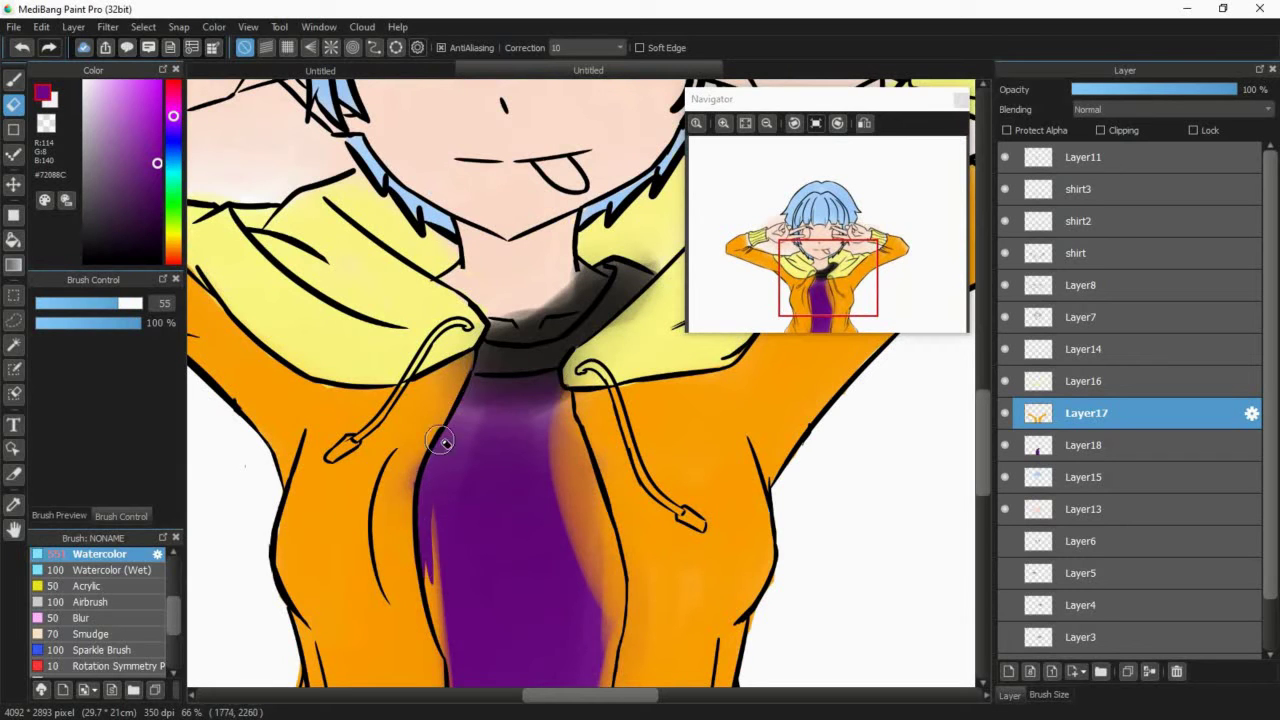
pyautogui.click(804, 295)
pyautogui.moveTo(804, 295); pyautogui.dragTo(819, 308)
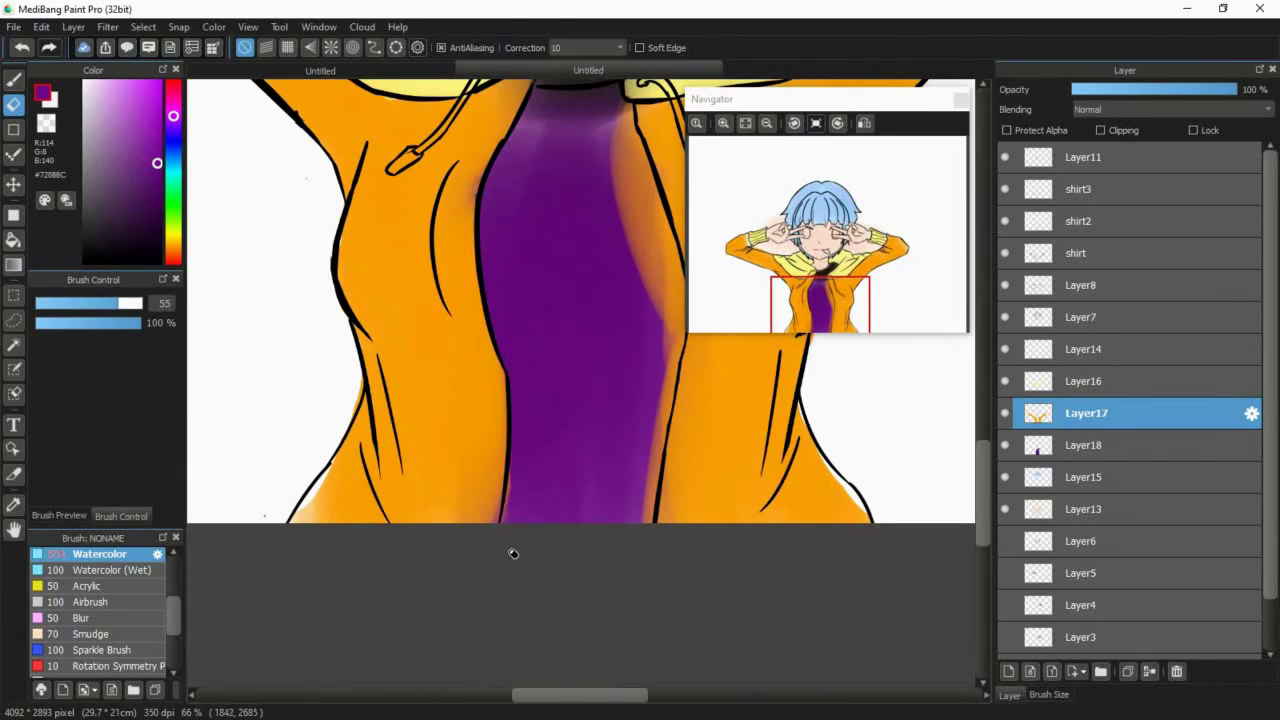
# - Erase the orange overlapping the right edge of the purple shirt, enlarging the eraser to size 126
pyautogui.click(817, 287)
pyautogui.moveTo(635, 392)
pyautogui.mouseDown()
pyautogui.moveTo(631, 306)
pyautogui.moveTo(640, 336)
pyautogui.mouseUp()
pyautogui.click(140, 303)
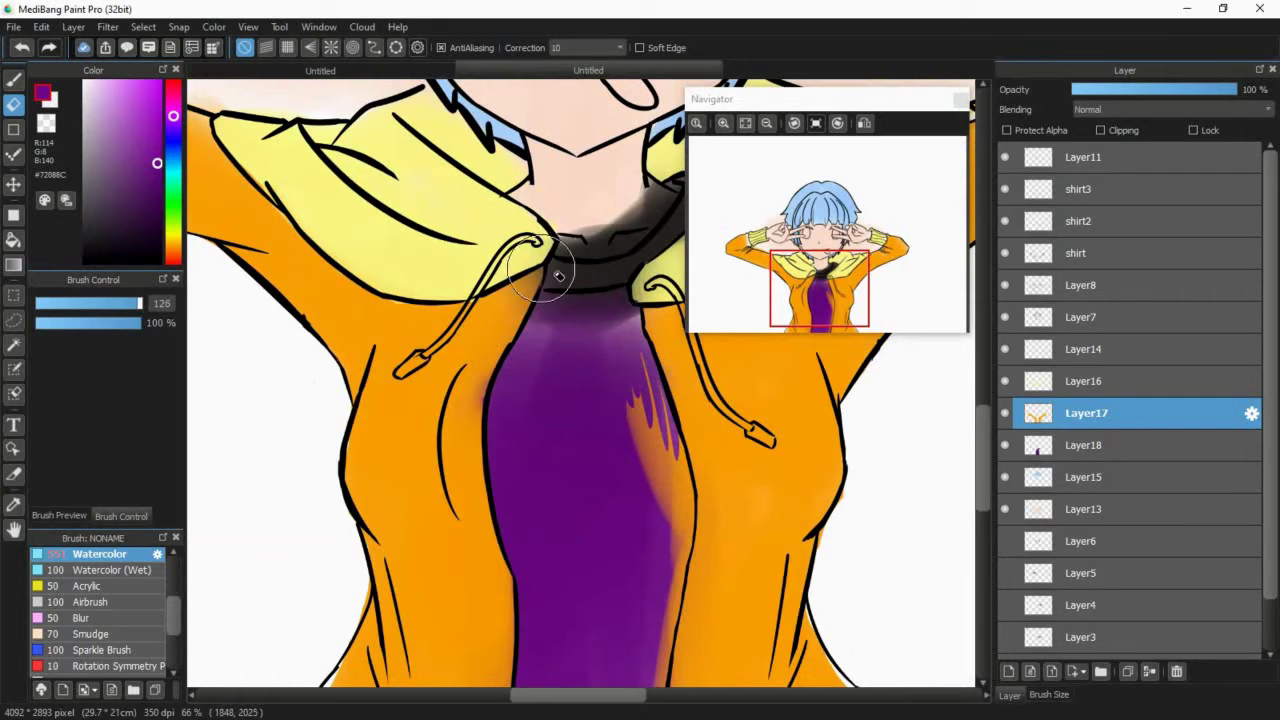
pyautogui.moveTo(622, 445)
pyautogui.mouseDown()
pyautogui.moveTo(605, 352)
pyautogui.moveTo(652, 480)
pyautogui.mouseUp()
pyautogui.click(825, 306)
pyautogui.moveTo(625, 388)
pyautogui.mouseDown()
pyautogui.moveTo(635, 337)
pyautogui.moveTo(646, 434)
pyautogui.moveTo(604, 556)
pyautogui.mouseUp()
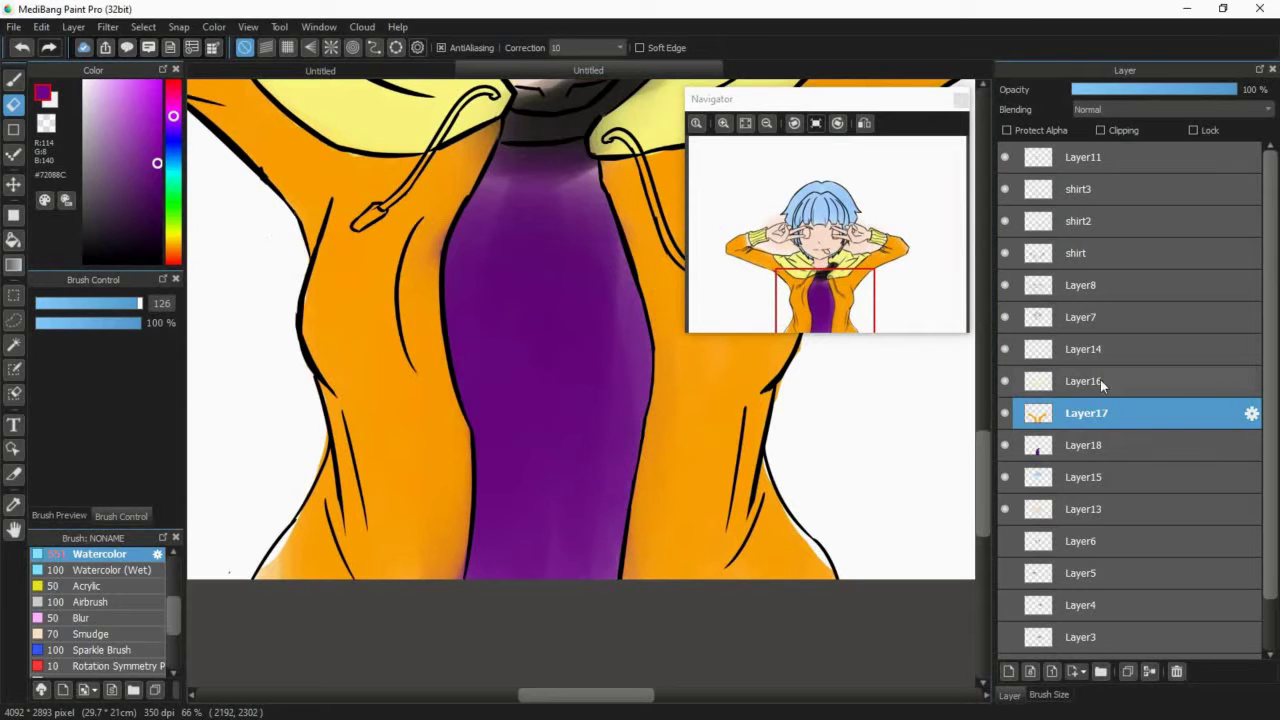
# - On Layer18, erase all of the black paint from the collar and the surrounding hood and neck
pyautogui.click(1104, 452)
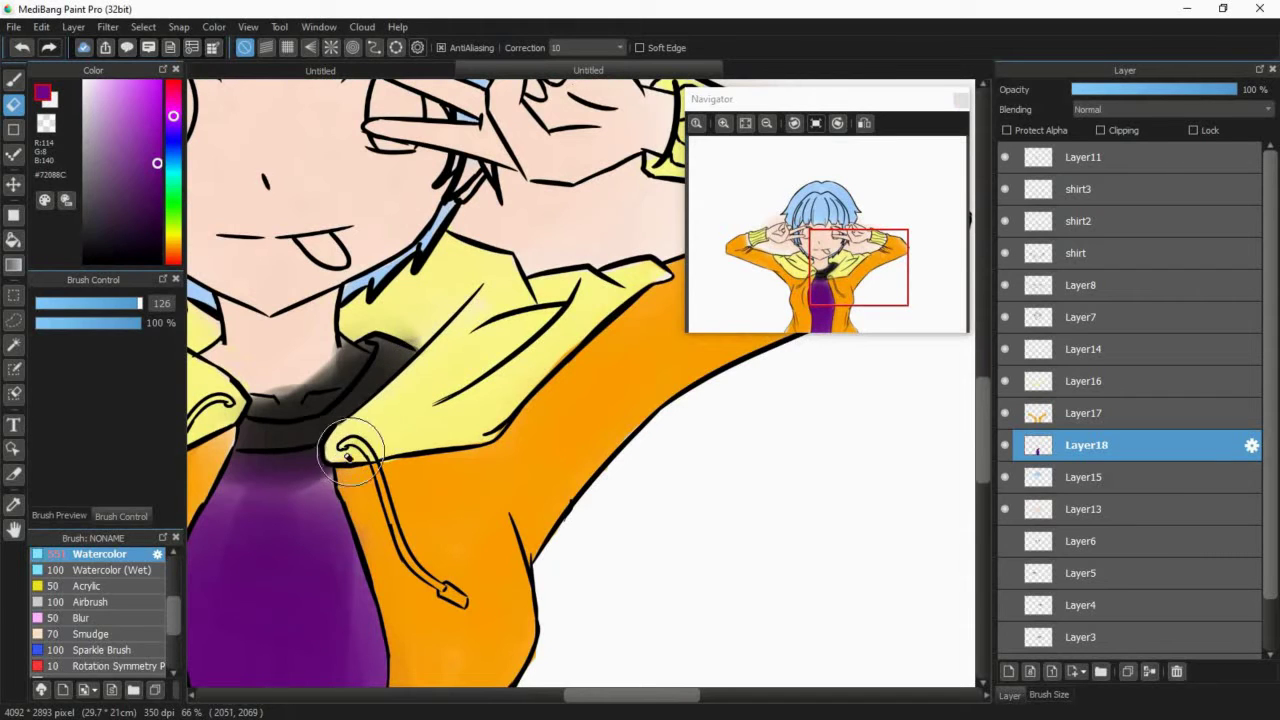
pyautogui.moveTo(420, 324)
pyautogui.mouseDown()
pyautogui.moveTo(425, 349)
pyautogui.moveTo(396, 366)
pyautogui.mouseUp()
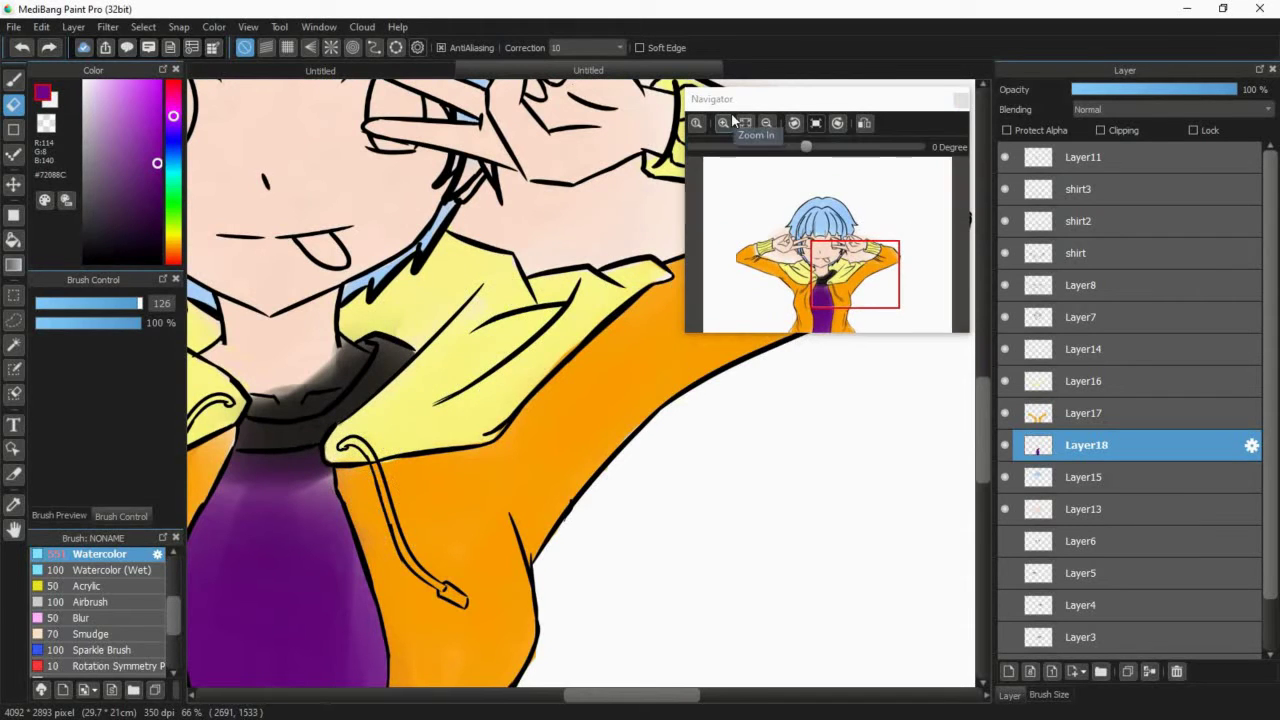
pyautogui.moveTo(851, 280); pyautogui.dragTo(838, 285)
pyautogui.moveTo(480, 252); pyautogui.dragTo(504, 261)
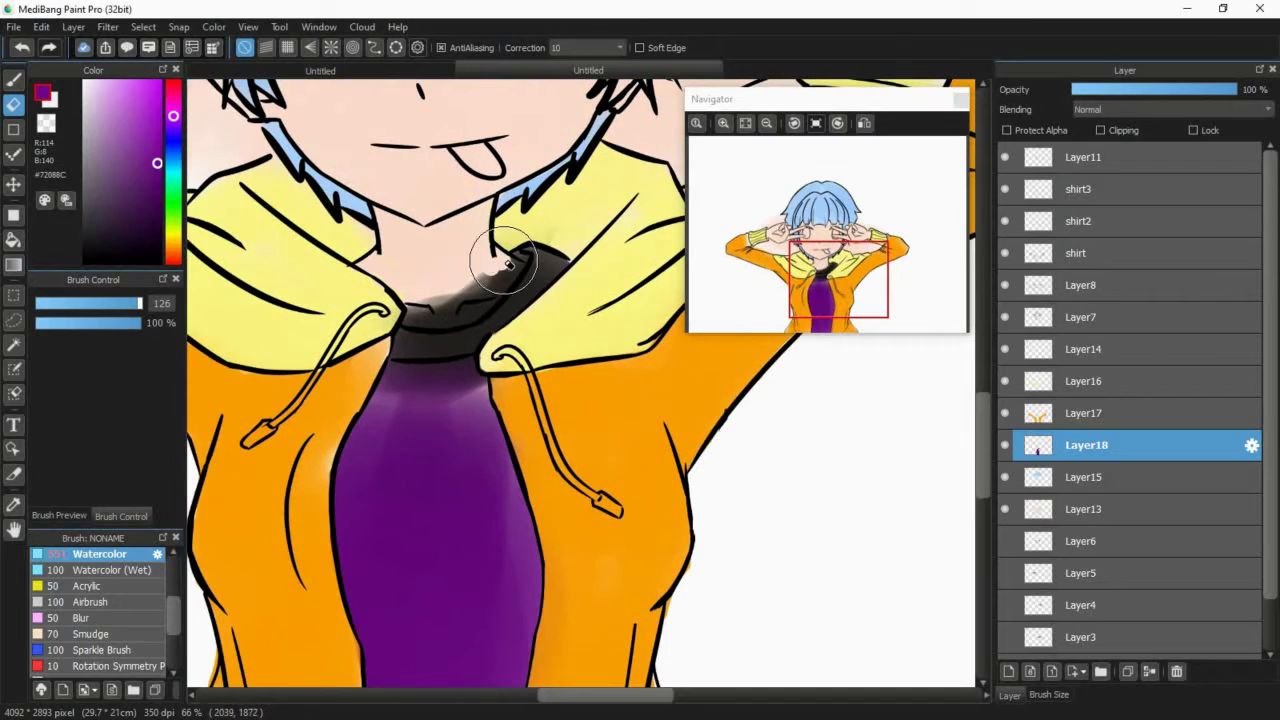
pyautogui.moveTo(400, 380)
pyautogui.mouseDown()
pyautogui.moveTo(463, 399)
pyautogui.moveTo(425, 373)
pyautogui.moveTo(487, 400)
pyautogui.moveTo(550, 299)
pyautogui.moveTo(540, 270)
pyautogui.moveTo(388, 309)
pyautogui.mouseUp()
# - Sample the shirt's purple #650978 and fill the shirt up to its neckline with the Watercolor brush at size 120
pyautogui.click(13, 506)
pyautogui.click(415, 450)
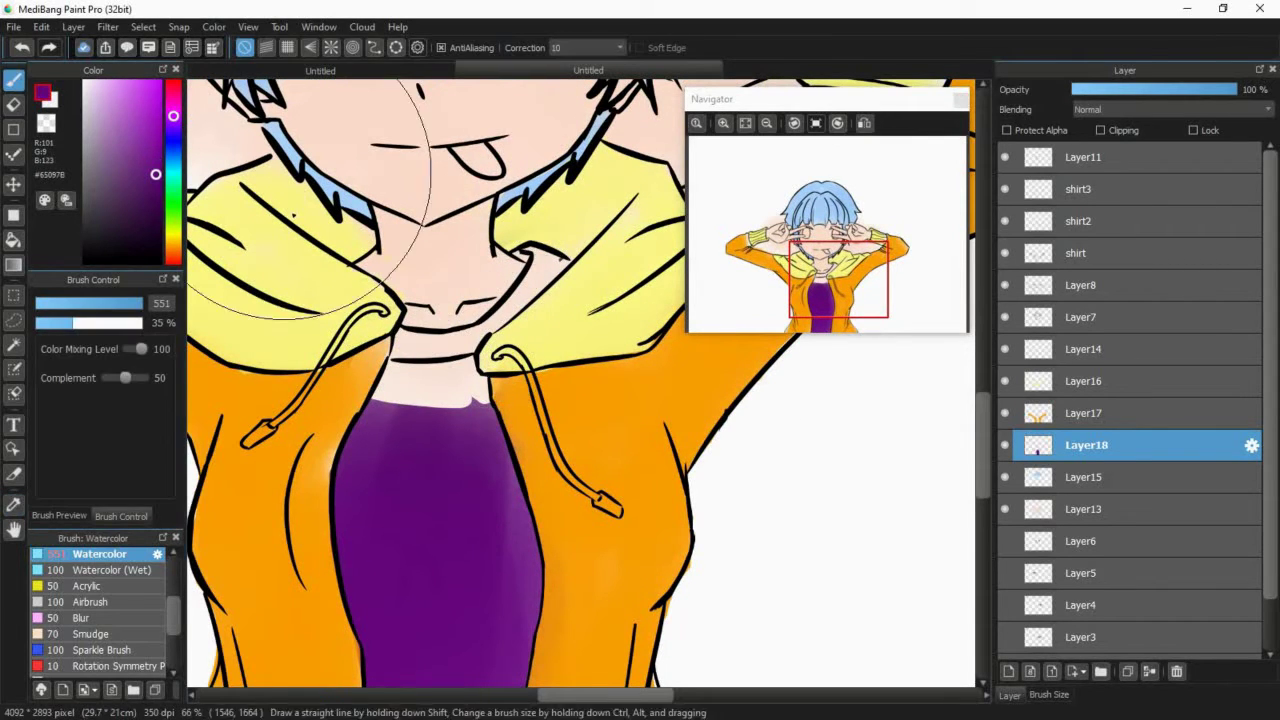
pyautogui.click(138, 304)
pyautogui.moveTo(390, 362)
pyautogui.mouseDown()
pyautogui.moveTo(365, 443)
pyautogui.moveTo(471, 386)
pyautogui.moveTo(443, 366)
pyautogui.moveTo(510, 430)
pyautogui.moveTo(479, 467)
pyautogui.mouseUp()
# - Erase the purple spilling over the shirt's neckline, undoing the faulty stroke
pyautogui.scroll(-5, 479, 467)
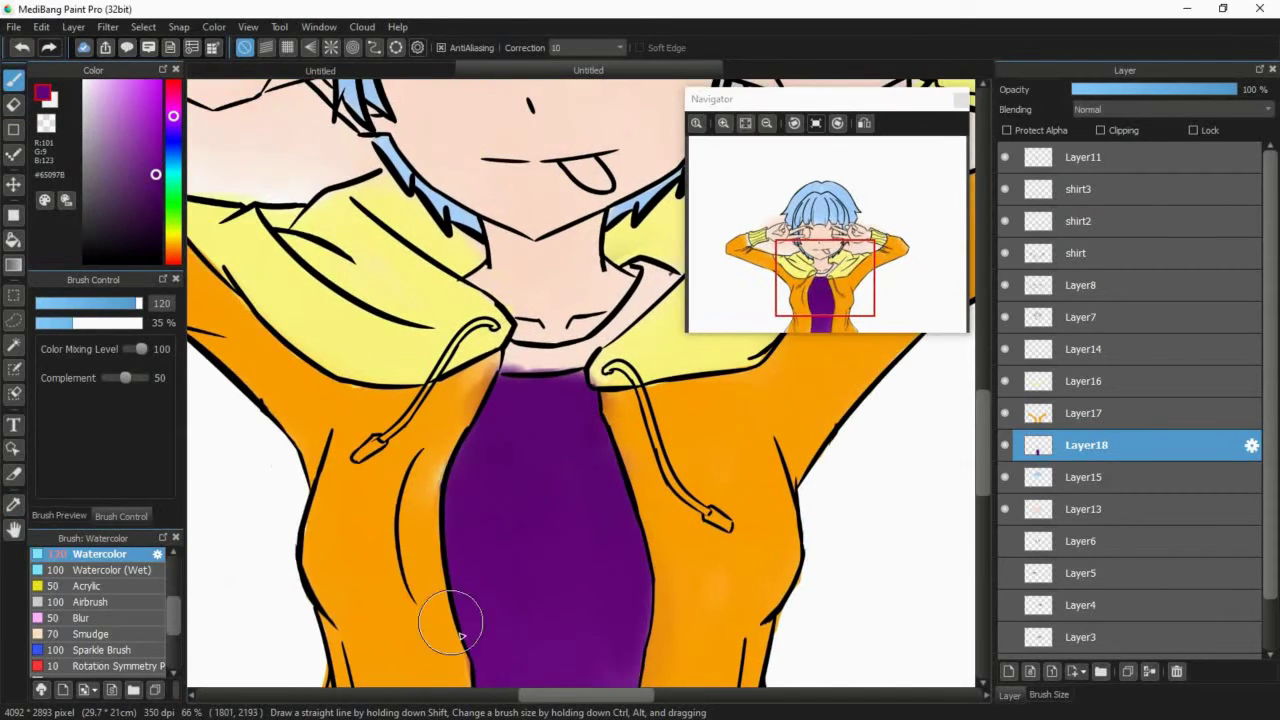
pyautogui.press('e')
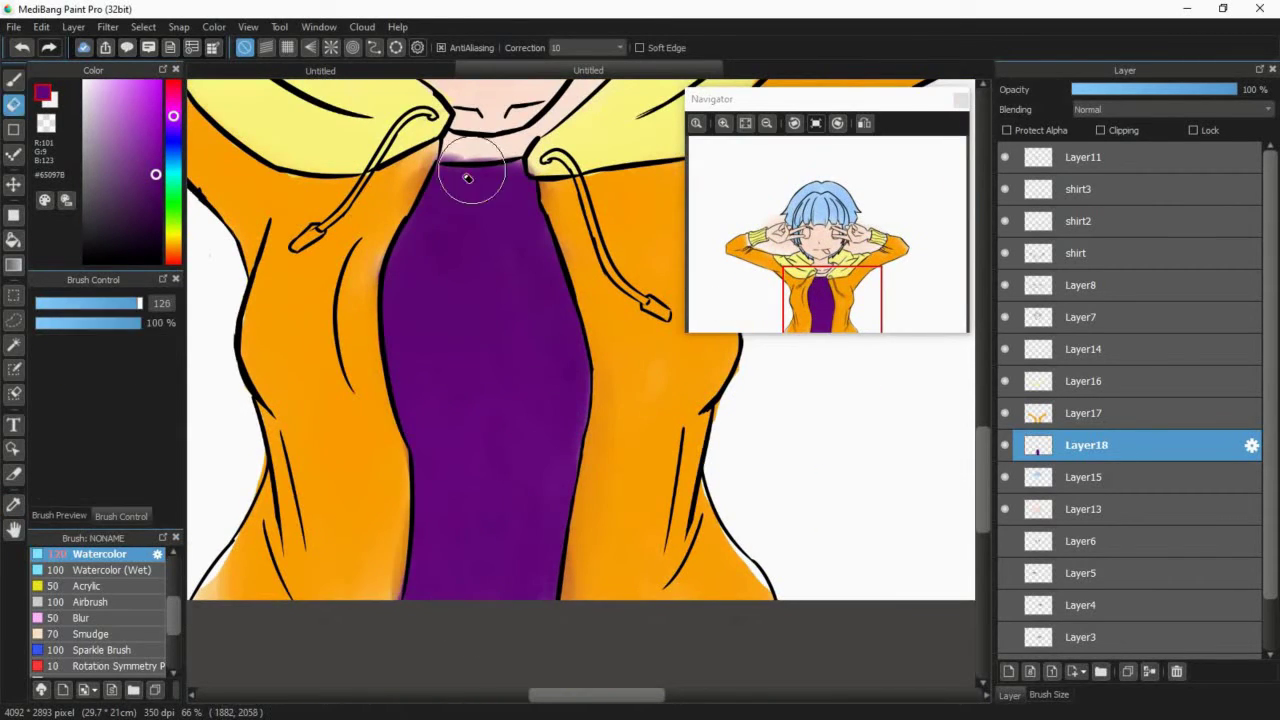
pyautogui.hotkey('ctrl', 'z')
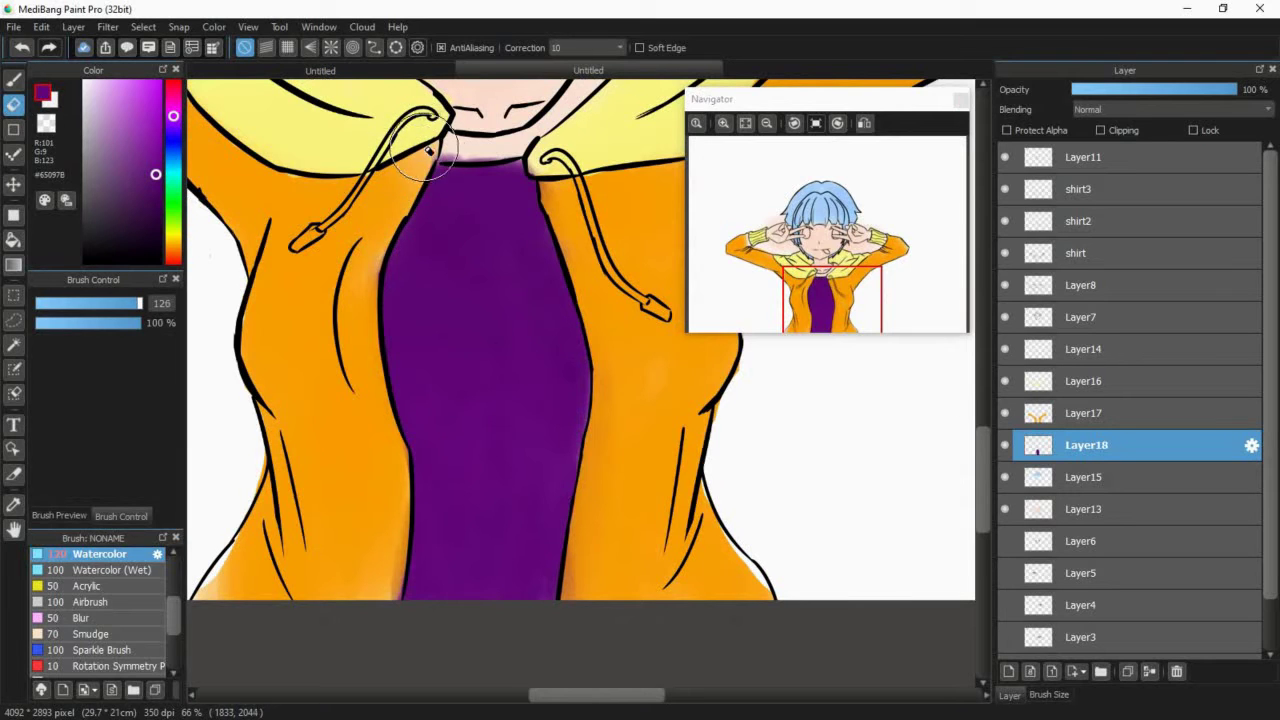
pyautogui.scroll(8, 700, 260)
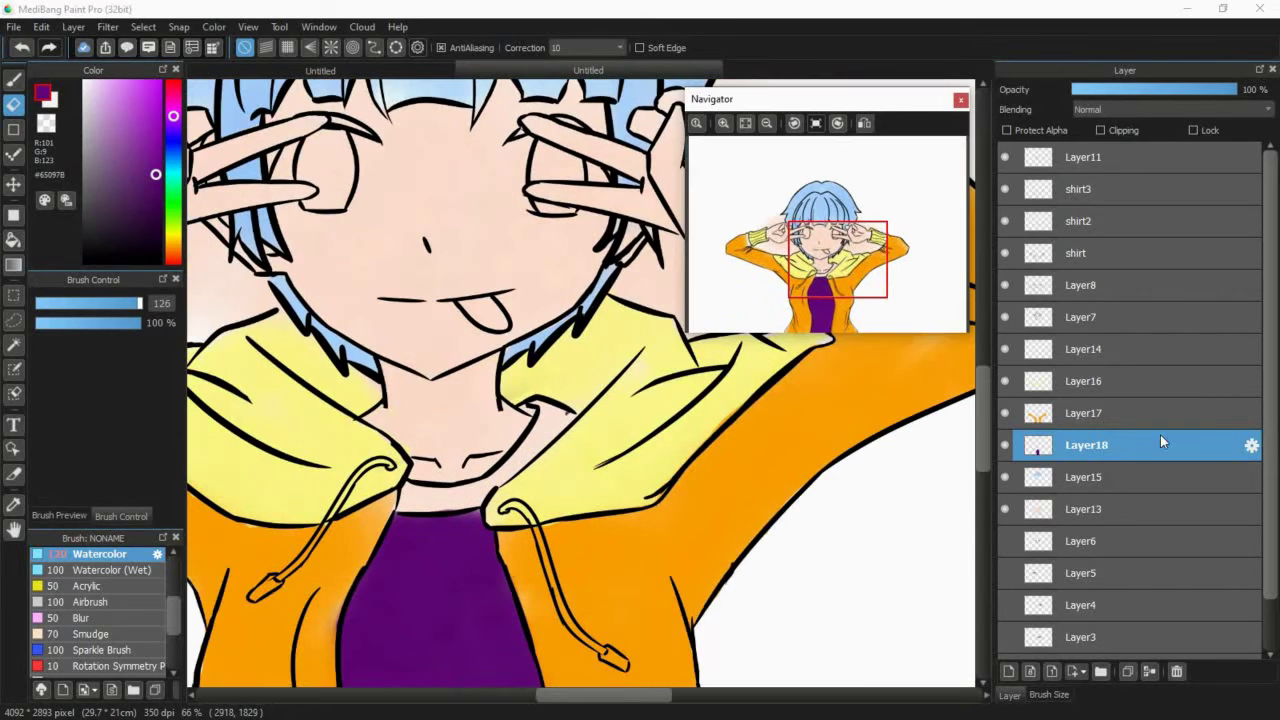
# - Add a layer, place it below Layer18 and paint the collar near-black #131313 with the Watercolor brush at size 120
pyautogui.click(1009, 672)
pyautogui.click(84, 251)
pyautogui.click(14, 80)
pyautogui.moveTo(1054, 445); pyautogui.dragTo(1054, 485)
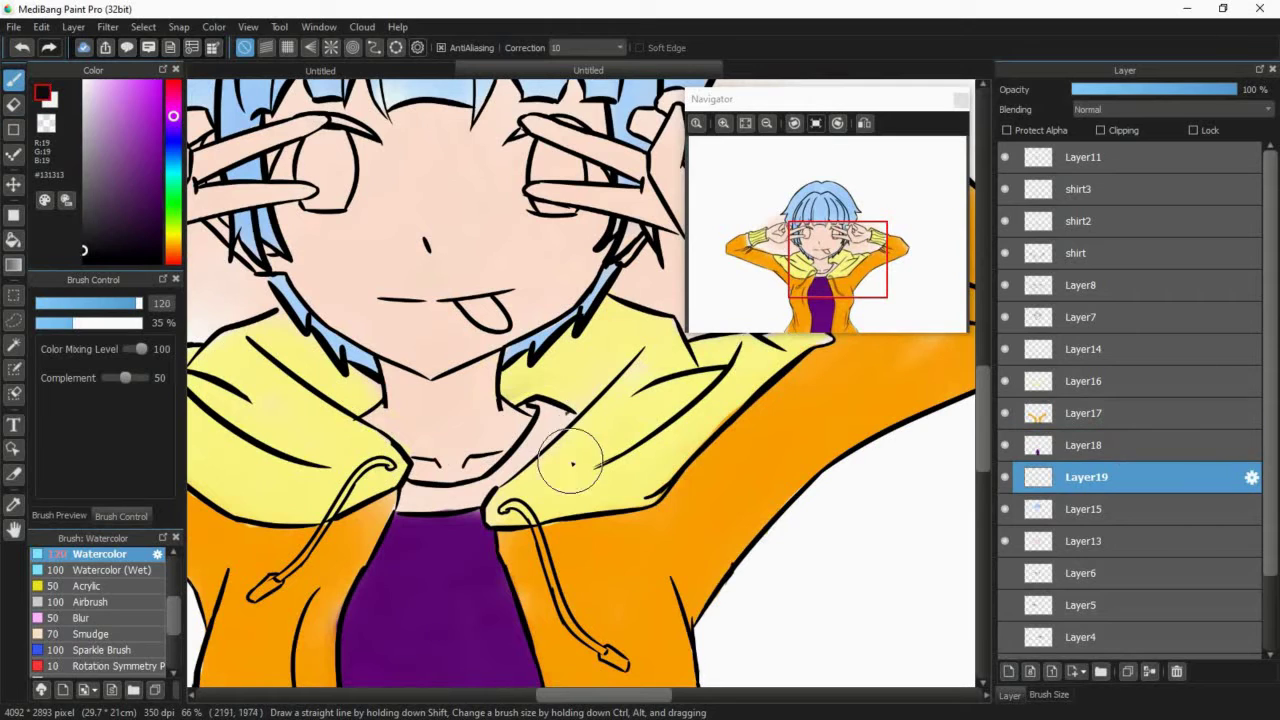
pyautogui.moveTo(535, 405)
pyautogui.mouseDown()
pyautogui.moveTo(540, 418)
pyautogui.moveTo(490, 480)
pyautogui.moveTo(420, 495)
pyautogui.moveTo(550, 438)
pyautogui.mouseUp()
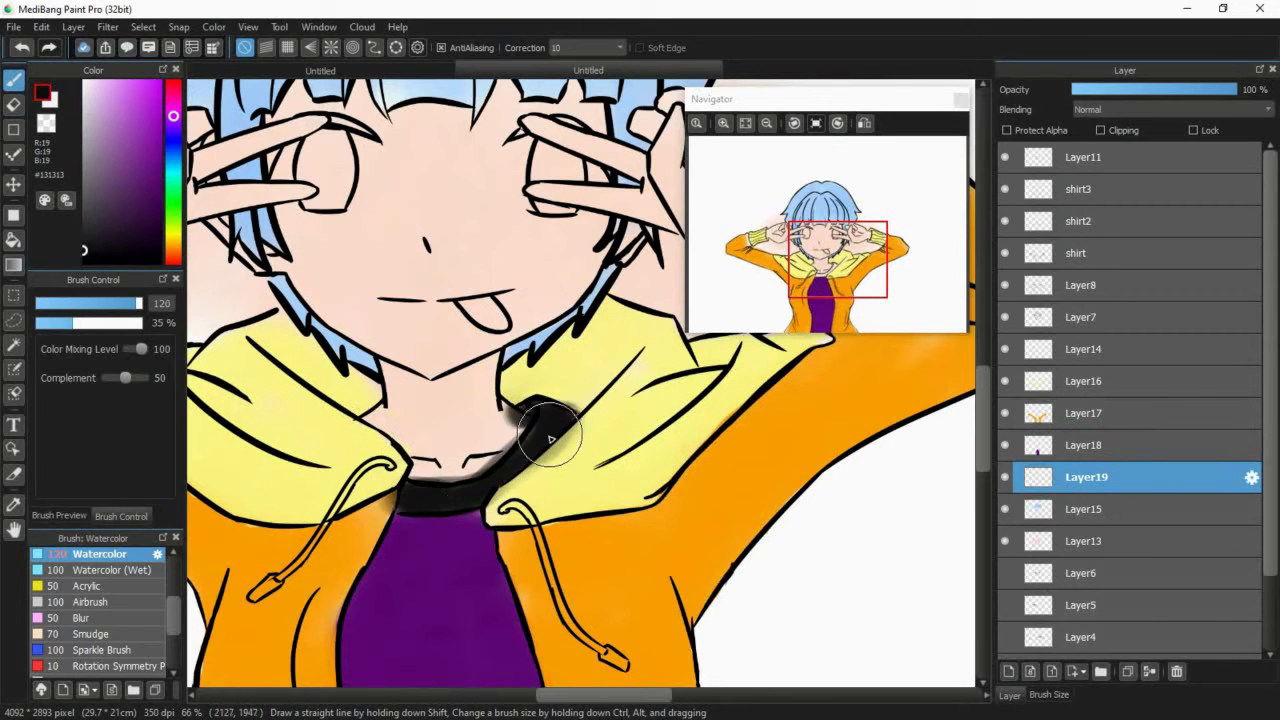
# - Erase the black spilling past the collar's outline, touch it up at size 20, and erase the purple overlapping the collar on Layer18
pyautogui.press('e')
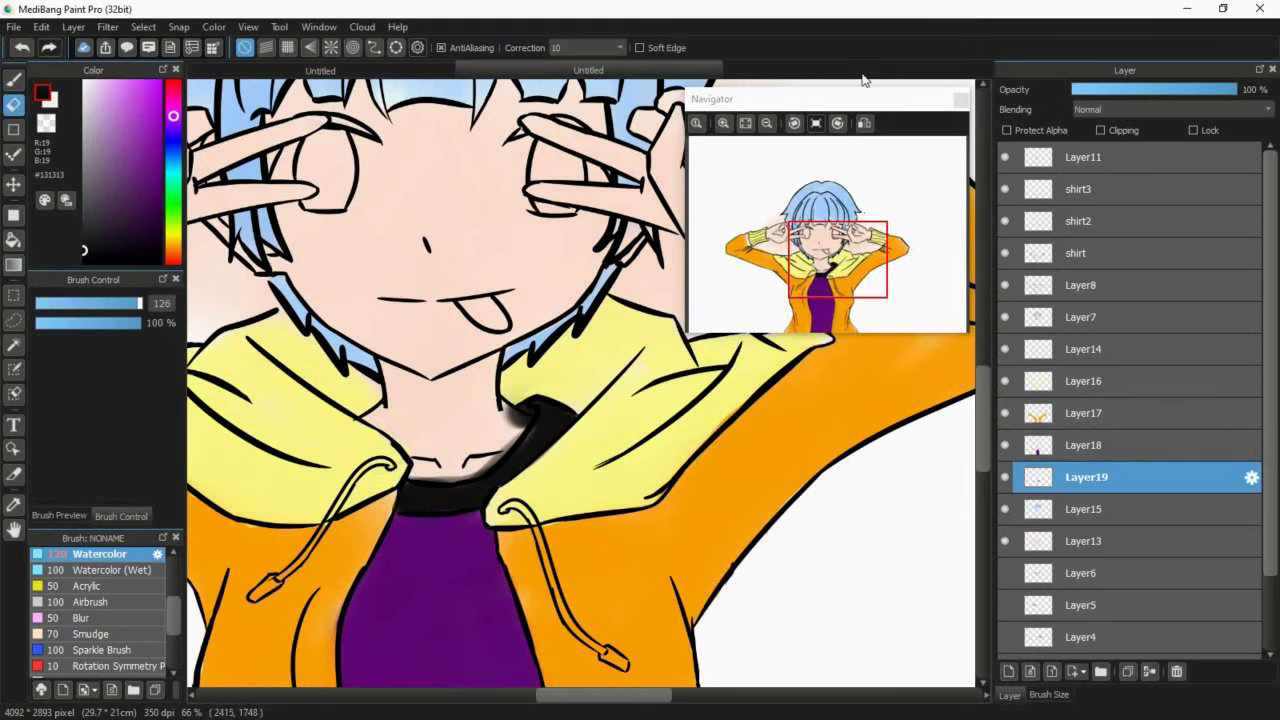
pyautogui.click(724, 127)
pyautogui.moveTo(400, 428)
pyautogui.mouseDown()
pyautogui.moveTo(443, 451)
pyautogui.moveTo(330, 582)
pyautogui.moveTo(543, 380)
pyautogui.mouseUp()
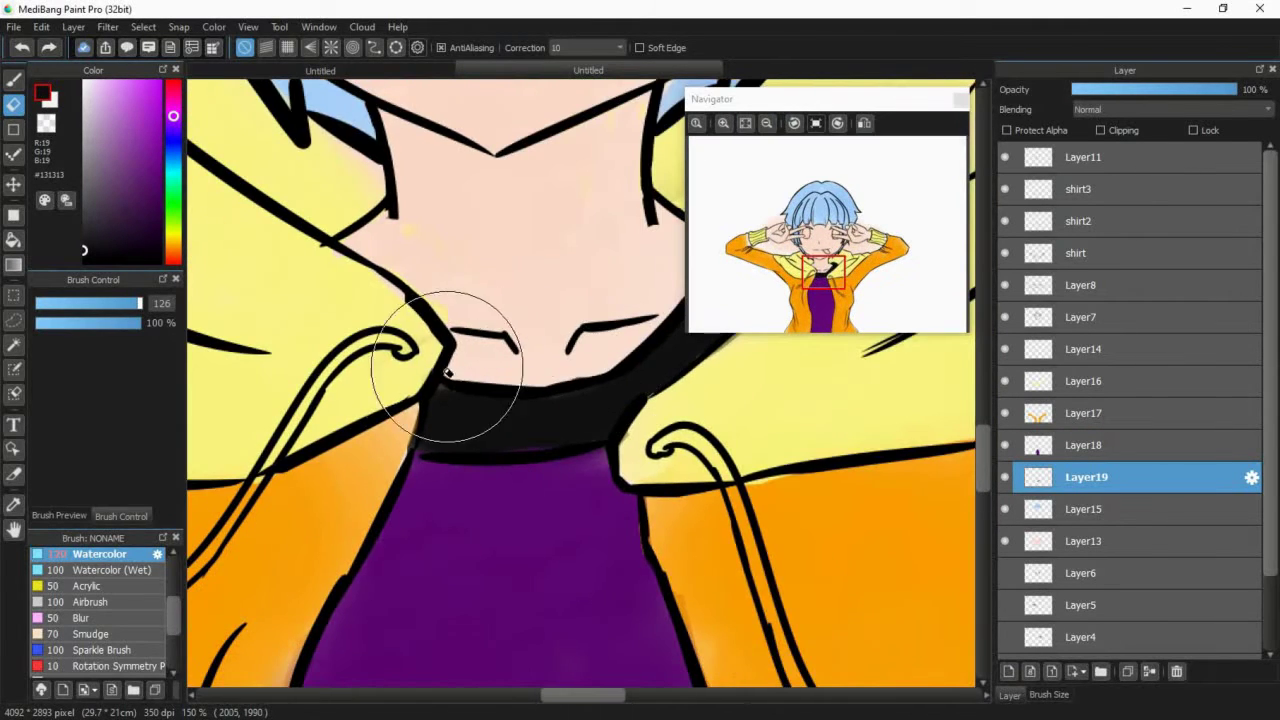
pyautogui.press('b')
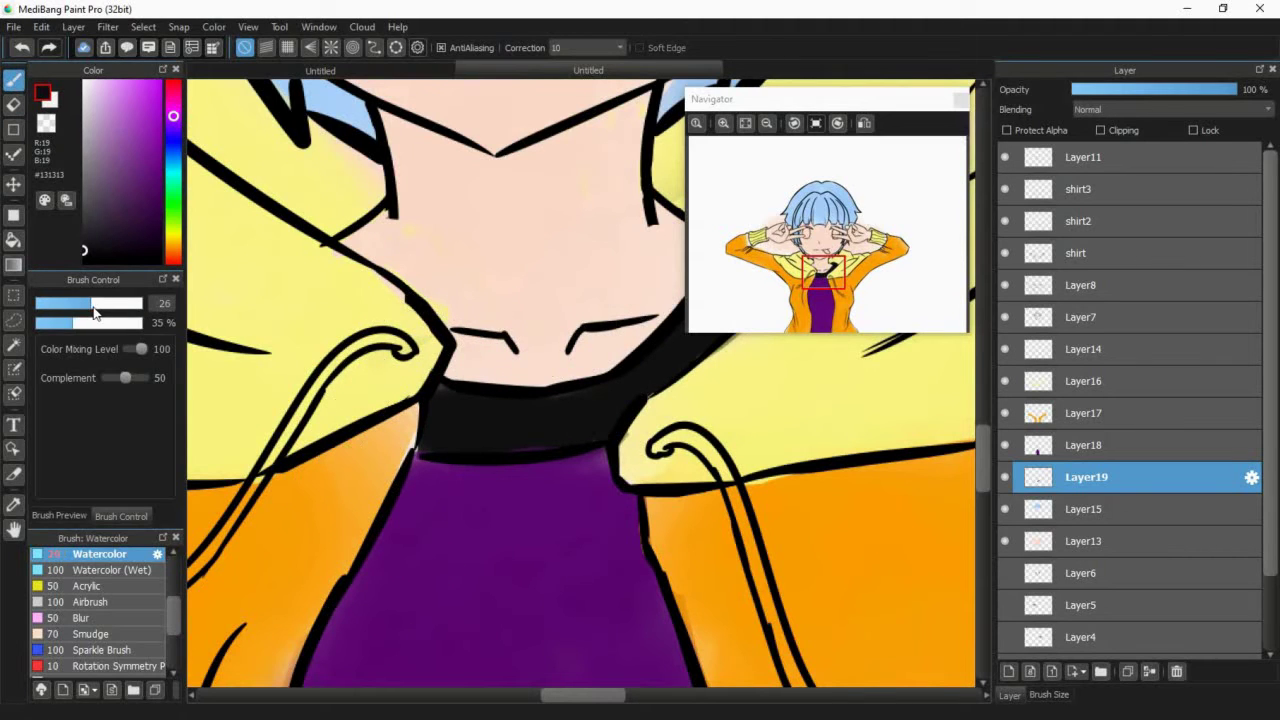
pyautogui.moveTo(87, 312); pyautogui.dragTo(80, 312)
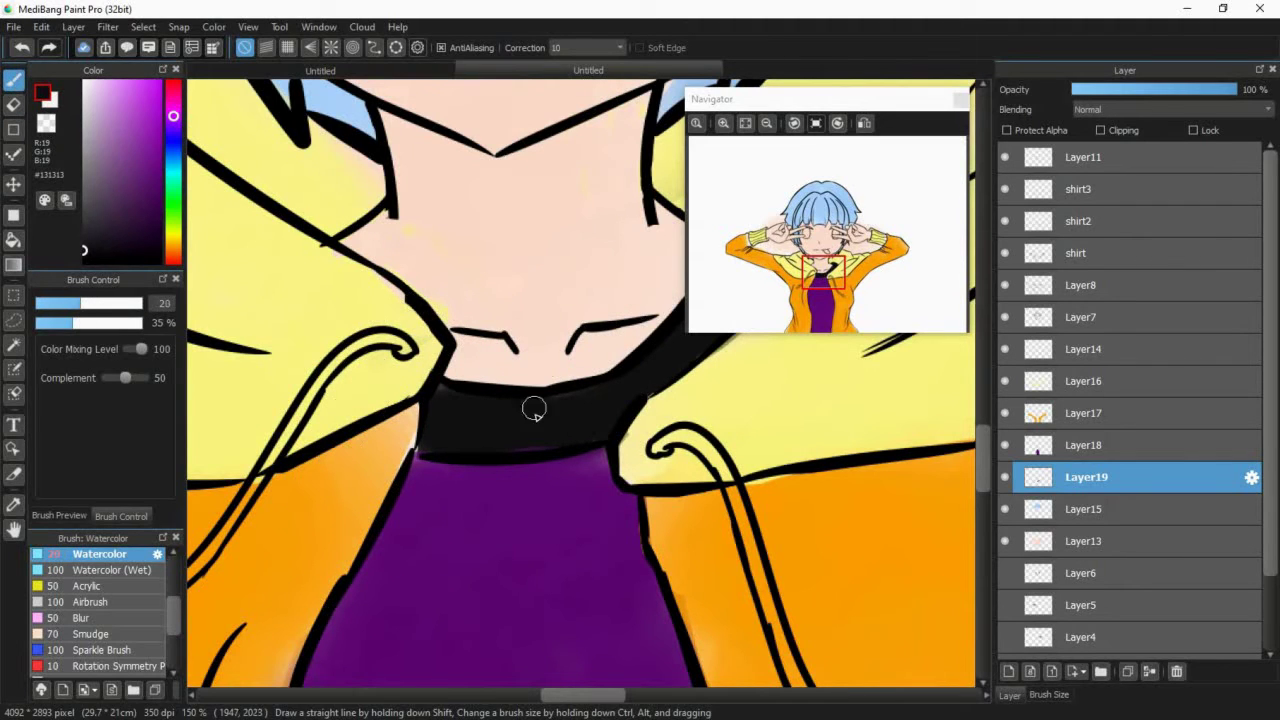
pyautogui.click(1078, 450)
pyautogui.press('e')
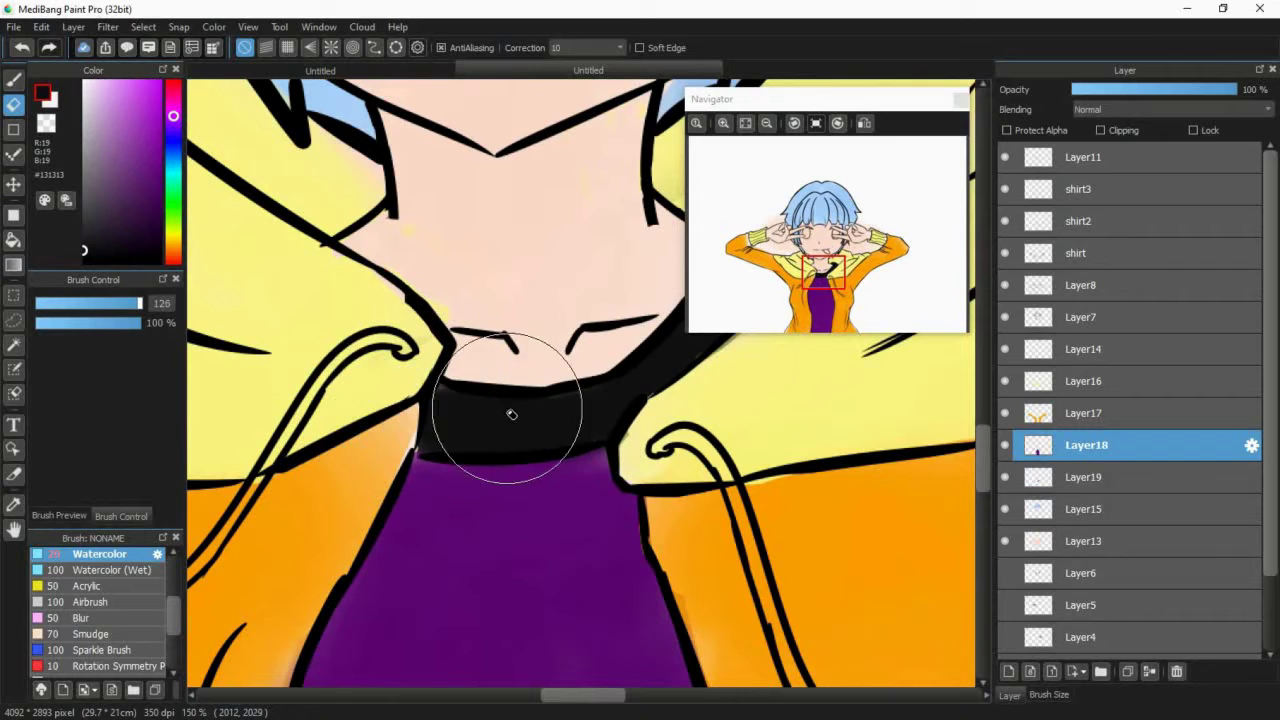
# - On Layer17, sample the jacket's orange #FFA20D and fill the gaps along the jacket's inner edge with Watercolor at sizes 20 and 70
pyautogui.click(1085, 414)
pyautogui.click(14, 505)
pyautogui.click(345, 465)
pyautogui.click(15, 82)
pyautogui.moveTo(336, 453); pyautogui.dragTo(411, 417)
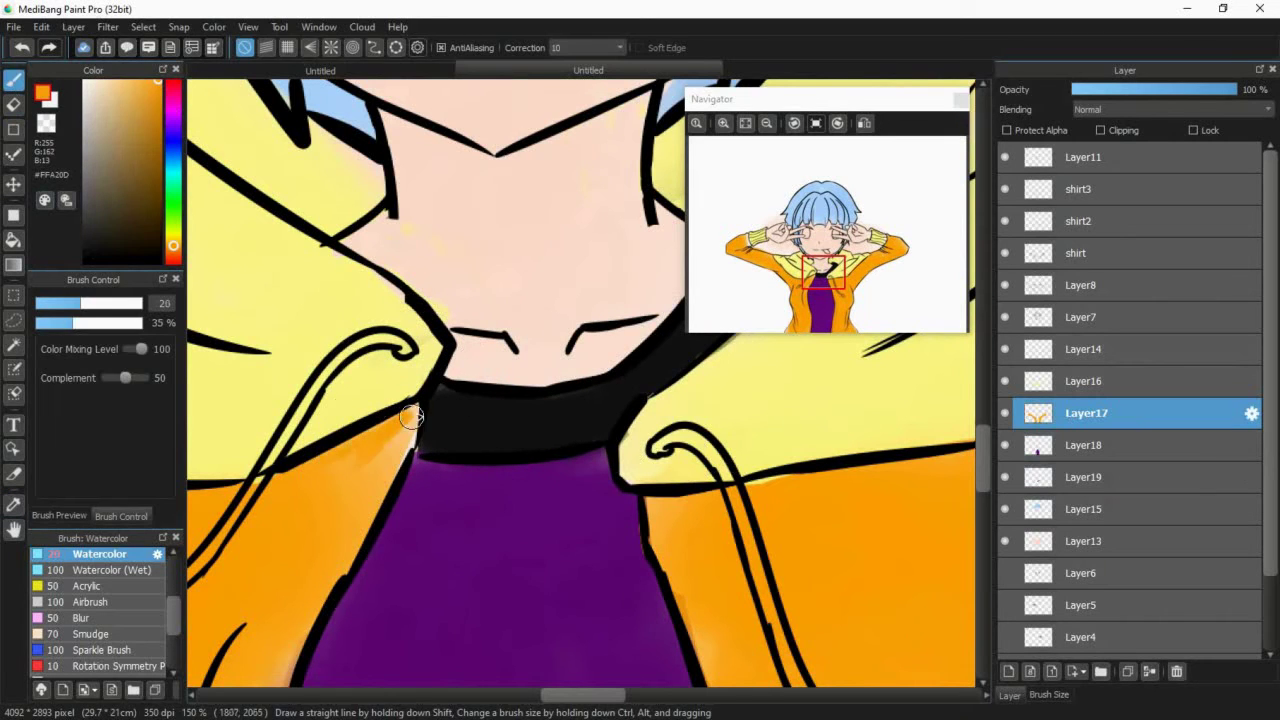
pyautogui.scroll(-3, 373, 432)
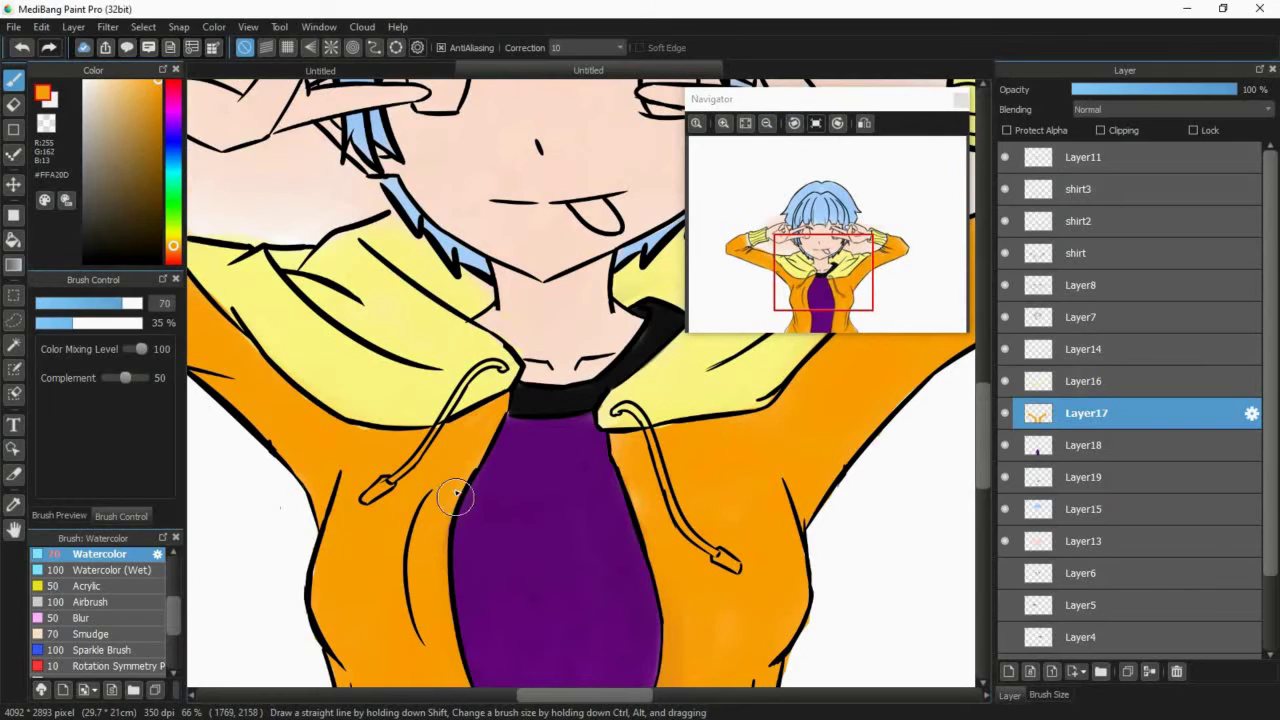
pyautogui.moveTo(808, 272)
pyautogui.mouseDown()
pyautogui.moveTo(870, 262)
pyautogui.moveTo(819, 291)
pyautogui.mouseUp()
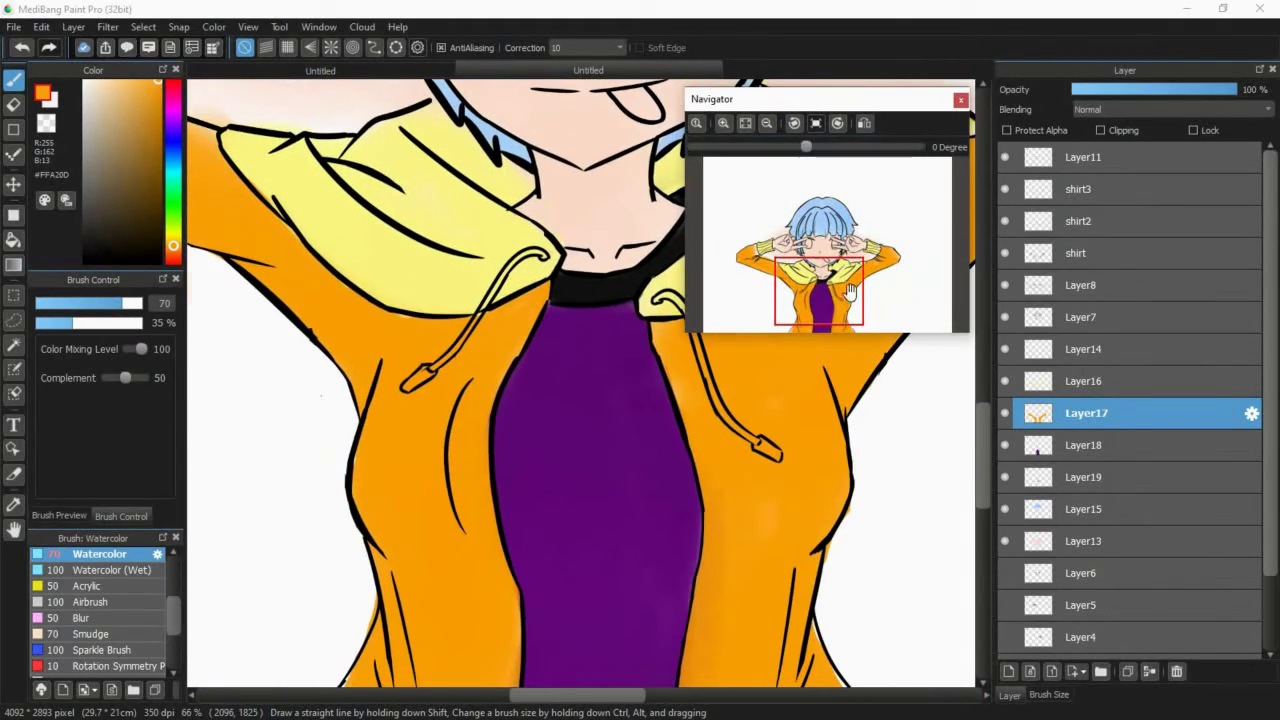
# - Add a new layer above Layer17 for the drawstrings and set the brush colour to white #FFFFFF
pyautogui.click(827, 268)
pyautogui.click(84, 82)
pyautogui.click(14, 104)
pyautogui.click(1008, 672)
pyautogui.click(14, 80)
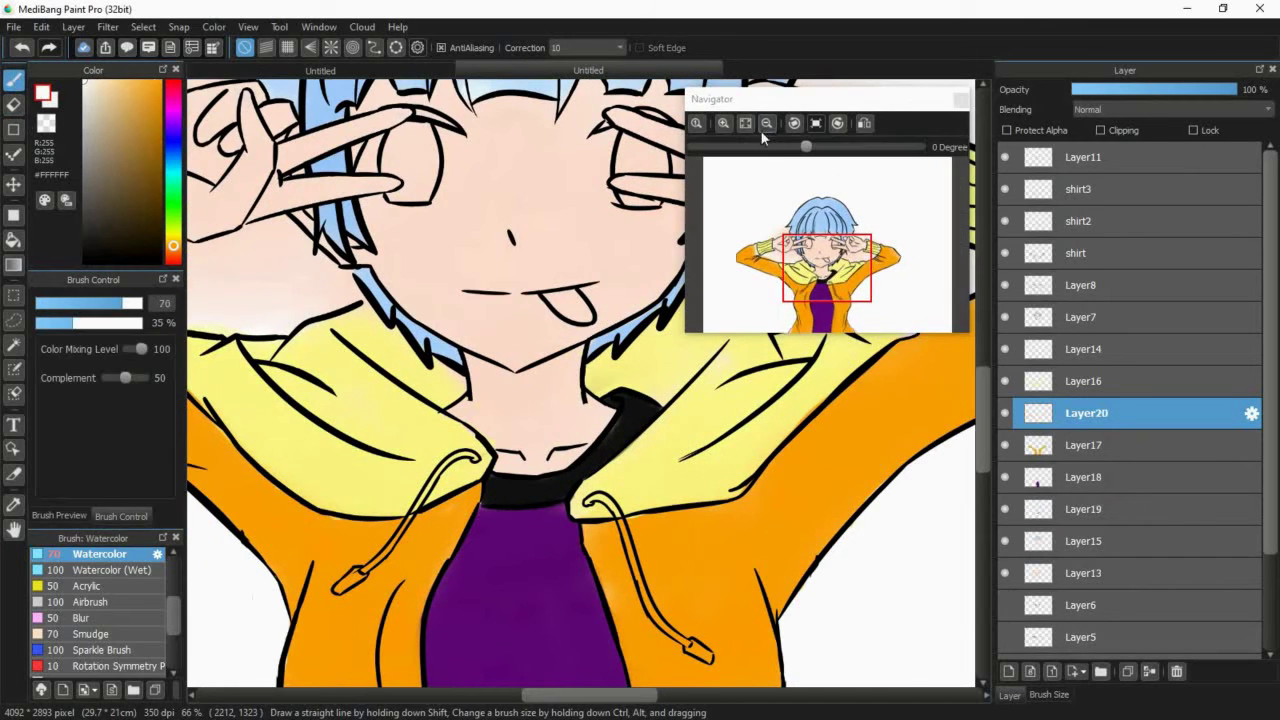
# - Move Layer20 above Layer16 and paint both hood drawstrings white with the Watercolor brush at size 15
pyautogui.click(723, 123)
pyautogui.click(723, 123)
pyautogui.moveTo(822, 277); pyautogui.dragTo(816, 287)
pyautogui.moveTo(119, 307); pyautogui.dragTo(67, 305)
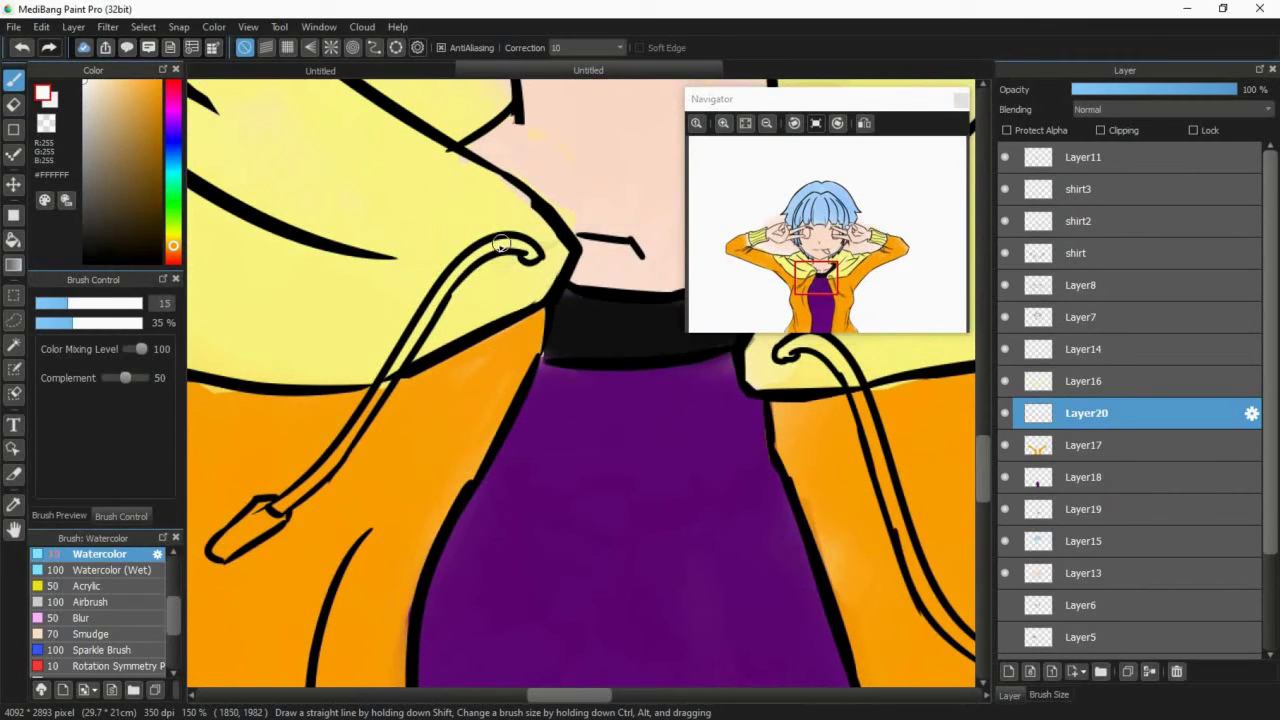
pyautogui.hotkey('ctrl', 'shift', 'n')
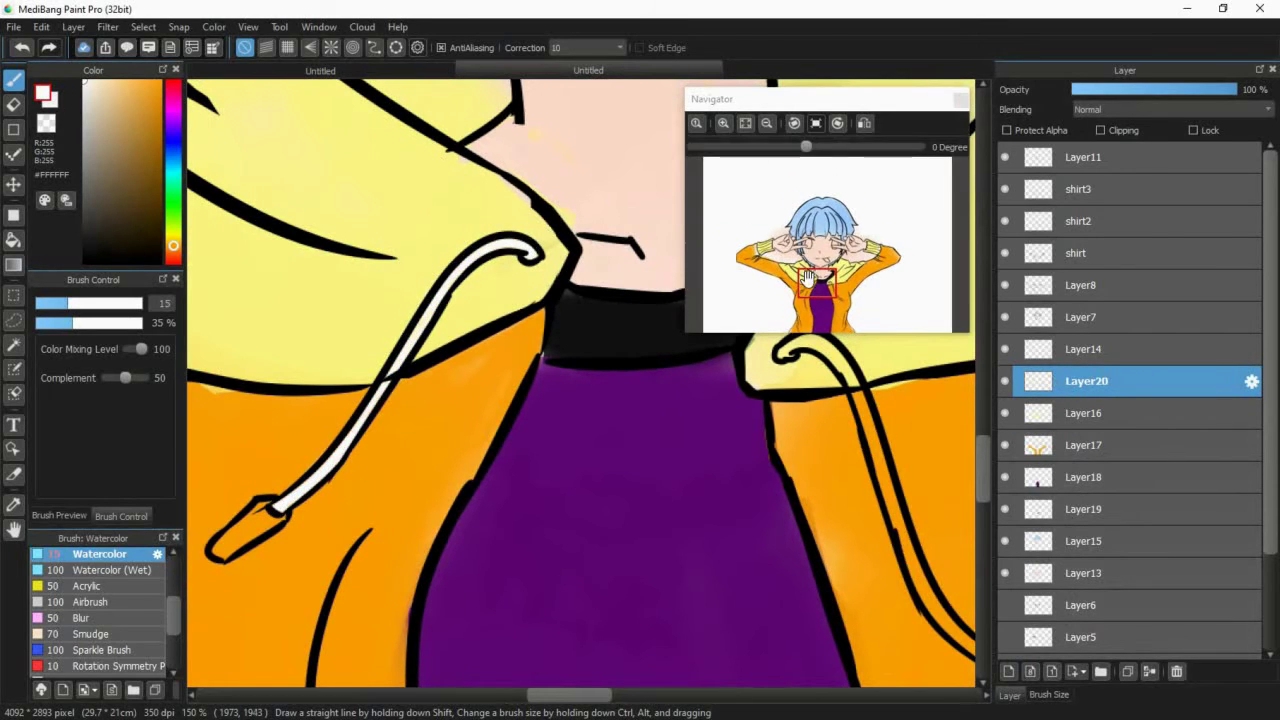
pyautogui.moveTo(790, 355); pyautogui.dragTo(490, 322)
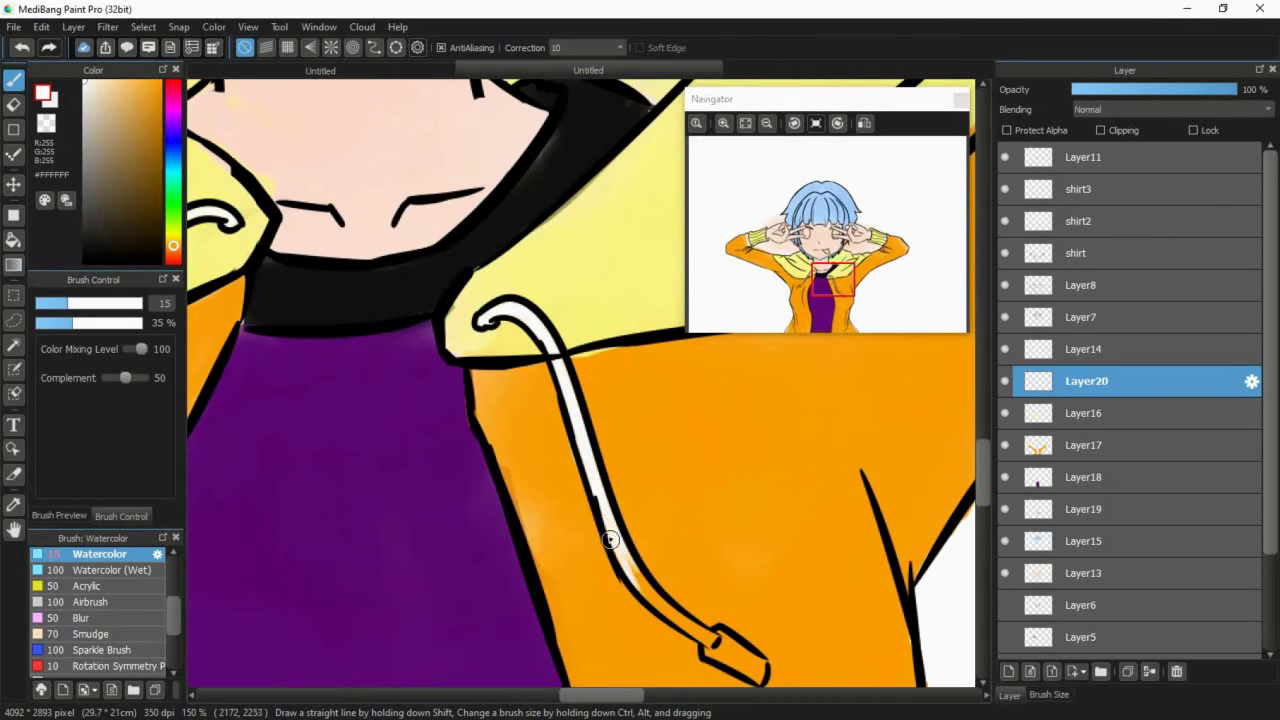
# - Paint both drawstring tips black #000000, reducing the brush to size 9.5 for the second tip
pyautogui.moveTo(816, 280); pyautogui.dragTo(811, 285)
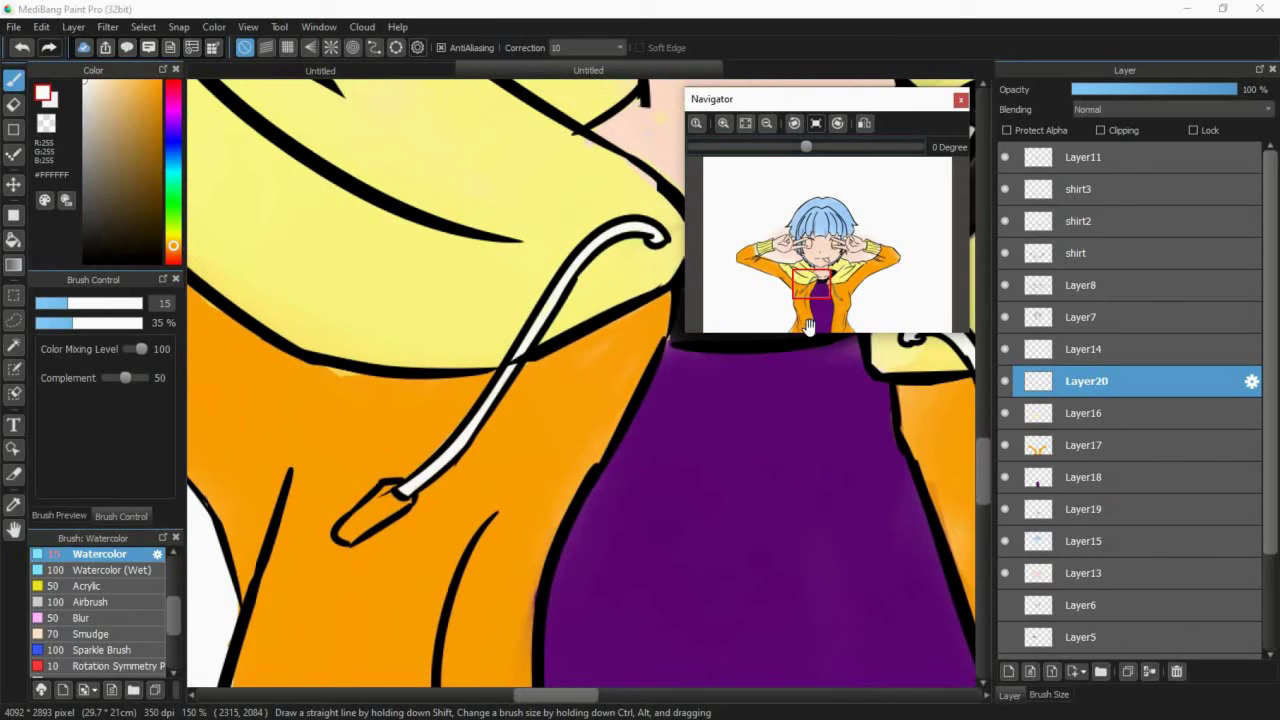
pyautogui.click(85, 262)
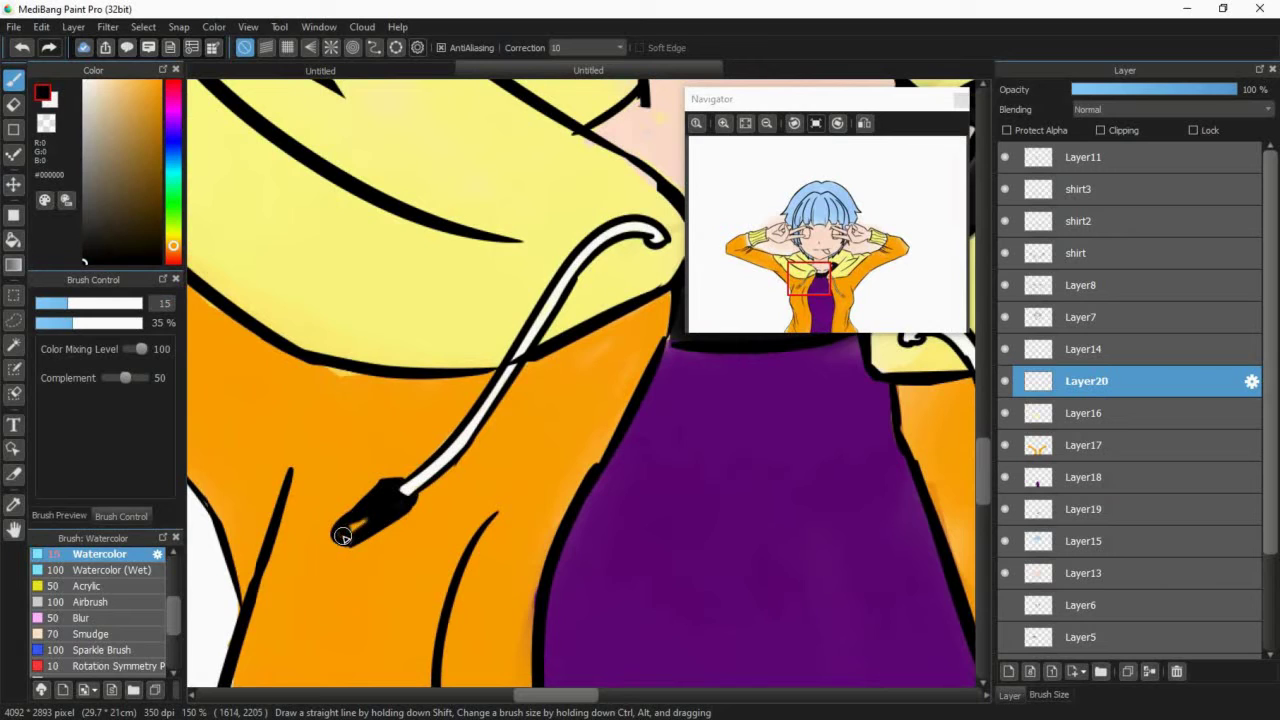
pyautogui.click(845, 299)
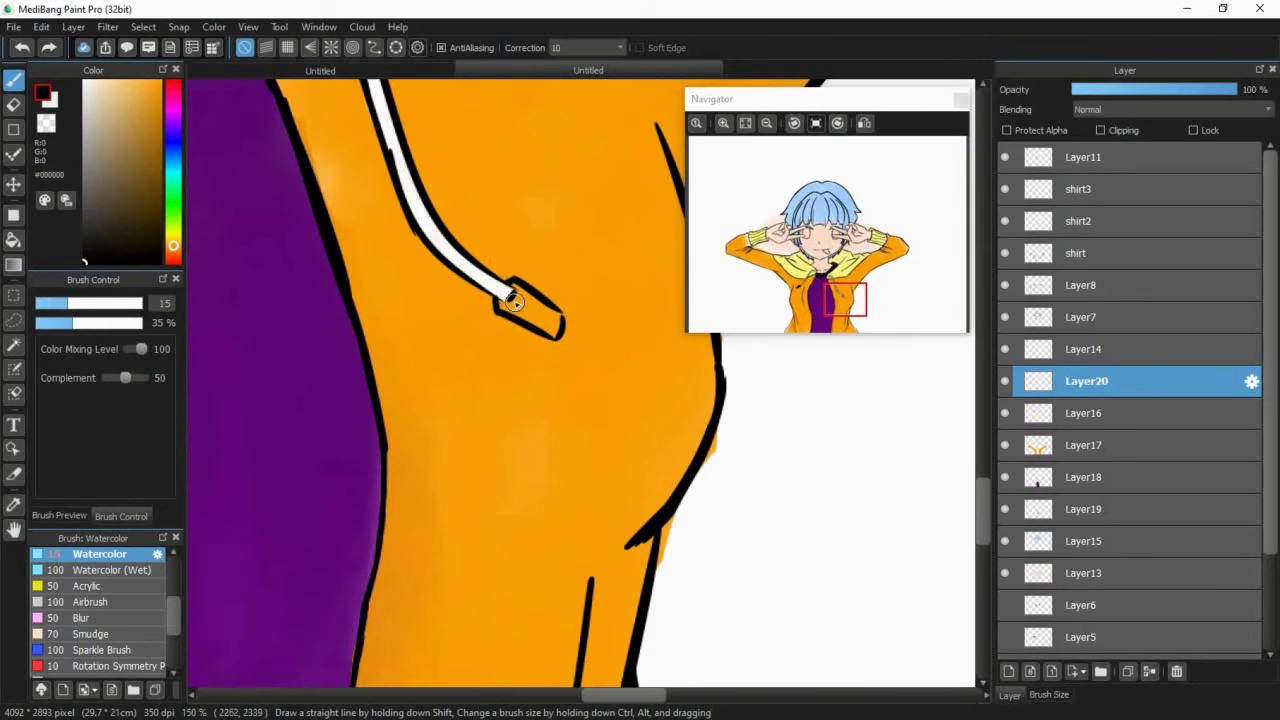
pyautogui.click(55, 304)
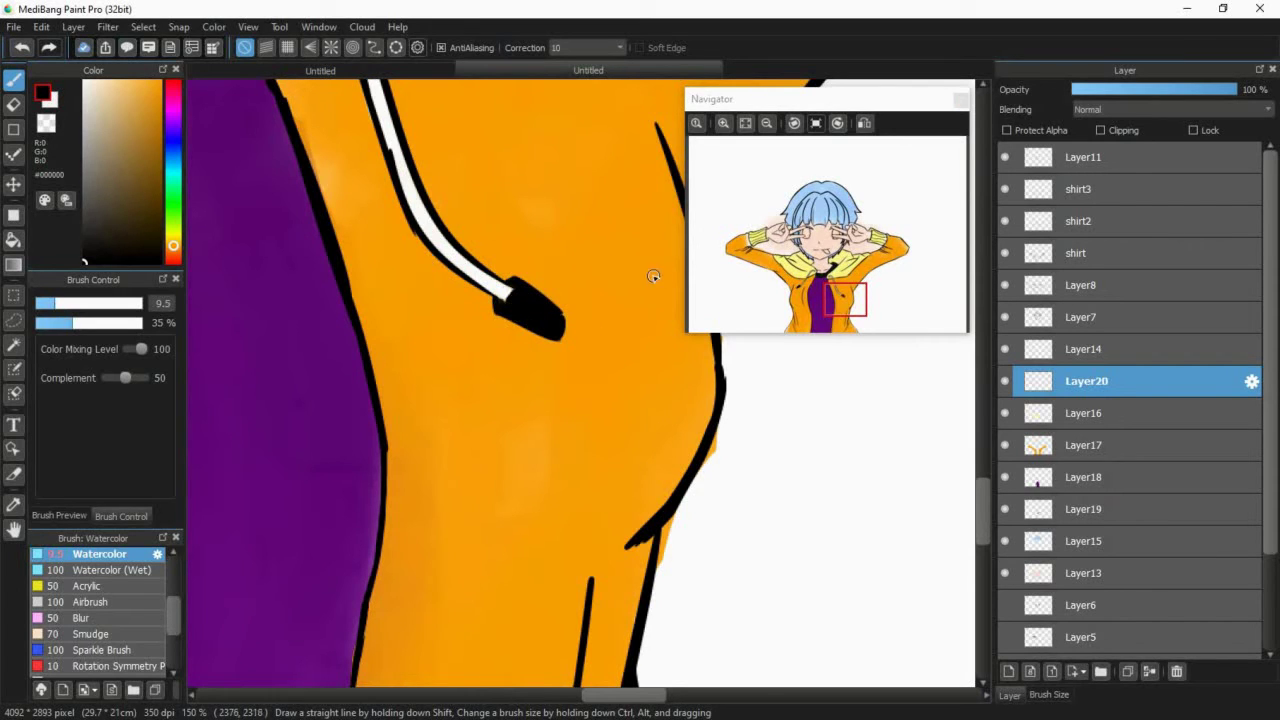
# - On Layer17, erase the orange spilling outside the right side of the jacket's torso with the eraser at size 43
pyautogui.click(1084, 445)
pyautogui.click(14, 105)
pyautogui.click(110, 303)
pyautogui.moveTo(720, 428); pyautogui.dragTo(667, 530)
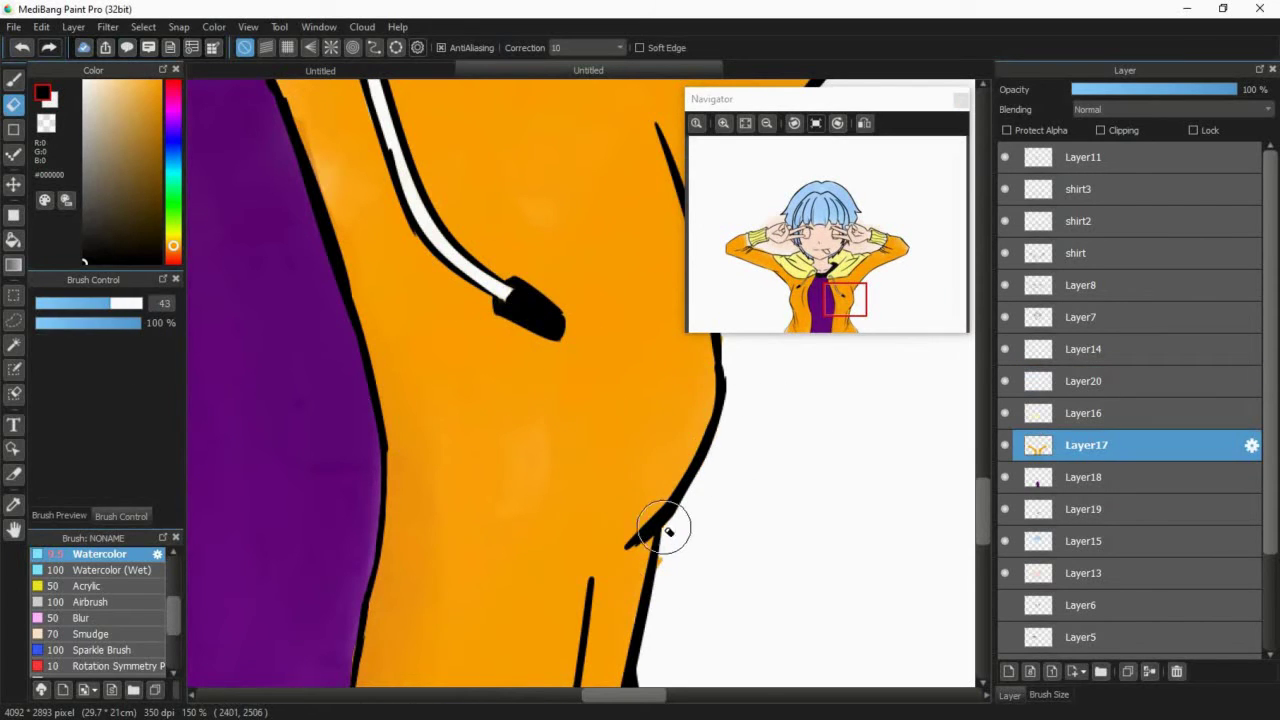
# - On the shirt layer, erase the hood outline crossing the right drawstring, and reselect Layer17
pyautogui.moveTo(848, 299)
pyautogui.mouseDown()
pyautogui.moveTo(820, 281)
pyautogui.moveTo(842, 285)
pyautogui.mouseUp()
pyautogui.click(1122, 255)
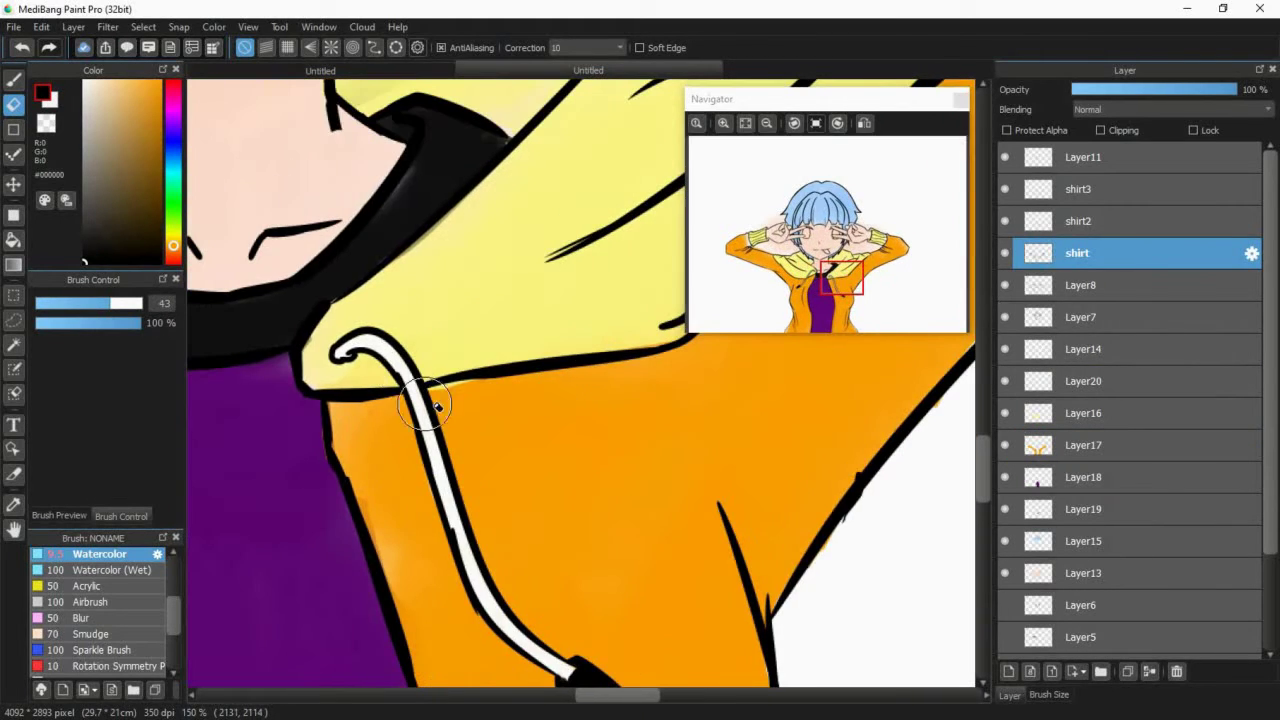
pyautogui.click(1126, 441)
# - Sample the sleeve's orange #FFA007 and fill the unpainted areas of both bent sleeves with Watercolor at size 191
pyautogui.moveTo(857, 265)
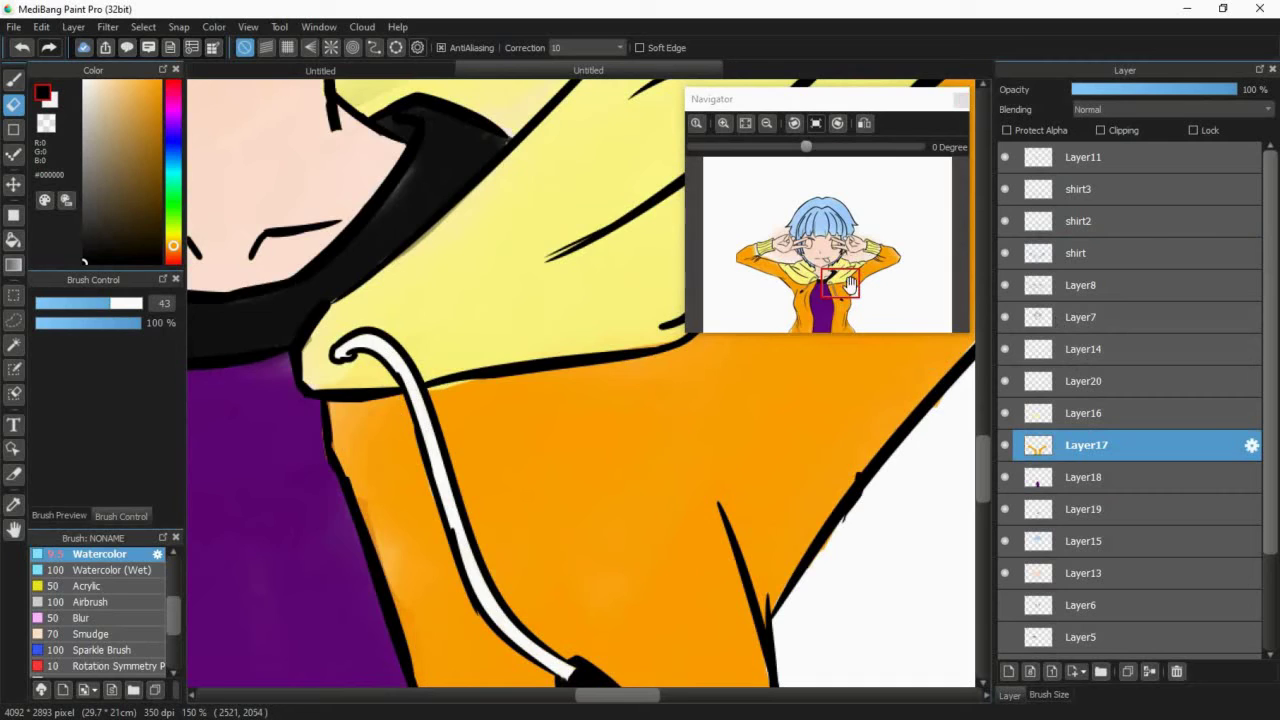
pyautogui.scroll(-4, 849, 285)
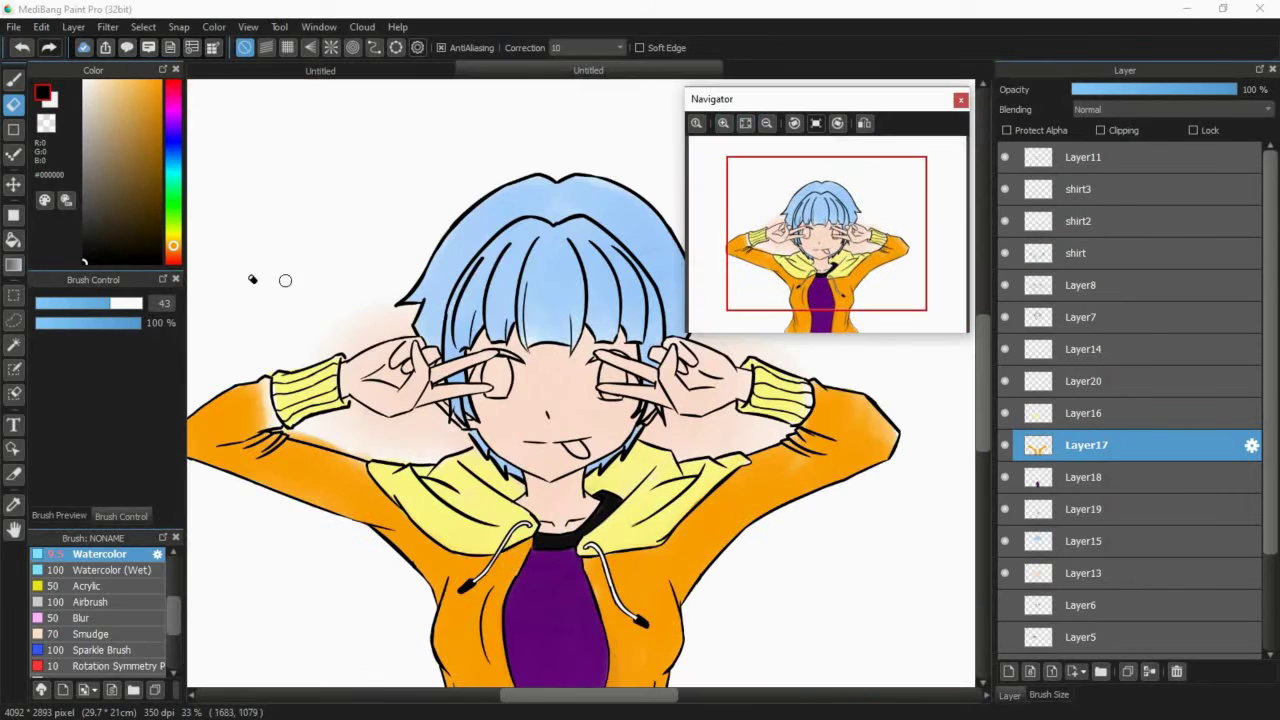
pyautogui.click(13, 80)
pyautogui.click(13, 505)
pyautogui.click(245, 405)
pyautogui.moveTo(68, 303); pyautogui.dragTo(152, 316)
pyautogui.moveTo(252, 396)
pyautogui.mouseDown()
pyautogui.moveTo(264, 404)
pyautogui.moveTo(238, 391)
pyautogui.mouseUp()
pyautogui.moveTo(882, 430)
pyautogui.mouseDown()
pyautogui.moveTo(886, 445)
pyautogui.moveTo(847, 461)
pyautogui.mouseUp()
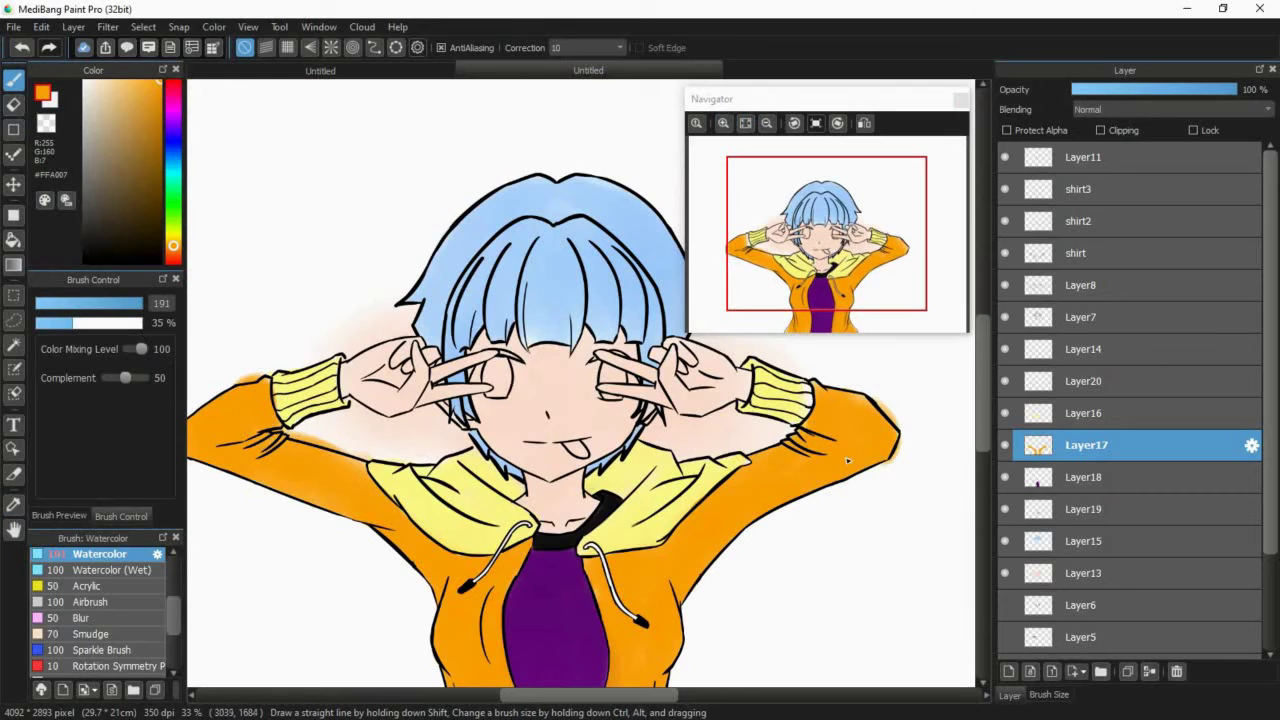
# - On Layer16, sample yellow #FFF885, fill the cuffs at size 129, and erase the spill around the left cuff at eraser size 43
pyautogui.click(1088, 413)
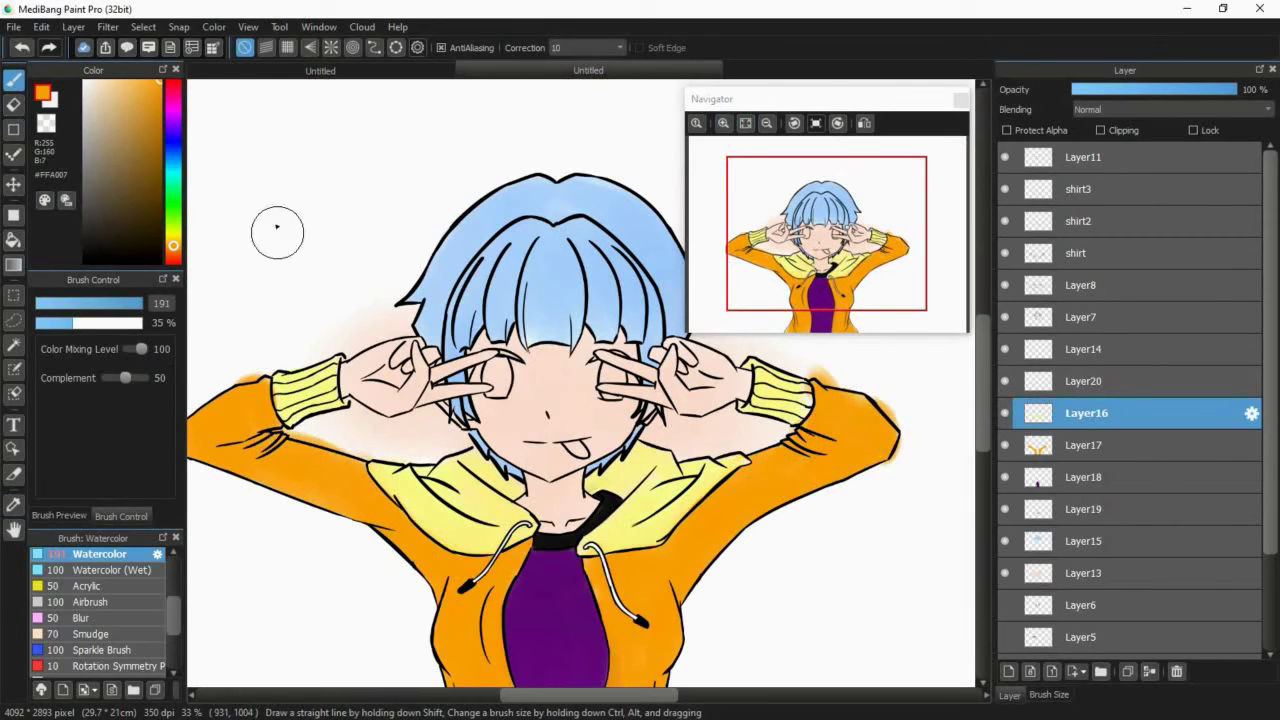
pyautogui.keyDown('alt'); pyautogui.click(274, 390); pyautogui.keyUp('alt')
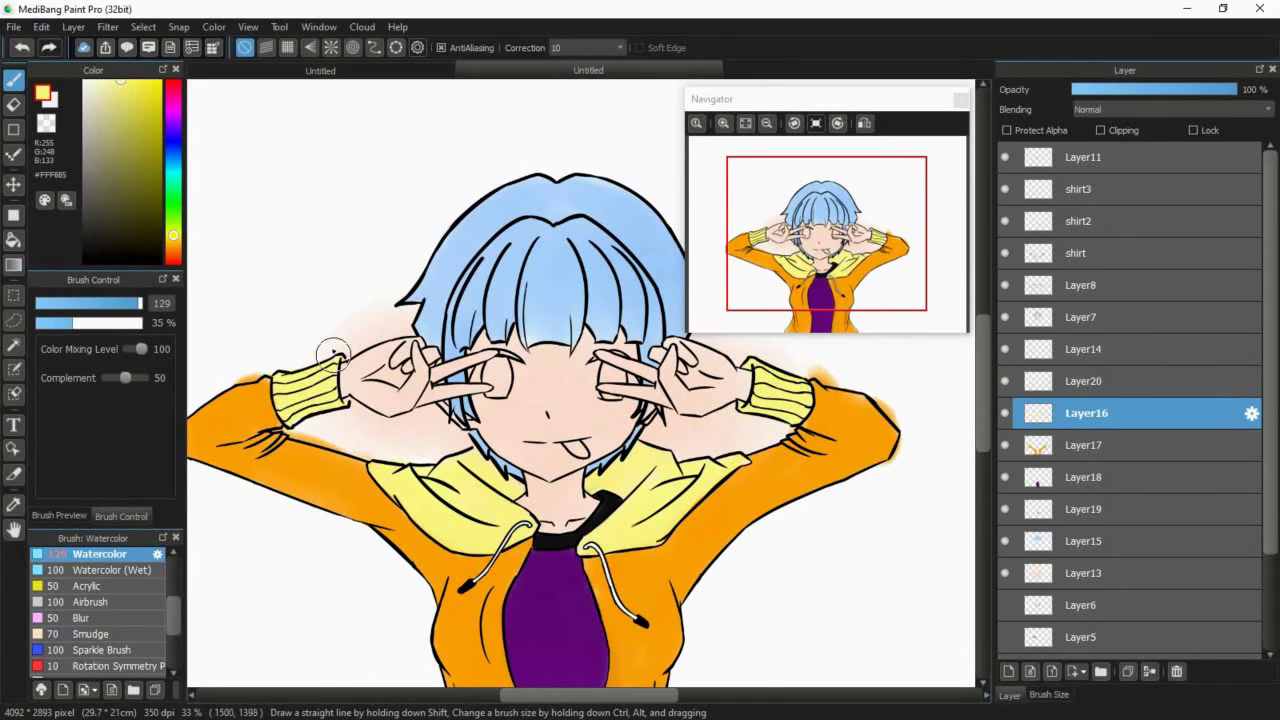
pyautogui.press('e')
pyautogui.doubleClick(723, 123)
pyautogui.moveTo(827, 246); pyautogui.dragTo(762, 252)
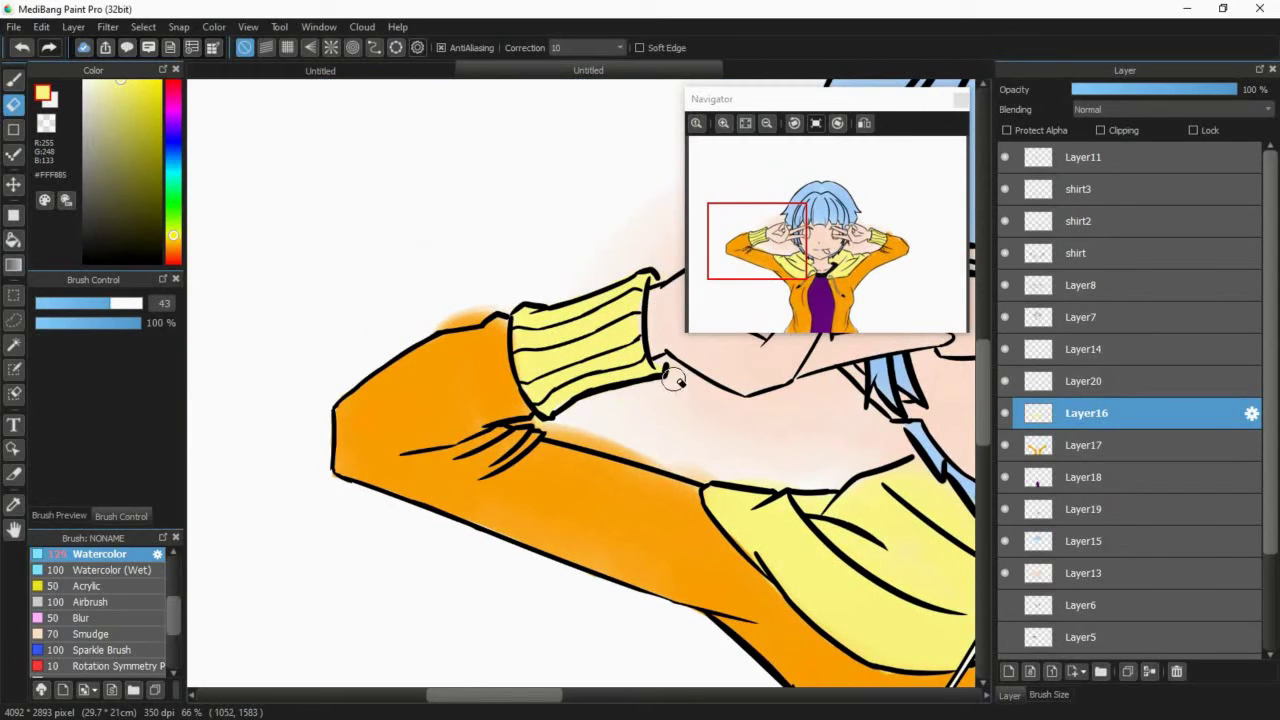
# - Fill the remaining gaps along the edges of both cuffs in yellow with the Watercolor brush at size 42
pyautogui.press('b')
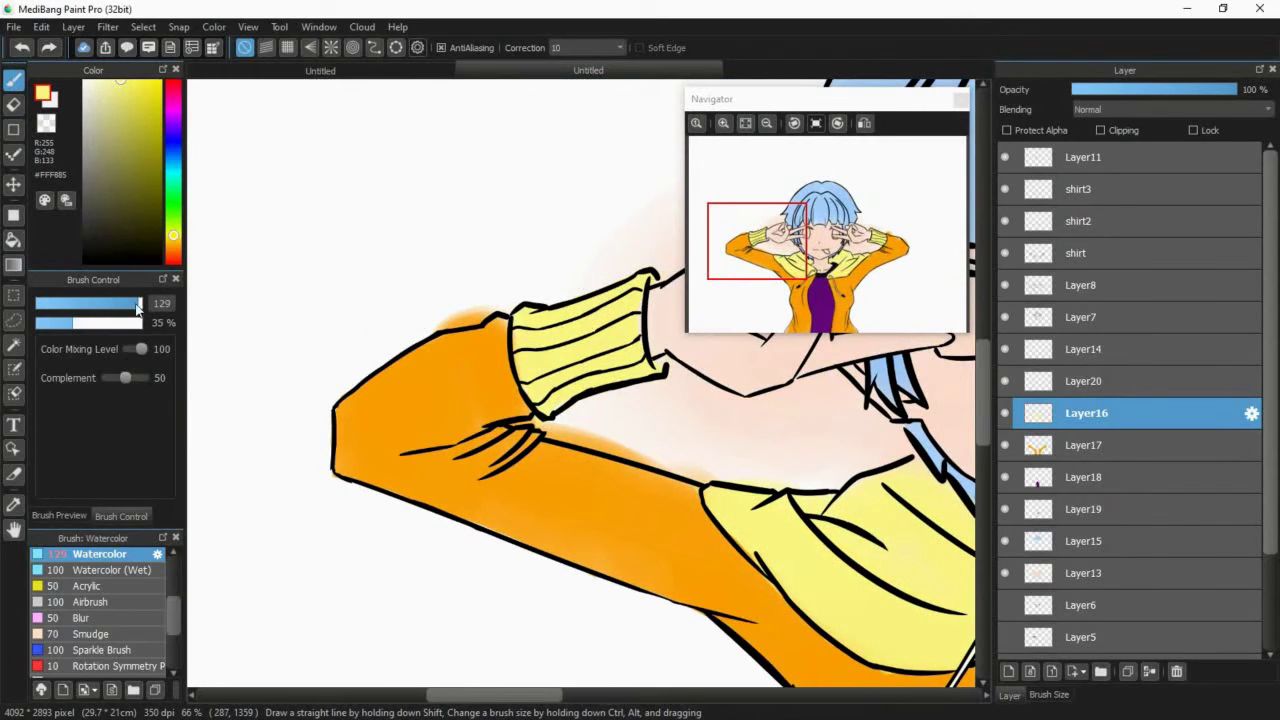
pyautogui.moveTo(608, 370); pyautogui.dragTo(659, 364)
pyautogui.moveTo(521, 342); pyautogui.dragTo(527, 403)
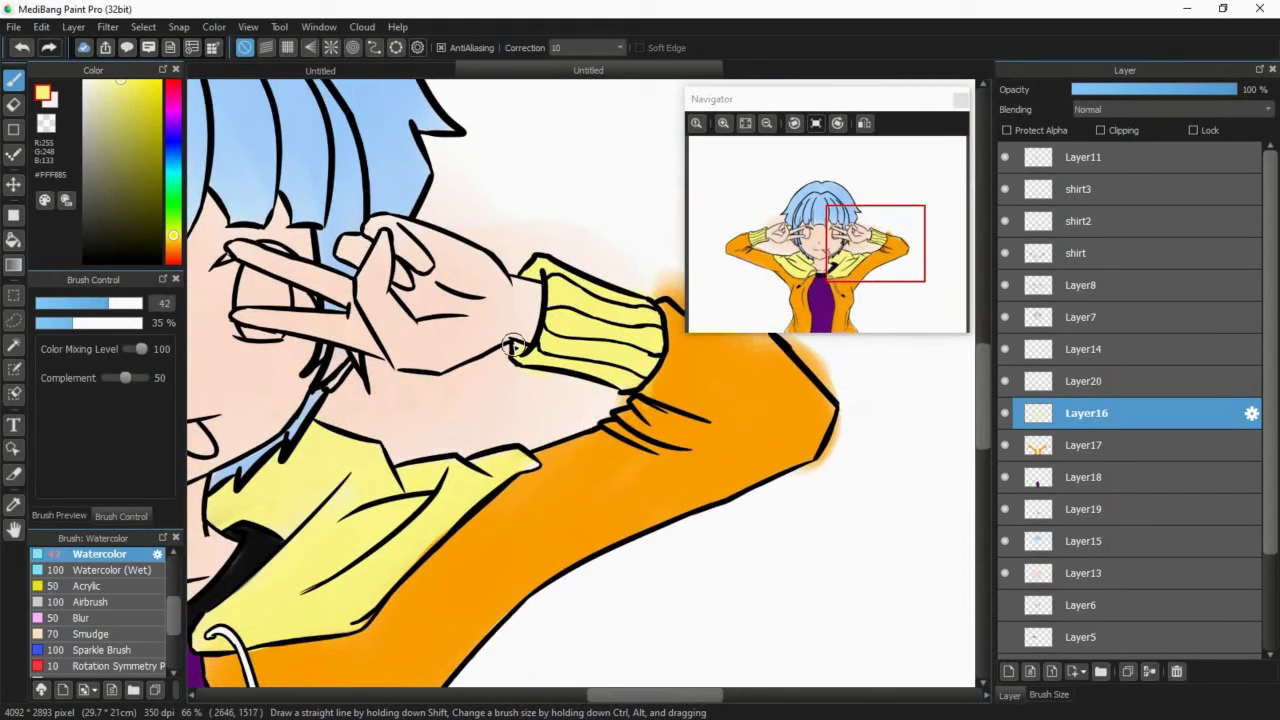
# - Erase the orange on Layer17 and the yellow on Layer16 spilling outside both sleeves and cuffs, using eraser size 43
pyautogui.press('e')
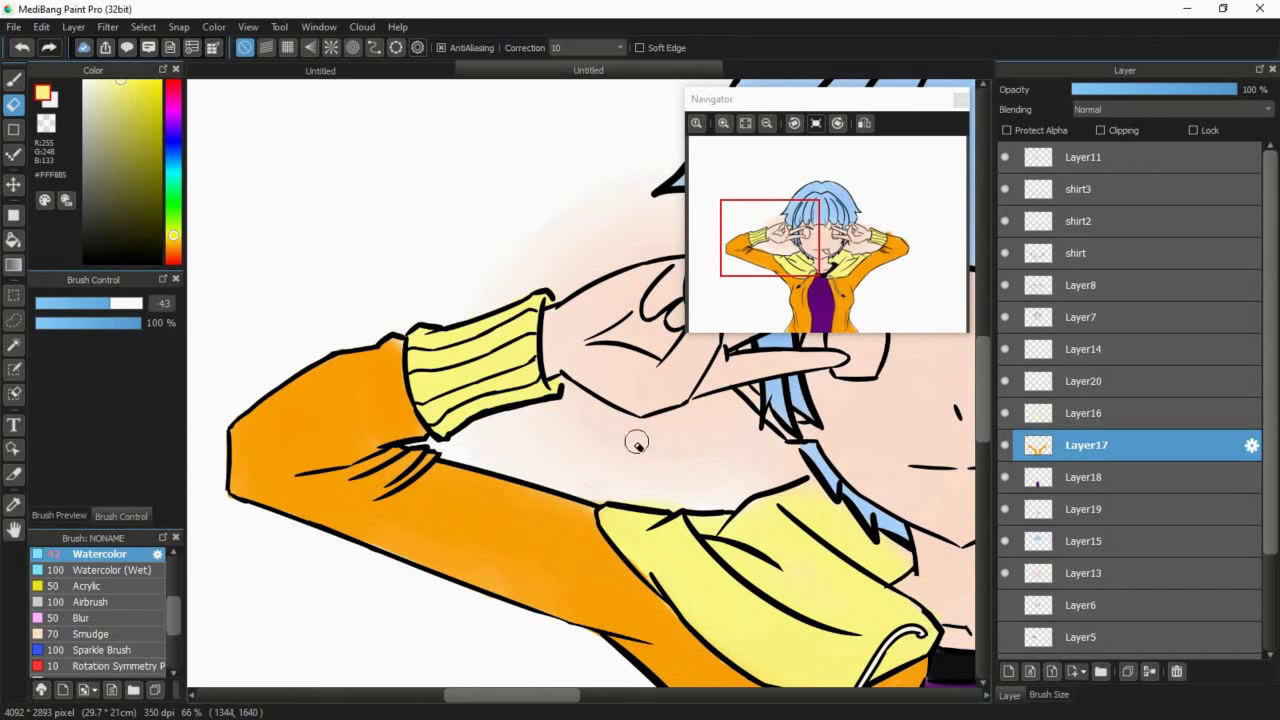
pyautogui.click(1086, 413)
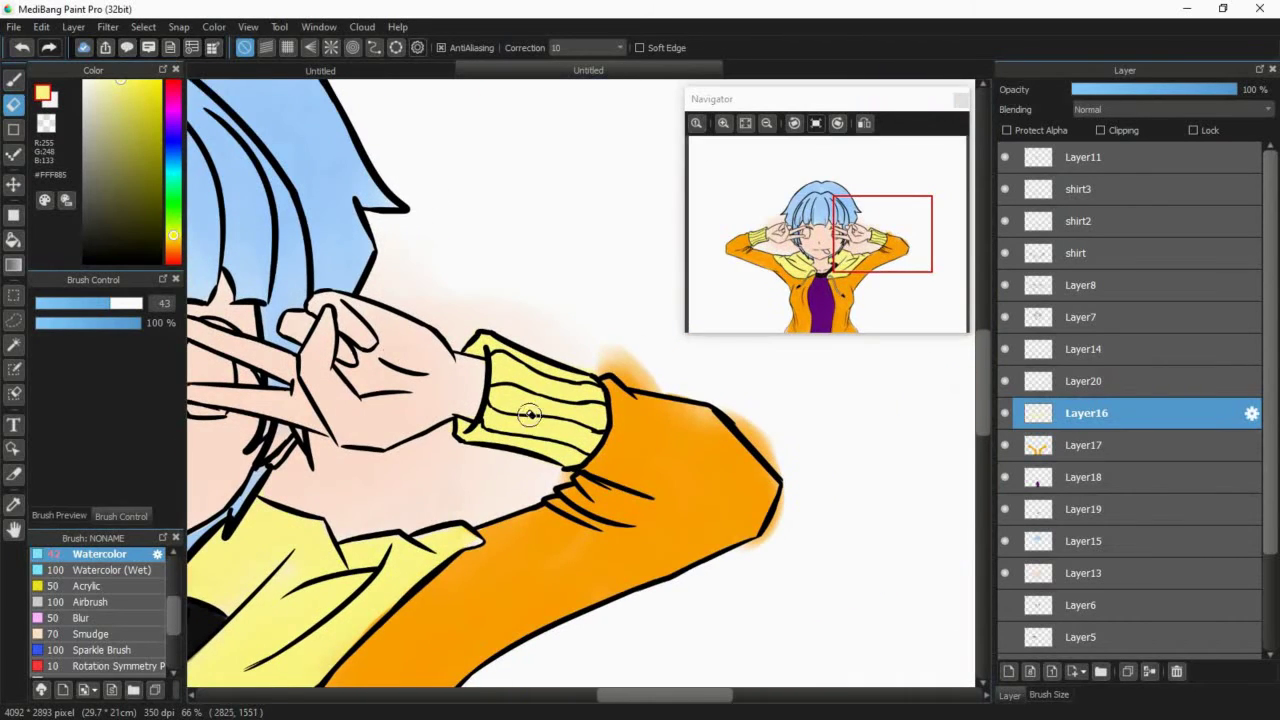
pyautogui.hotkey('alt', '[')
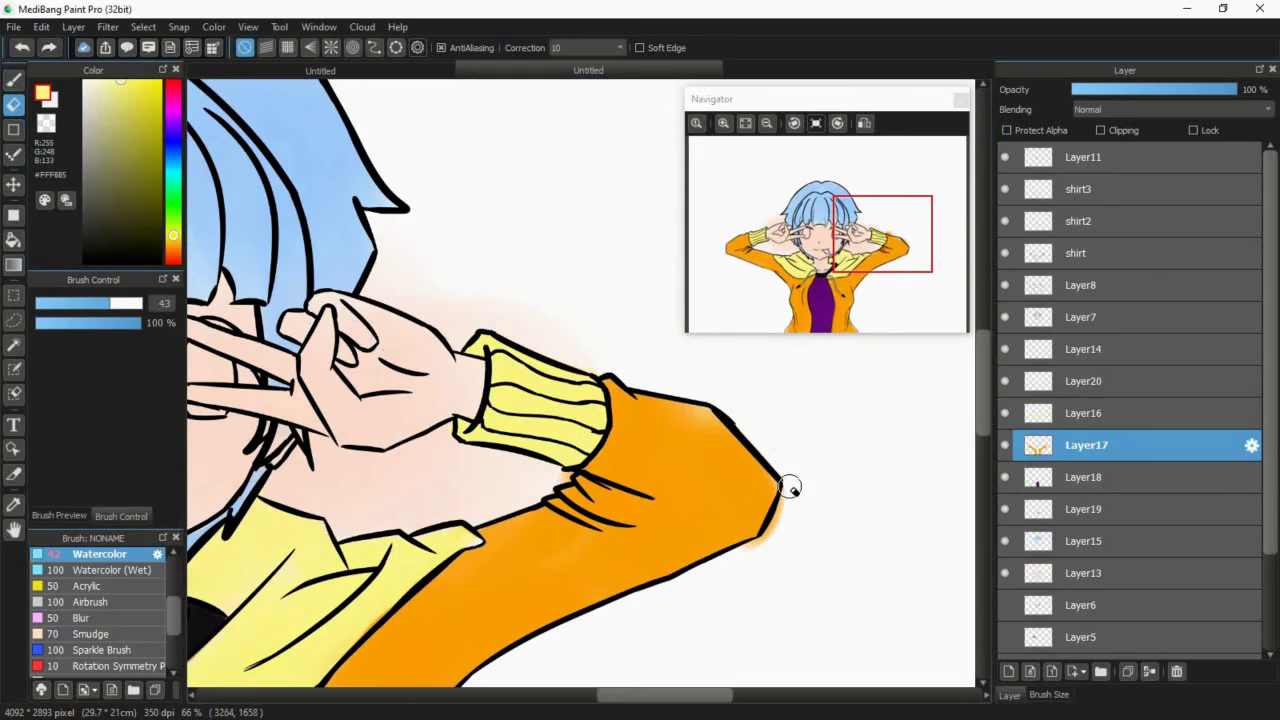
# - On Layer13, erase the skin colour spilling around the left hand and below its wrist with the eraser at size 117
pyautogui.moveTo(850, 236)
pyautogui.mouseDown()
pyautogui.moveTo(833, 249)
pyautogui.moveTo(821, 219)
pyautogui.moveTo(857, 242)
pyautogui.mouseUp()
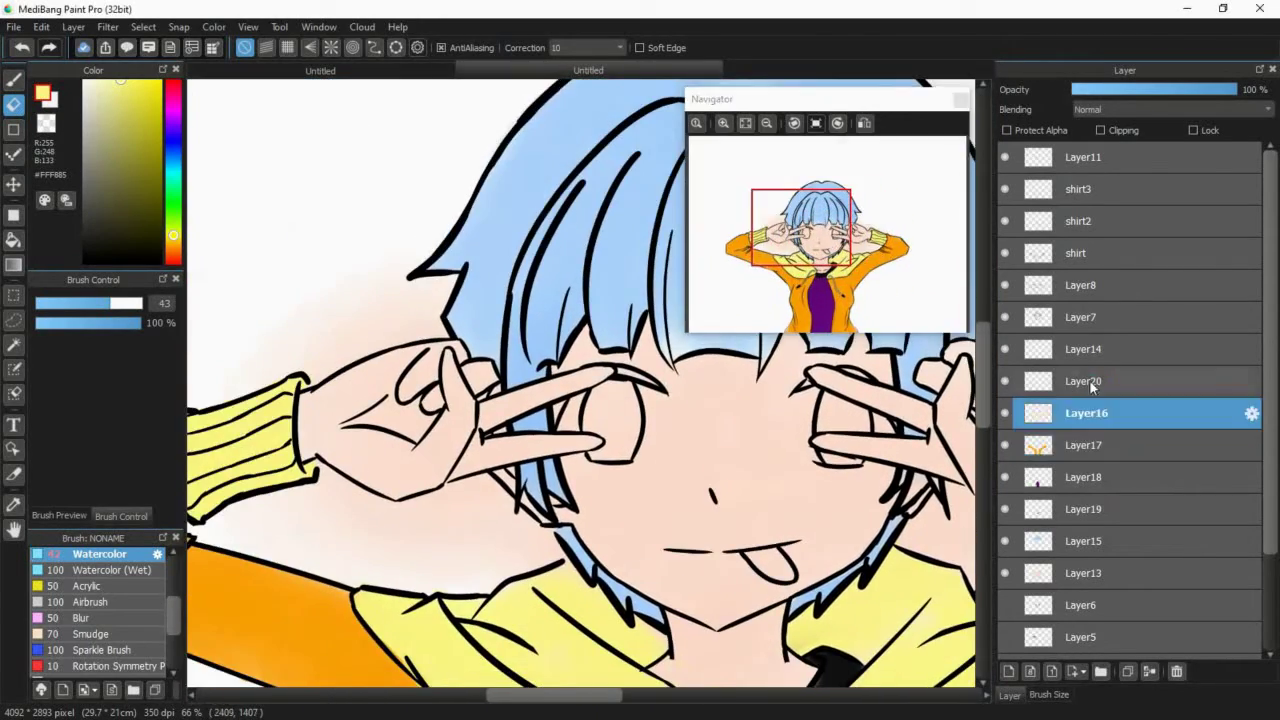
pyautogui.click(1082, 573)
pyautogui.moveTo(129, 310); pyautogui.dragTo(138, 304)
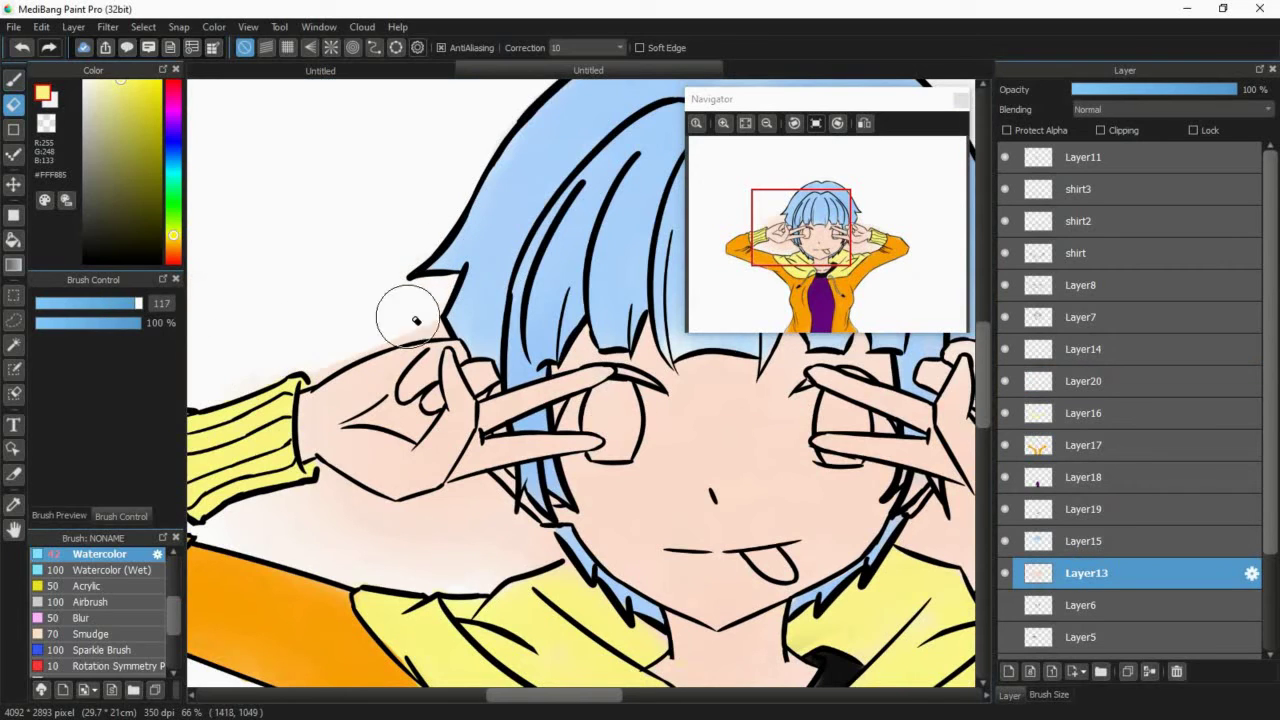
pyautogui.moveTo(308, 380)
pyautogui.mouseDown()
pyautogui.moveTo(432, 331)
pyautogui.moveTo(322, 507)
pyautogui.moveTo(331, 543)
pyautogui.moveTo(230, 527)
pyautogui.moveTo(289, 574)
pyautogui.moveTo(375, 604)
pyautogui.moveTo(443, 589)
pyautogui.moveTo(444, 538)
pyautogui.moveTo(320, 483)
pyautogui.moveTo(314, 467)
pyautogui.moveTo(414, 519)
pyautogui.moveTo(448, 500)
pyautogui.moveTo(457, 547)
pyautogui.moveTo(546, 544)
pyautogui.moveTo(561, 559)
pyautogui.moveTo(456, 494)
pyautogui.moveTo(489, 538)
pyautogui.moveTo(527, 512)
pyautogui.moveTo(407, 516)
pyautogui.mouseUp()
pyautogui.moveTo(468, 487)
pyautogui.mouseDown()
pyautogui.moveTo(513, 545)
pyautogui.moveTo(546, 544)
pyautogui.moveTo(531, 544)
pyautogui.mouseUp()
# - On Layer13, erase the skin colour spilling around the right hand and below its wrist with the eraser at size 147
pyautogui.moveTo(832, 242); pyautogui.dragTo(854, 243)
pyautogui.moveTo(655, 442)
pyautogui.mouseDown()
pyautogui.moveTo(522, 509)
pyautogui.moveTo(450, 504)
pyautogui.mouseUp()
pyautogui.click(90, 303)
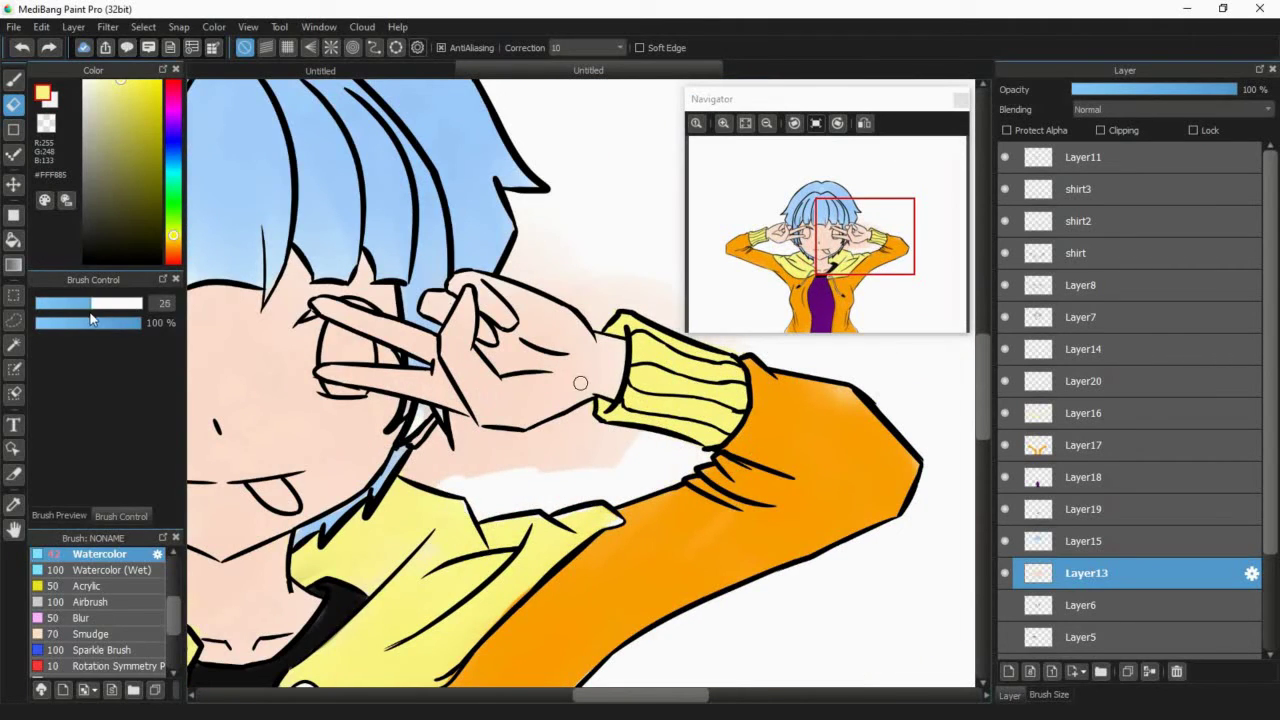
pyautogui.press(']')
pyautogui.press(']')
pyautogui.press(']')
pyautogui.press(']')
pyautogui.press(']')
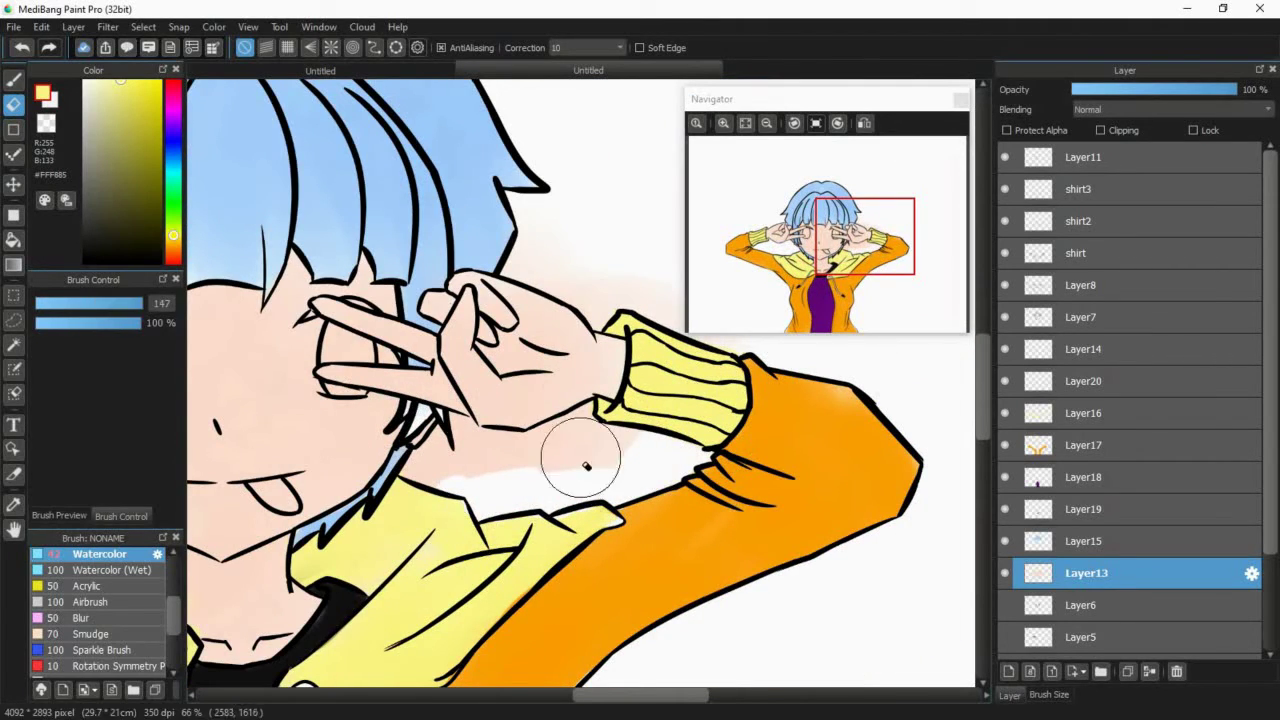
pyautogui.moveTo(586, 443)
pyautogui.mouseDown()
pyautogui.moveTo(565, 420)
pyautogui.moveTo(473, 477)
pyautogui.moveTo(408, 474)
pyautogui.moveTo(474, 376)
pyautogui.mouseUp()
pyautogui.moveTo(434, 474); pyautogui.dragTo(505, 444)
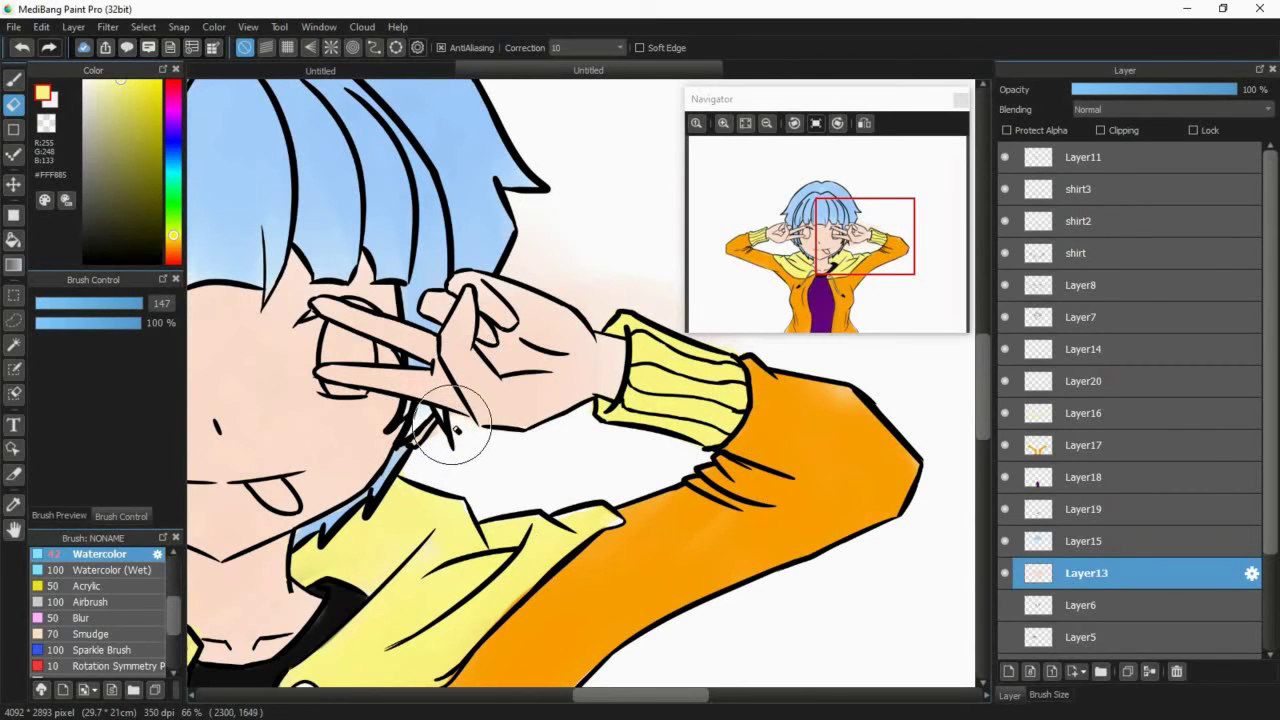
pyautogui.moveTo(863, 246); pyautogui.dragTo(876, 230)
pyautogui.moveTo(556, 381); pyautogui.dragTo(446, 385)
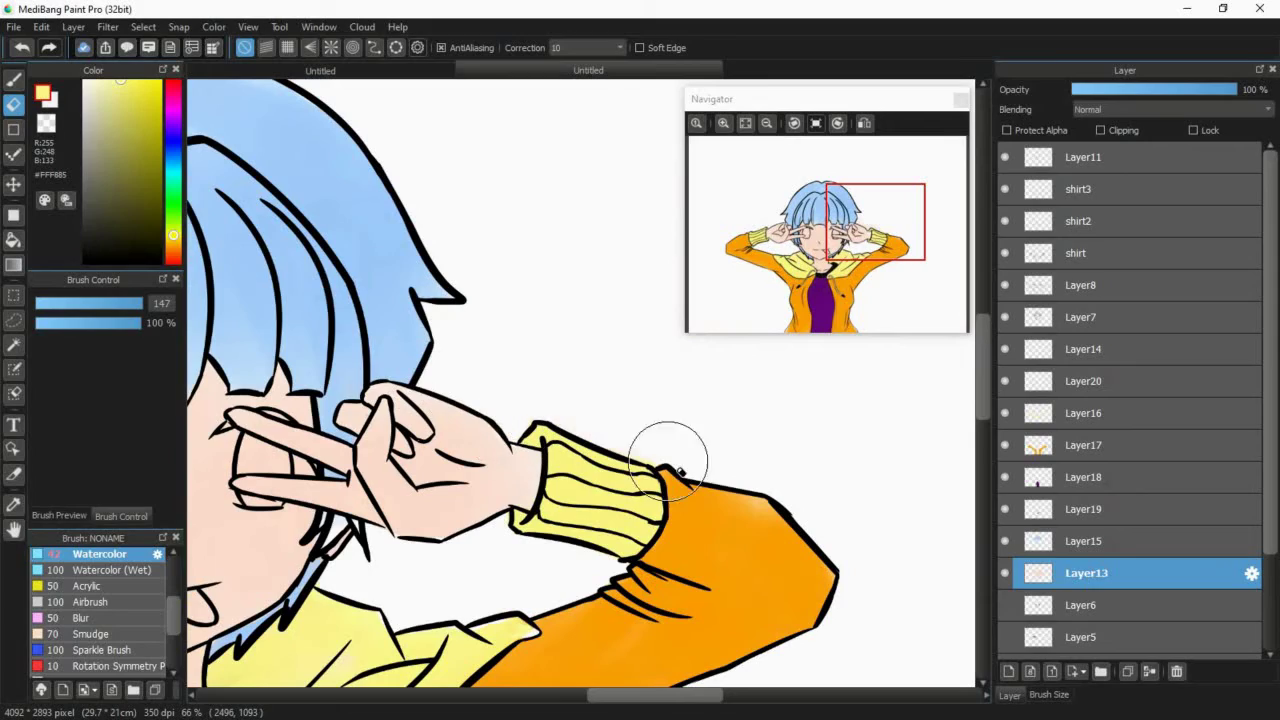
# - Add a new layer and place it directly above Layer20 in the layer stack
pyautogui.moveTo(834, 248); pyautogui.dragTo(776, 245)
pyautogui.click(1008, 672)
pyautogui.moveTo(1094, 574); pyautogui.dragTo(1054, 404)
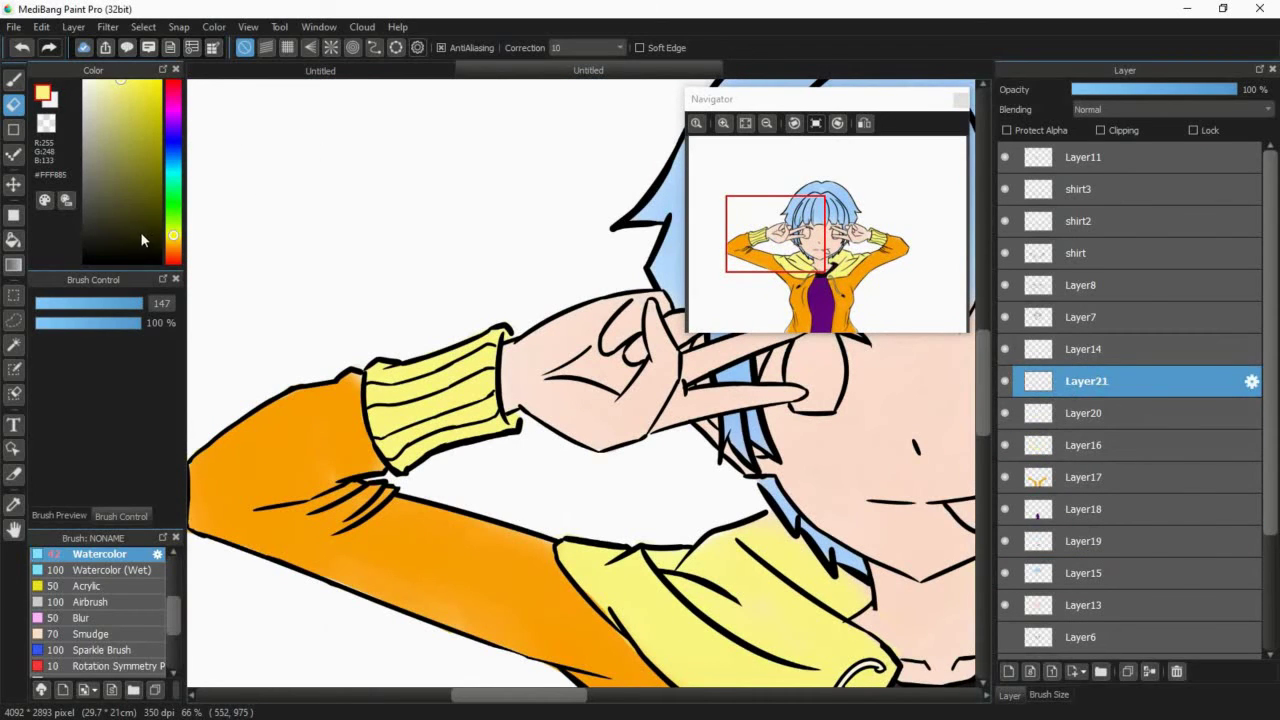
# - Try shading the left sleeve's elbow folds in dark orange #BB7300 with the Watercolor brush at size 42, undoing the stroke
pyautogui.press('i')
pyautogui.click(300, 463)
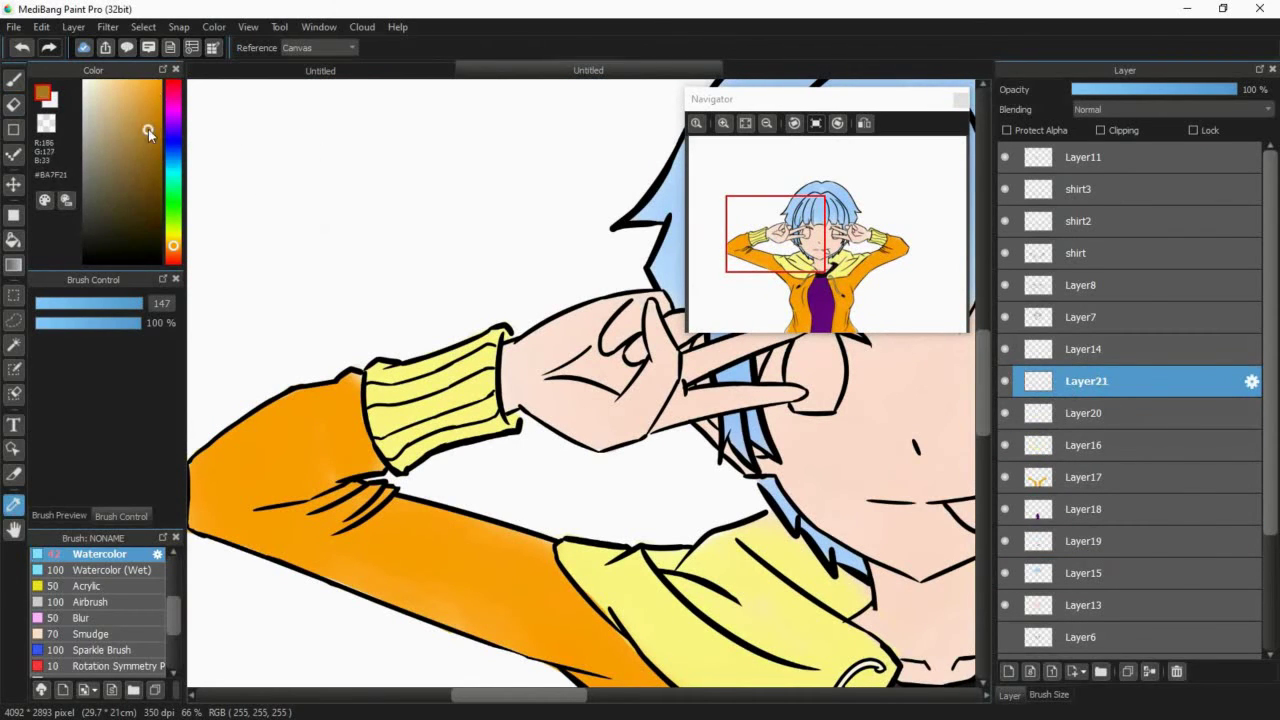
pyautogui.moveTo(148, 133); pyautogui.dragTo(142, 123)
pyautogui.press('b')
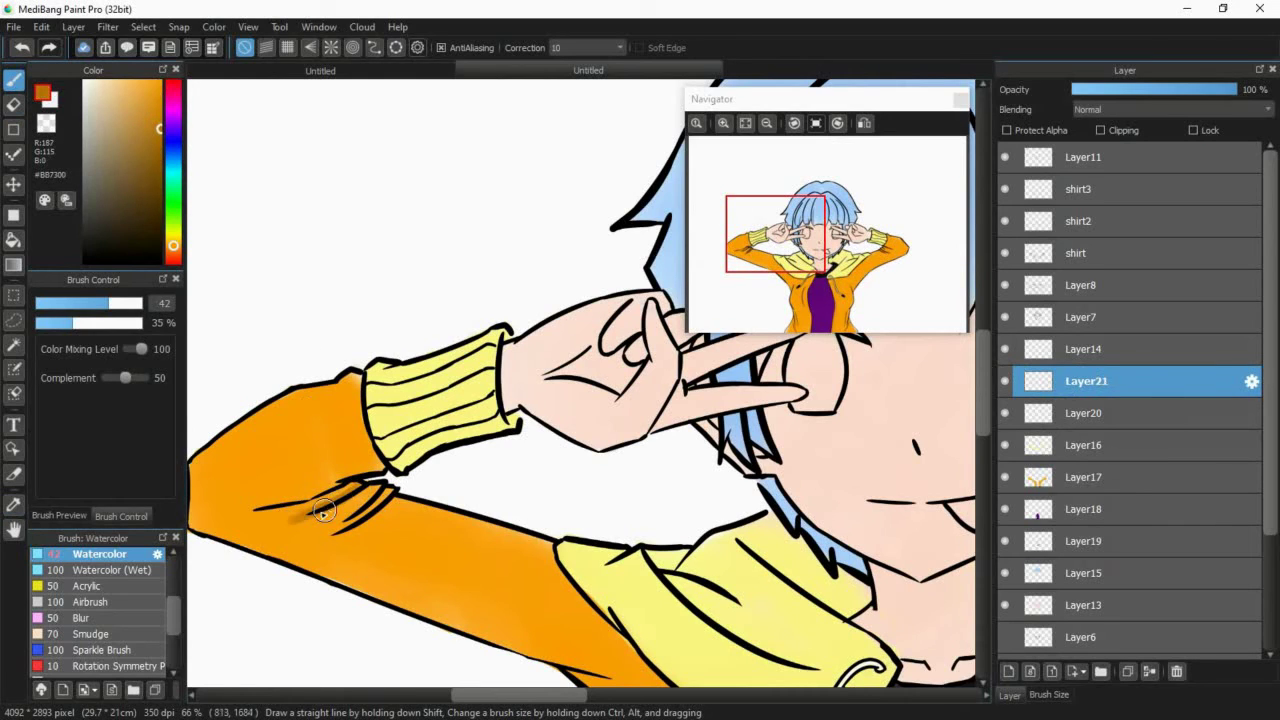
pyautogui.moveTo(323, 511); pyautogui.dragTo(305, 515)
pyautogui.hotkey('ctrl', 'z')
# - Resample the sleeve's orange, darken it to #C17700, and try shading the left elbow folds again, undoing the strokes
pyautogui.press('i')
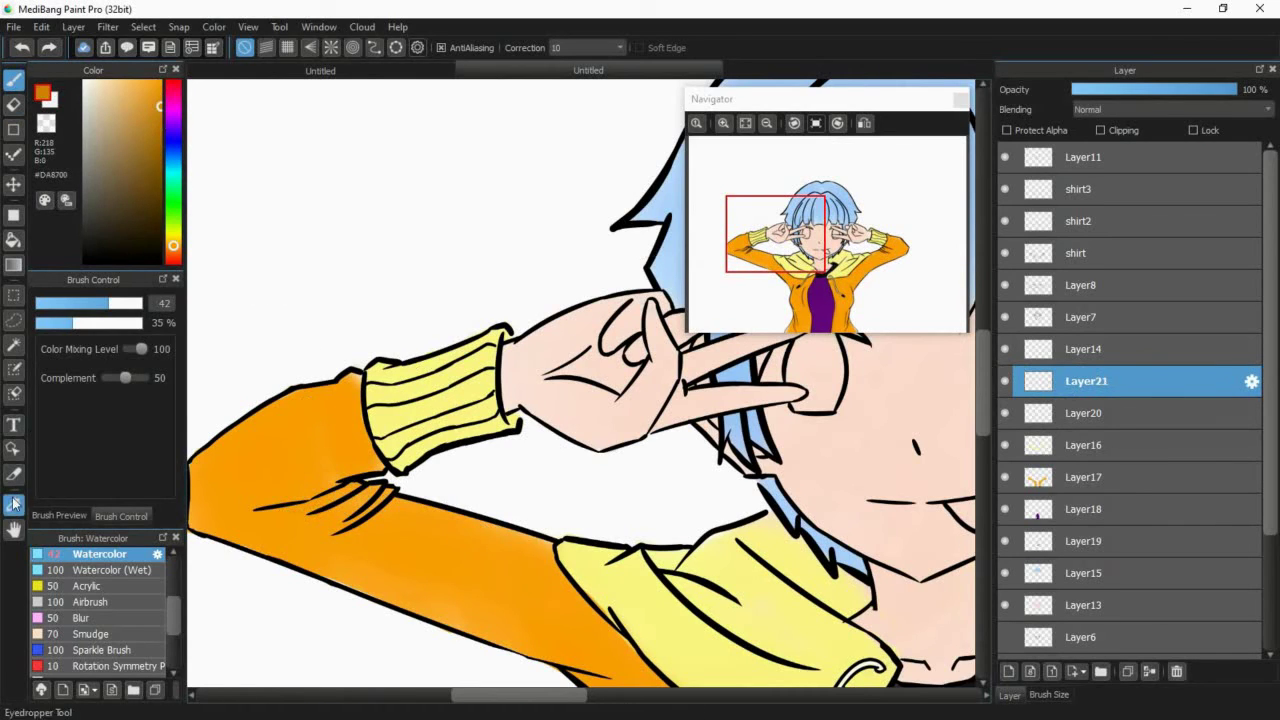
pyautogui.click(305, 435)
pyautogui.click(159, 123)
pyautogui.press('b')
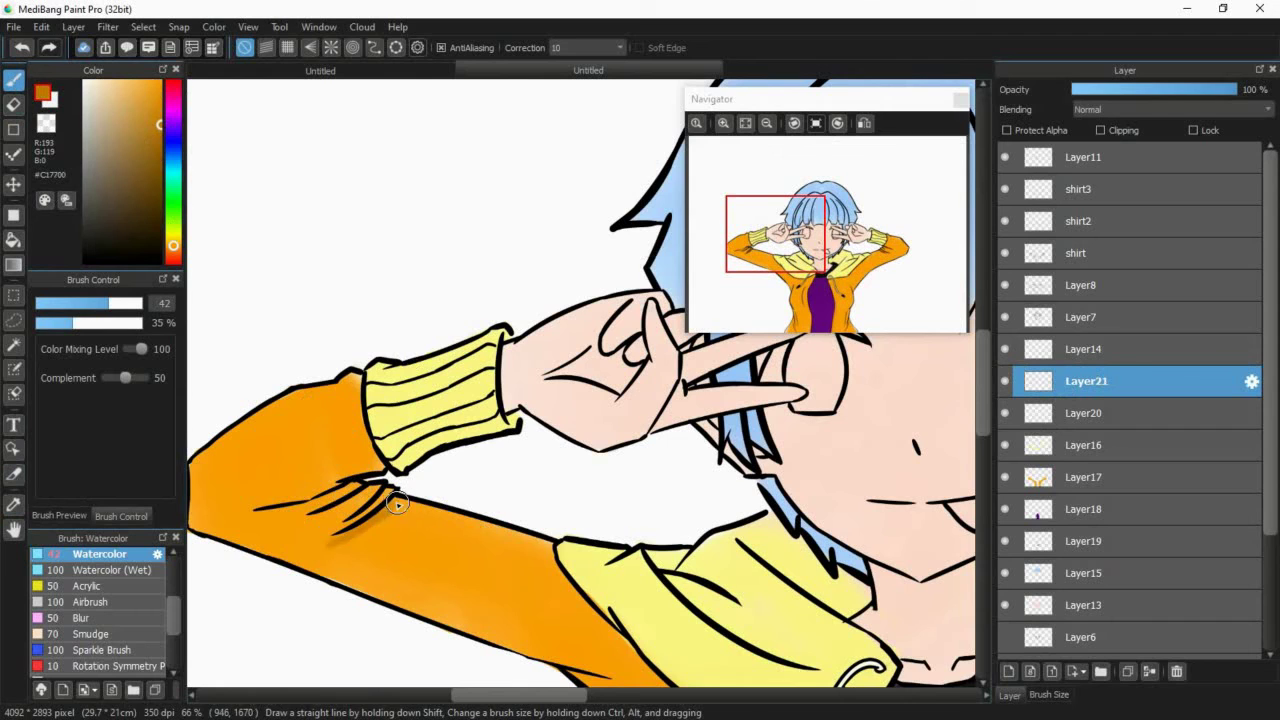
pyautogui.hotkey('ctrl', 'z')
pyautogui.hotkey('ctrl', 'z')
pyautogui.click(49, 48)
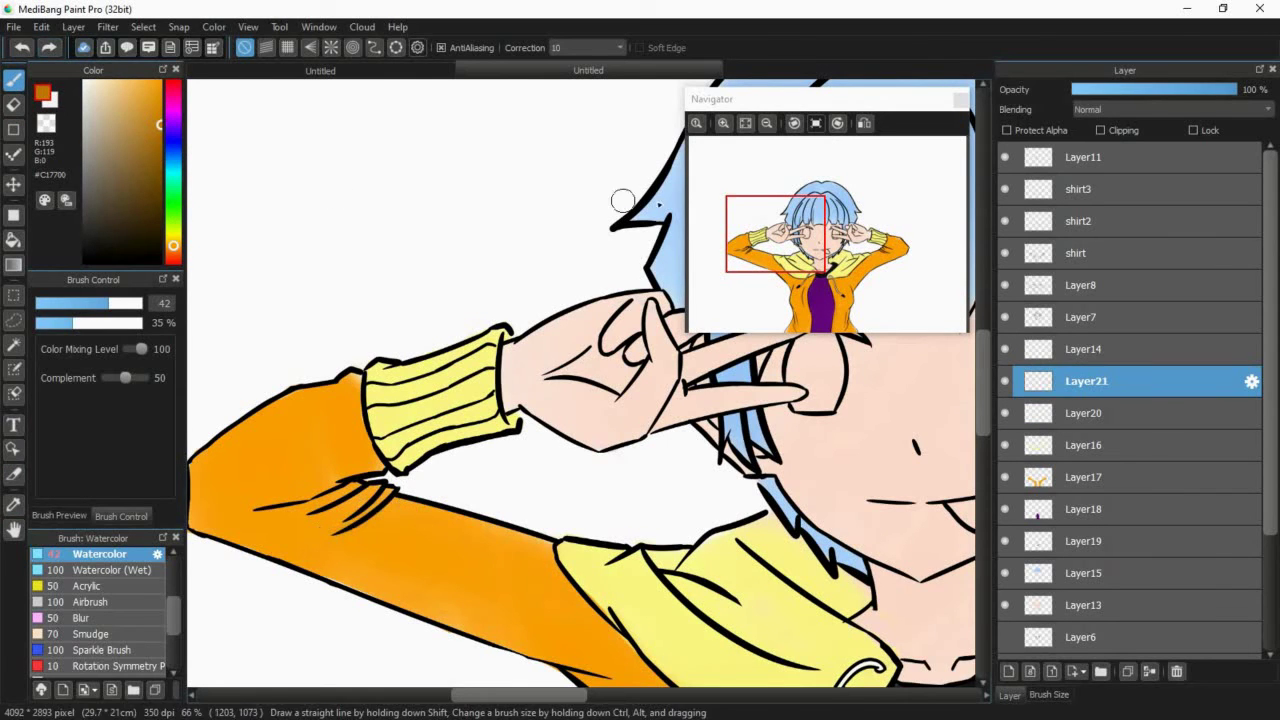
# - On Layer16, sample yellow #FFF78B from the hood and touch up its left part with the Watercolor brush at size 20
pyautogui.moveTo(842, 255)
pyautogui.mouseDown()
pyautogui.moveTo(832, 243)
pyautogui.moveTo(835, 255)
pyautogui.mouseUp()
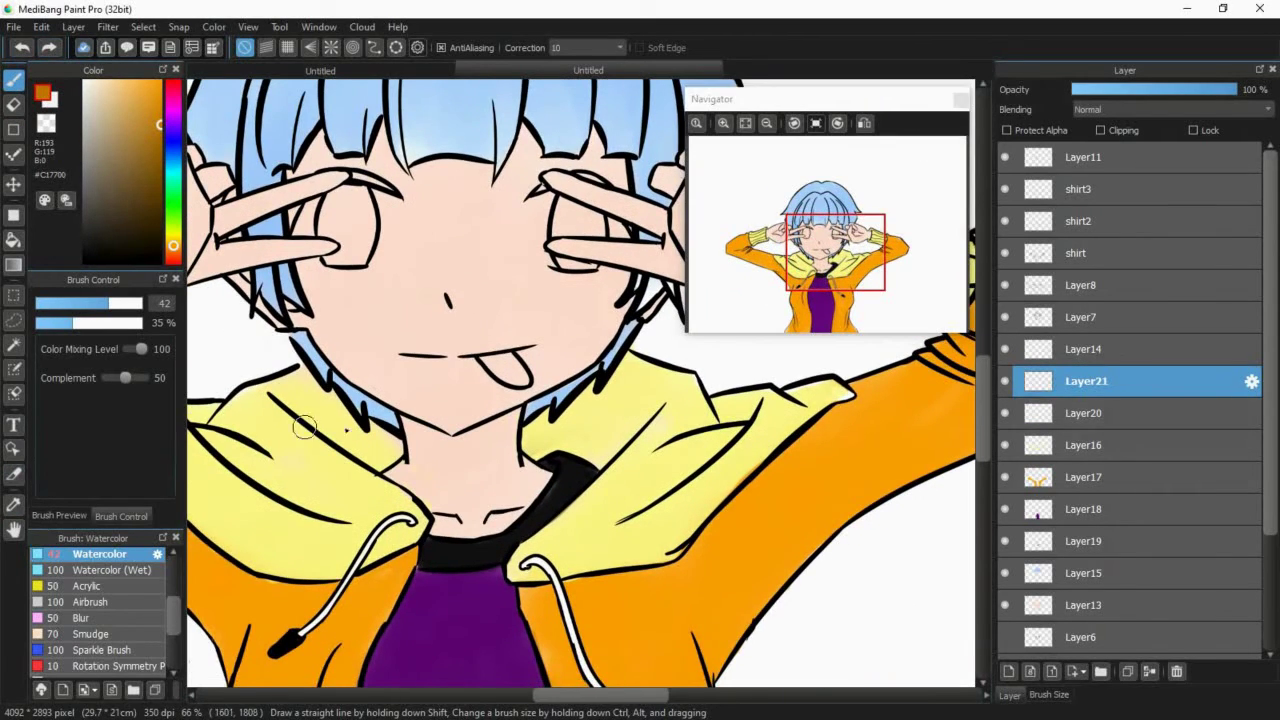
pyautogui.click(1086, 445)
pyautogui.click(13, 505)
pyautogui.click(255, 430)
pyautogui.click(13, 80)
pyautogui.click(78, 303)
pyautogui.moveTo(252, 391); pyautogui.dragTo(251, 395)
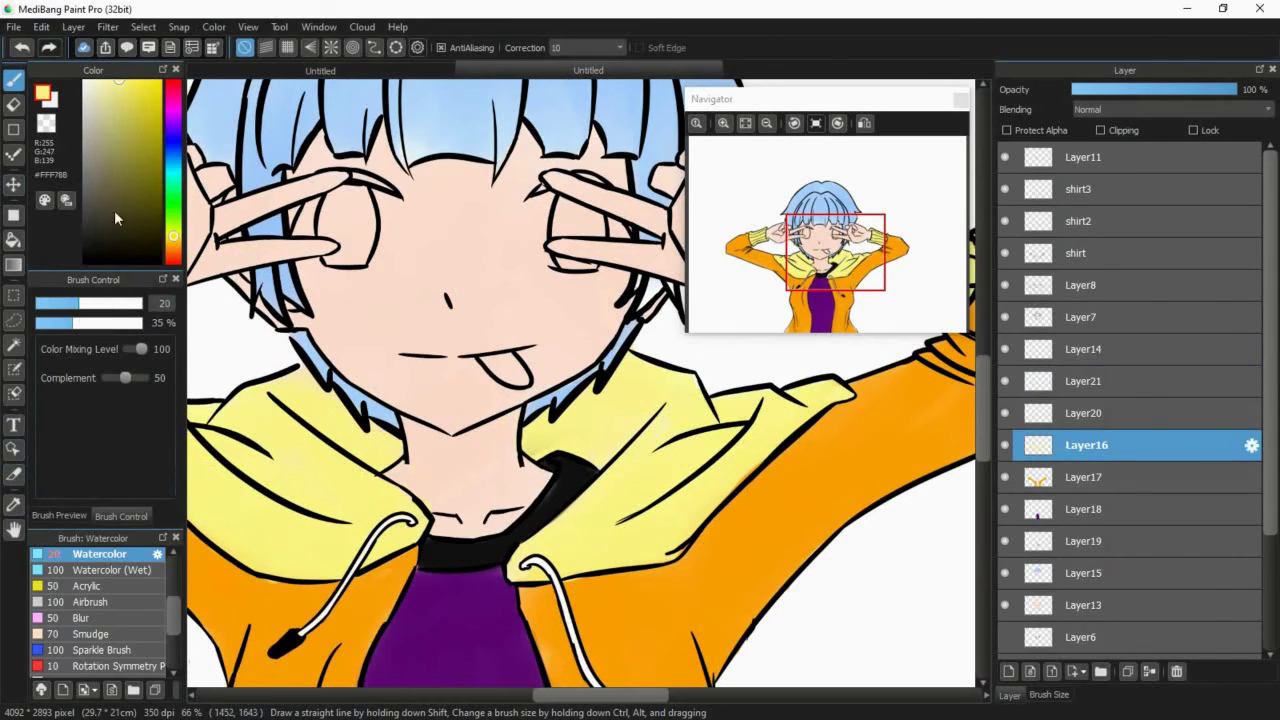
# - Try shading the right inner part of the hood on Layer16 in dark yellow #B7A64B at brush size 42, undoing it
pyautogui.keyDown('alt'); pyautogui.click(319, 423); pyautogui.keyUp('alt')
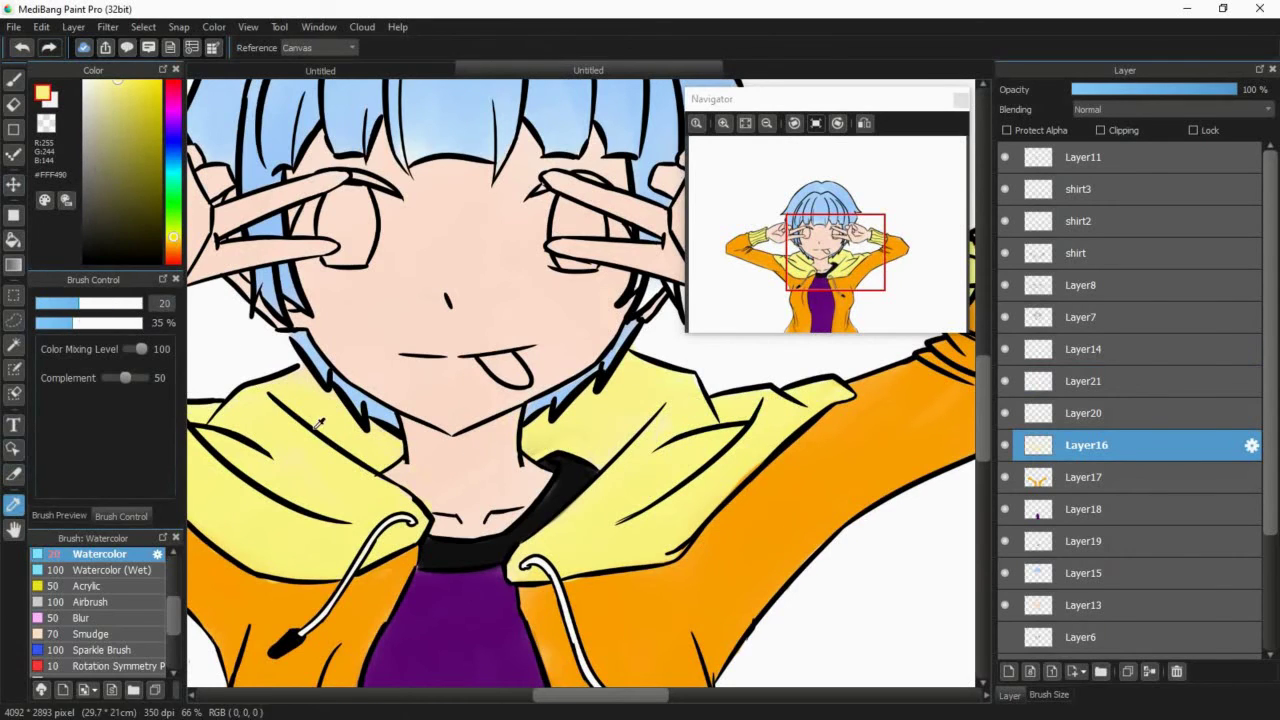
pyautogui.click(14, 506)
pyautogui.click(129, 132)
pyautogui.press('b')
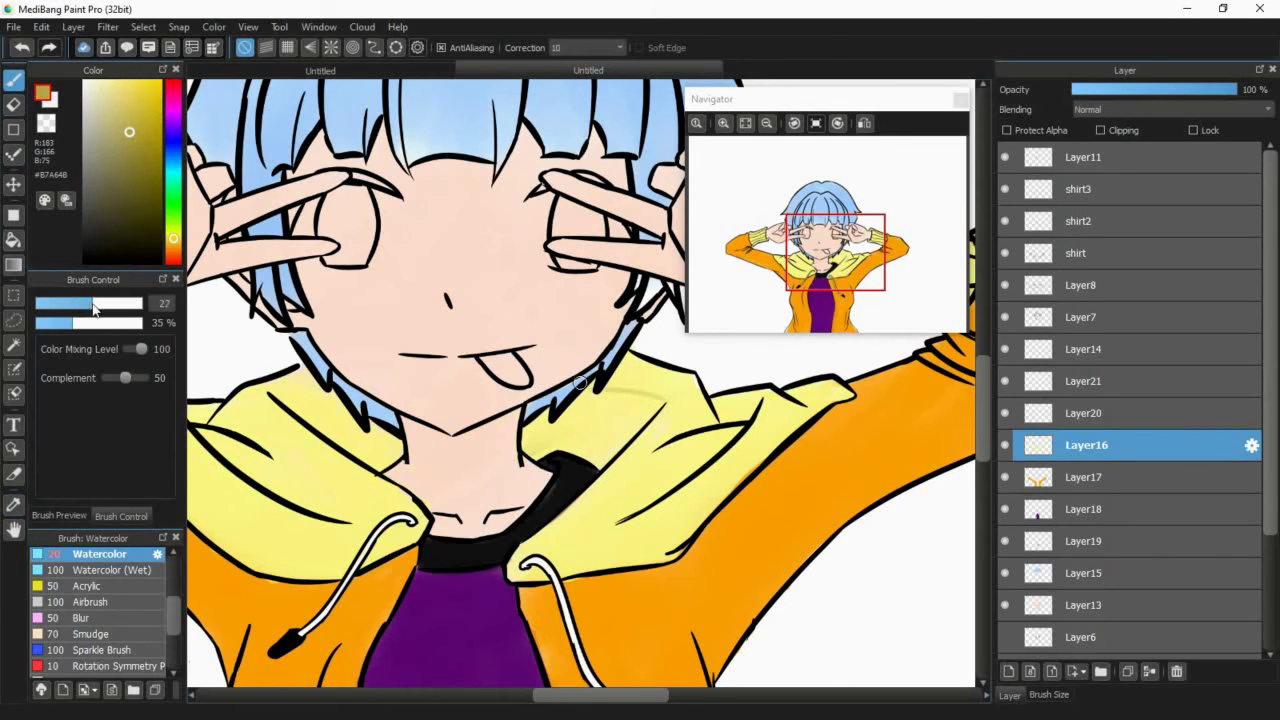
pyautogui.moveTo(93, 308); pyautogui.dragTo(108, 303)
pyautogui.moveTo(580, 420)
pyautogui.mouseDown()
pyautogui.moveTo(629, 423)
pyautogui.moveTo(609, 423)
pyautogui.moveTo(640, 440)
pyautogui.mouseUp()
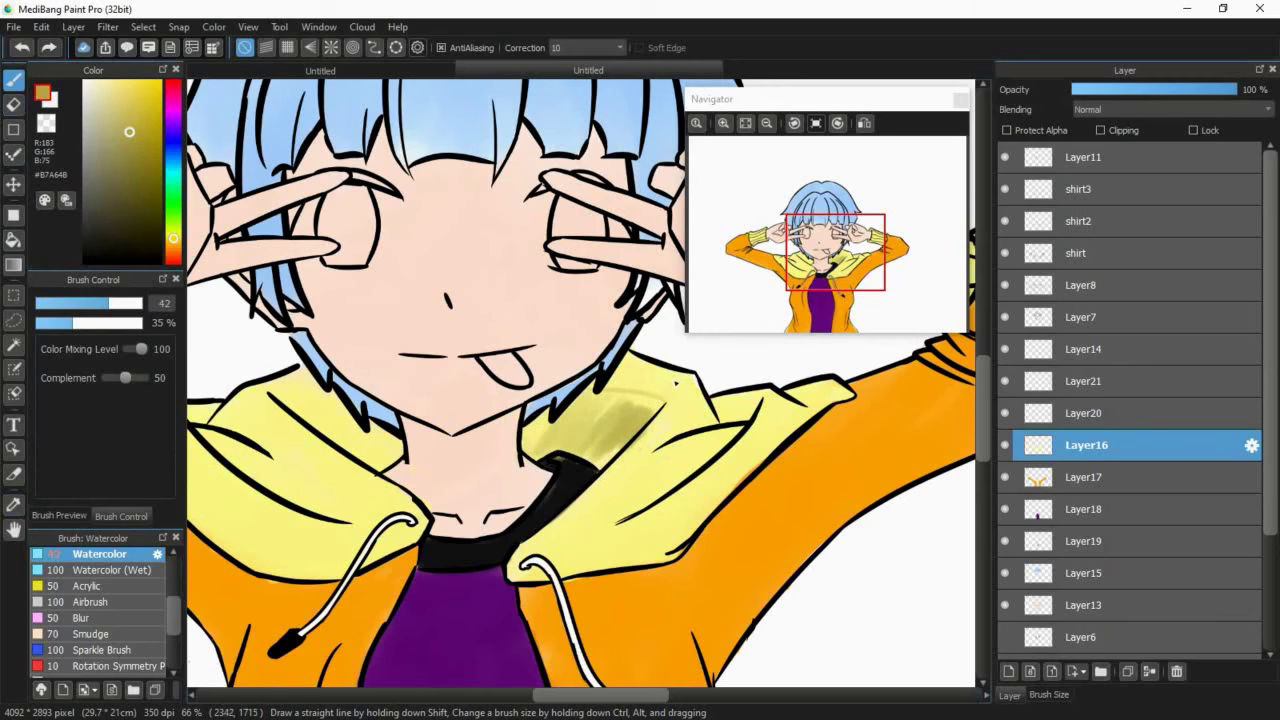
pyautogui.hotkey('ctrl', 'z')
# - Try shading the right inner hood in golden yellow #E7C820 on Layer16, and erase it with the eraser at size 147
pyautogui.moveTo(591, 403)
pyautogui.mouseDown()
pyautogui.moveTo(654, 409)
pyautogui.moveTo(620, 413)
pyautogui.moveTo(647, 394)
pyautogui.mouseUp()
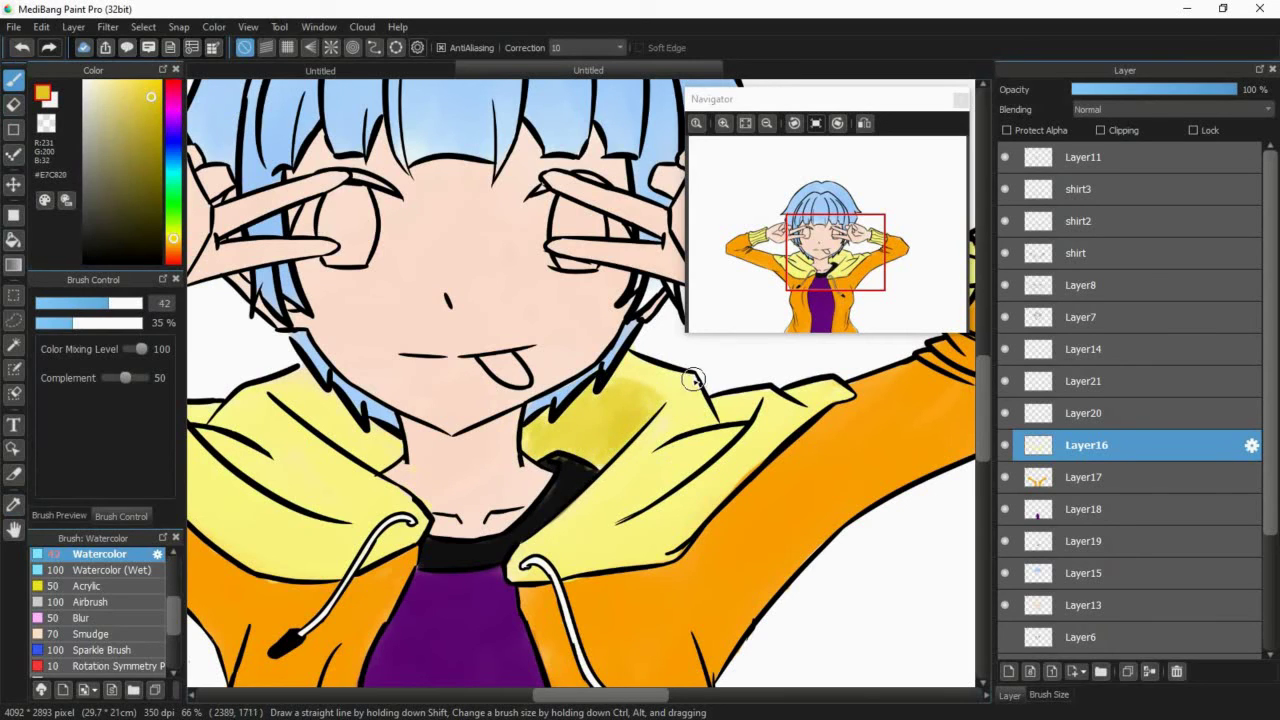
pyautogui.press('e')
pyautogui.moveTo(600, 455); pyautogui.dragTo(655, 432)
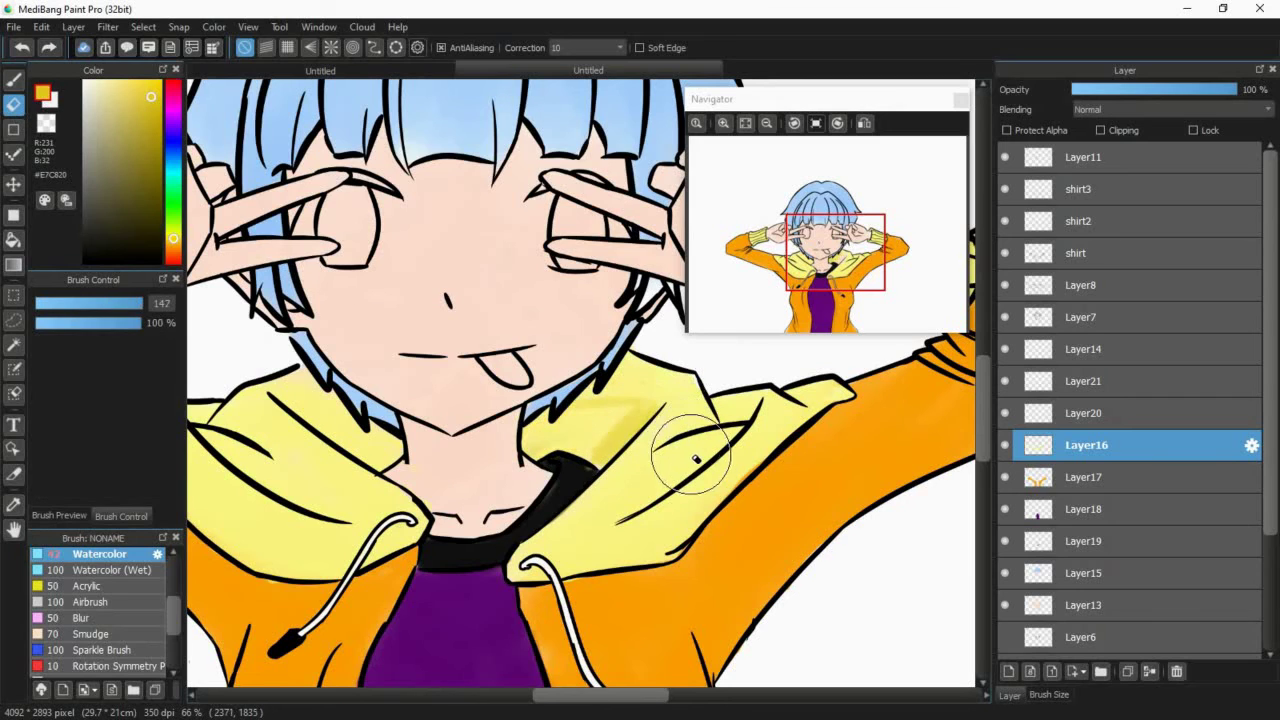
# - On Layer21, try shading both sides of the hood in #E7C820 with the Watercolor brush at size 372, undoing the strokes
pyautogui.click(1140, 381)
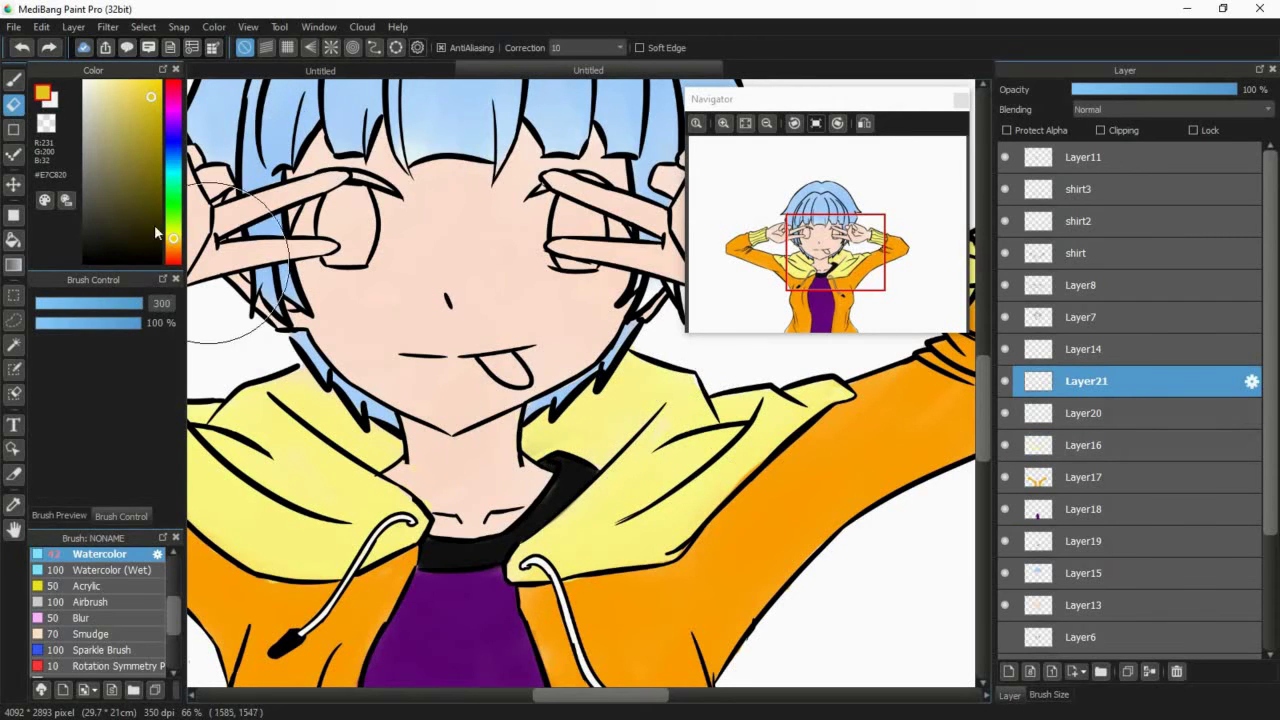
pyautogui.click(13, 80)
pyautogui.moveTo(117, 305); pyautogui.dragTo(173, 305)
pyautogui.moveTo(560, 422)
pyautogui.mouseDown()
pyautogui.moveTo(636, 444)
pyautogui.moveTo(590, 453)
pyautogui.mouseUp()
pyautogui.moveTo(382, 436); pyautogui.dragTo(322, 452)
pyautogui.hotkey('ctrl', 'z')
pyautogui.hotkey('ctrl', 'z')
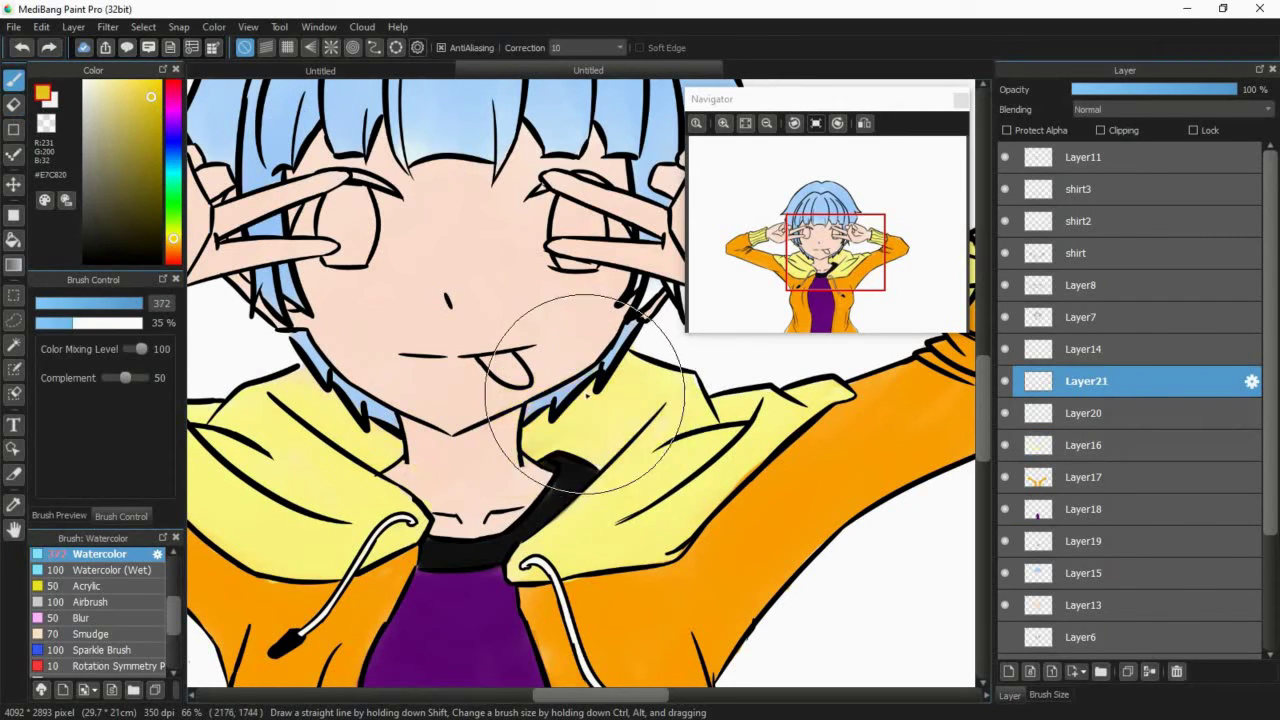
pyautogui.moveTo(658, 434)
pyautogui.mouseDown()
pyautogui.moveTo(639, 462)
pyautogui.moveTo(672, 446)
pyautogui.mouseUp()
pyautogui.hotkey('ctrl', 'z')
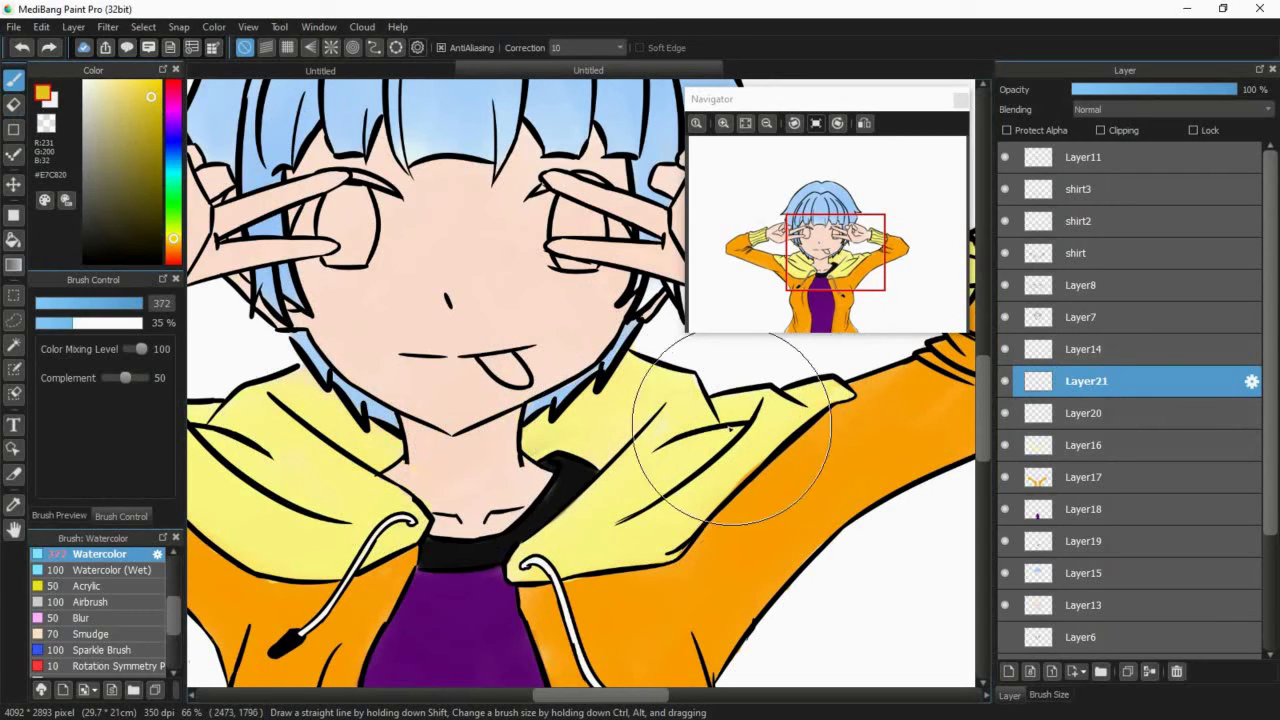
# - Try the golden yellow shades #DDC647 and #E3C832 on the right inner hood, undoing each test
pyautogui.keyDown('alt'); pyautogui.click(620, 430); pyautogui.keyUp('alt')
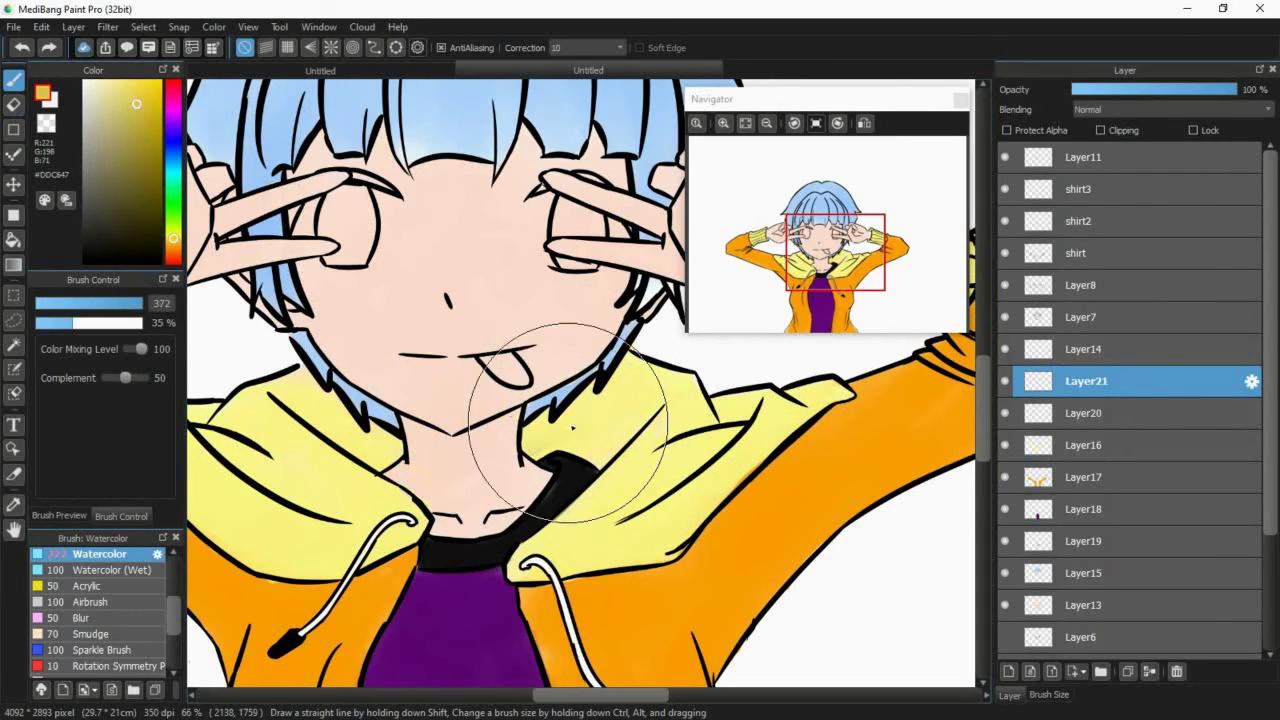
pyautogui.moveTo(568, 423)
pyautogui.mouseDown()
pyautogui.moveTo(558, 471)
pyautogui.moveTo(583, 439)
pyautogui.mouseUp()
pyautogui.click(145, 100)
pyautogui.hotkey('ctrl', 'z')
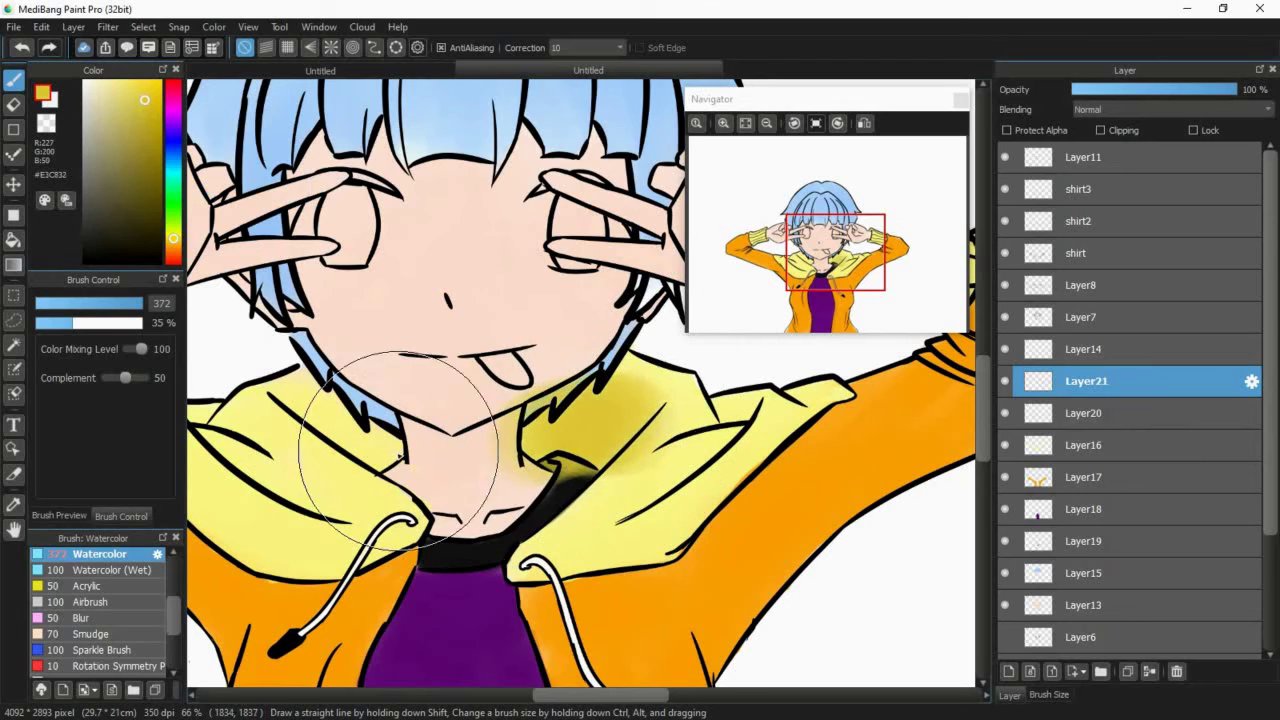
pyautogui.hotkey('ctrl', 'z')
pyautogui.hotkey('ctrl', 'z')
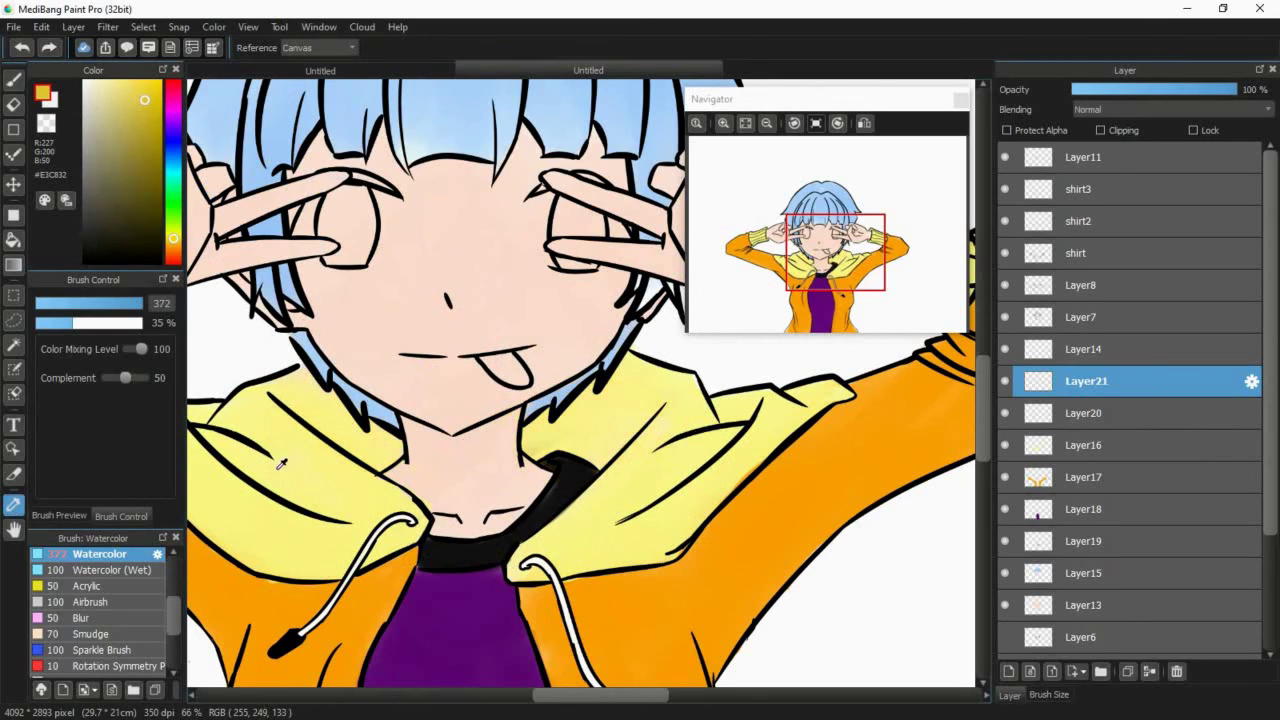
# - Resample the hood's yellow, darken it to #DED63E, and try shading the right inner hood, undoing the strokes
pyautogui.keyDown('alt'); pyautogui.click(282, 465); pyautogui.keyUp('alt')
pyautogui.click(132, 98)
pyautogui.moveTo(611, 427); pyautogui.dragTo(549, 452)
pyautogui.hotkey('ctrl', 'z')
pyautogui.click(140, 103)
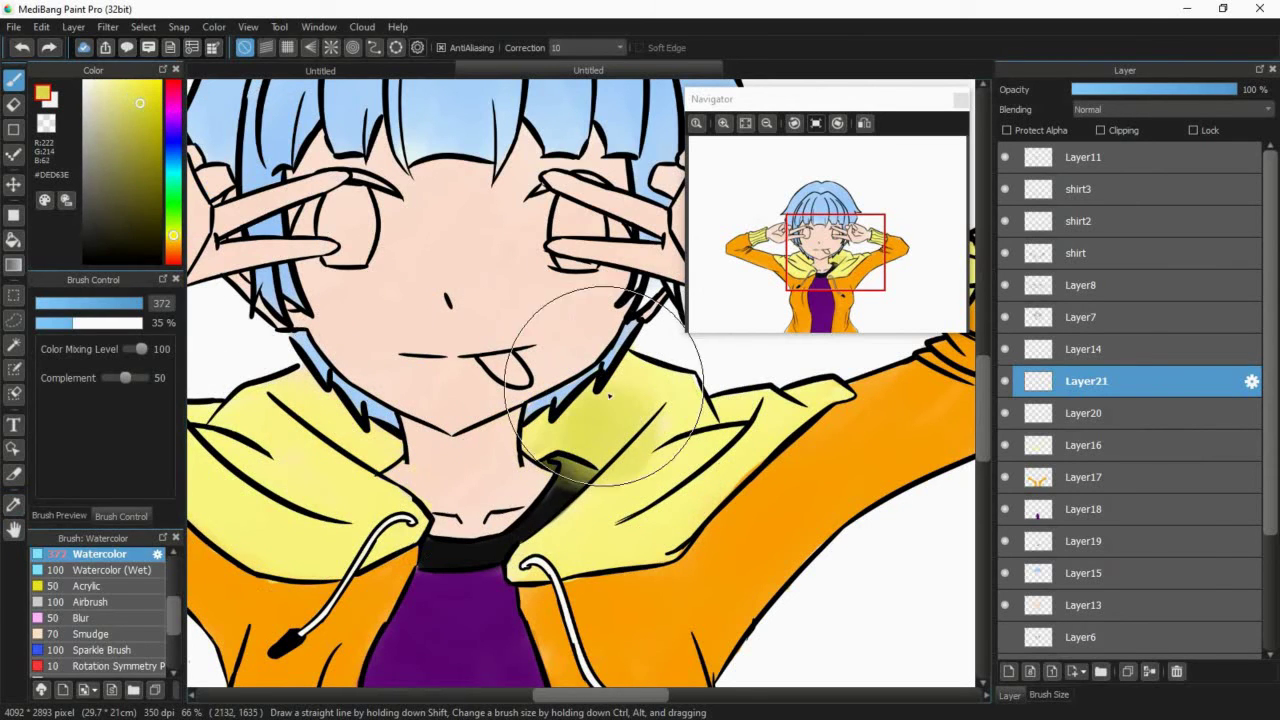
pyautogui.moveTo(626, 422)
pyautogui.mouseDown()
pyautogui.moveTo(598, 448)
pyautogui.moveTo(572, 440)
pyautogui.mouseUp()
pyautogui.hotkey('ctrl', 'z')
# - Shade the inside of the hood on both sides of the neck in yellow #E7DF38 with the Watercolor brush at size 372
pyautogui.click(143, 97)
pyautogui.hotkey('ctrl', 'z')
pyautogui.moveTo(372, 441); pyautogui.dragTo(336, 424)
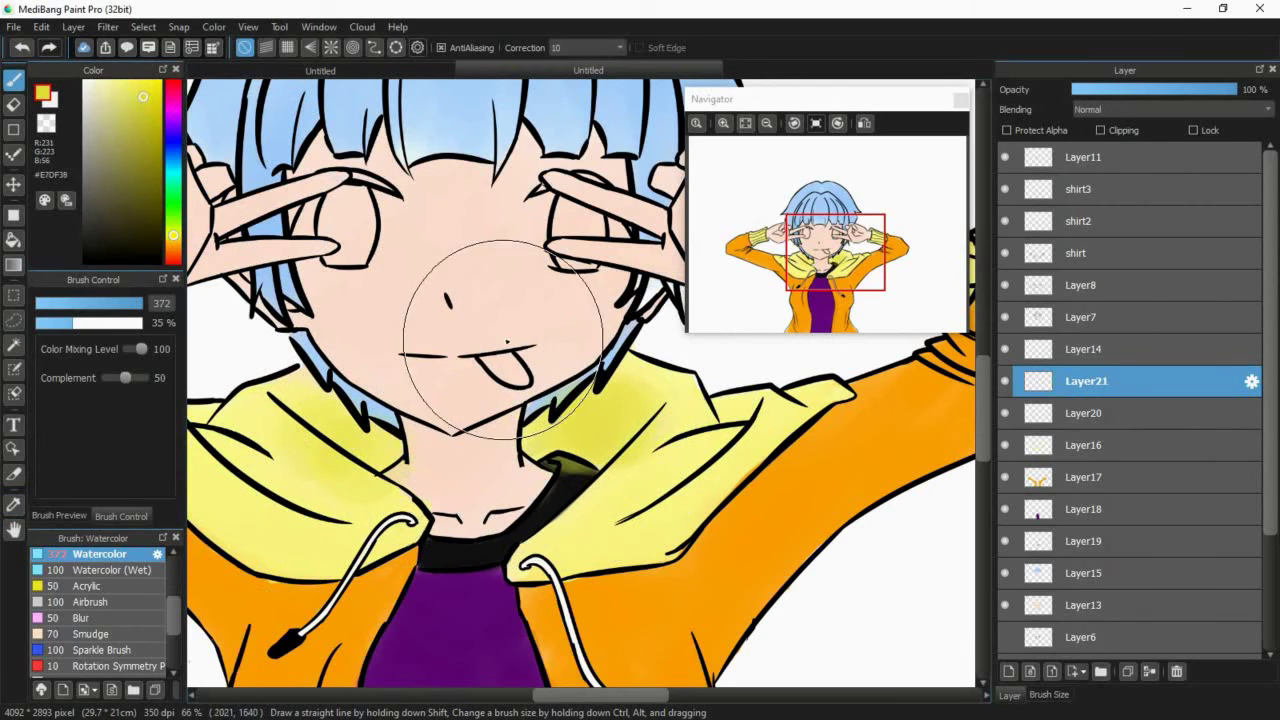
# - Erase the shading spilling from the inner hood onto the outer hood and black collar, using eraser sizes 300 and 48
pyautogui.press('e')
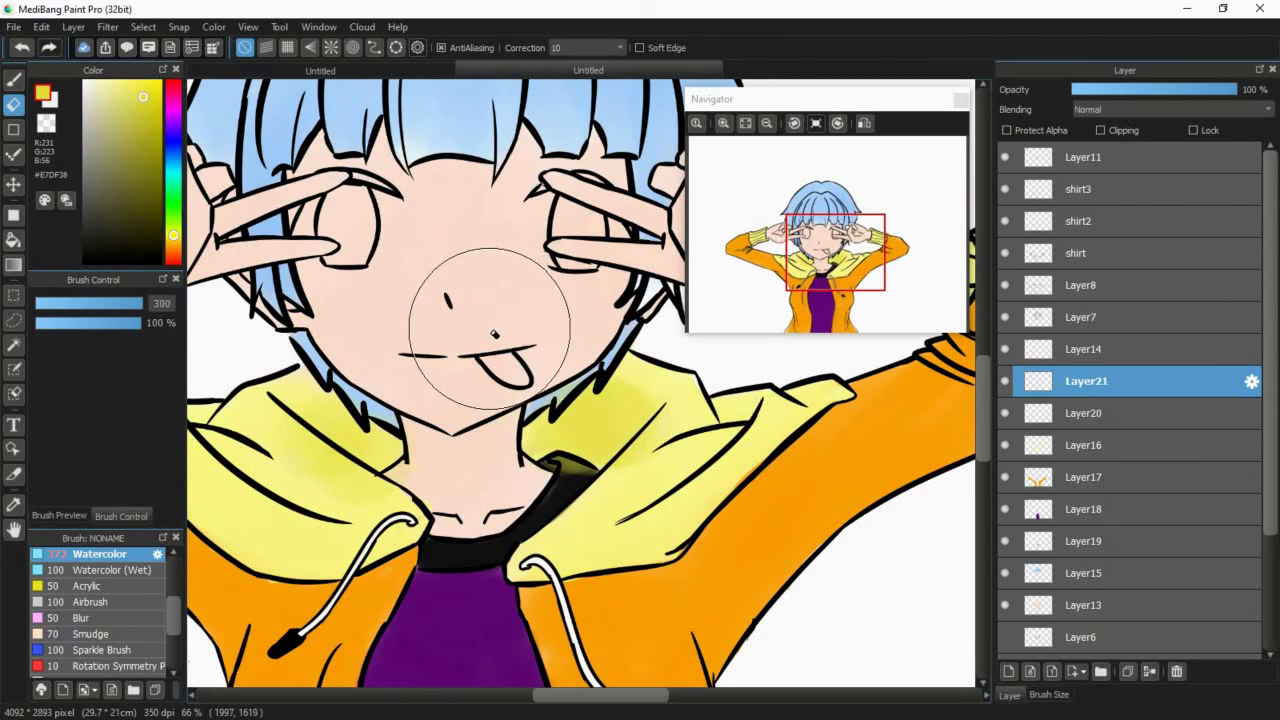
pyautogui.moveTo(681, 410); pyautogui.dragTo(657, 446)
pyautogui.moveTo(267, 443); pyautogui.dragTo(372, 500)
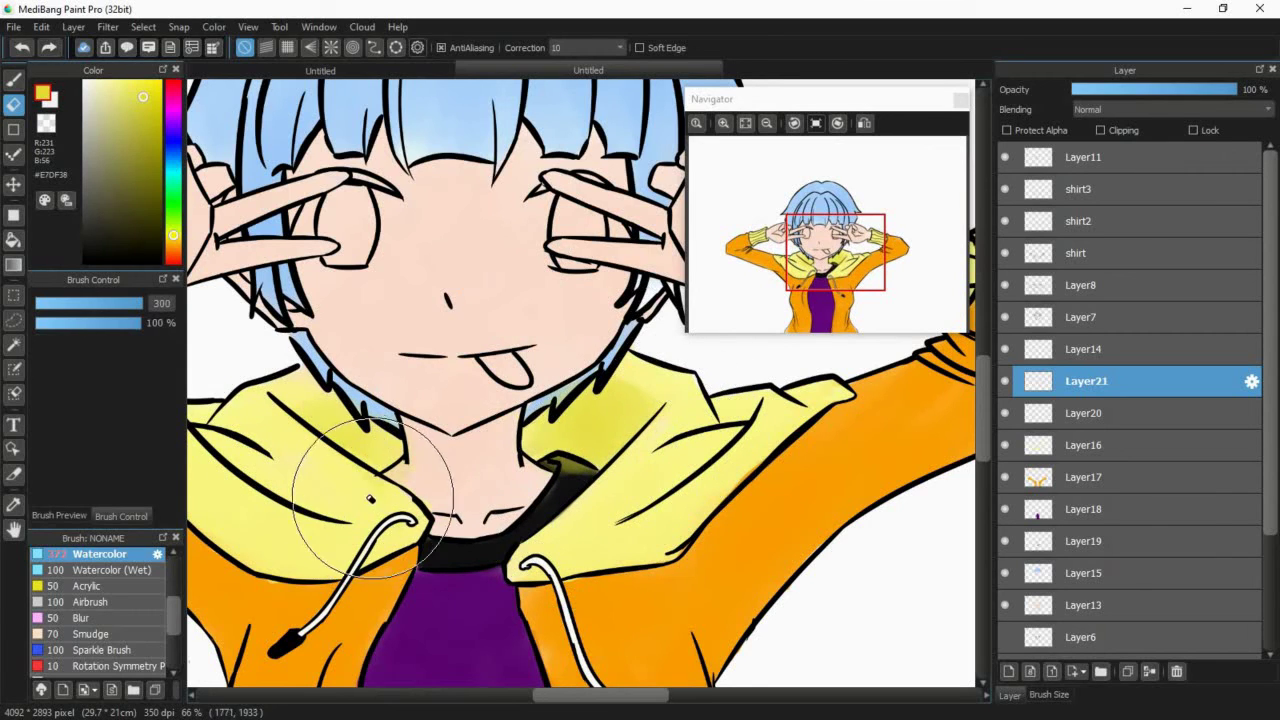
pyautogui.click(115, 303)
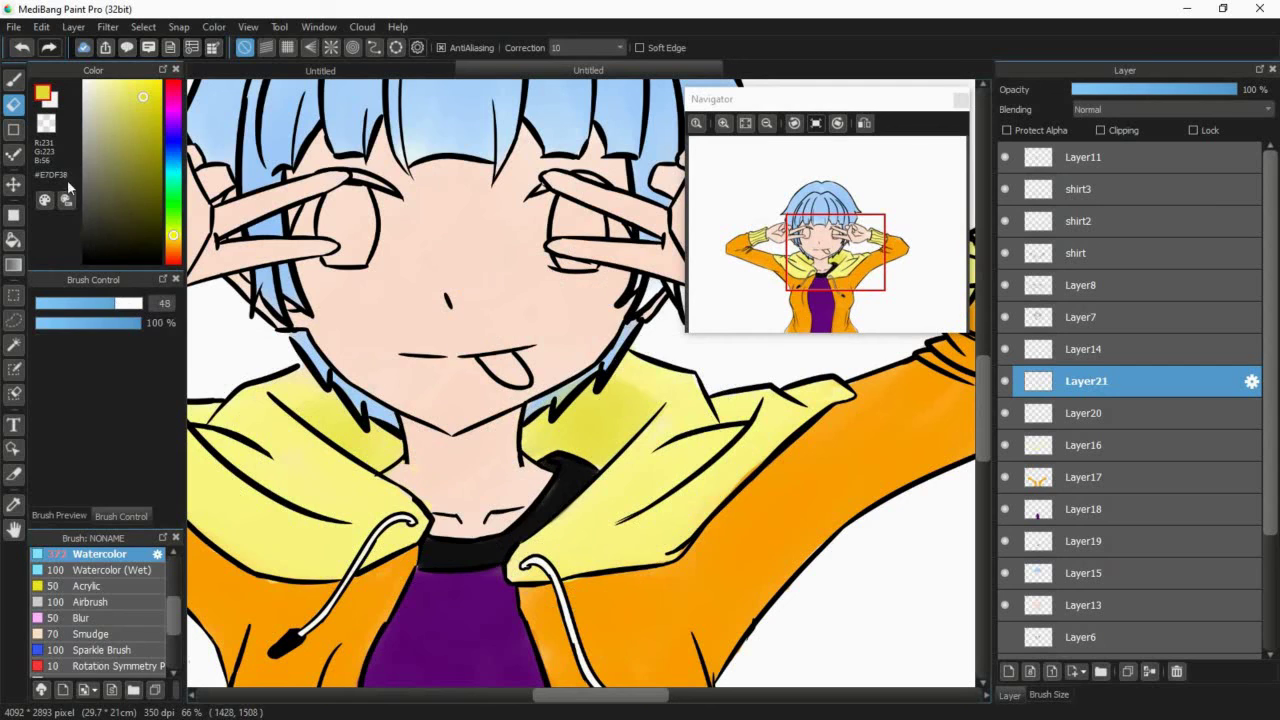
# - Deepen the inner hood shading on both sides with the Watercolor brush at size 78, and erase any spill over the collar
pyautogui.press('b')
pyautogui.moveTo(298, 398); pyautogui.dragTo(392, 432)
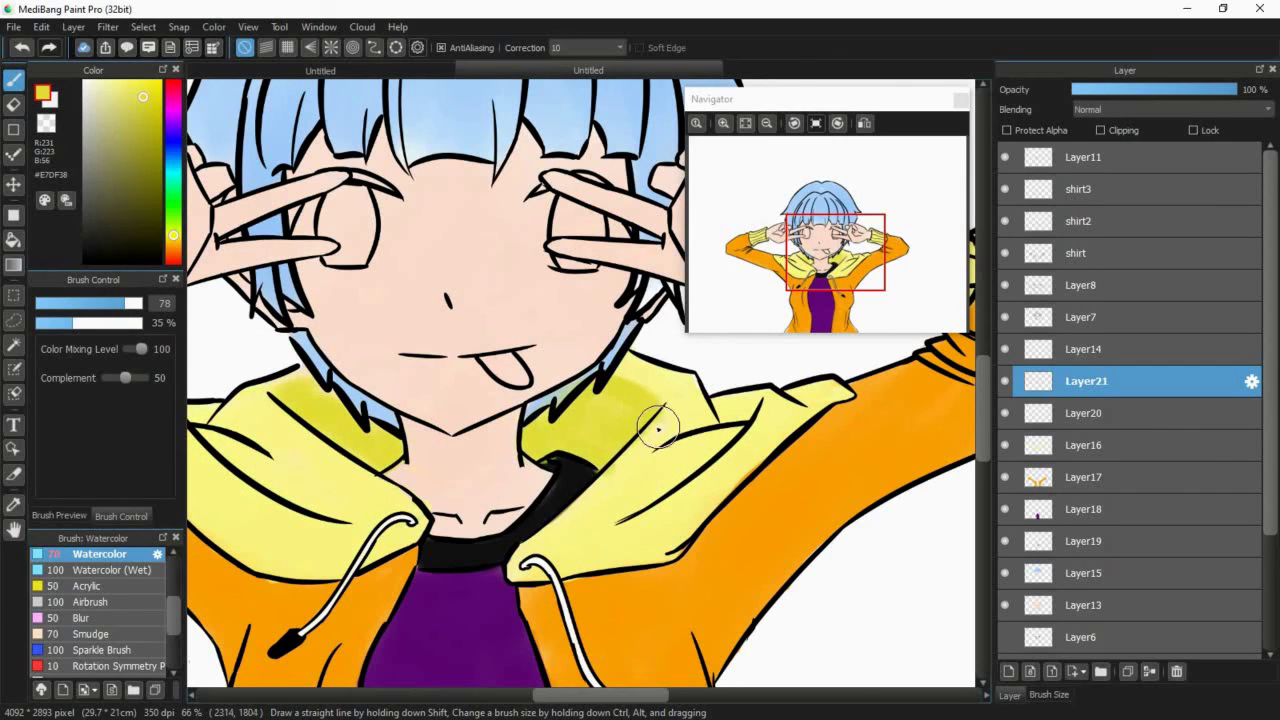
pyautogui.press('e')
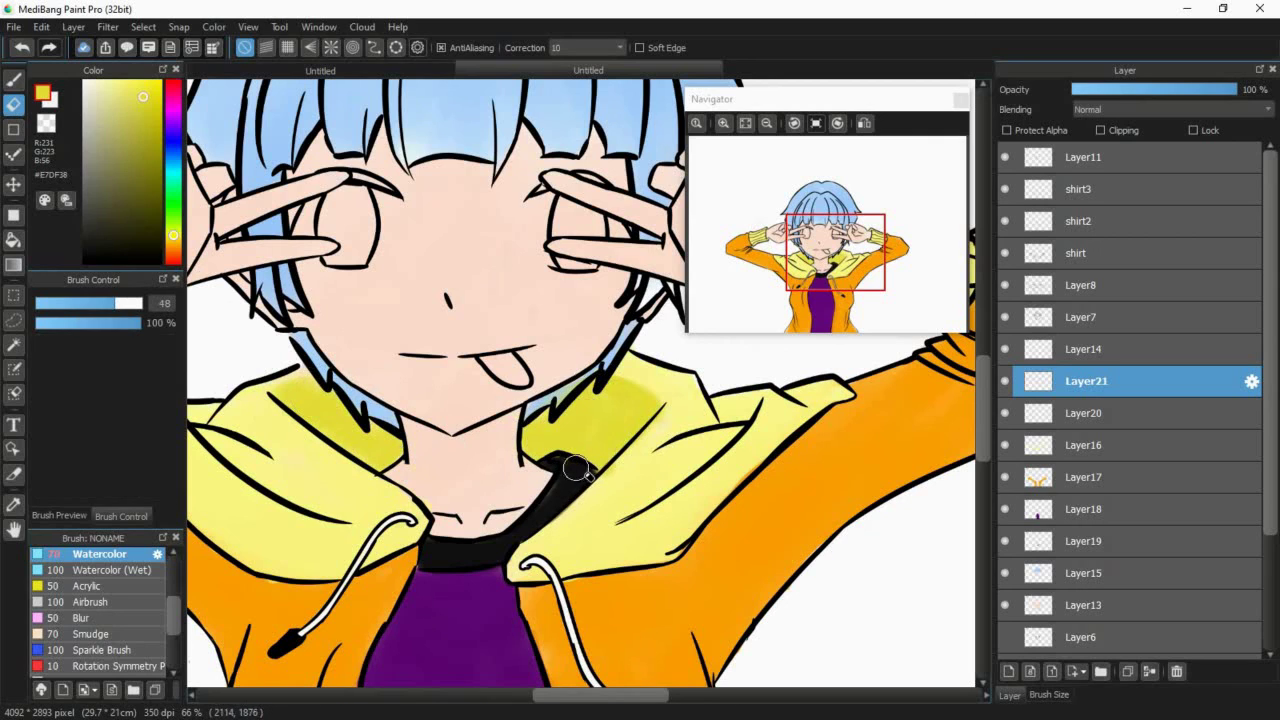
# - Shade along the folds on the right side of the hood in #E7DF38 with the Watercolor brush at size 78
pyautogui.press('b')
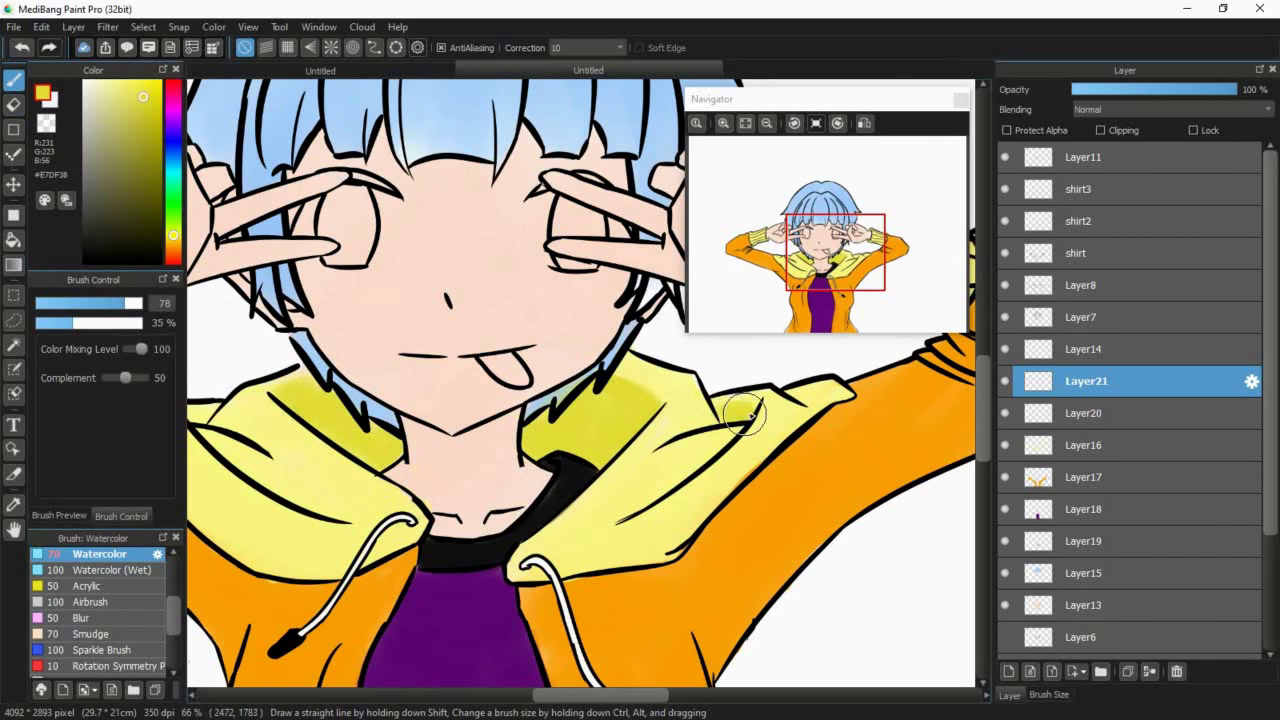
pyautogui.hotkey('ctrl', 'z')
pyautogui.moveTo(632, 510); pyautogui.dragTo(714, 449)
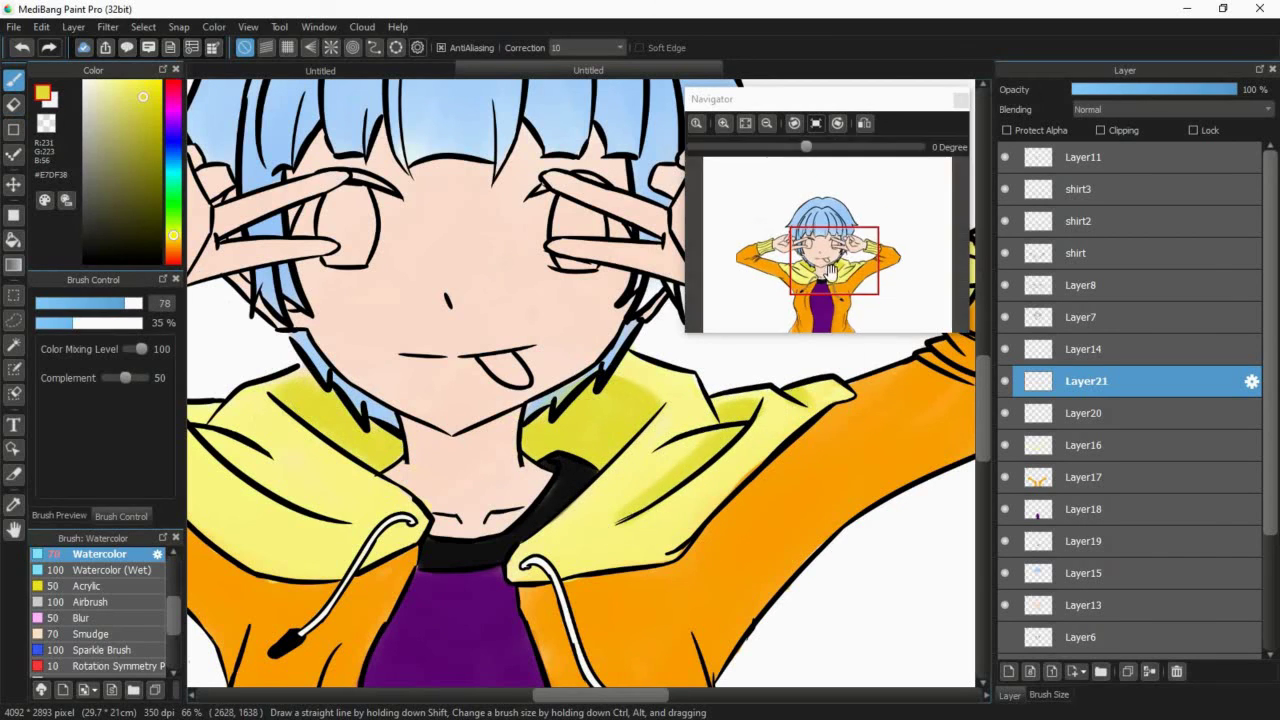
# - Shade the folds on the left side of the hood in #E7DF38, reducing the Watercolor brush from size 78 to 37
pyautogui.moveTo(828, 255); pyautogui.dragTo(799, 258)
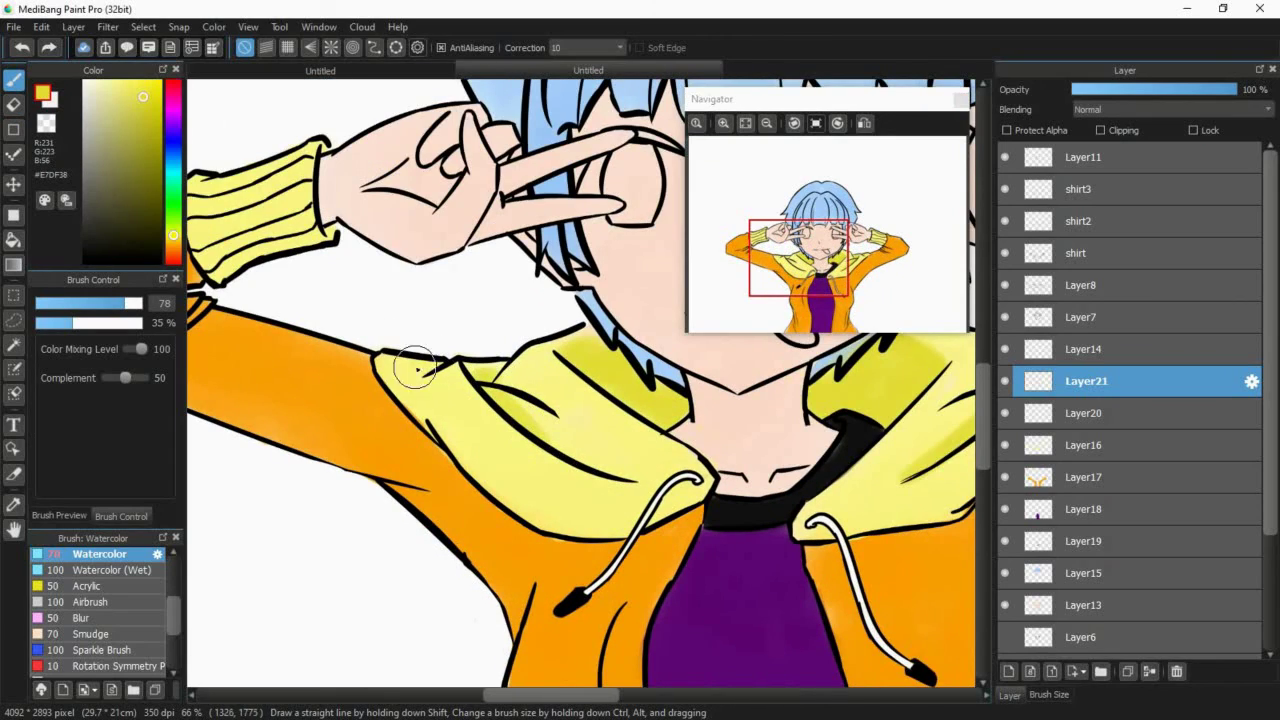
pyautogui.moveTo(415, 369); pyautogui.dragTo(660, 440)
pyautogui.moveTo(722, 325)
pyautogui.mouseDown()
pyautogui.moveTo(776, 335)
pyautogui.moveTo(712, 323)
pyautogui.mouseUp()
pyautogui.moveTo(124, 302); pyautogui.dragTo(103, 302)
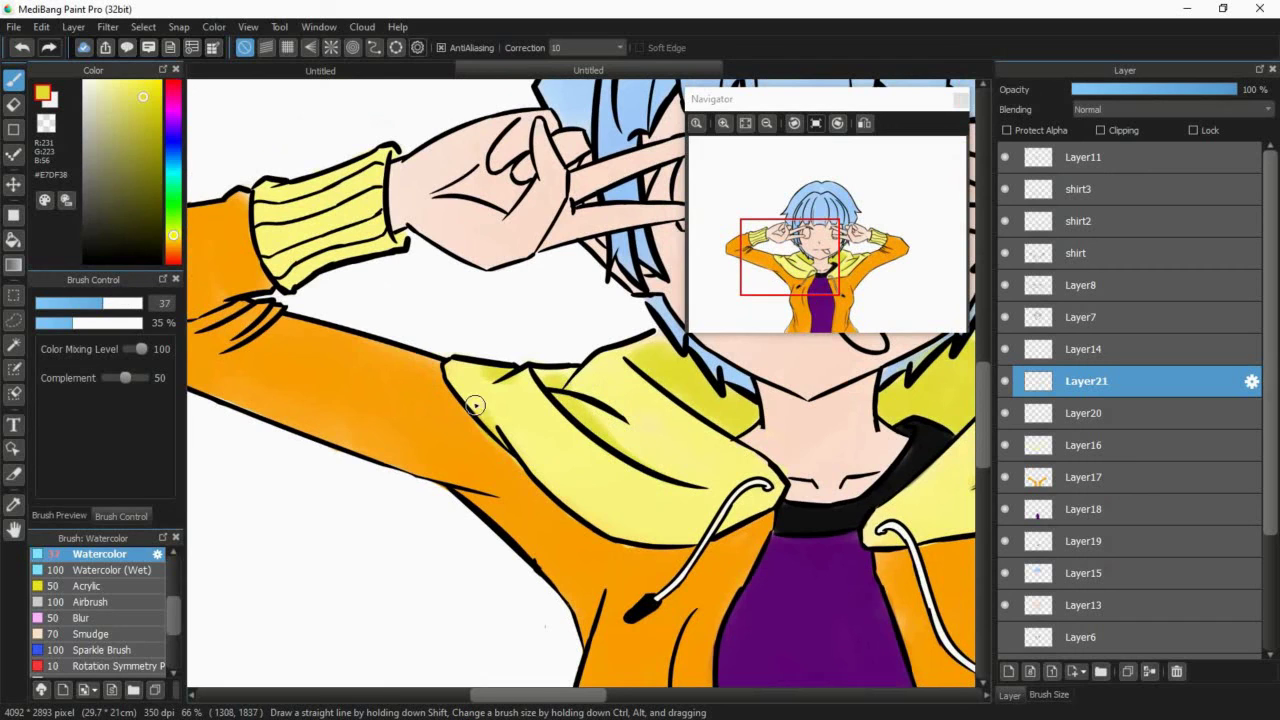
pyautogui.moveTo(790, 258); pyautogui.dragTo(827, 265)
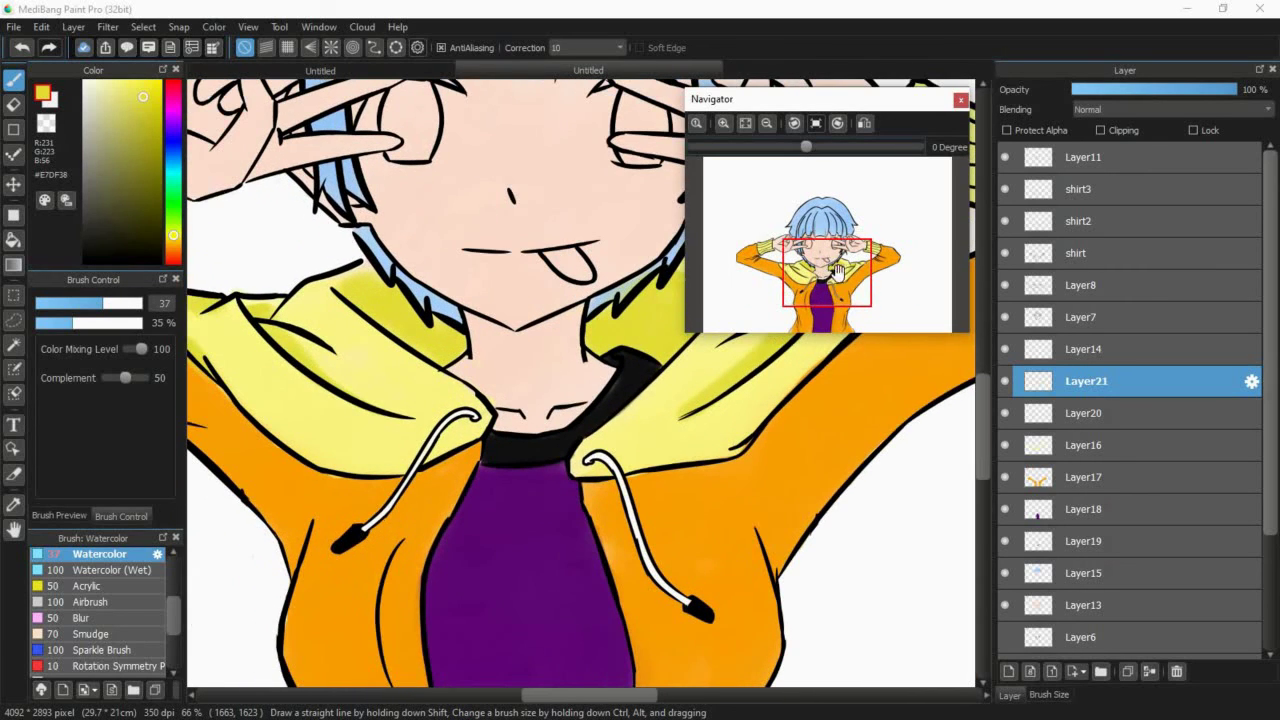